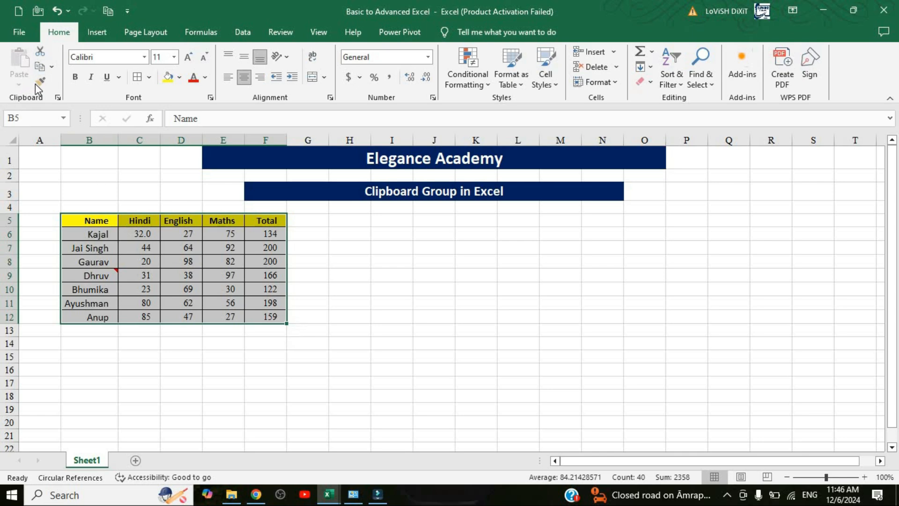
Cut the student name in cell B6 and view the collected item in the clipboard history
left_click(176, 248)
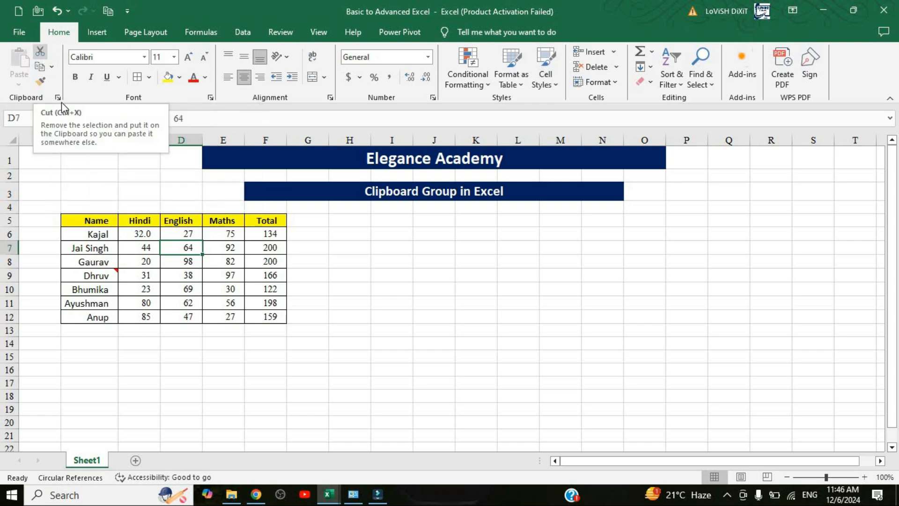
left_click(127, 237)
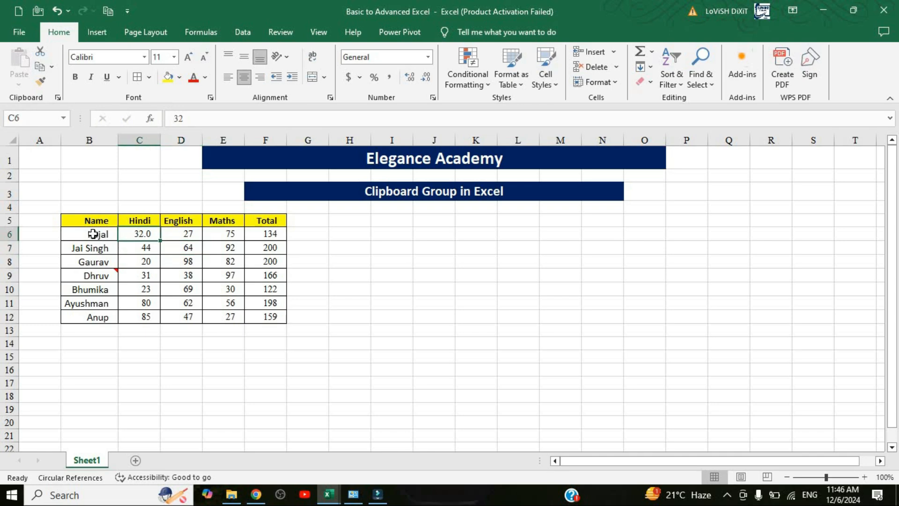
left_click(91, 233)
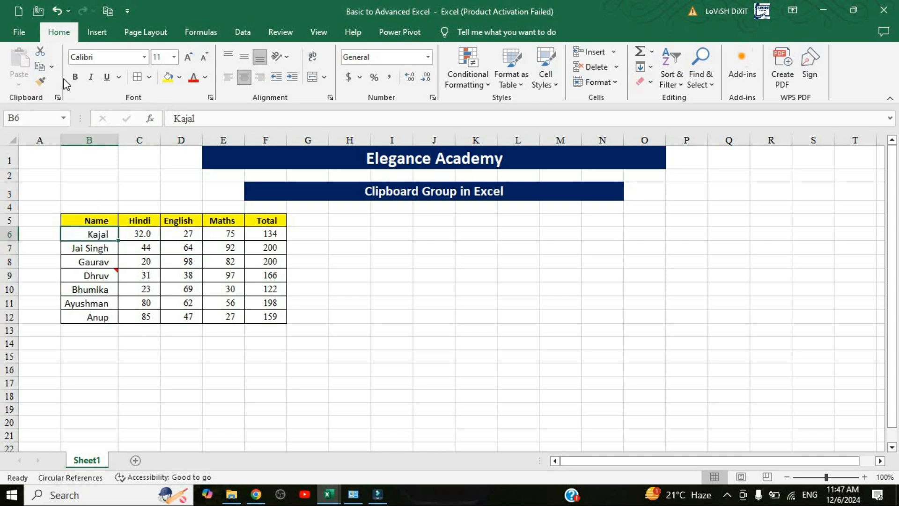
left_click(40, 53)
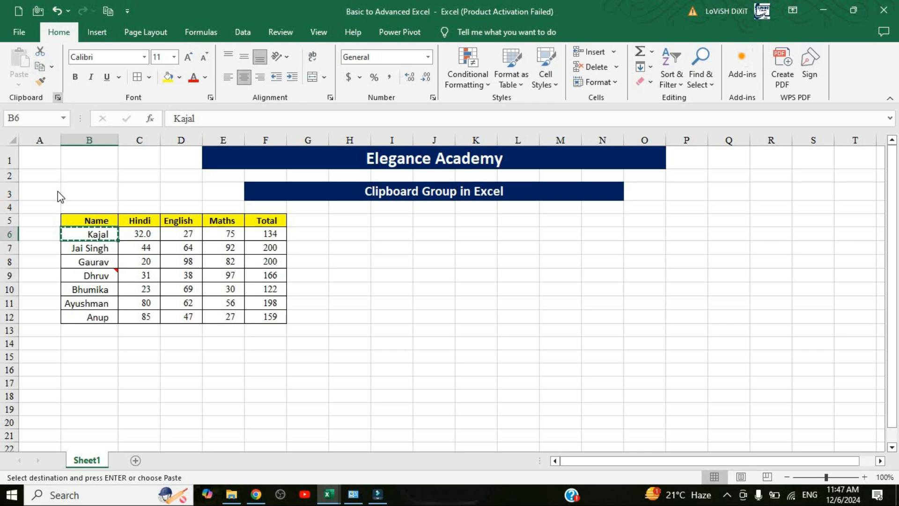
left_click(58, 98)
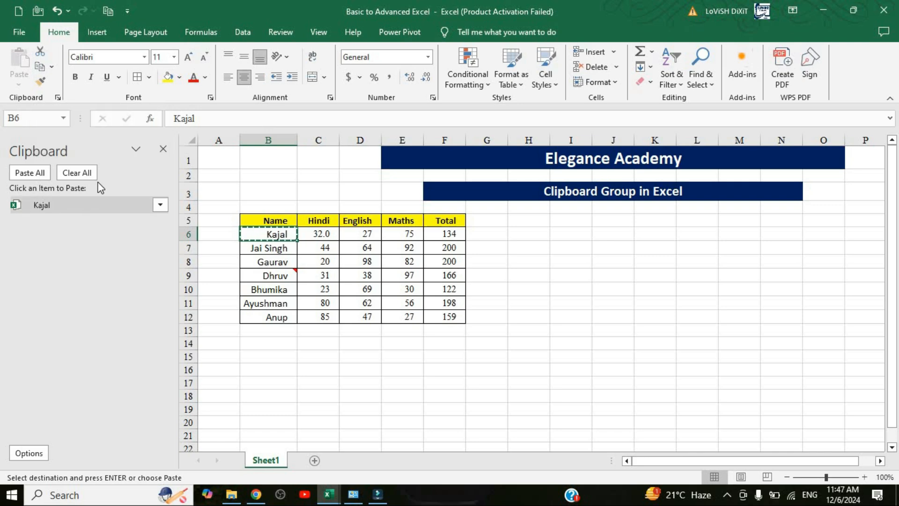
left_click(163, 149)
Paste the collected student name into cell J7 from the clipboard history
left_click(449, 249)
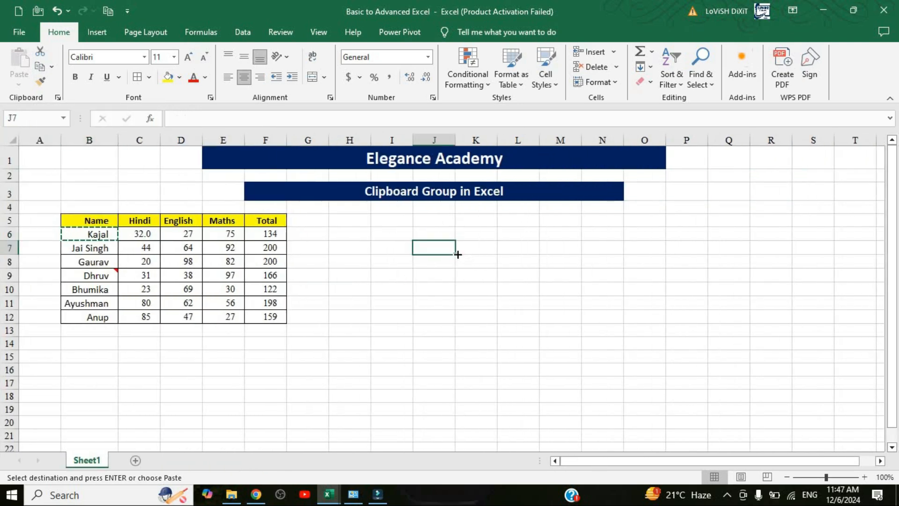
left_click(58, 97)
left_click(41, 207)
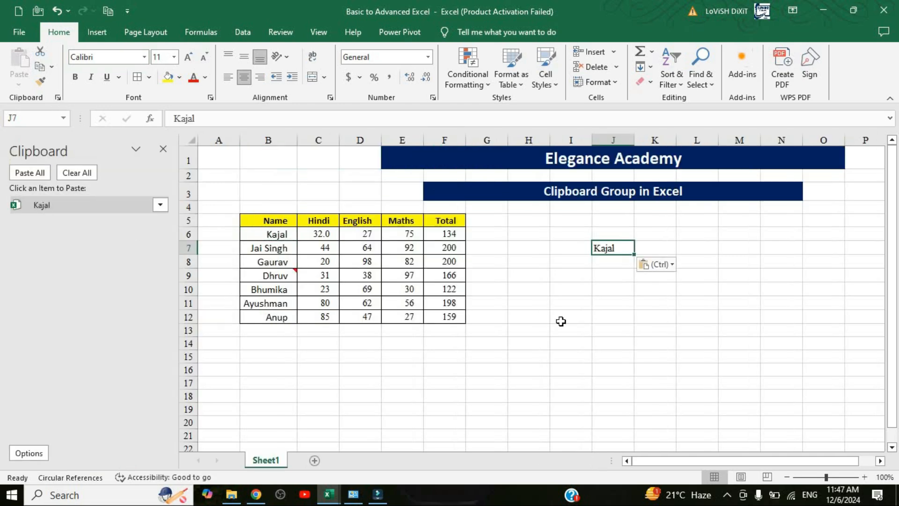
left_click(596, 274)
left_click(613, 245)
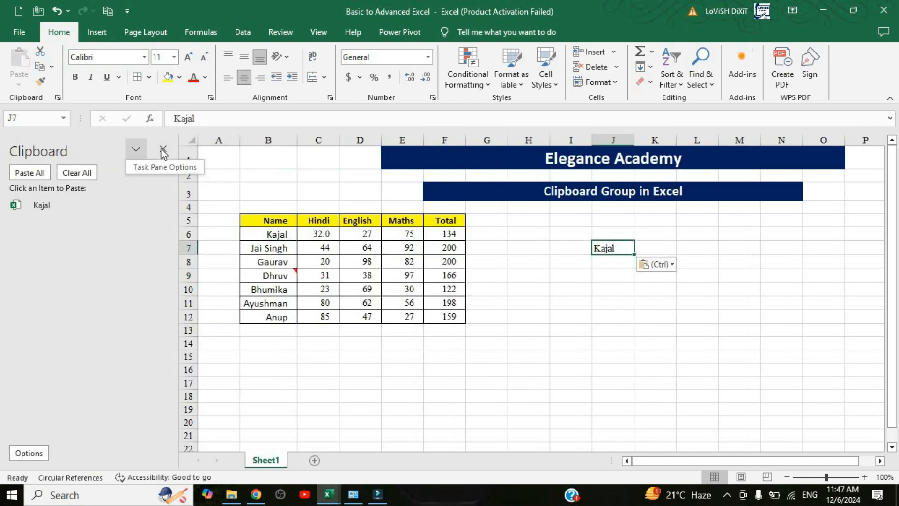
left_click(163, 149)
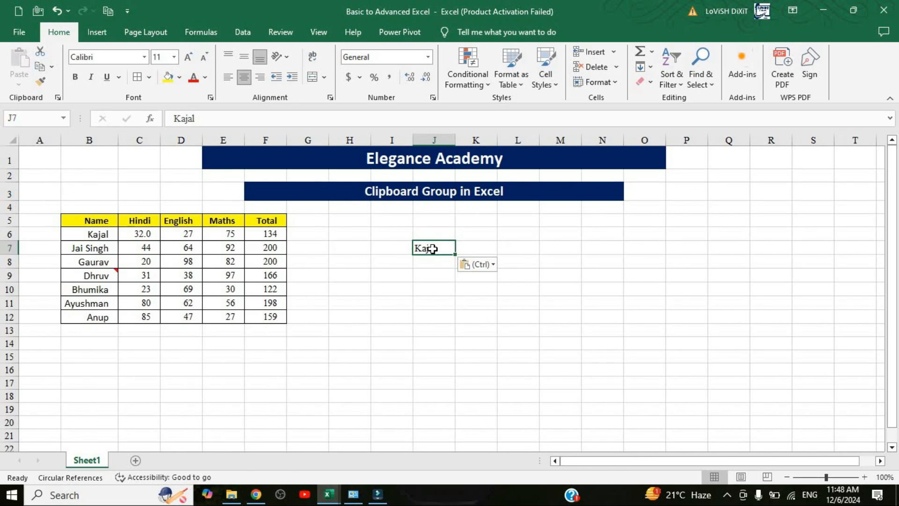
Cut the student name from cell B6, paste it into J10, and compare the source and destination cells
left_click(100, 236)
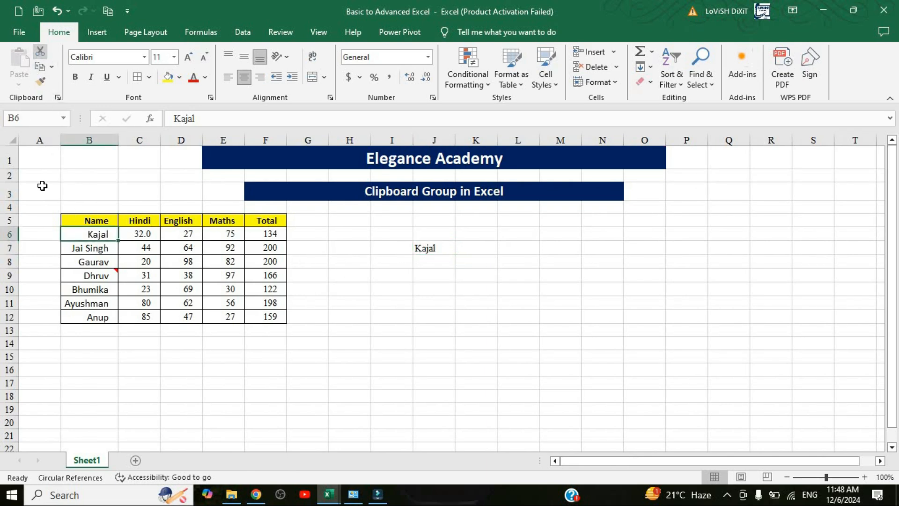
left_click(40, 67)
left_click(423, 288)
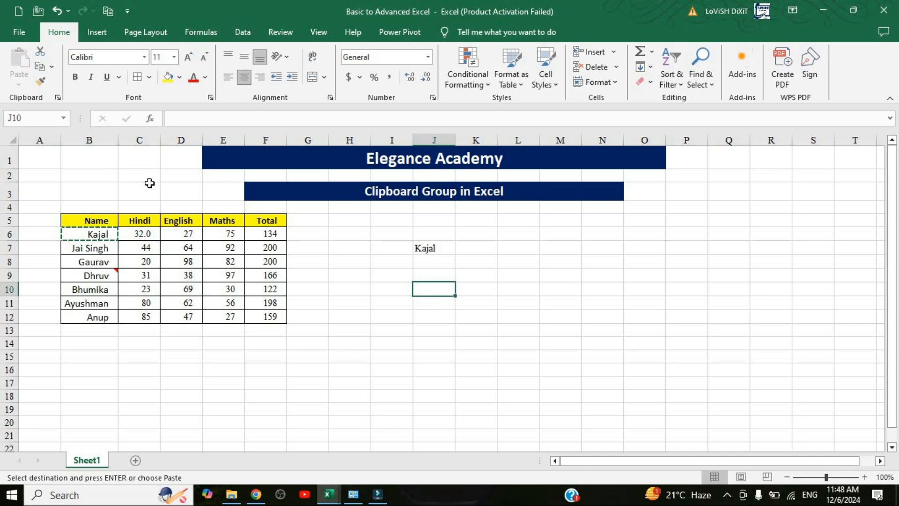
key("ctrl+v")
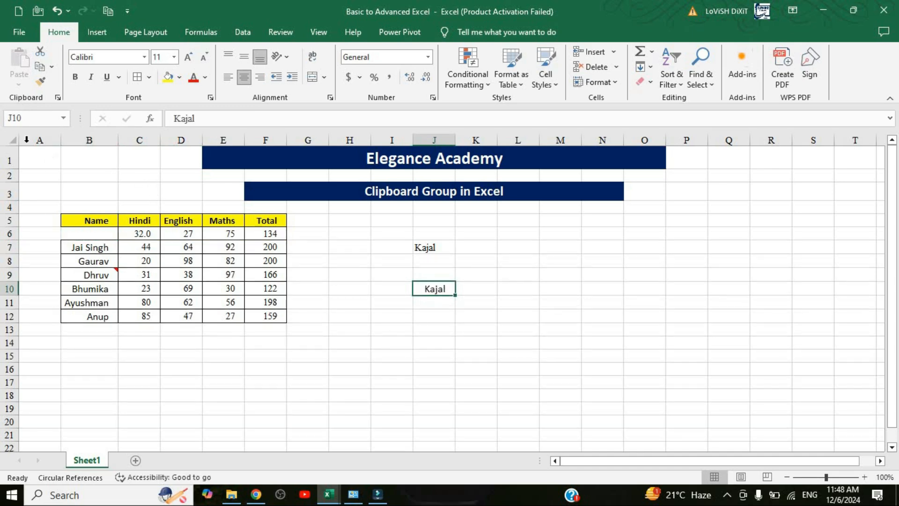
left_click(89, 230)
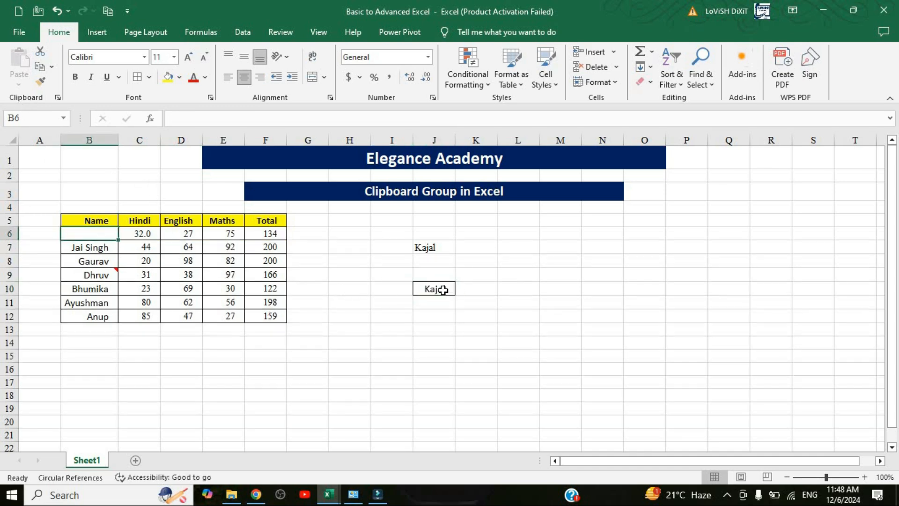
left_click(442, 289)
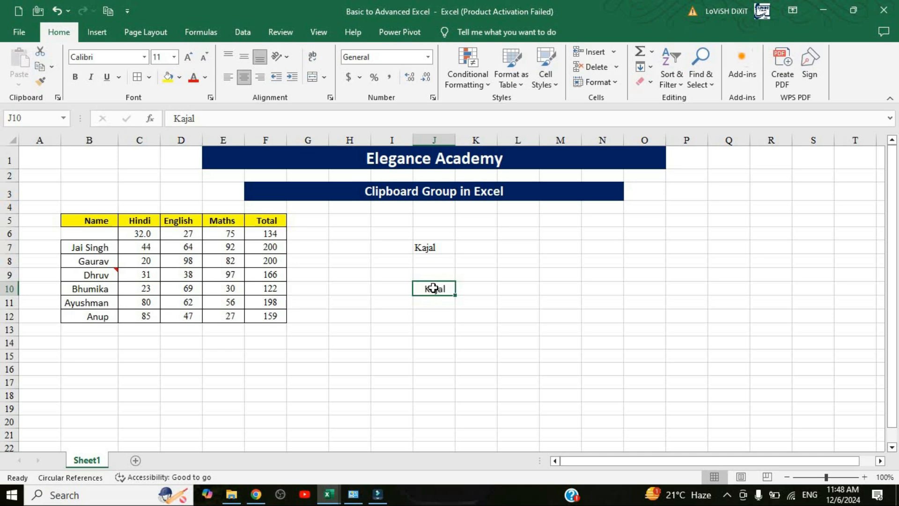
left_click(430, 243)
left_click(88, 235)
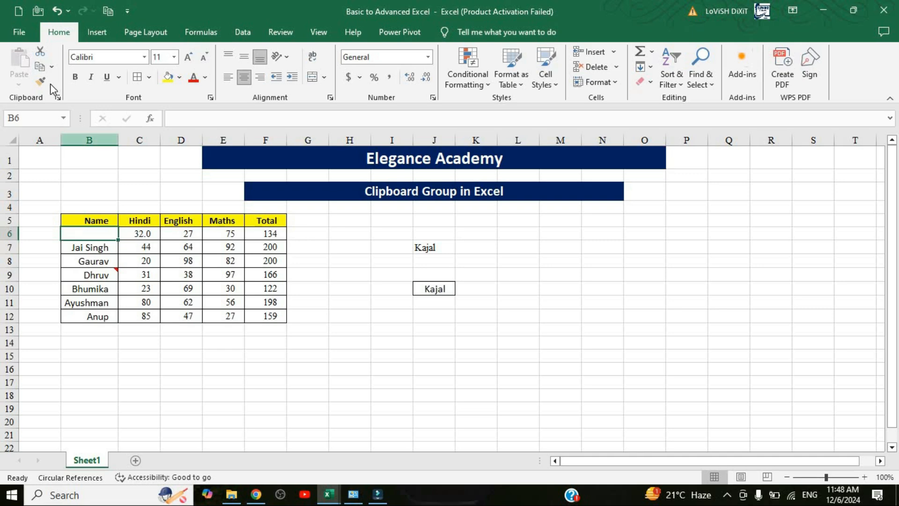
Cut the student name in cell B7 and paste it into I16 from the clipboard history
left_click(95, 247)
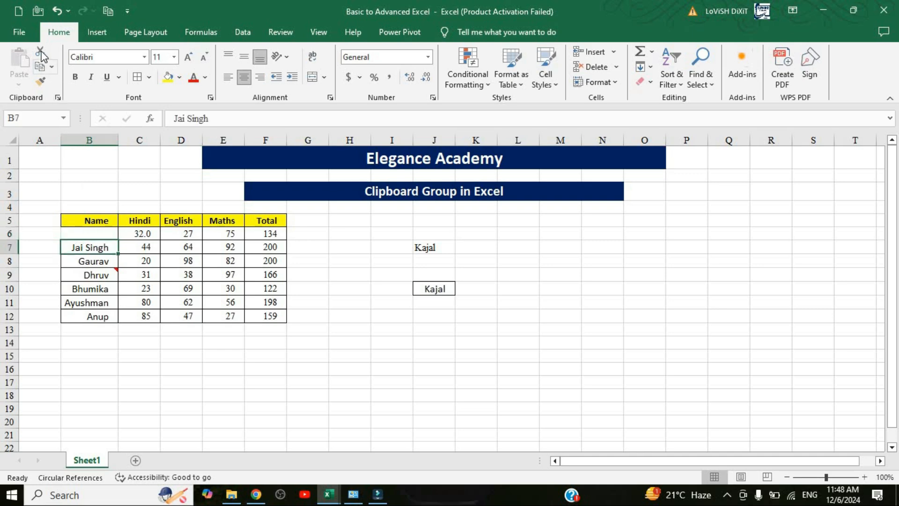
left_click(41, 52)
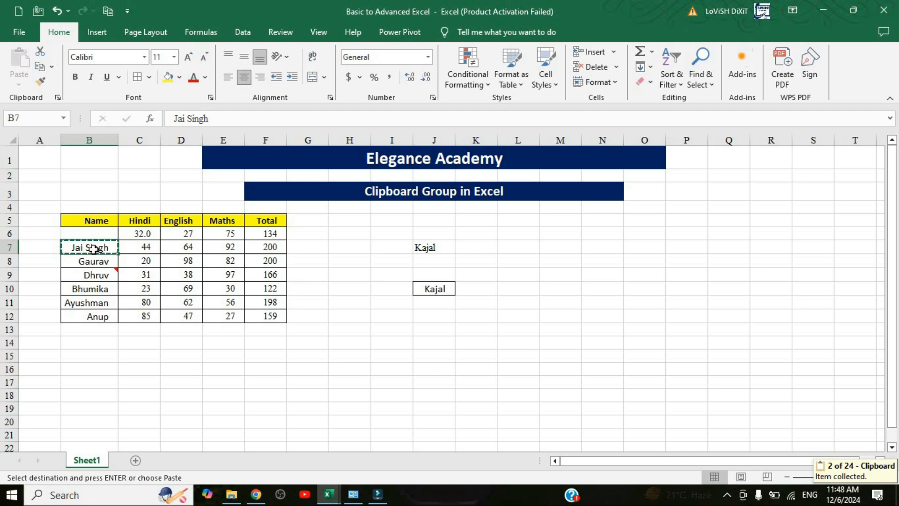
left_click(393, 374)
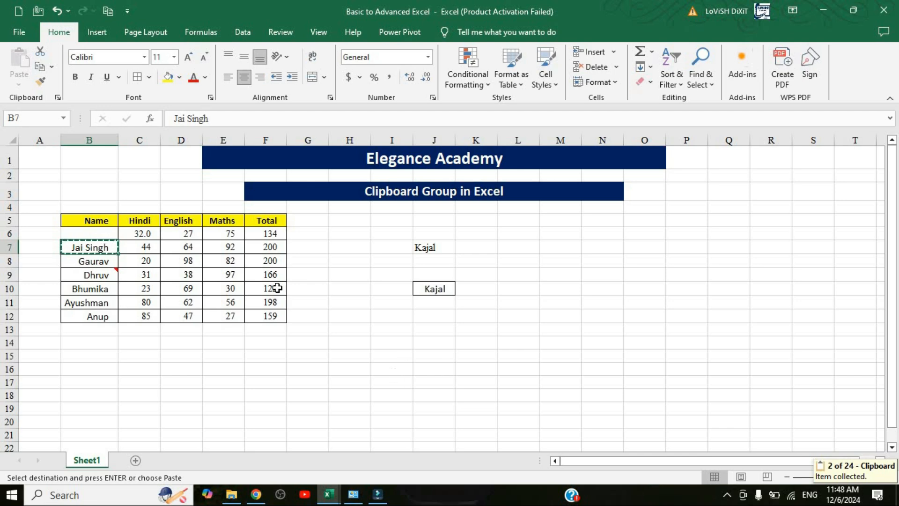
left_click(59, 98)
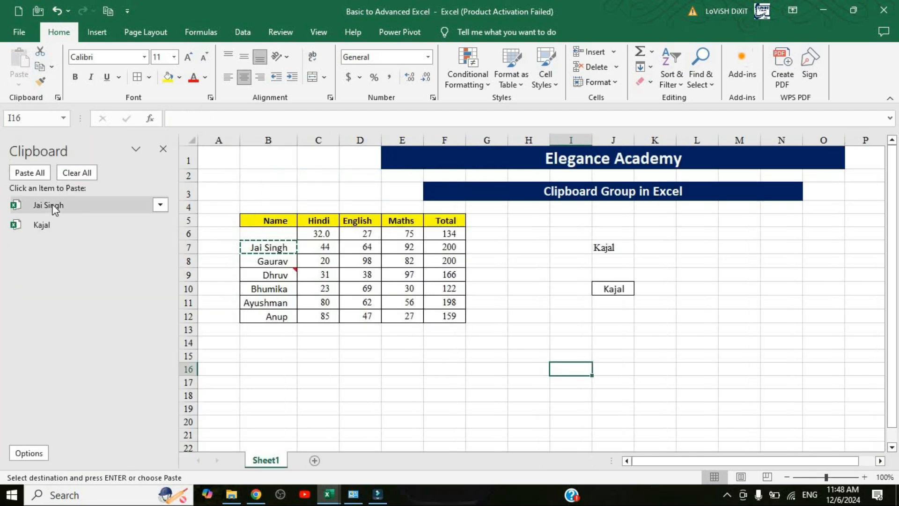
left_click(52, 205)
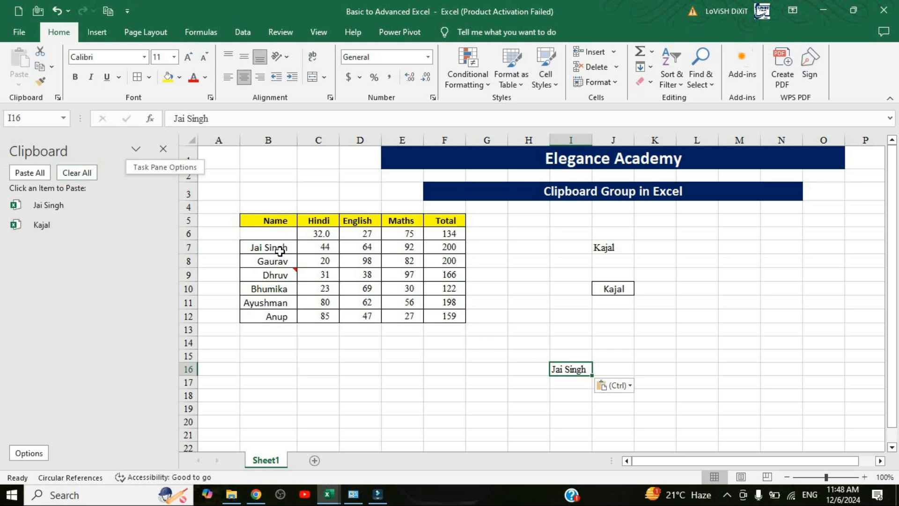
left_click(163, 148)
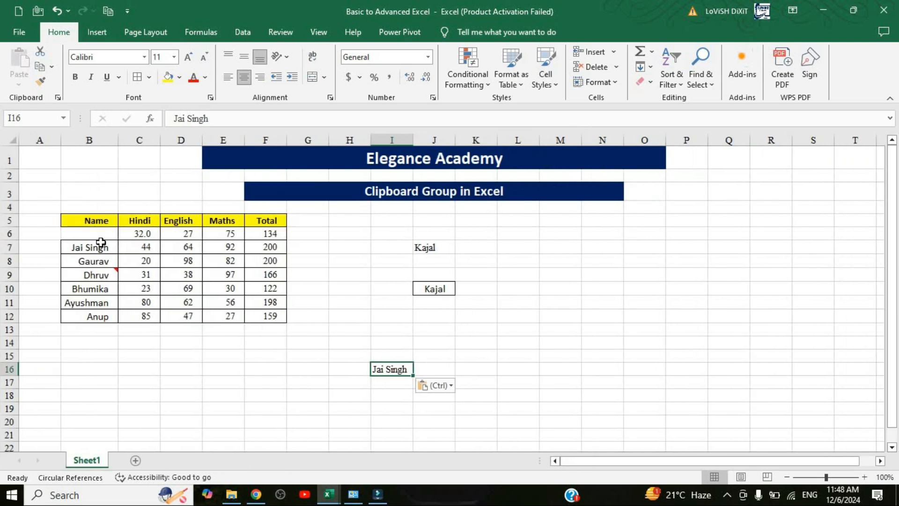
Move the student name from cell B7 to F15 with cut and paste, and check both cells
left_click(101, 243)
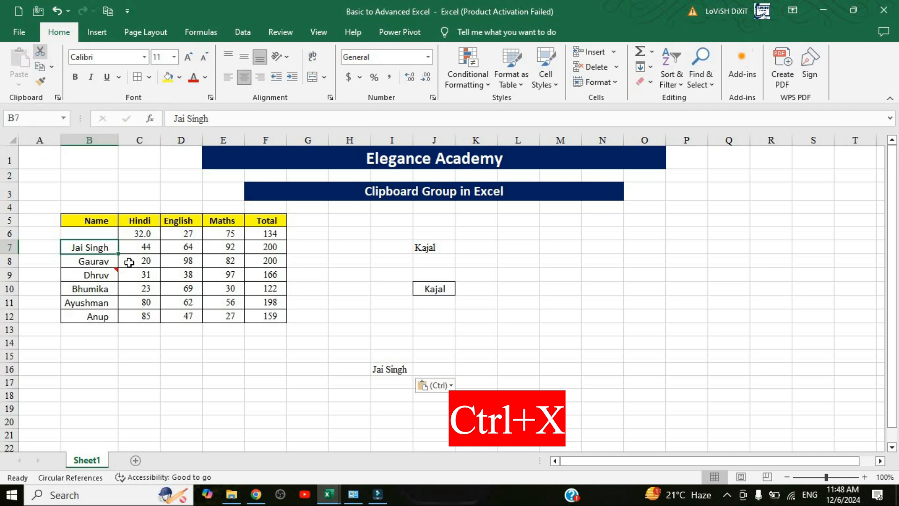
key("ctrl+x")
left_click(257, 360)
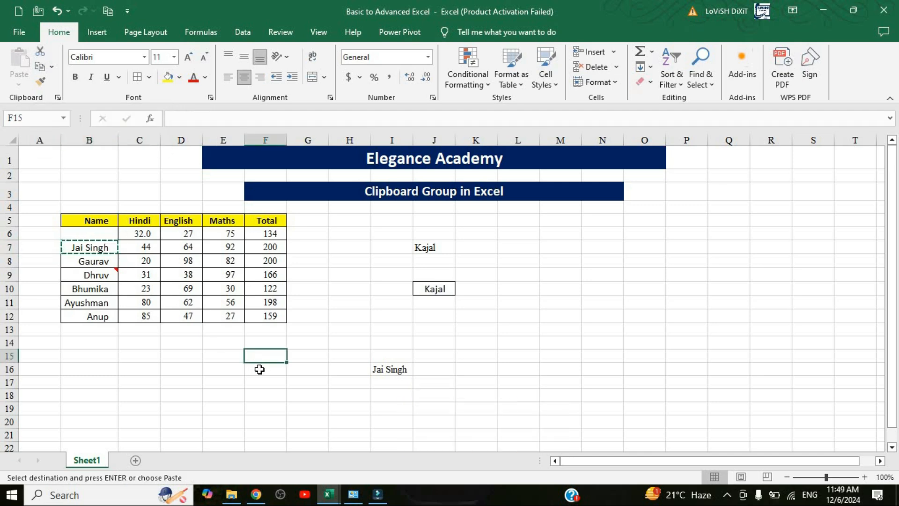
key("ctrl+v")
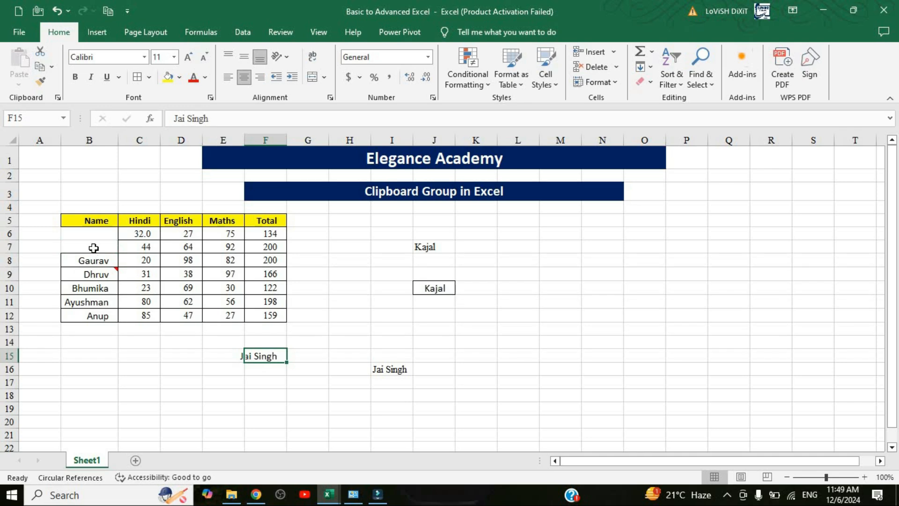
left_click(94, 248)
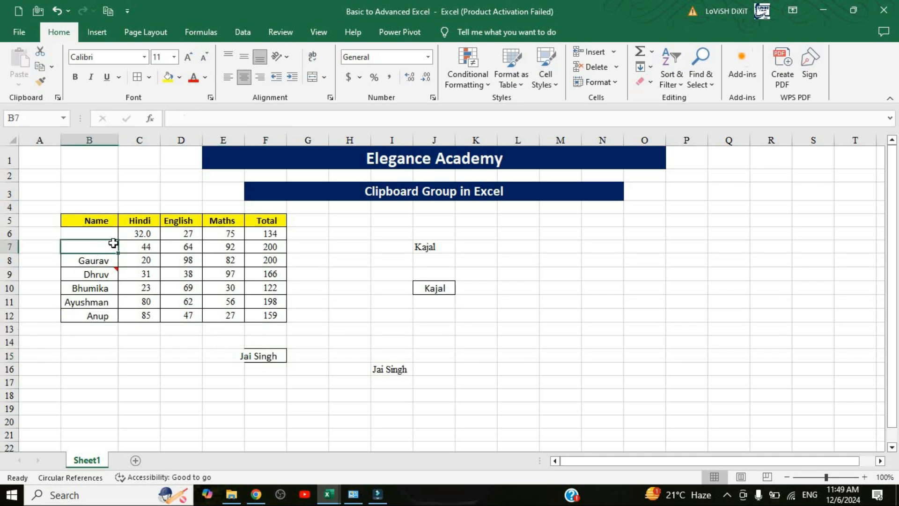
left_click(270, 357)
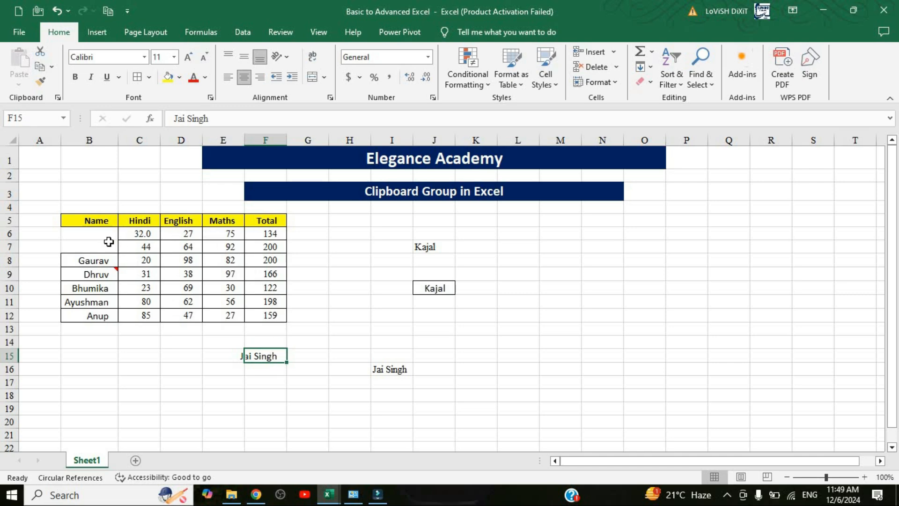
left_click(92, 245)
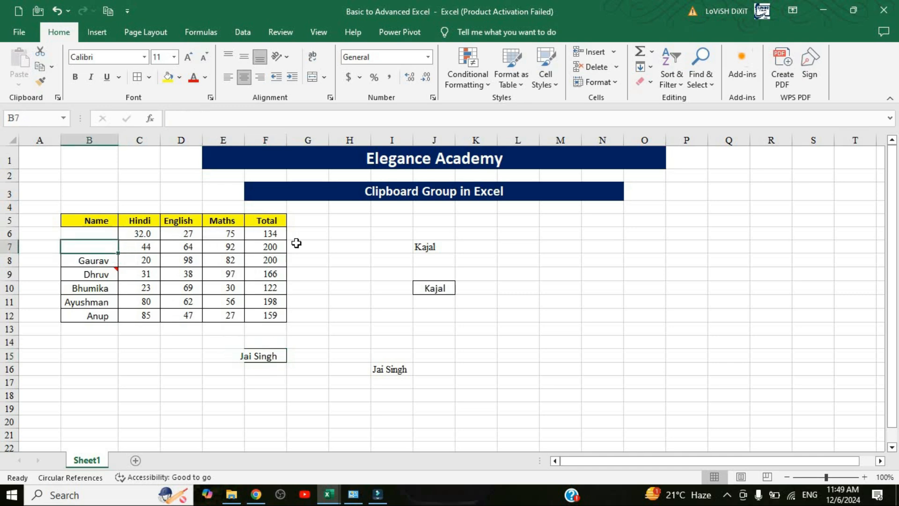
left_click(520, 252)
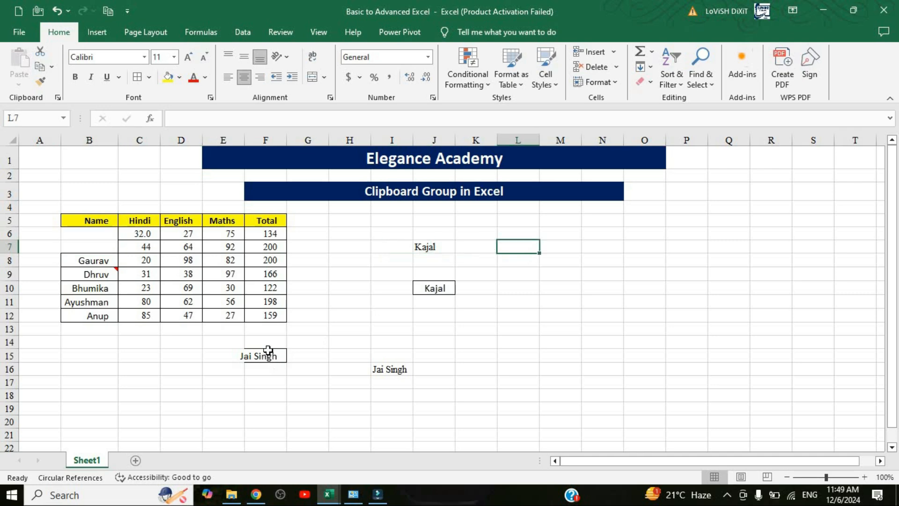
left_click(39, 55)
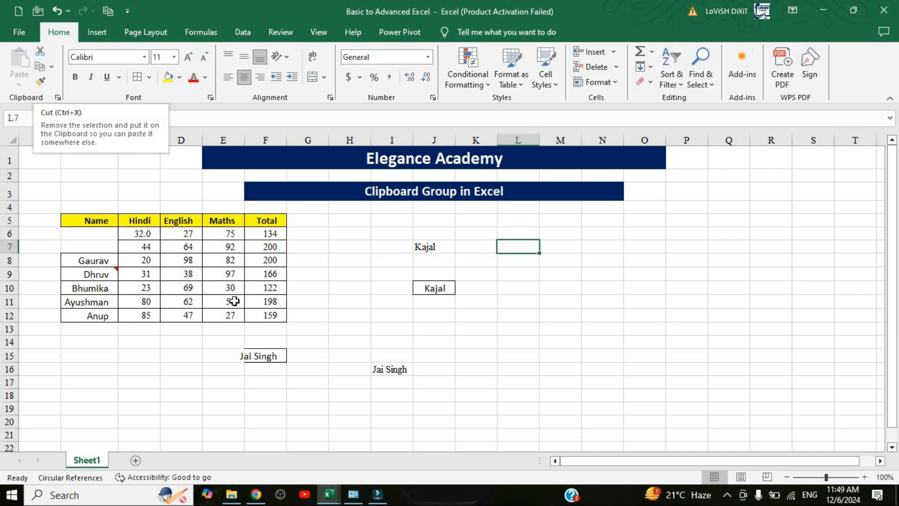
Undo all the cut and paste changes made to the student names
key("ctrl+z")
key("ctrl+z")
key("ctrl+z")
key("ctrl+z")
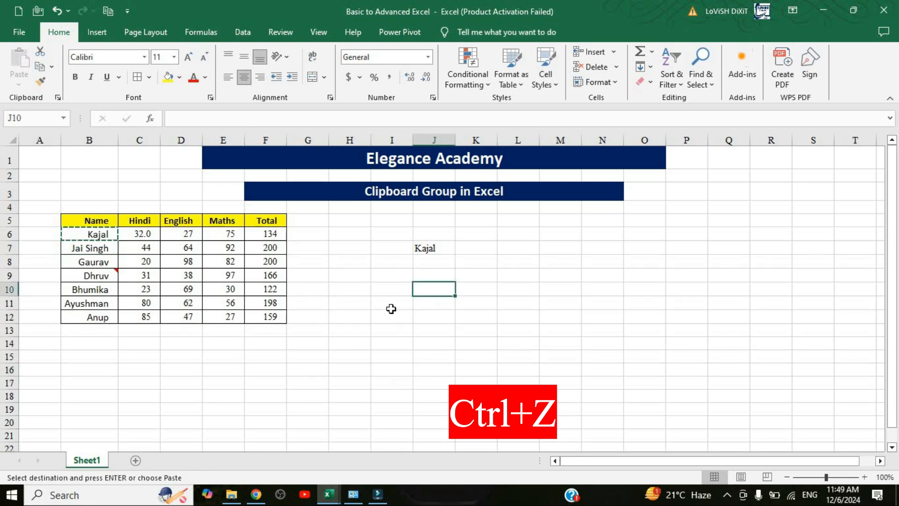
left_click(125, 246)
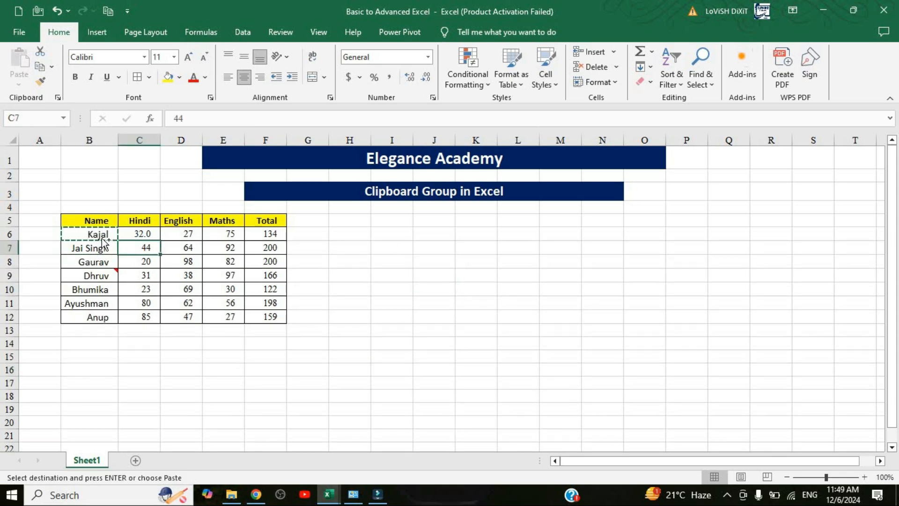
Clear the pending cut, move the student name from cell B6 to I7, and check the source cell
left_click(101, 238)
key("Escape")
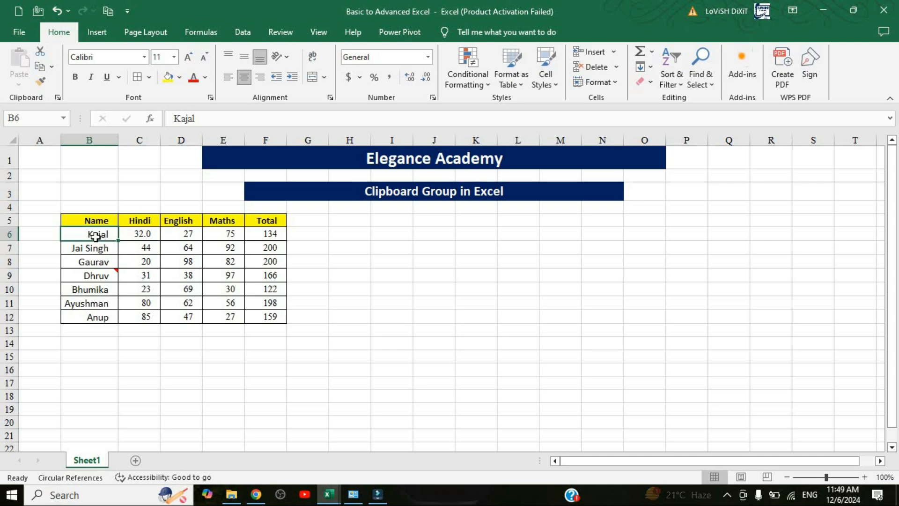
key("ctrl+x")
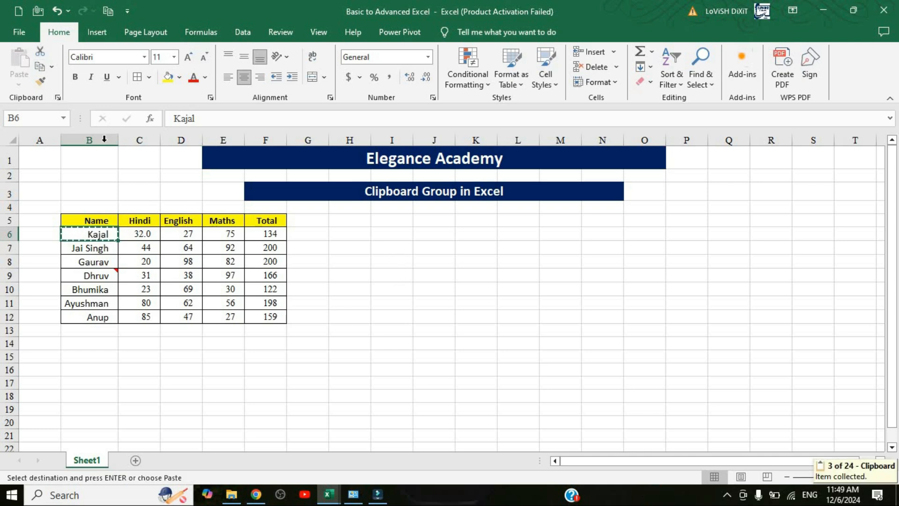
left_click(392, 246)
key("ctrl+v")
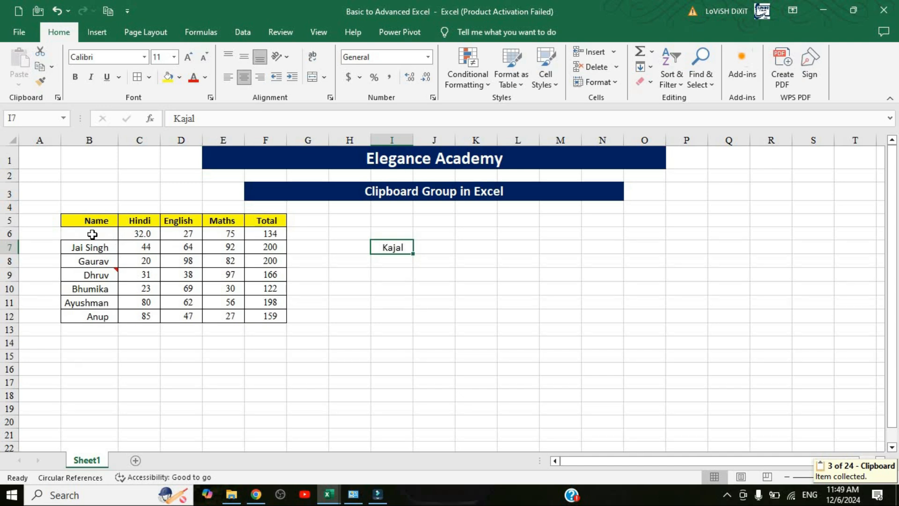
left_click(92, 235)
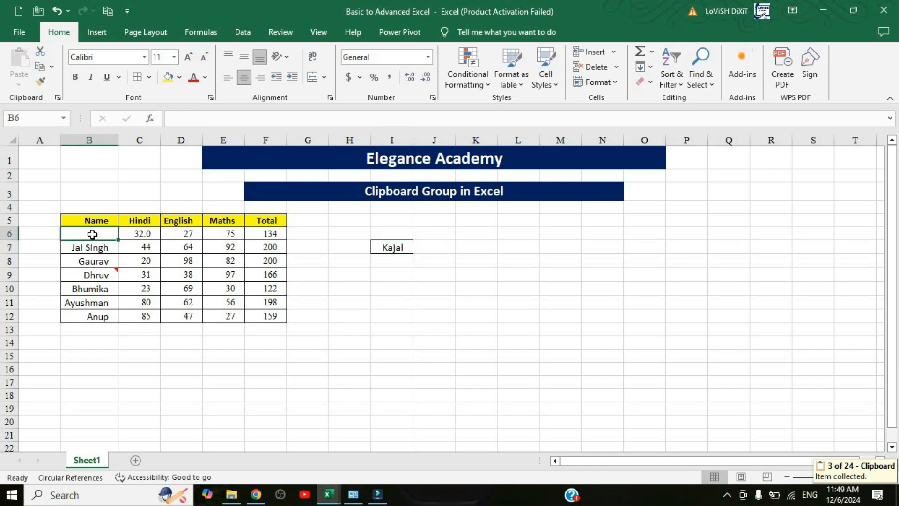
Copy the student name in cell B7, paste it into I9, and check the source cell
left_click(382, 249)
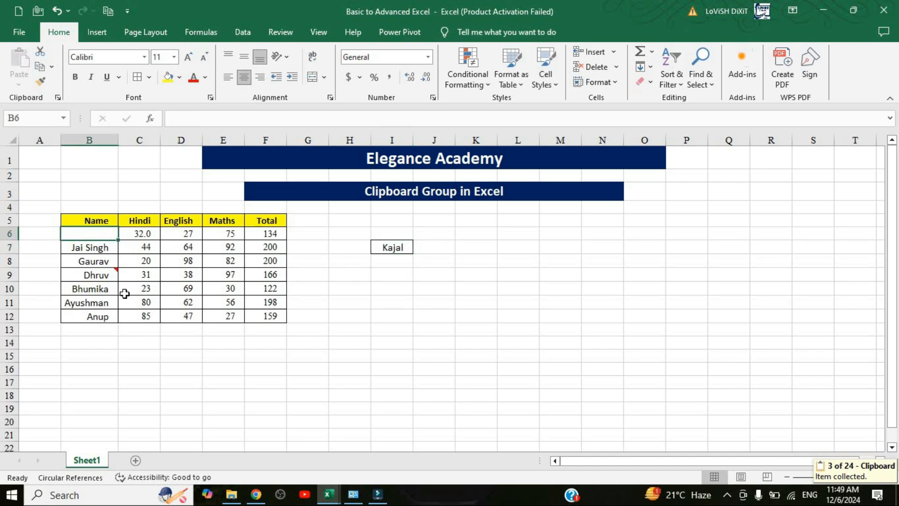
left_click(96, 247)
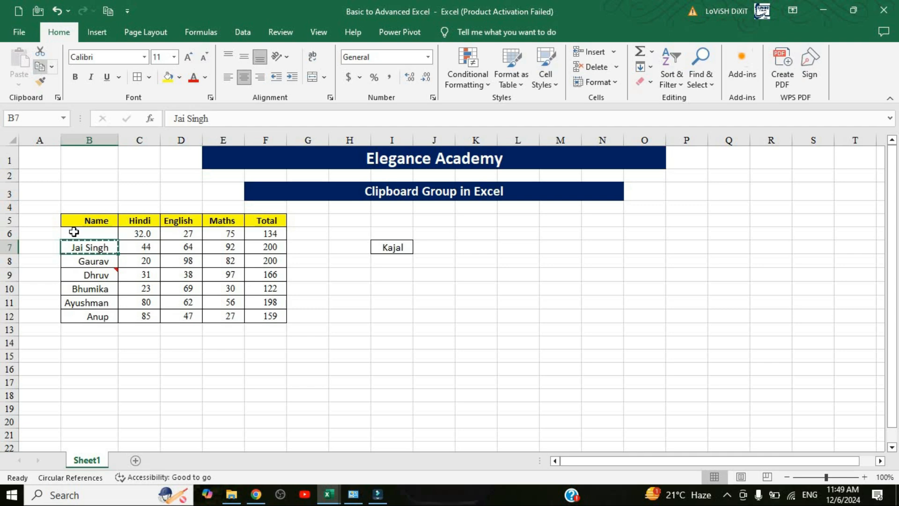
left_click(386, 274)
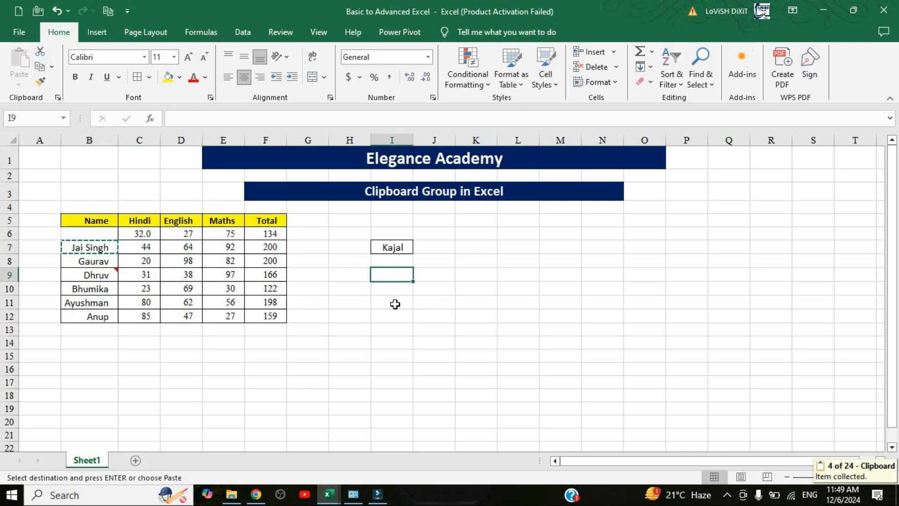
key("ctrl+v")
left_click(94, 245)
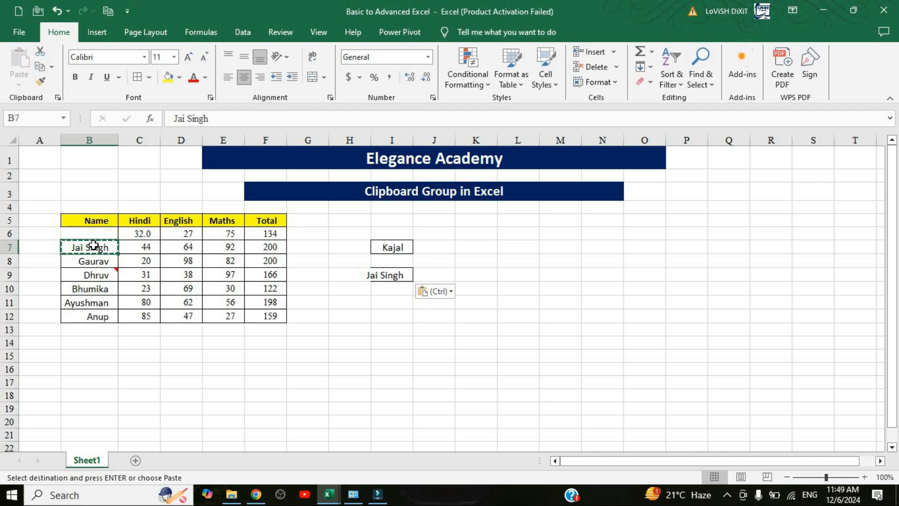
Compare cells I9 and B7, and paste the same copied student name into I11
left_click(402, 276)
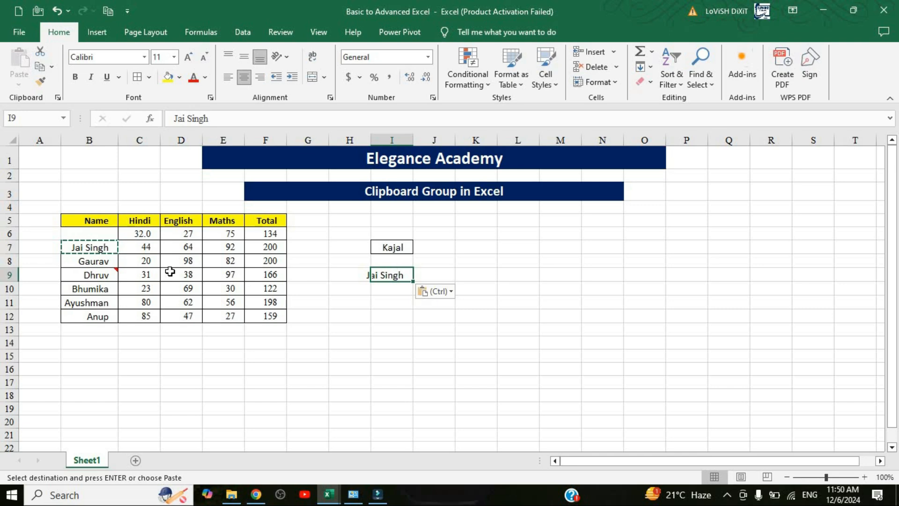
left_click(96, 248)
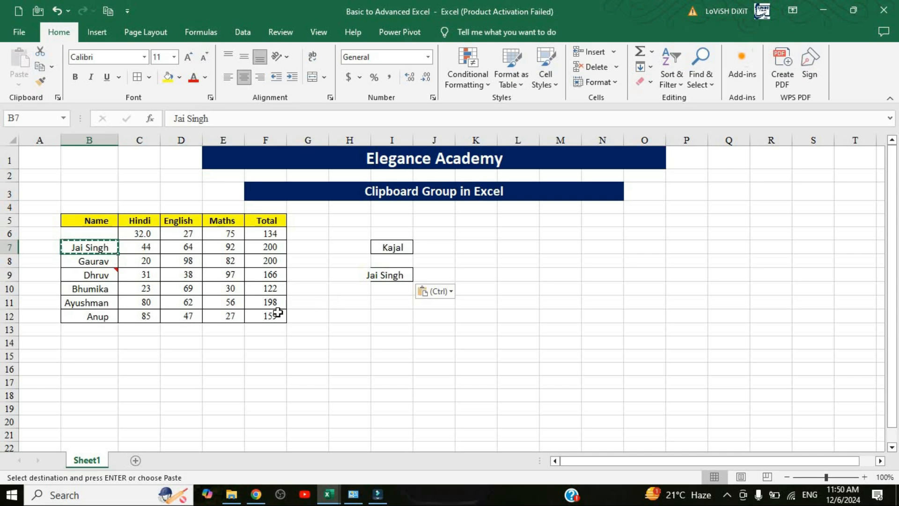
left_click(393, 305)
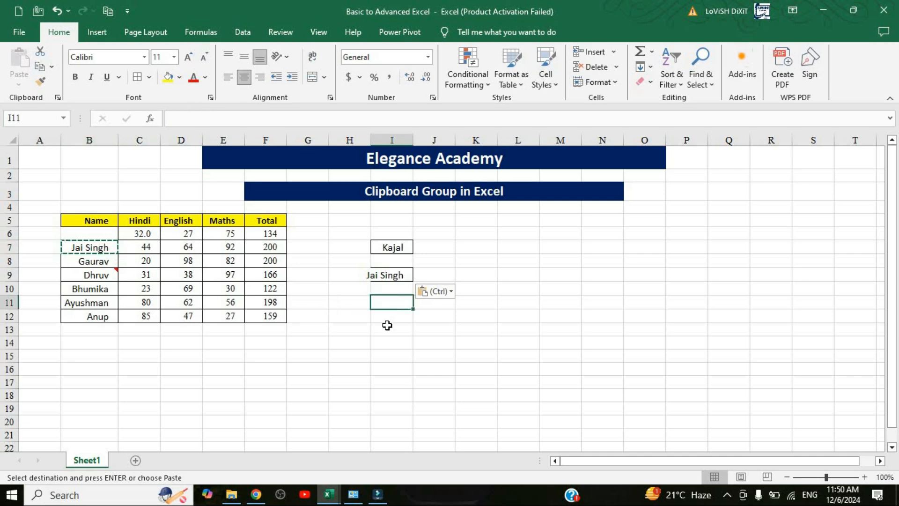
key("ctrl+v")
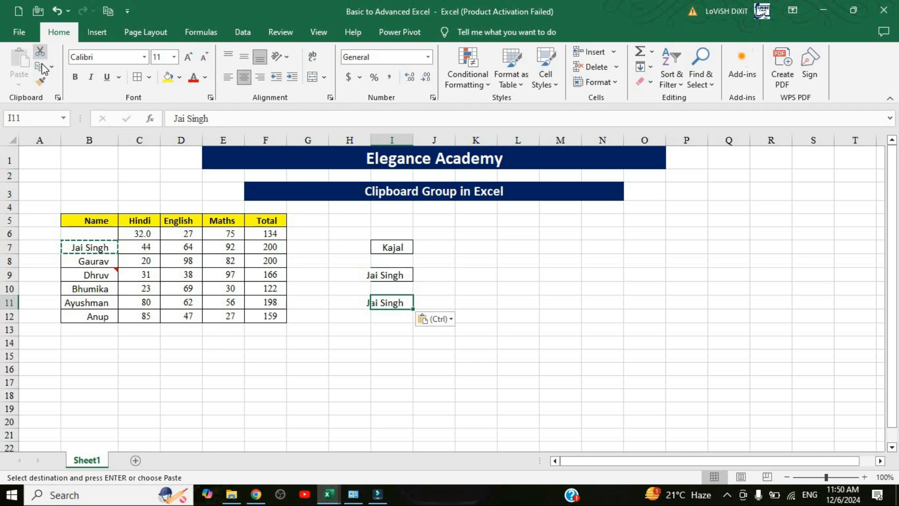
left_click(129, 245)
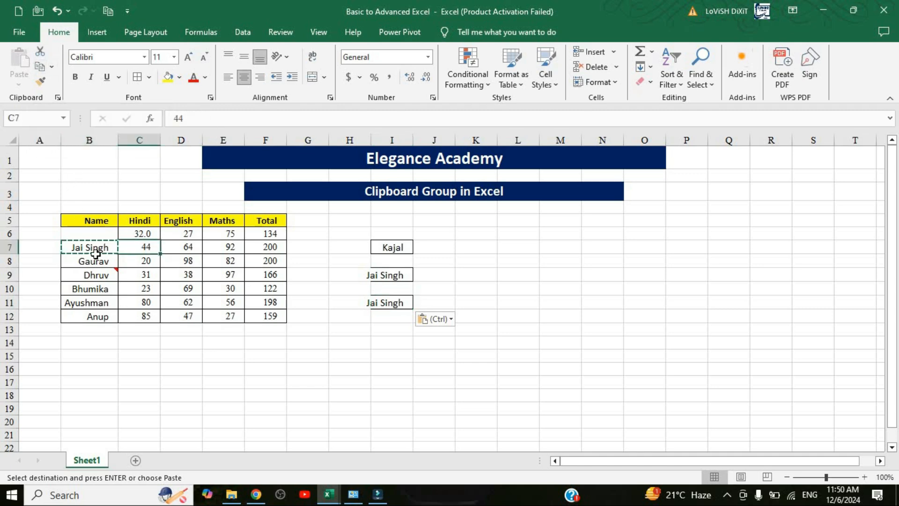
left_click(92, 247)
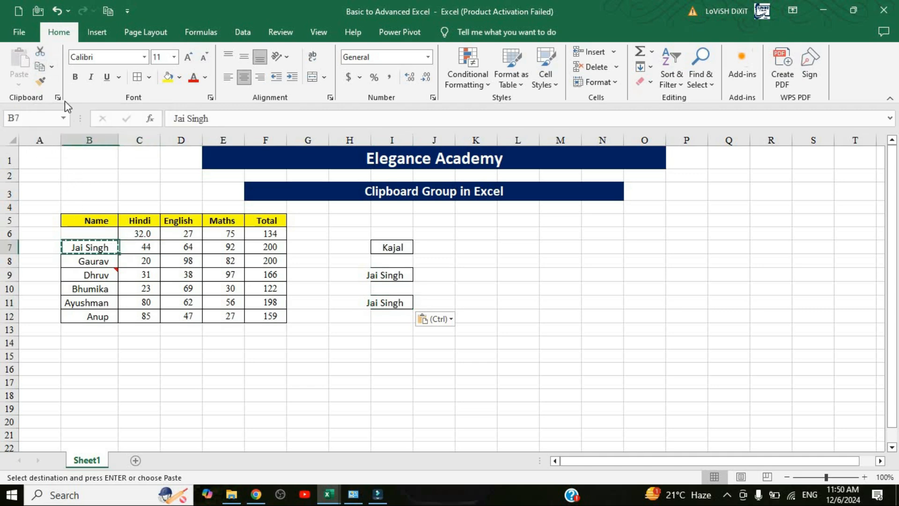
left_click(51, 67)
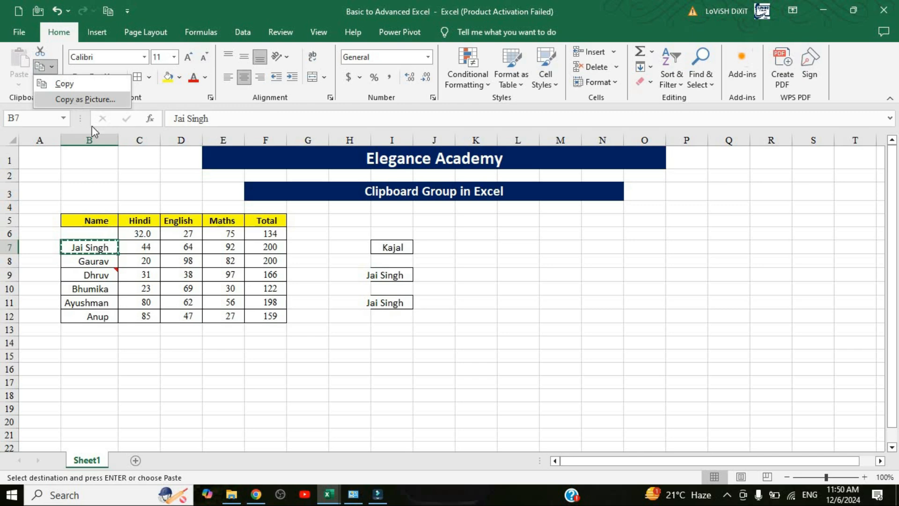
left_click(144, 257)
left_click(145, 257)
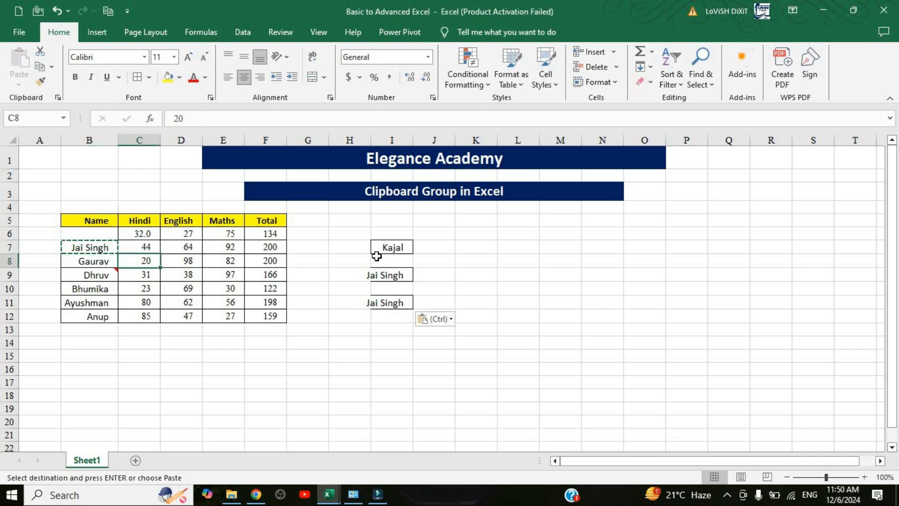
Undo the pasted and moved student names and clear the pending copy or cut selection
key("ctrl+z")
key("ctrl+z")
key("ctrl+z")
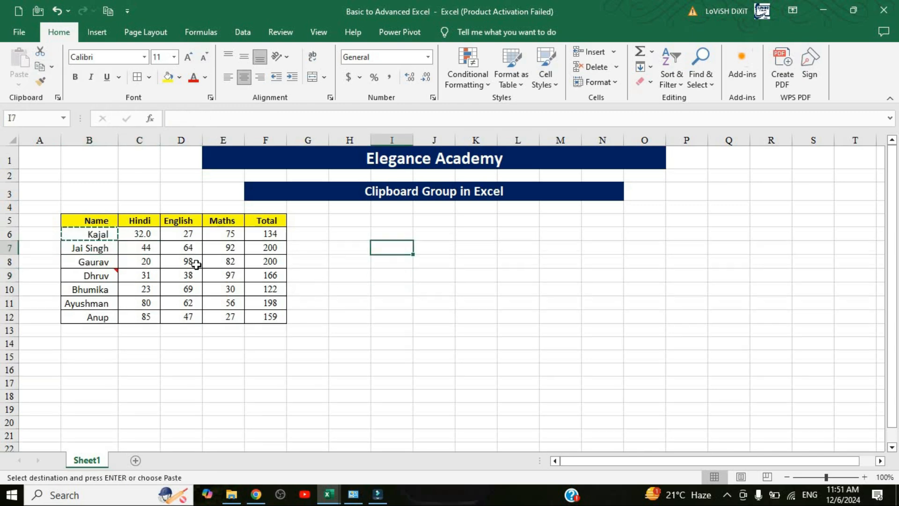
left_click(115, 247)
key("Escape")
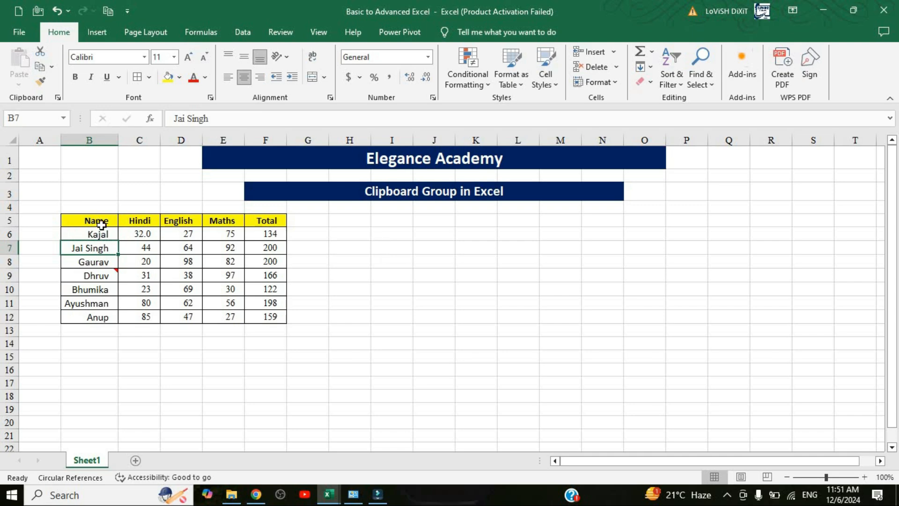
Copy the whole marks table B5:F12 and paste it starting at cell I5
left_click(92, 208)
left_click_drag(92, 221, 281, 316)
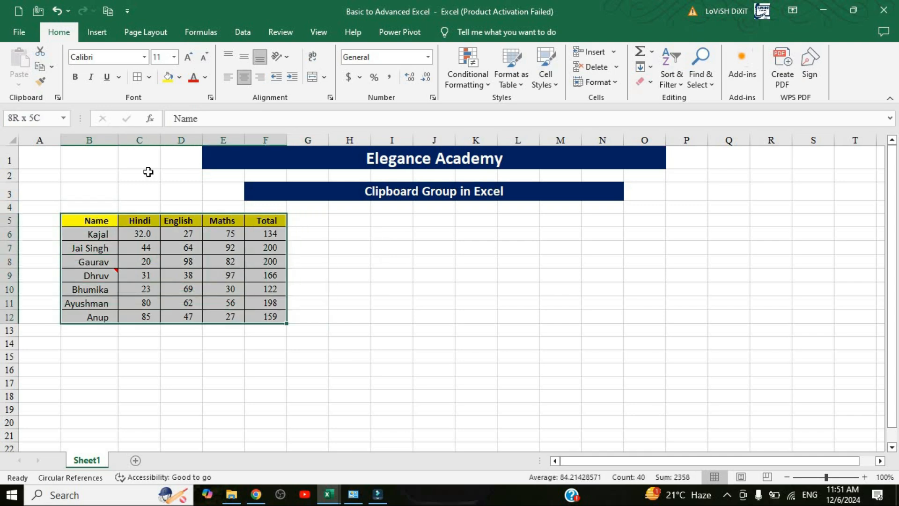
left_click(41, 70)
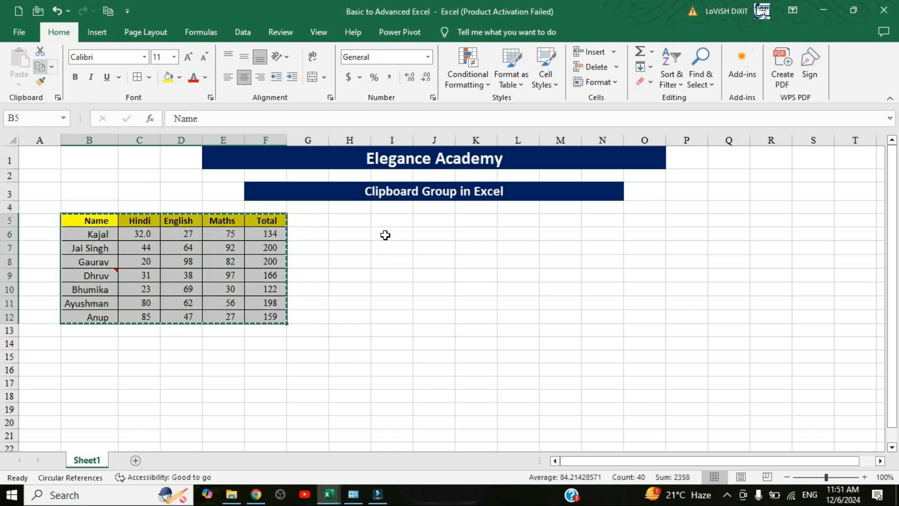
left_click(397, 229)
key("ctrl+v")
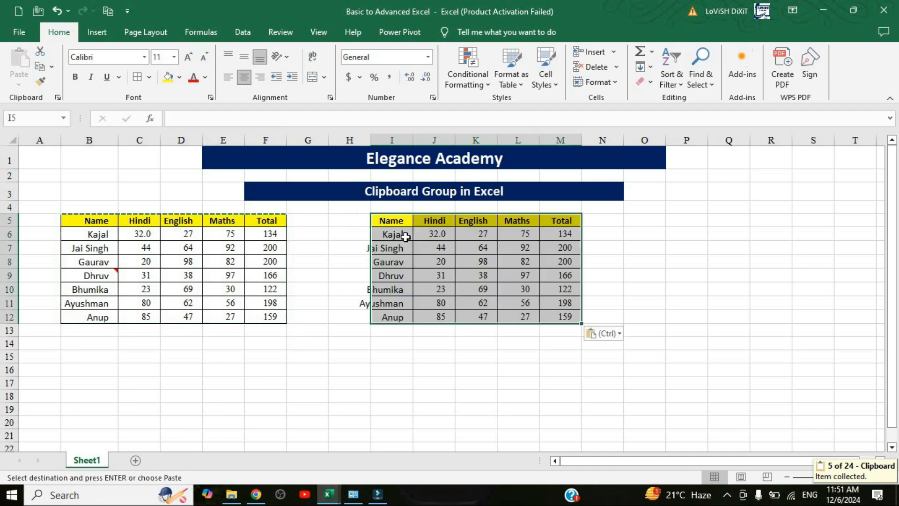
Examine individual cells in the pasted marks table and compare them with the original table's cells
key("Down")
key("Down")
key("Down")
key("Down")
left_click(477, 276)
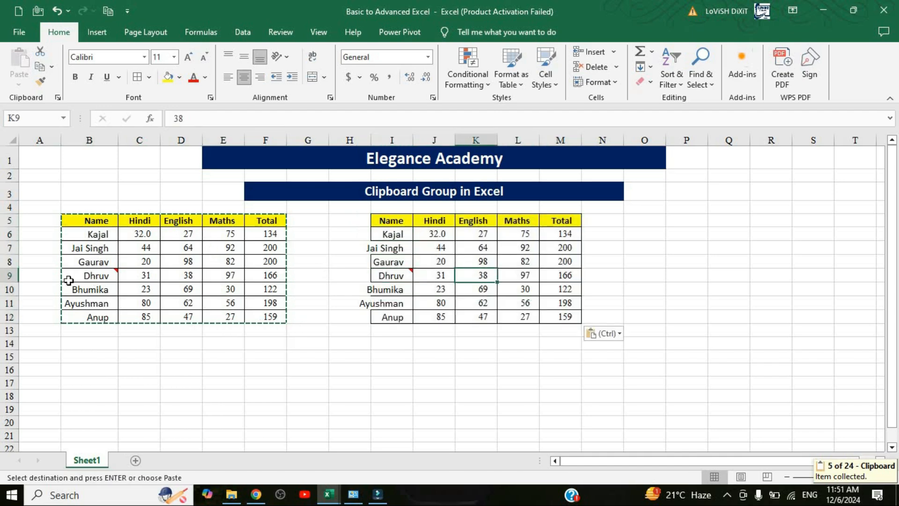
left_click(211, 252)
left_click(69, 280)
left_click(91, 248)
left_click(415, 275)
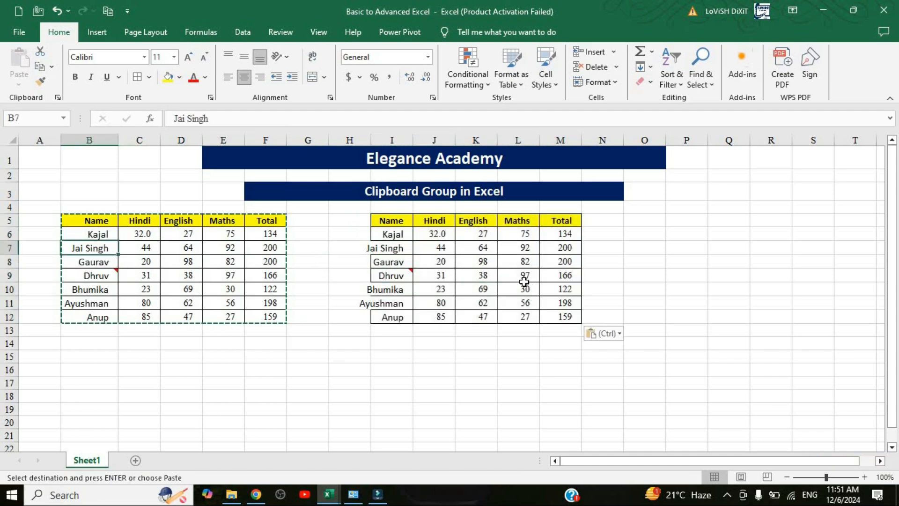
left_click(524, 281)
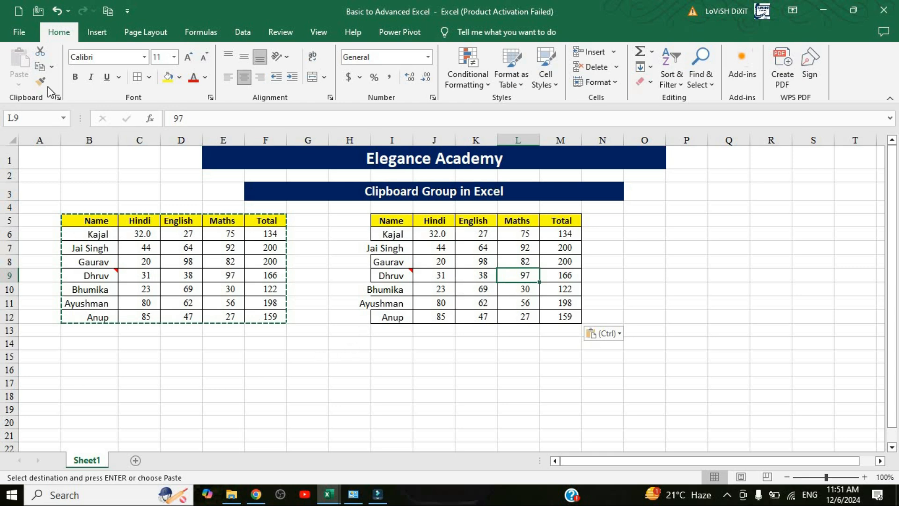
Copy the table range B5:F12 as a picture, with appearance as shown on screen and Picture format
left_click(228, 383)
left_click_drag(91, 221, 264, 317)
left_click(51, 66)
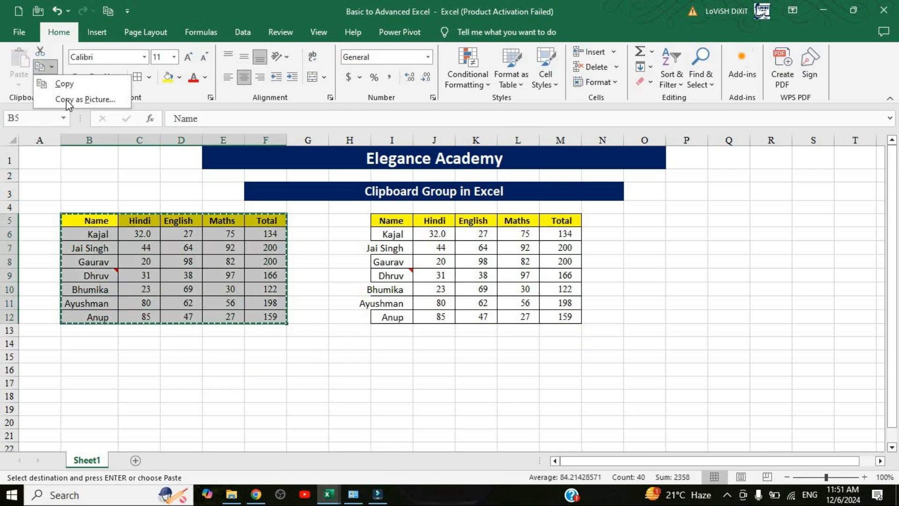
left_click(66, 99)
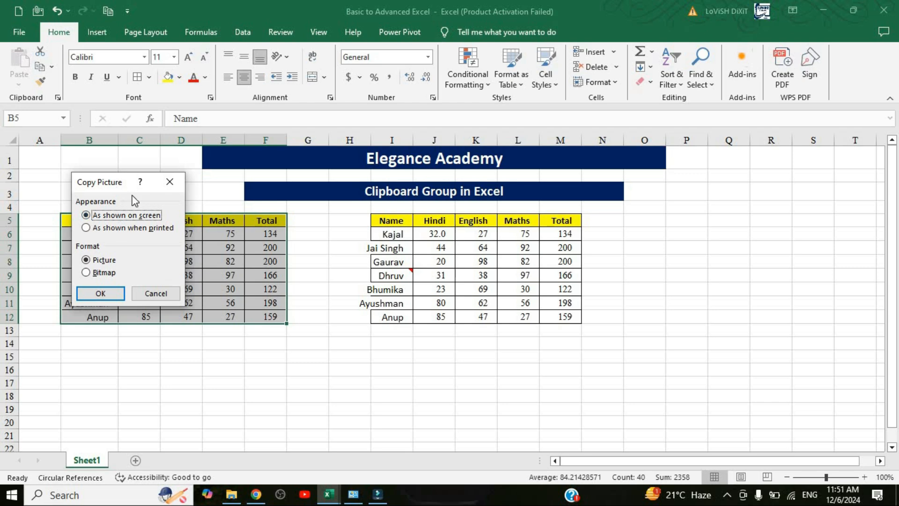
left_click_drag(117, 188, 348, 275)
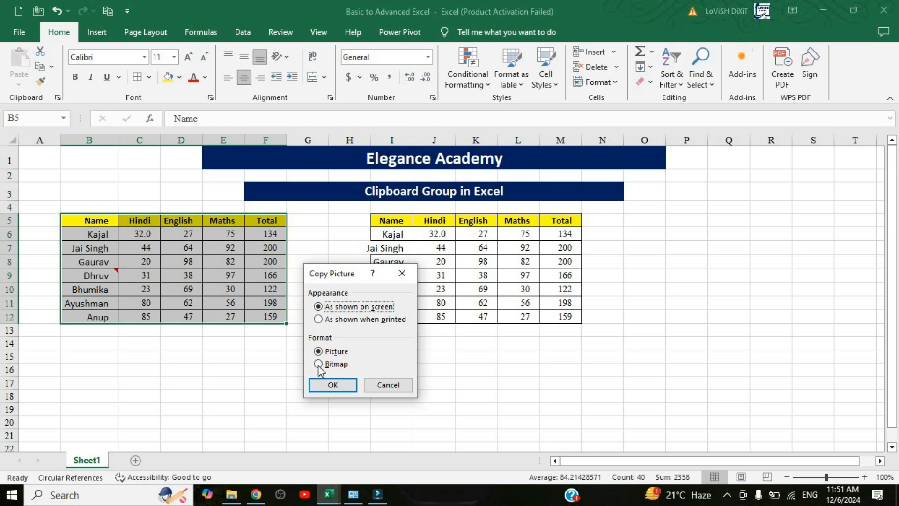
left_click(332, 385)
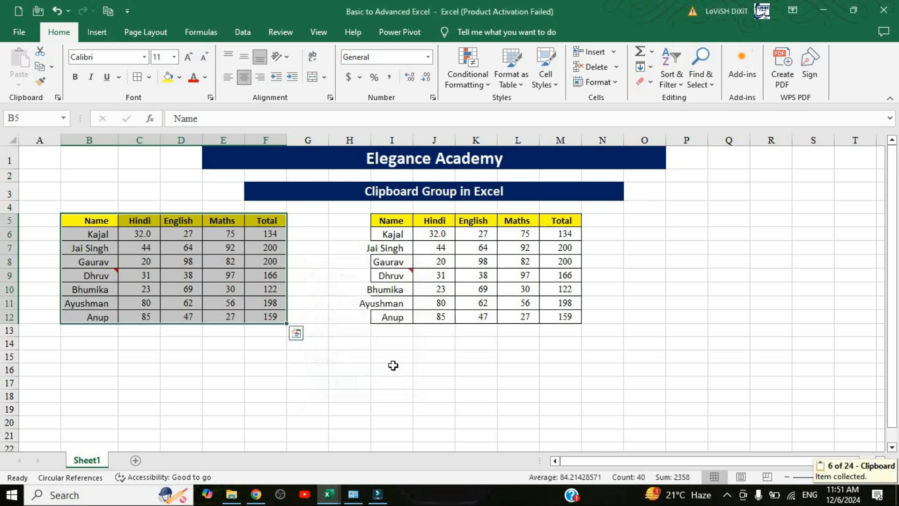
Paste the table picture at cell I15 and view it in full
left_click(394, 359)
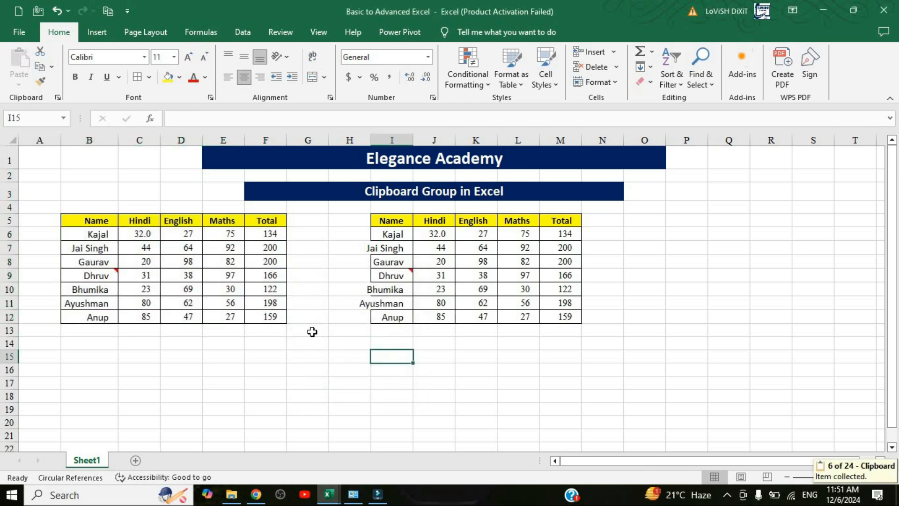
key("ctrl+v")
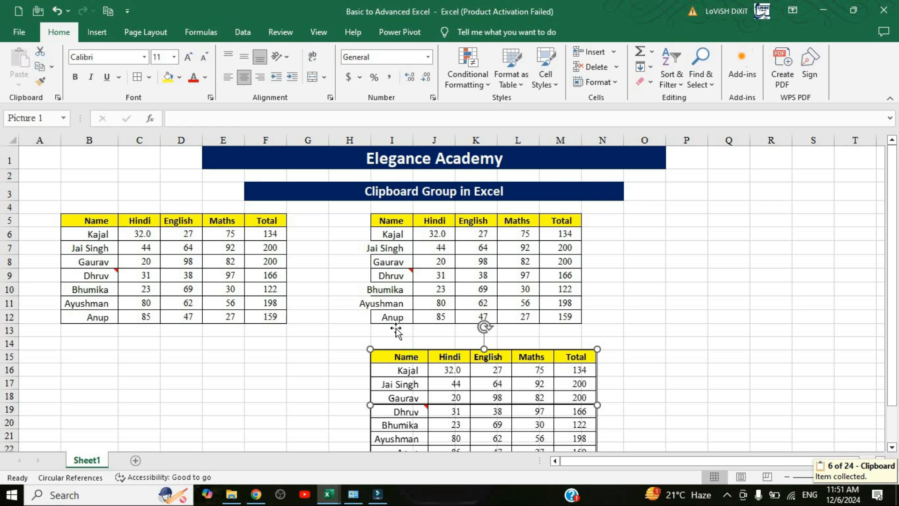
scroll(403, 314, "down", 2)
scroll(403, 314, "up", 1)
Check the pasted table's individual cells and move the table picture below the original table, starting at about C15
left_click(460, 194)
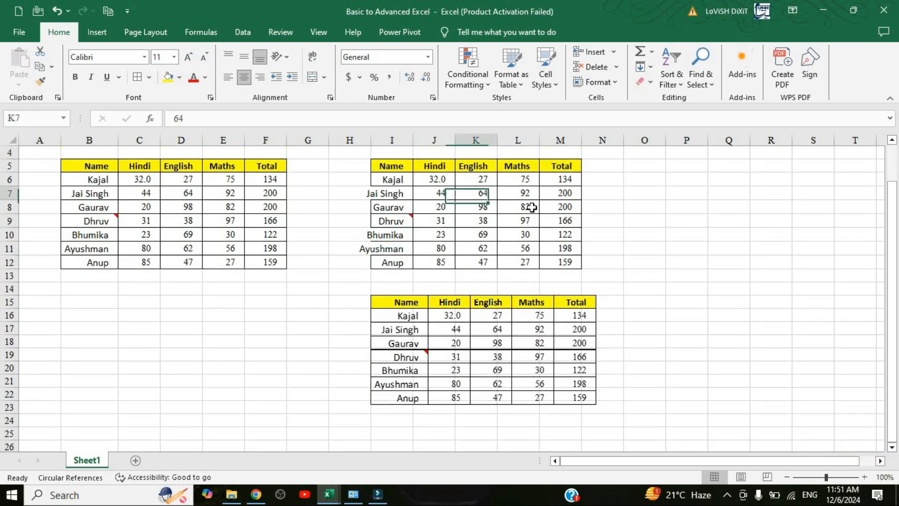
left_click(526, 207)
left_click_drag(562, 221, 523, 235)
left_click_drag(419, 327, 446, 337)
left_click(546, 340)
left_click(434, 328)
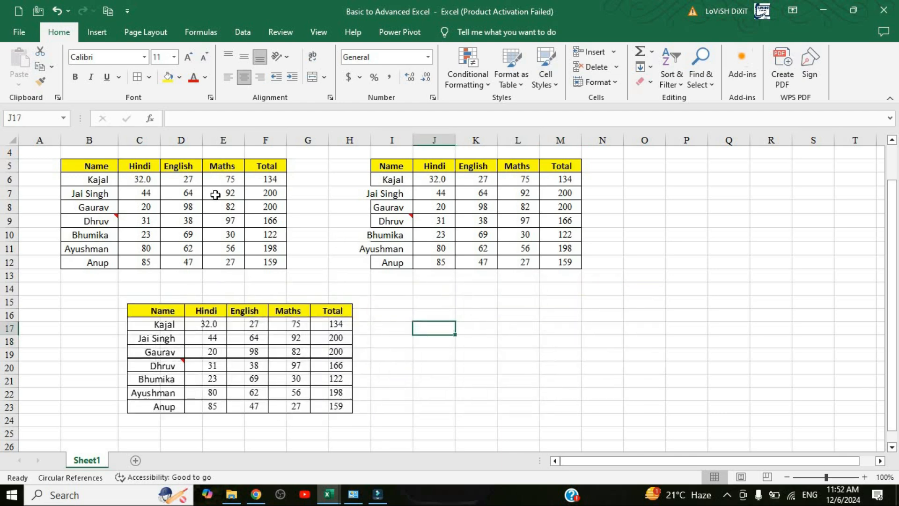
Review the Copy and Copy as Picture options and compare the original table, its cell copy and its picture
left_click(52, 67)
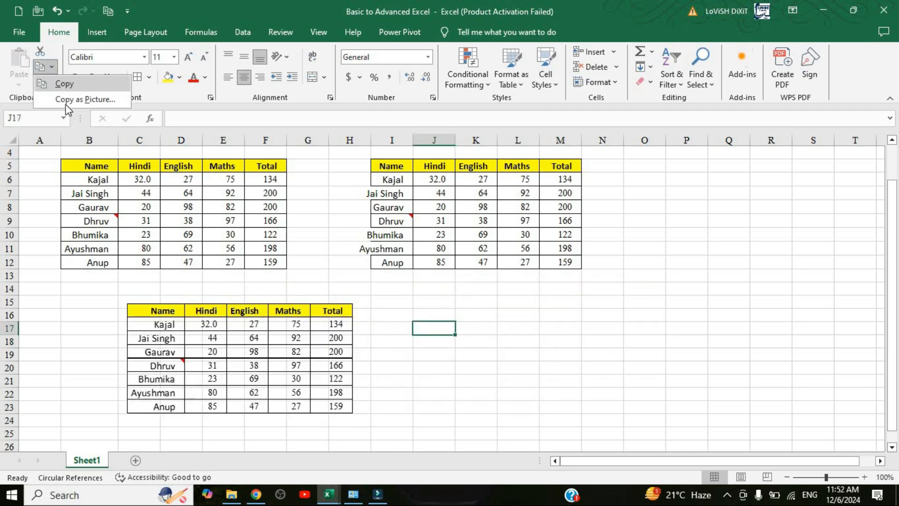
left_click(169, 206)
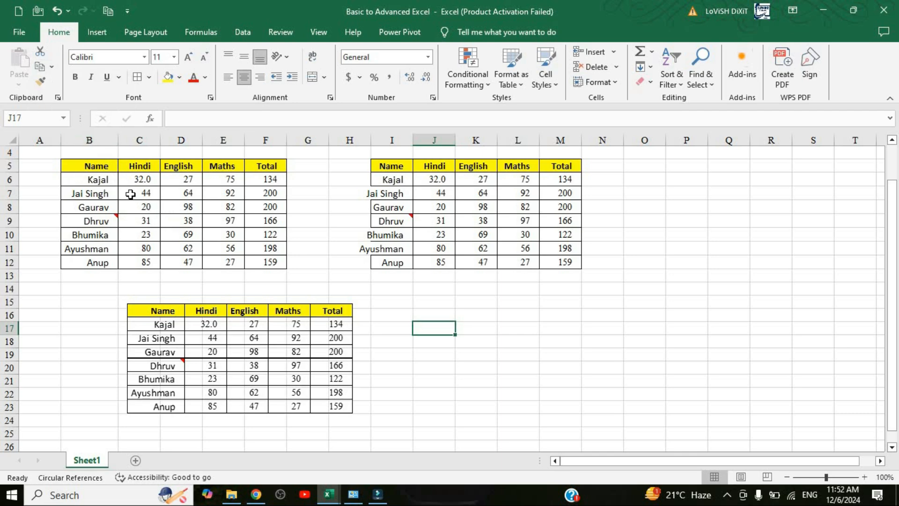
left_click_drag(91, 168, 276, 264)
left_click(181, 314)
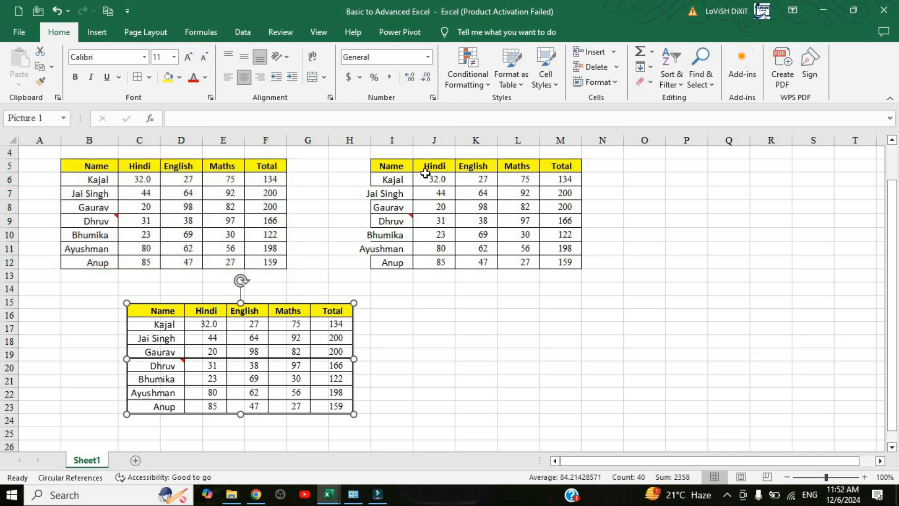
left_click(424, 179)
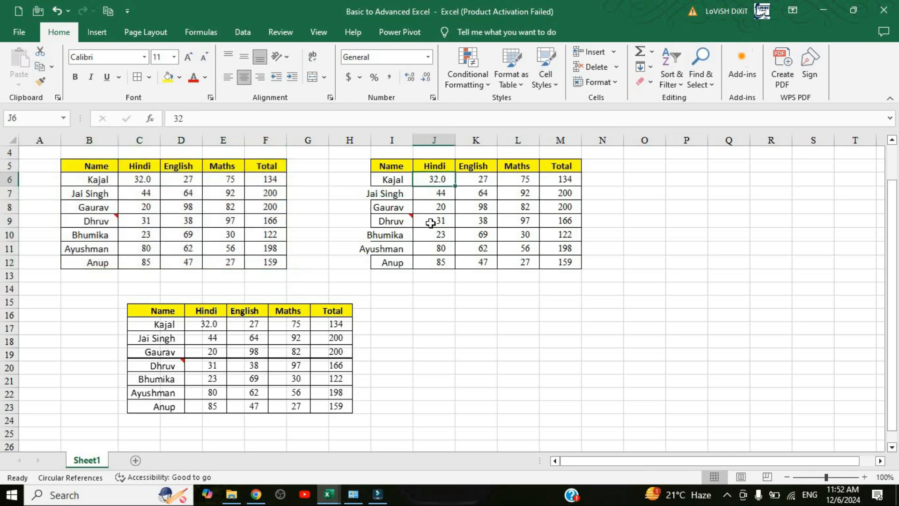
key("Down")
key("Down")
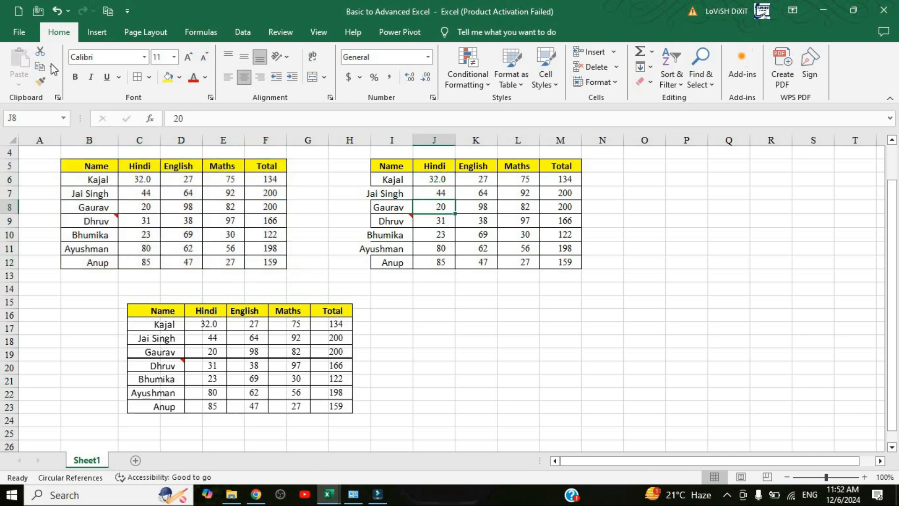
left_click(52, 67)
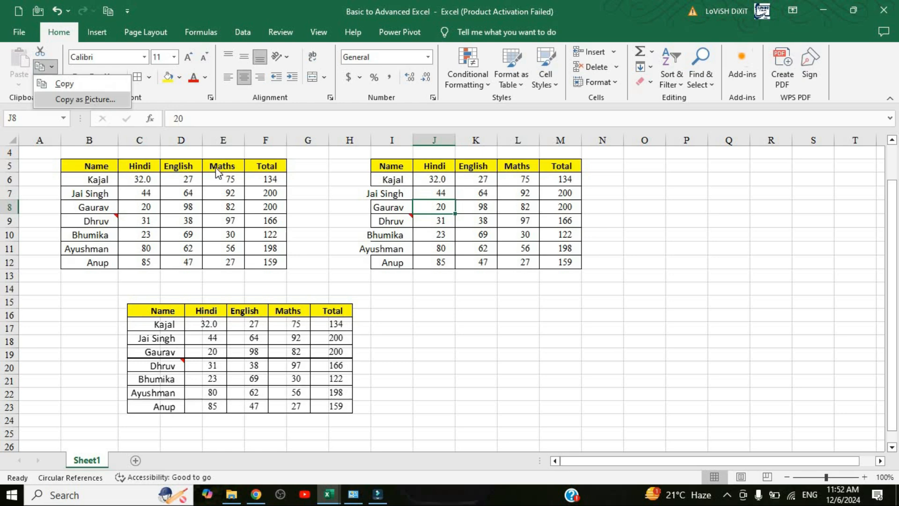
left_click(225, 212)
left_click(199, 341)
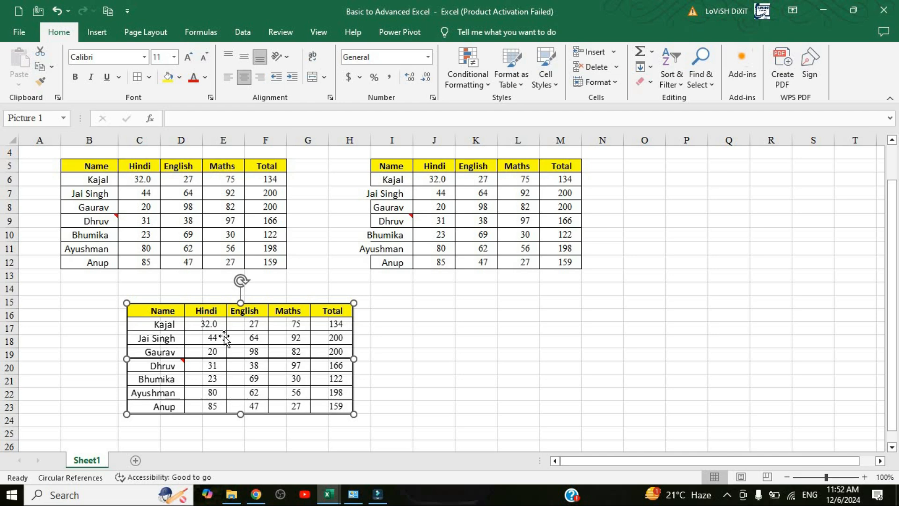
Remove the table picture and the pasted table copy in I5:M12 from the sheet and clear the active copy selection
key("Delete")
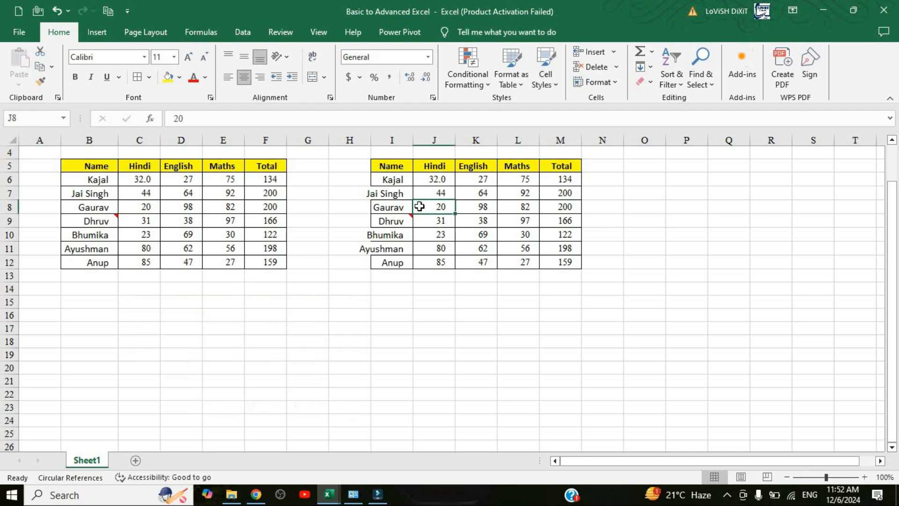
mouse_move(400, 160)
left_mouse_down()
mouse_move(443, 220)
mouse_move(507, 262)
mouse_move(546, 257)
mouse_move(531, 266)
left_mouse_up()
key("ctrl+z")
key("ctrl+z")
key("ctrl+z")
key("ctrl+z")
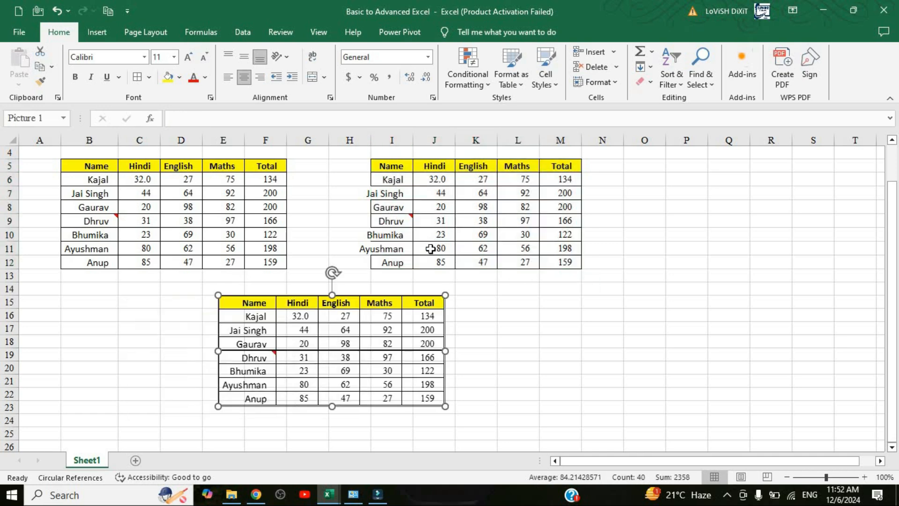
key("ctrl+z")
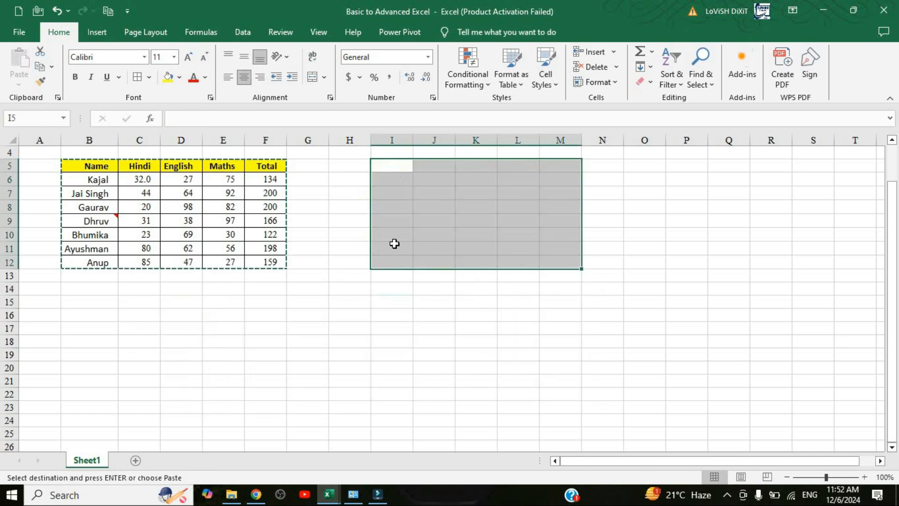
left_click(141, 210)
scroll(146, 240, "up", 1)
left_click(133, 234)
key("Escape")
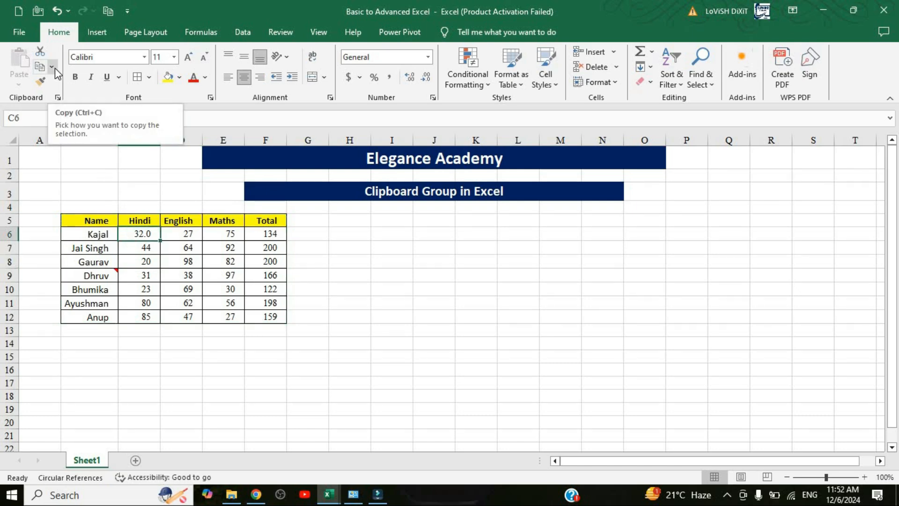
Use Format Painter to apply the formatting of the Name header in B5 to cell D9
left_click(86, 220)
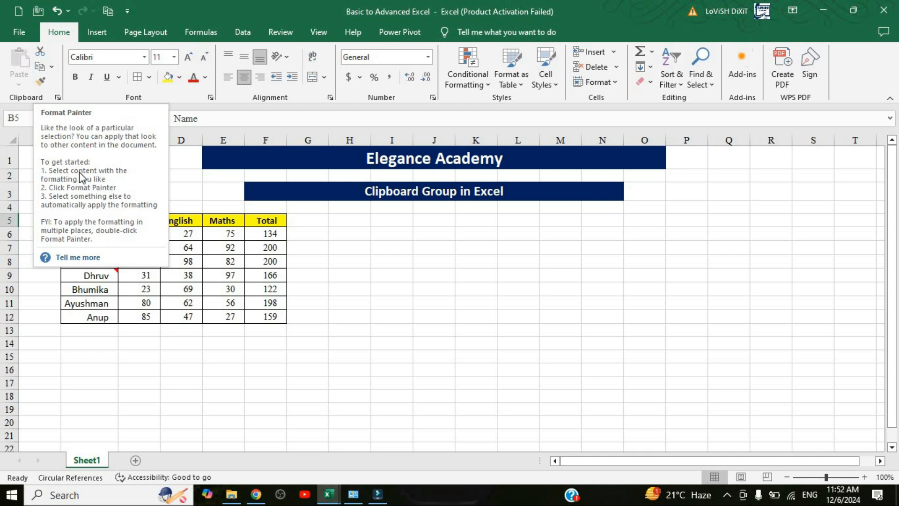
left_click(234, 236)
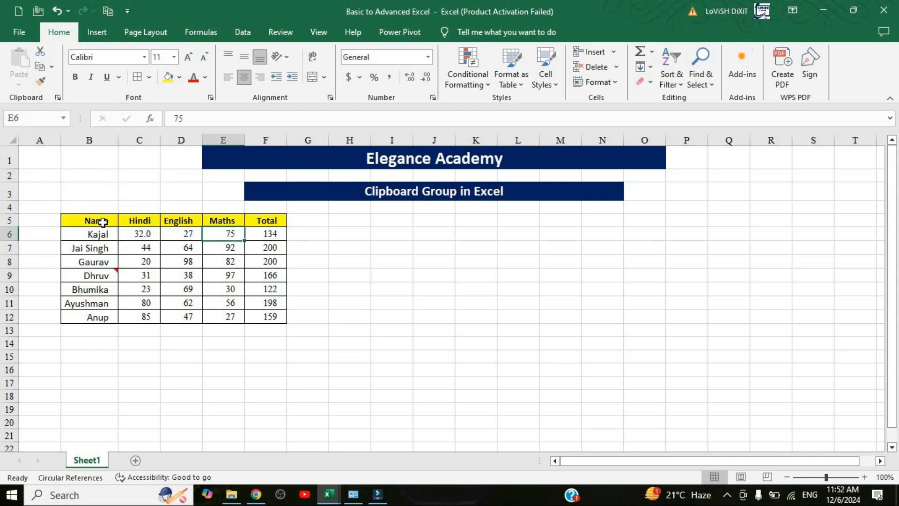
left_click(103, 209)
left_click(108, 222)
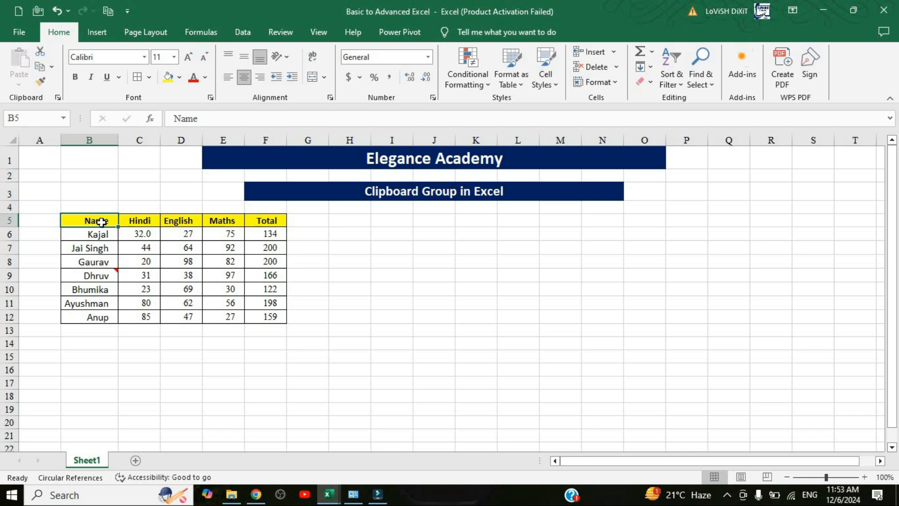
left_click(39, 81)
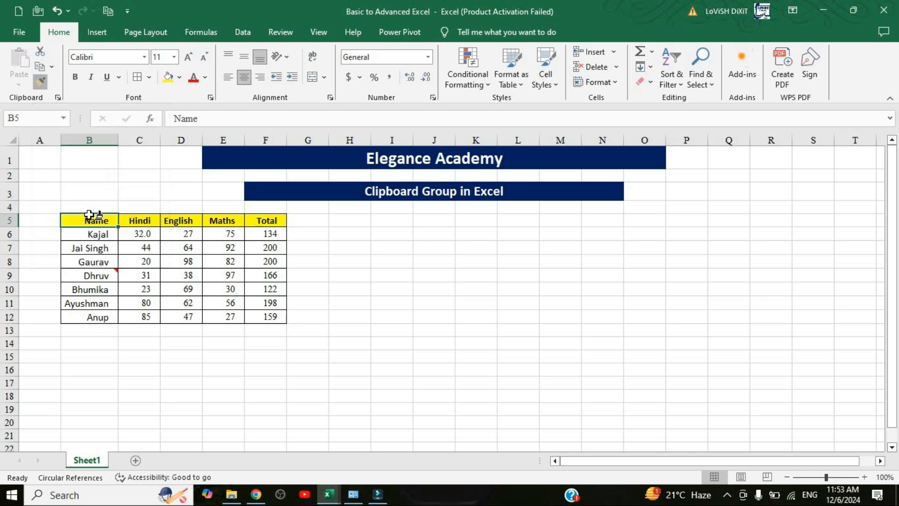
left_click(187, 276)
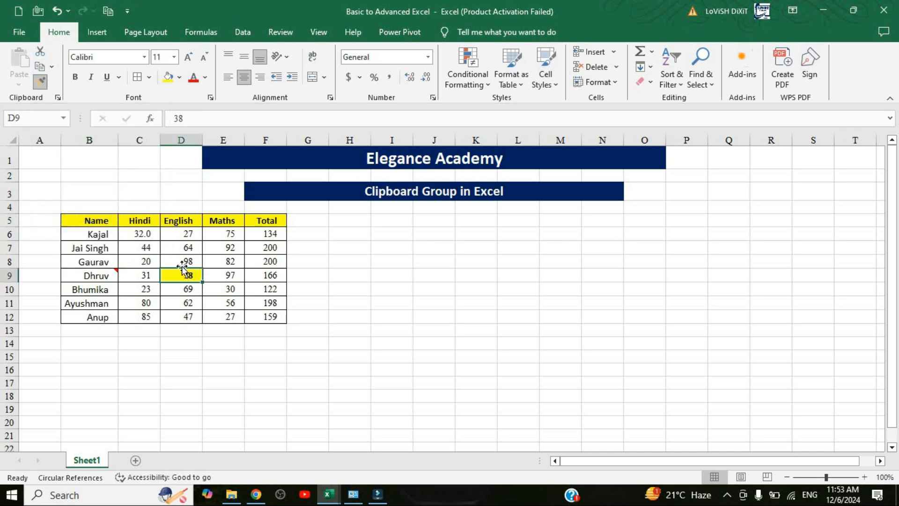
Compare the Name header in B5 with the painted cell D9 and its neighbours in the English column
left_click(103, 222)
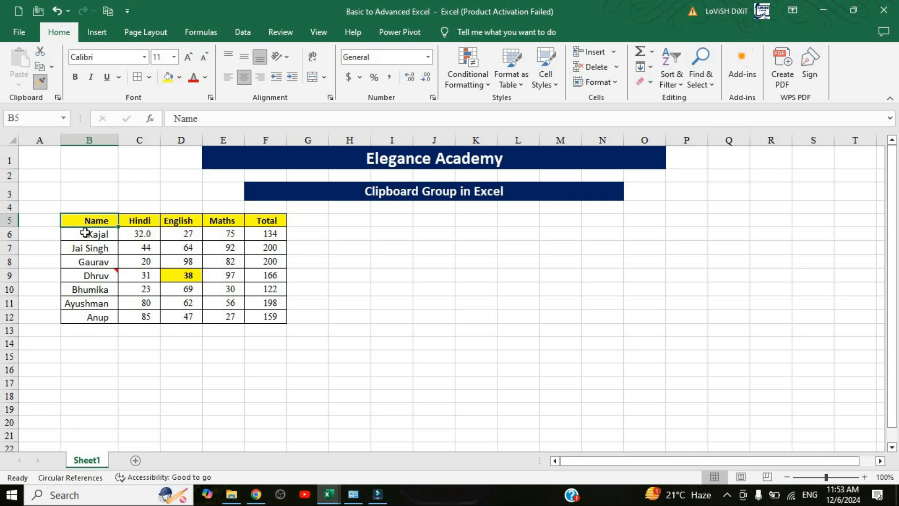
left_click(186, 280)
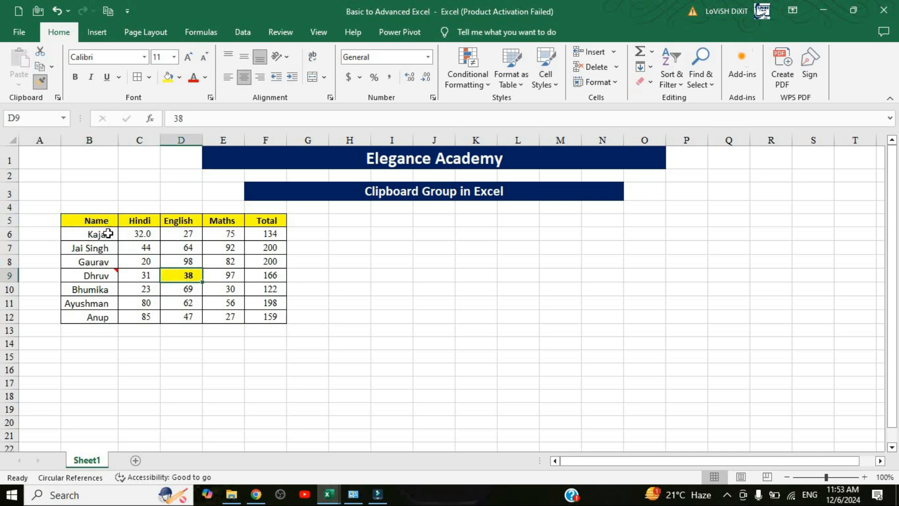
left_click(97, 221)
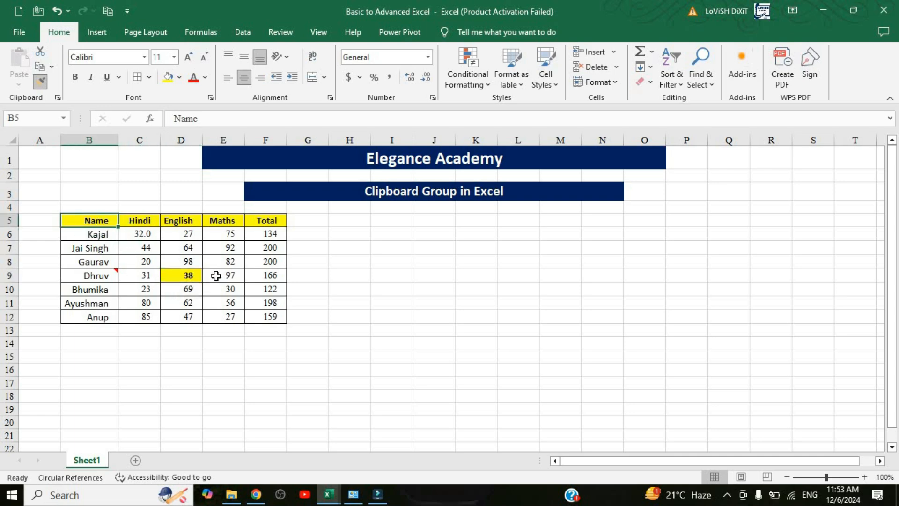
left_click(180, 278)
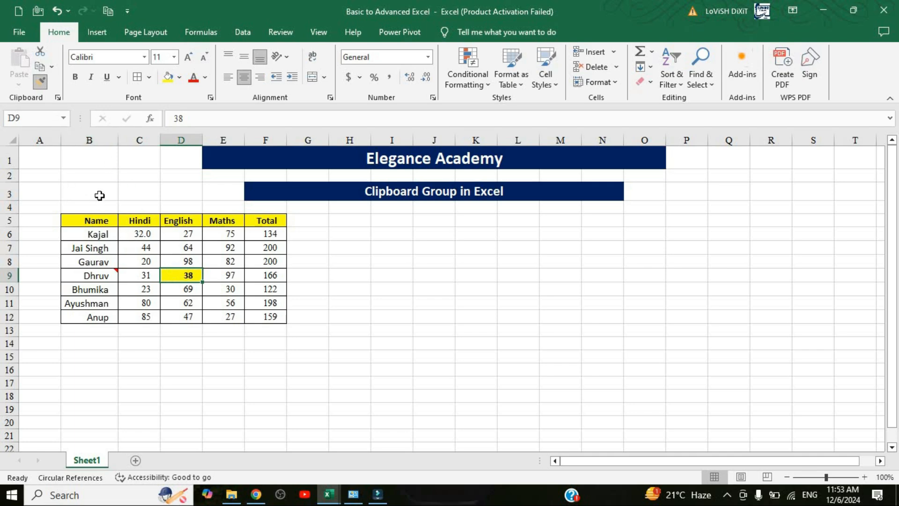
left_click(89, 222)
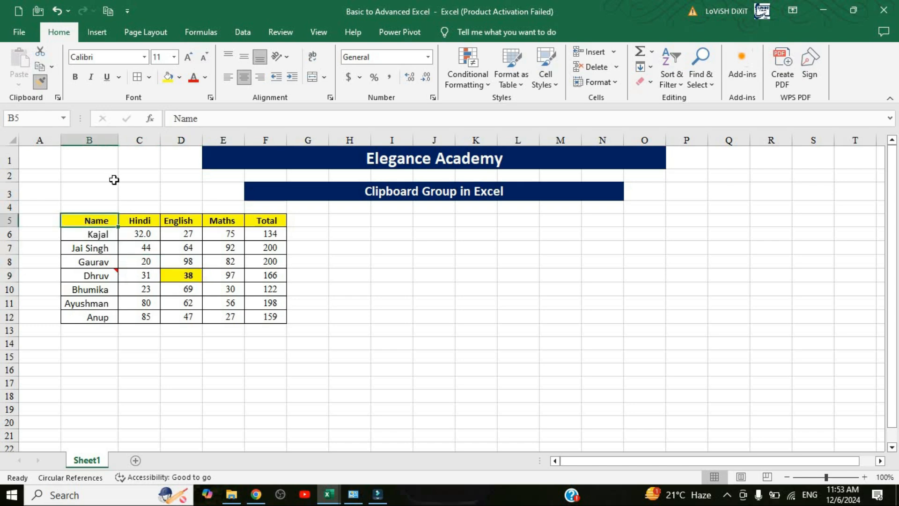
left_click(183, 260)
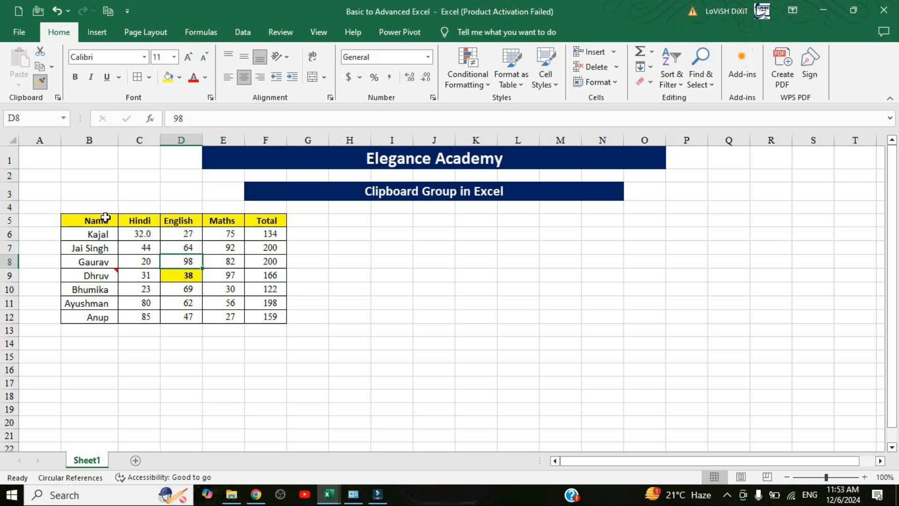
Keep Format Painter active with the Name header's formatting and apply it to cells B9, C11 and E11
left_click(81, 219)
left_click(40, 83)
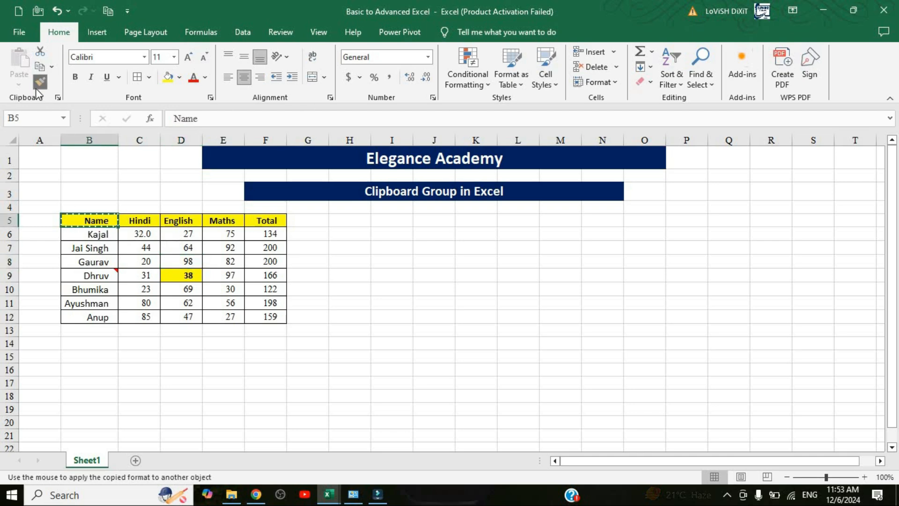
left_click(40, 83)
left_click(40, 82)
left_click(99, 276)
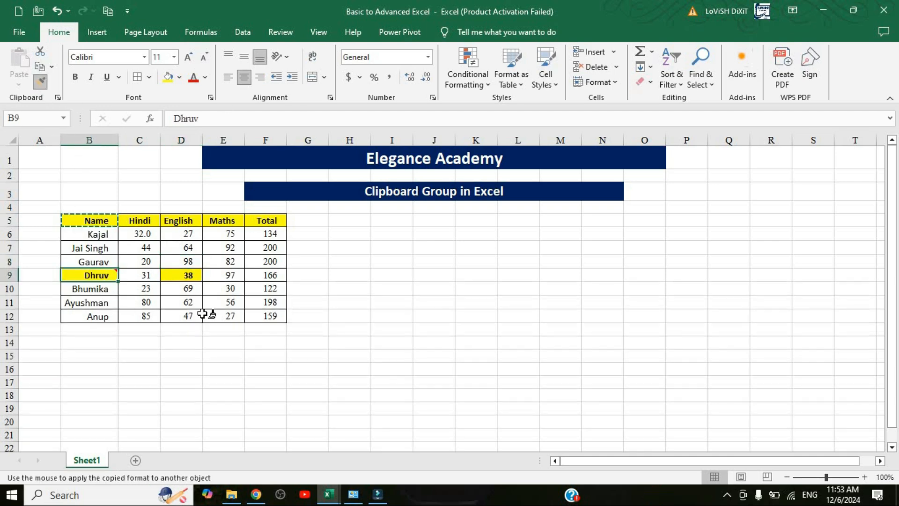
left_click(141, 303)
left_click(227, 302)
Paint the same header formatting onto cells F7, F10, E6, C6 and C8
left_click(267, 247)
left_click(269, 288)
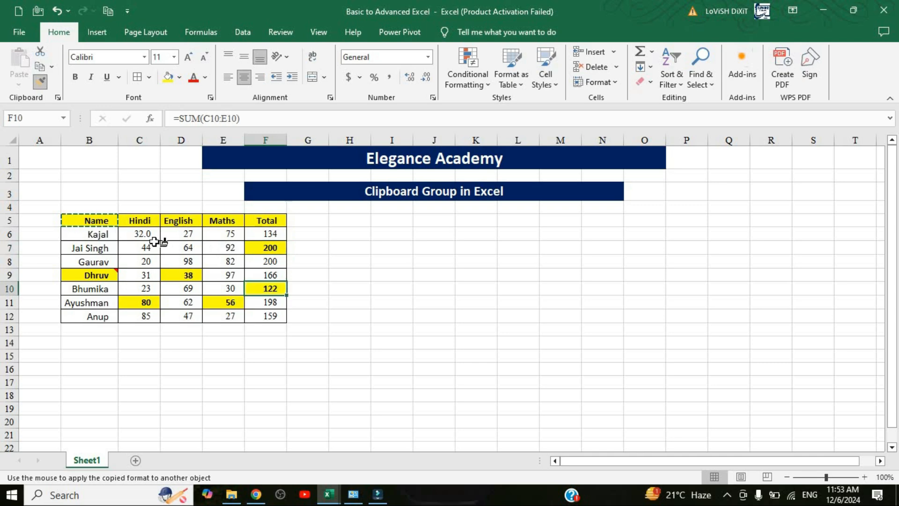
left_click(227, 234)
left_click(141, 234)
left_click(137, 262)
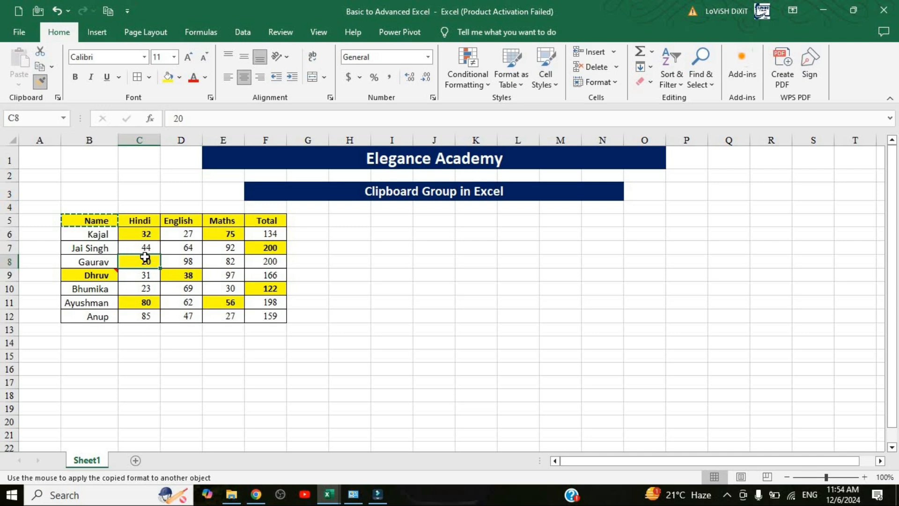
Undo the header formatting painted on C8, C6, E6, F10 and F7, and clear the active copy selection
key("ctrl+z")
key("ctrl+z")
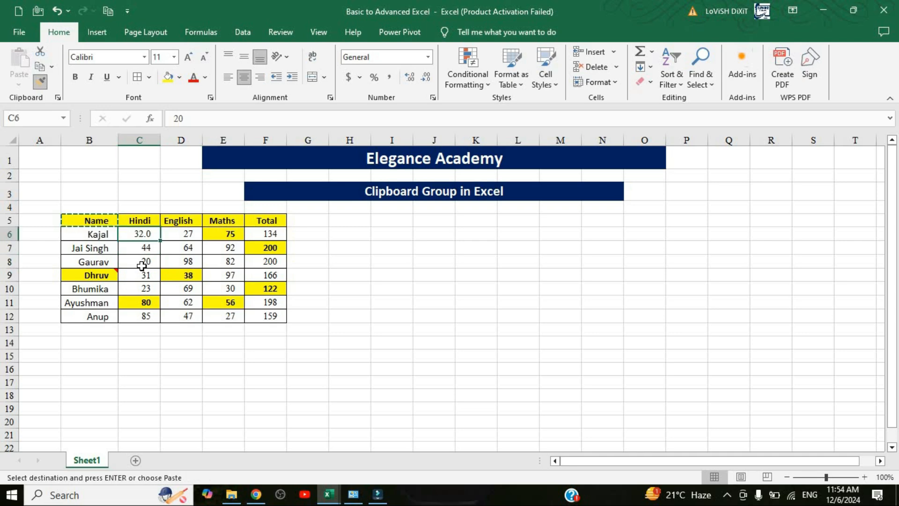
key("ctrl+z")
key("ctrl+z")
key("ctrl+z")
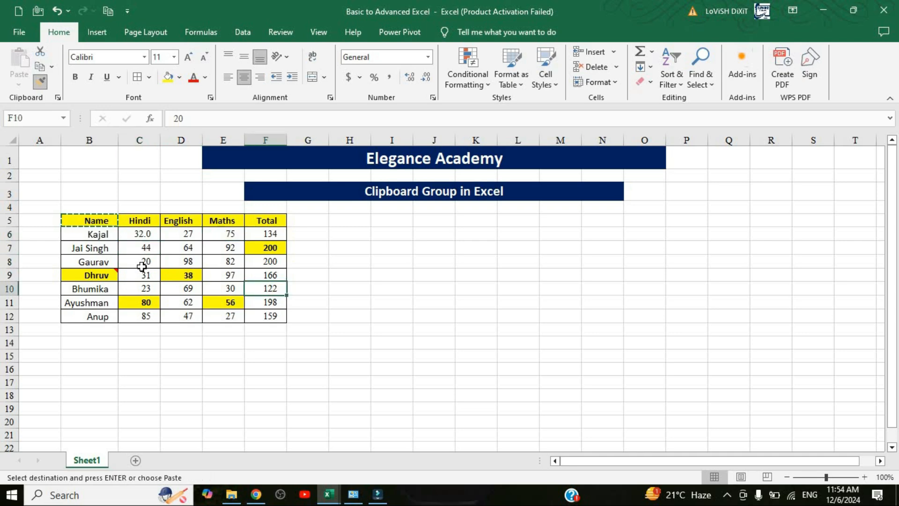
key("ctrl+z")
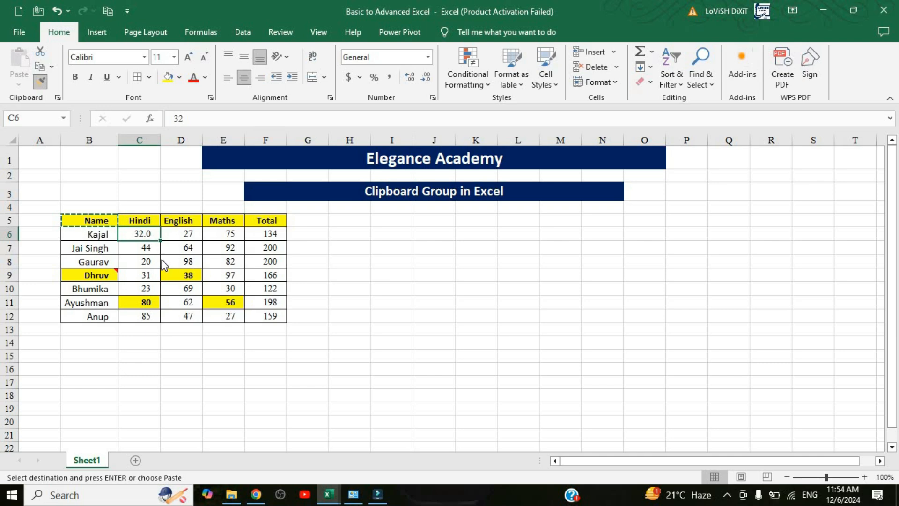
key("Escape")
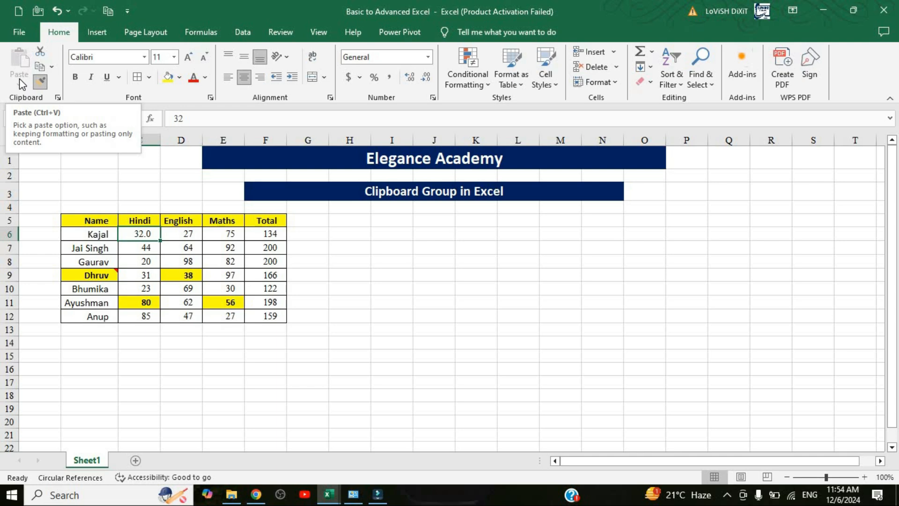
left_click(41, 67)
left_click(94, 221)
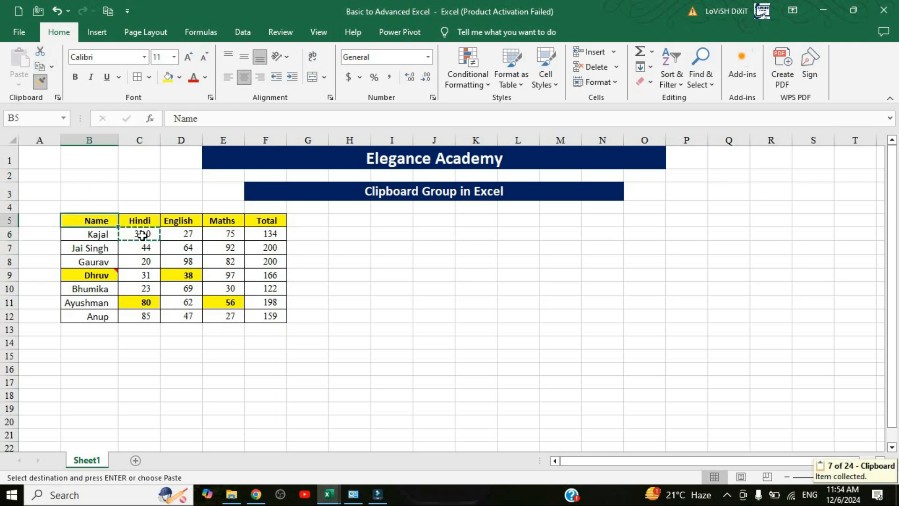
left_click(142, 235)
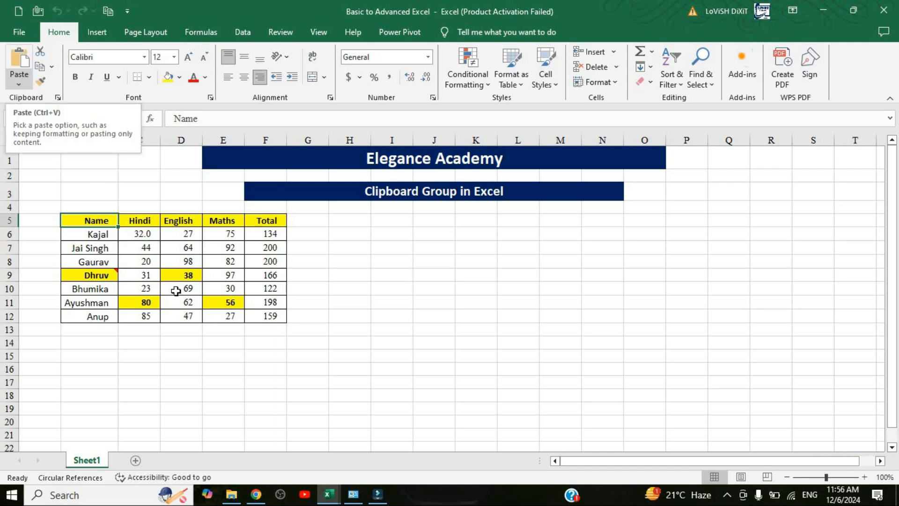
Try pasting a copy of the Name header cell into H6 with the standard Paste option, and undo it
left_click(96, 221)
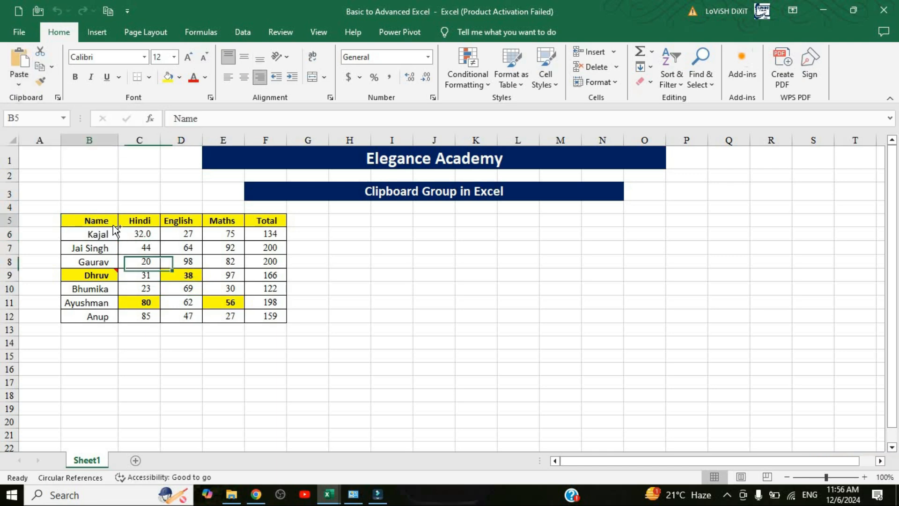
key("ctrl+c")
left_click(345, 237)
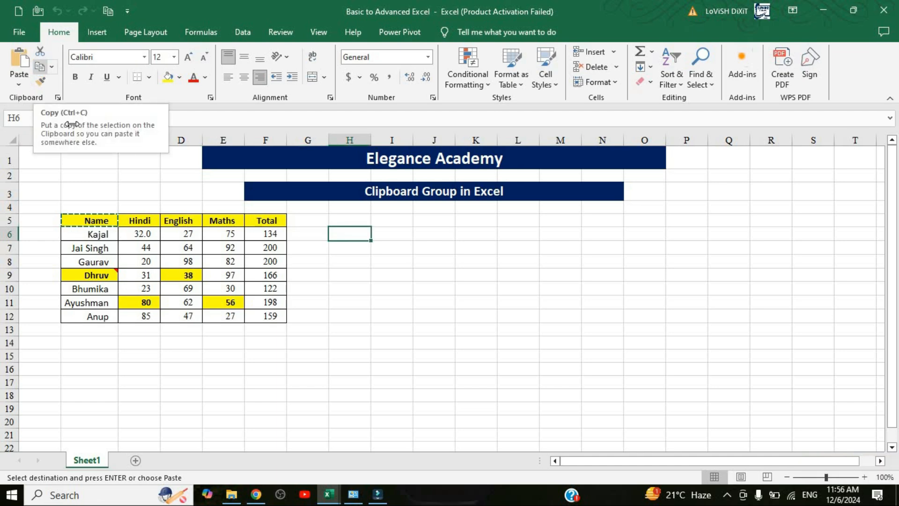
left_click(19, 84)
left_click(16, 115)
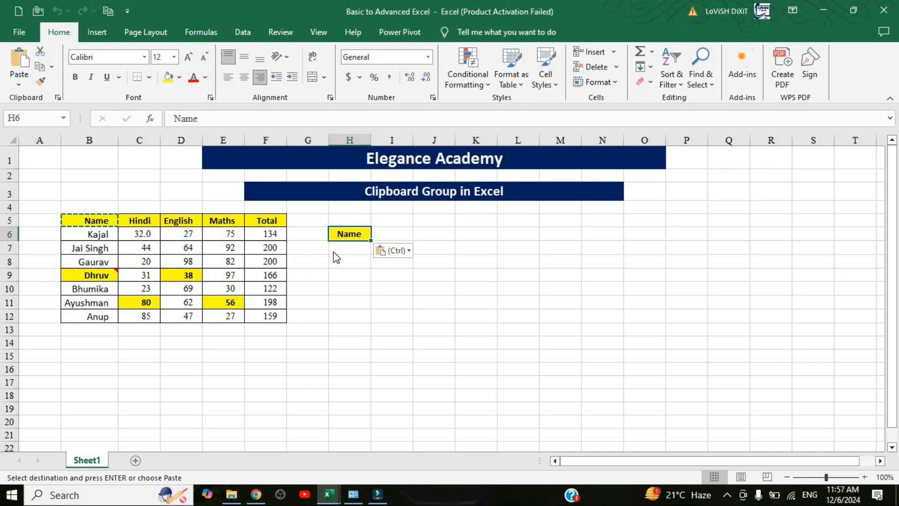
key("ctrl+z")
Review the paste options available for the copied Name header cell
left_click(89, 220)
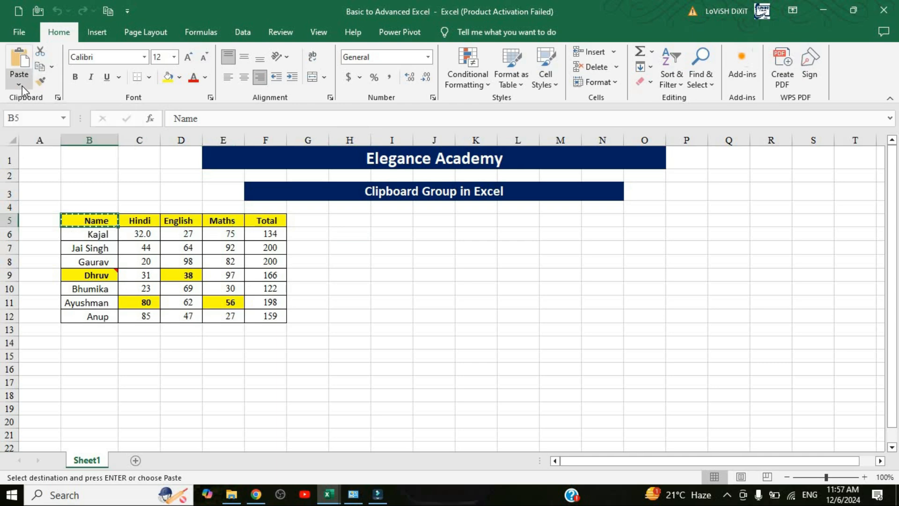
left_click(19, 85)
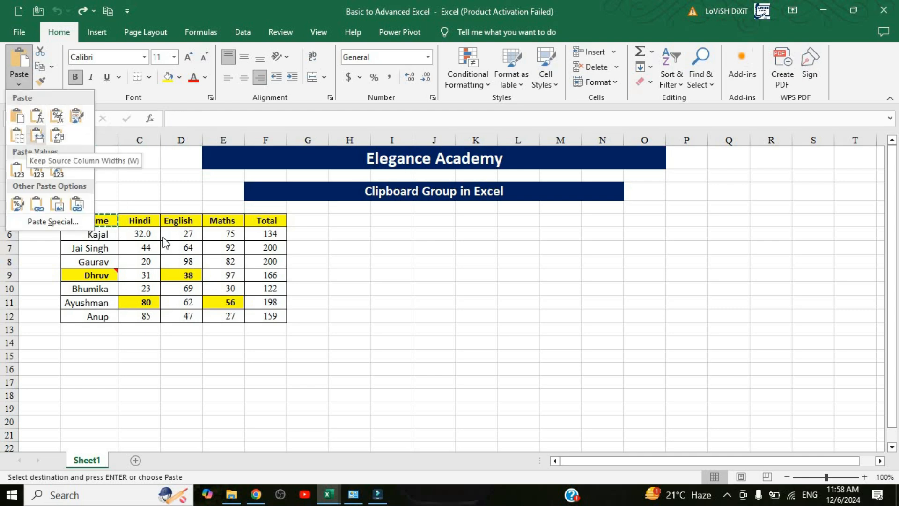
left_click(121, 234)
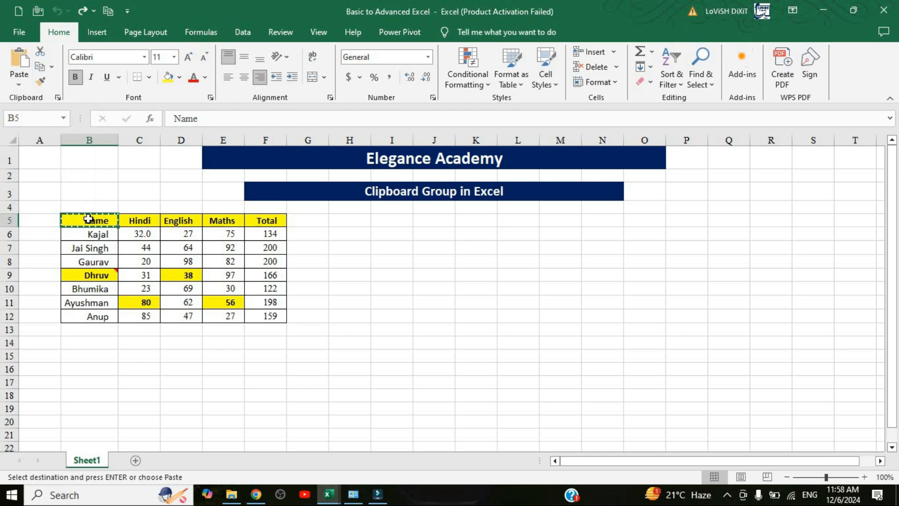
Copy the marks table B5:F12 and paste it at H5 with the standard Paste option
left_click_drag(194, 286, 266, 316)
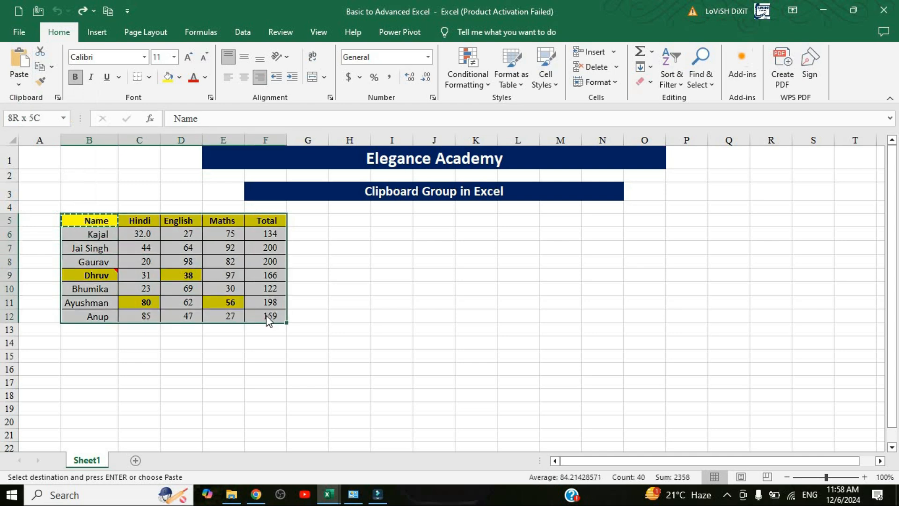
key("ctrl+c")
left_click(357, 220)
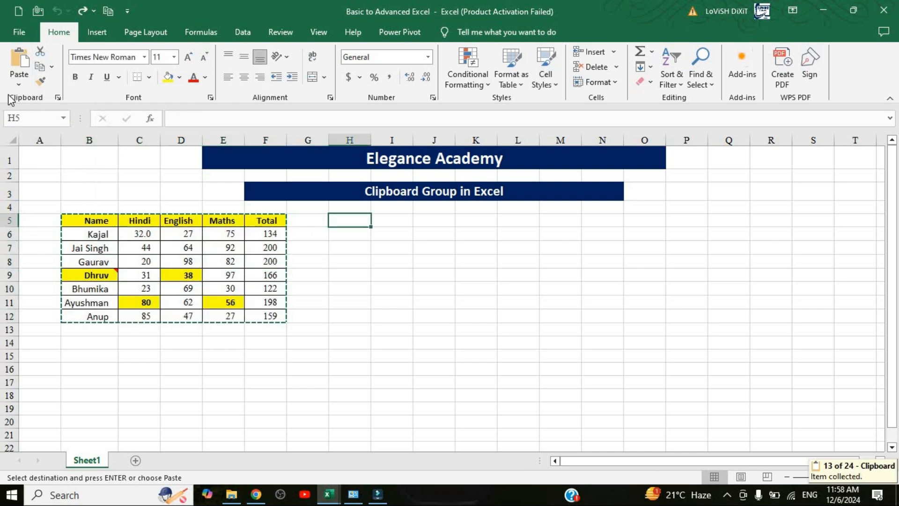
left_click(19, 83)
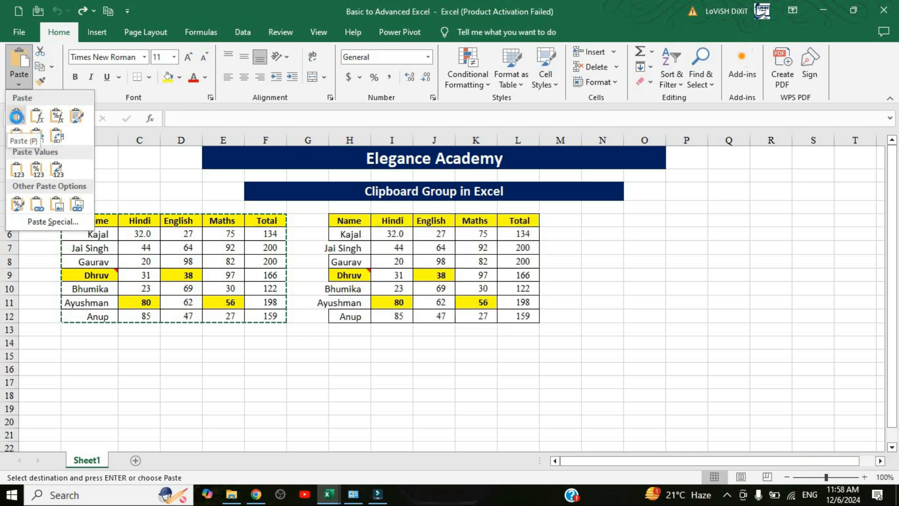
left_click(17, 118)
left_click(140, 247)
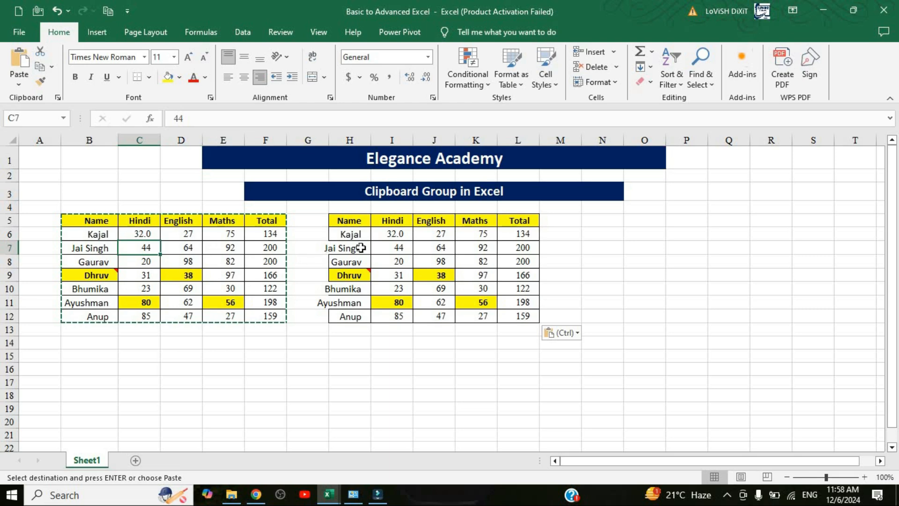
Compare the names, comment cell and Hindi number format of the original marks table with the pasted copy at H5
left_click(399, 236)
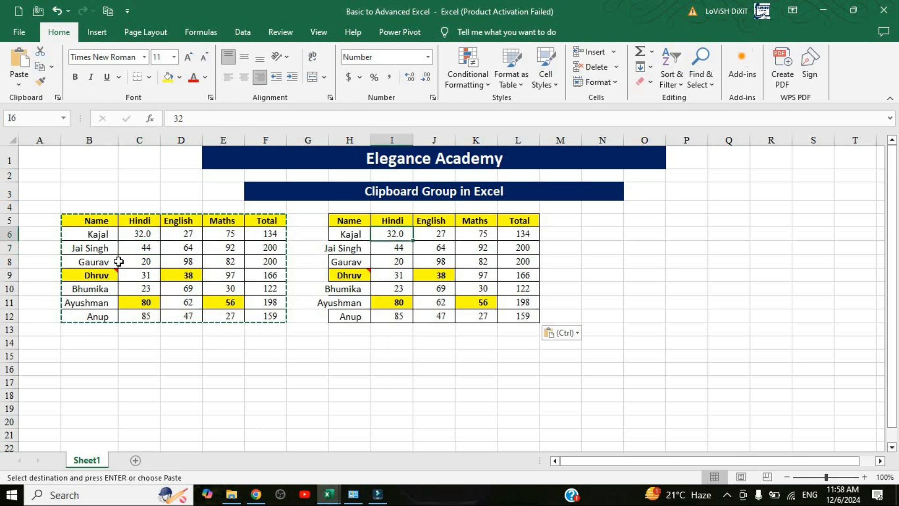
left_click(97, 251)
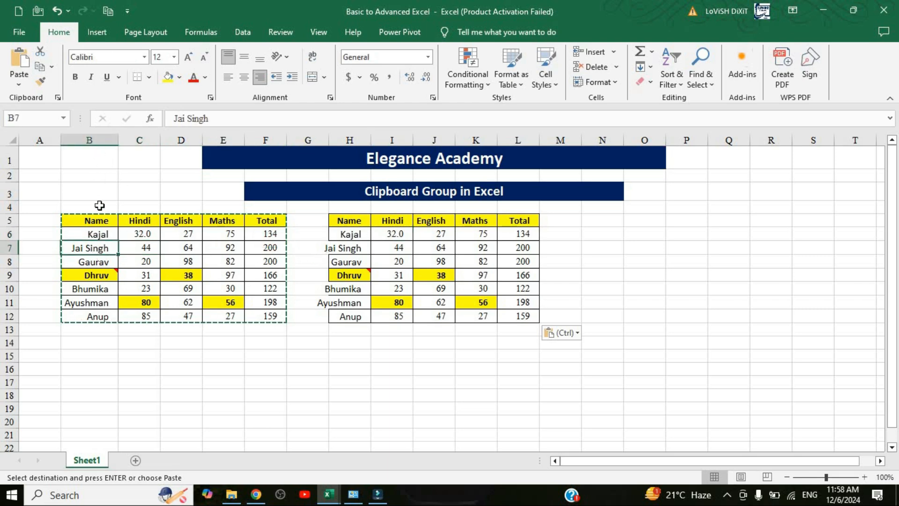
left_click_drag(81, 223, 90, 296)
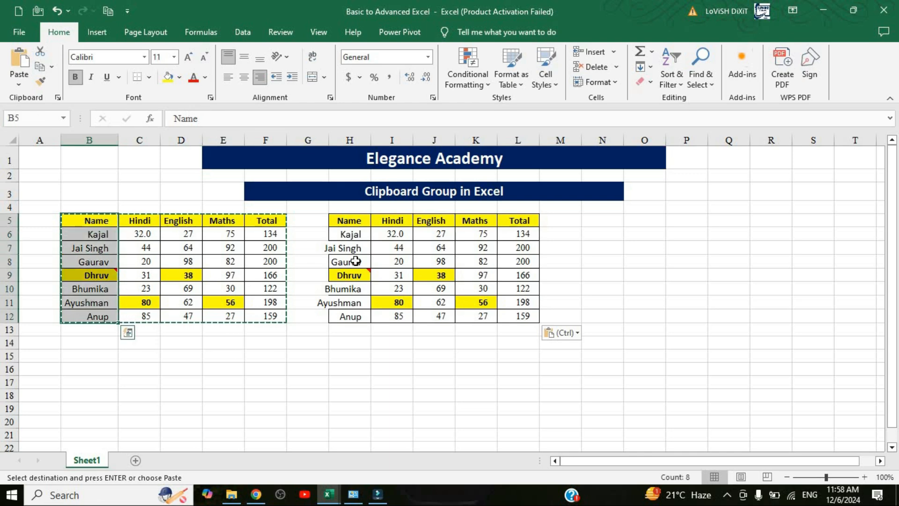
left_click(357, 219)
left_click(353, 298)
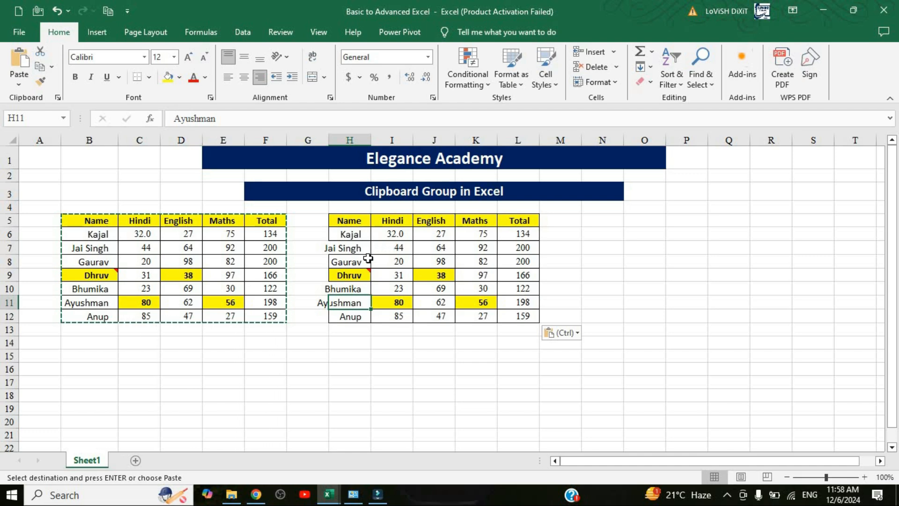
left_click(90, 277)
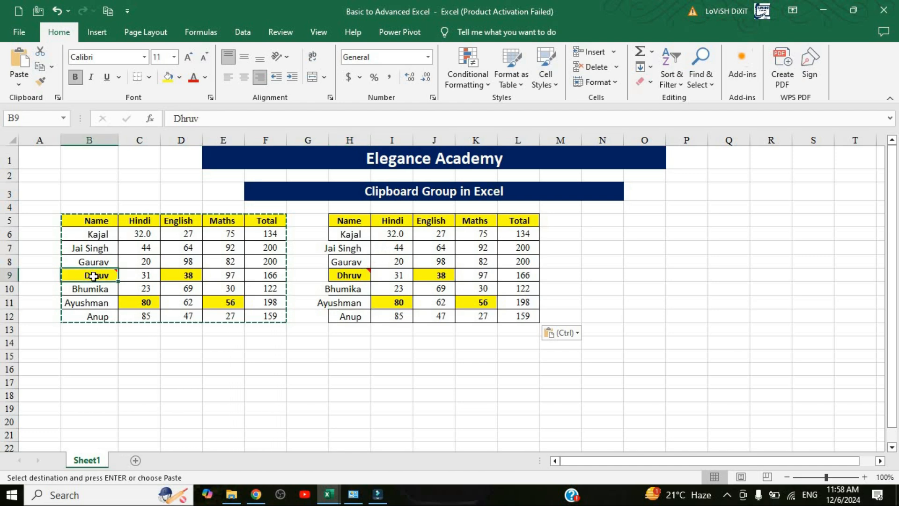
left_click(140, 246)
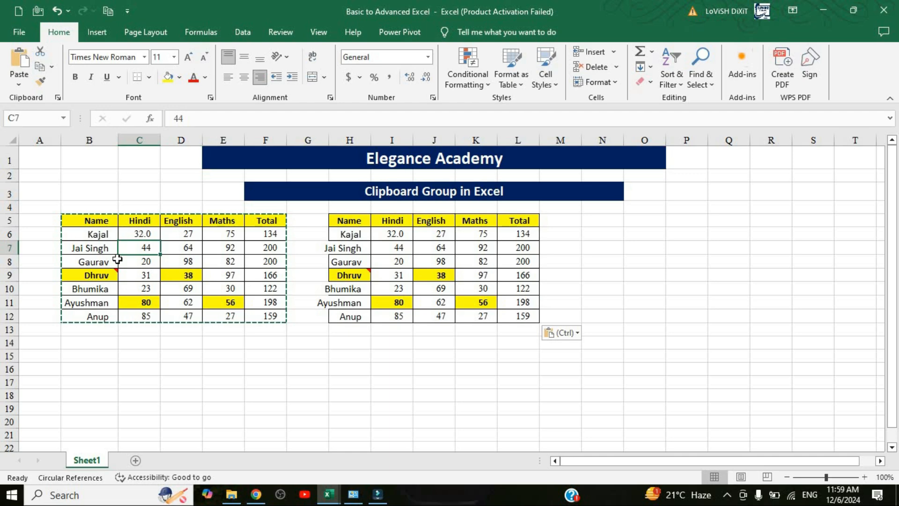
left_click(143, 233)
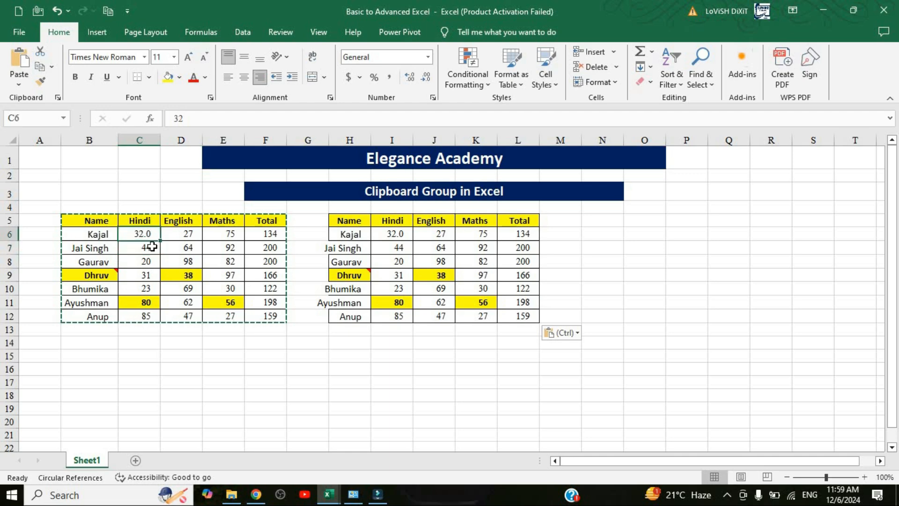
left_click(402, 233)
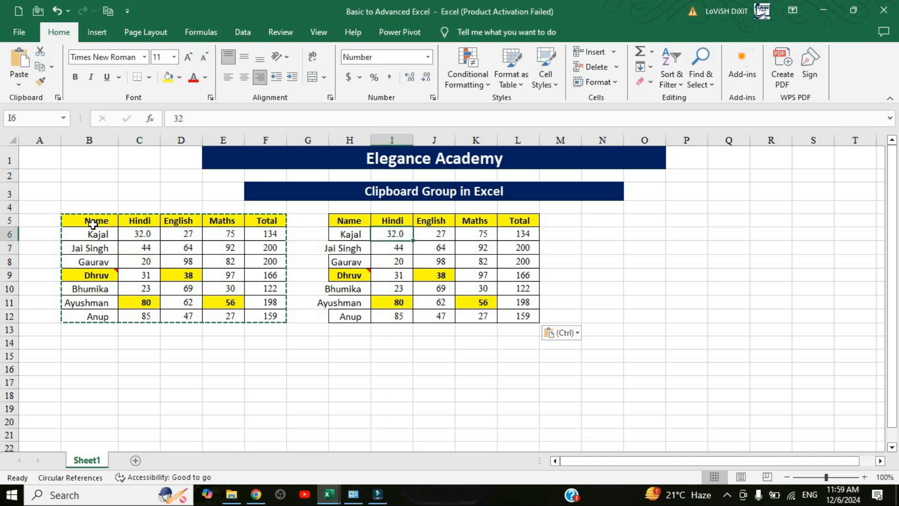
Paste the copied marks table at N5 with the Formulas option
left_click(602, 220)
left_click(18, 84)
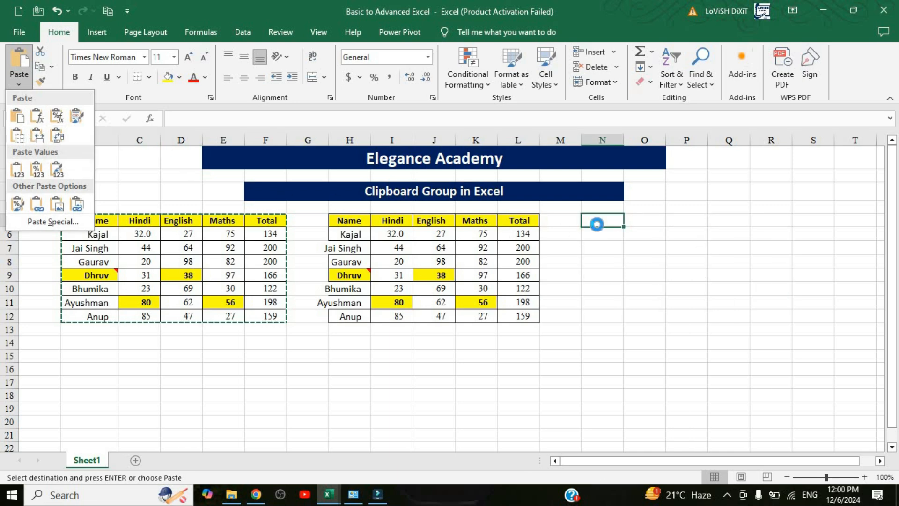
left_click(596, 224)
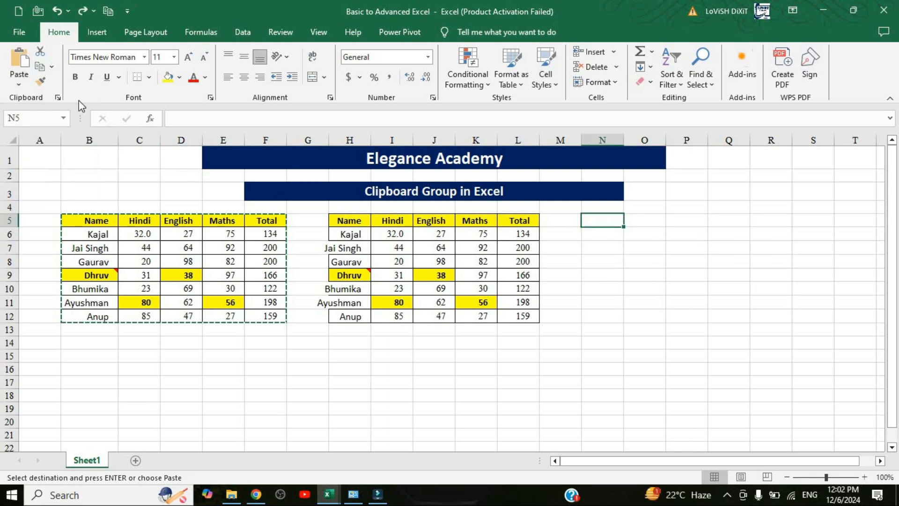
left_click(18, 85)
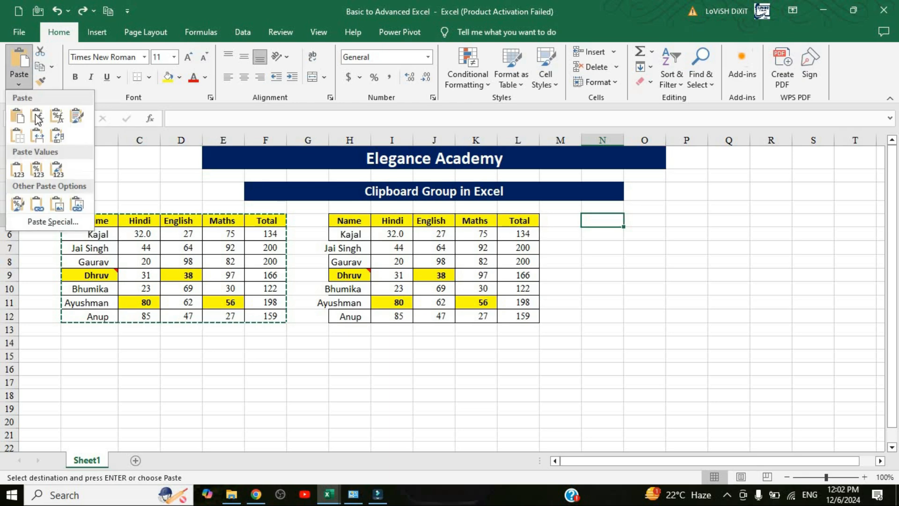
left_click(38, 119)
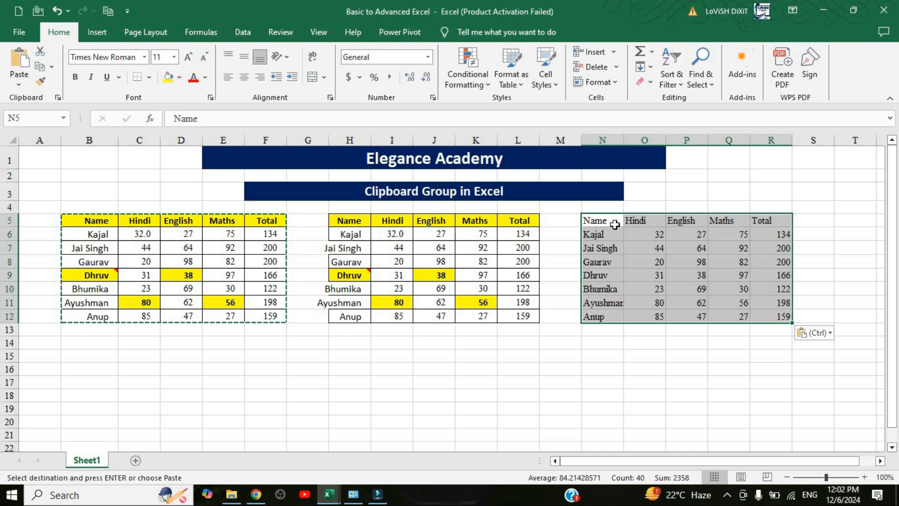
Examine the Total column formulas in the original marks table and in the copy at N5
left_click_drag(604, 220, 778, 318)
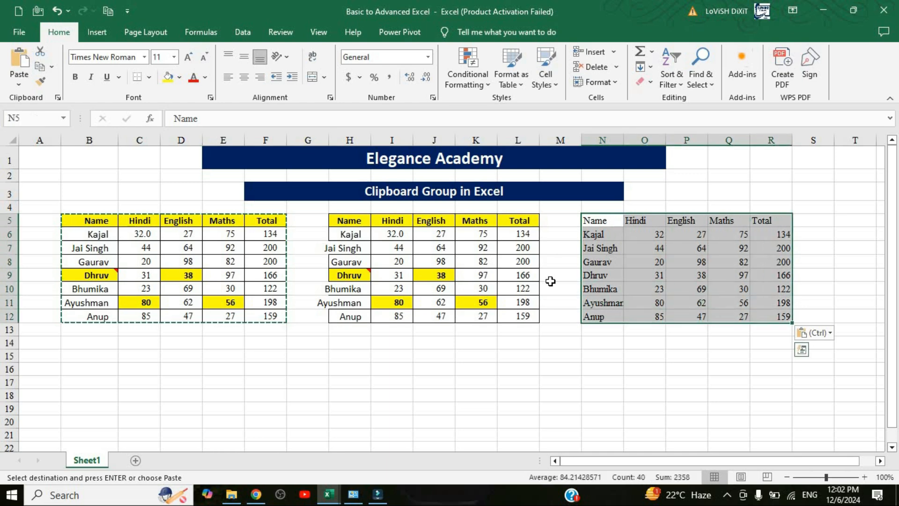
left_click(265, 247)
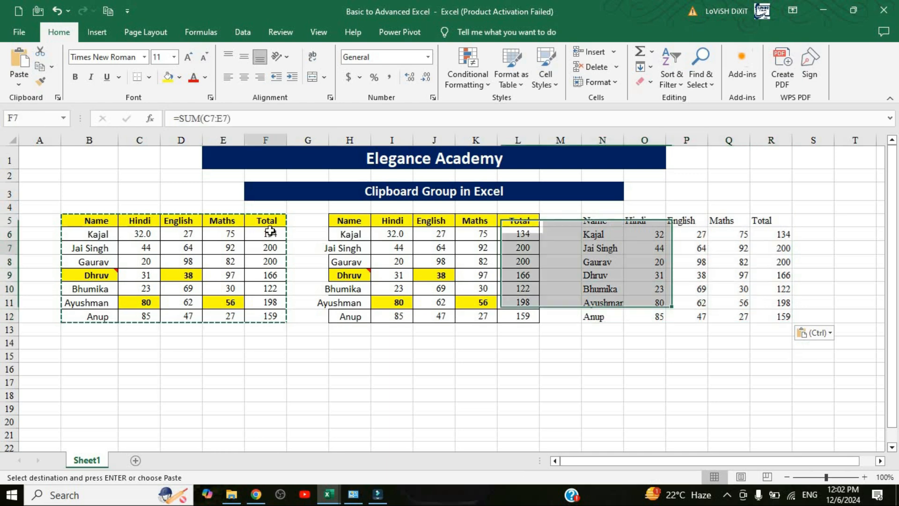
left_click(268, 262)
left_click(269, 287)
left_click(781, 249)
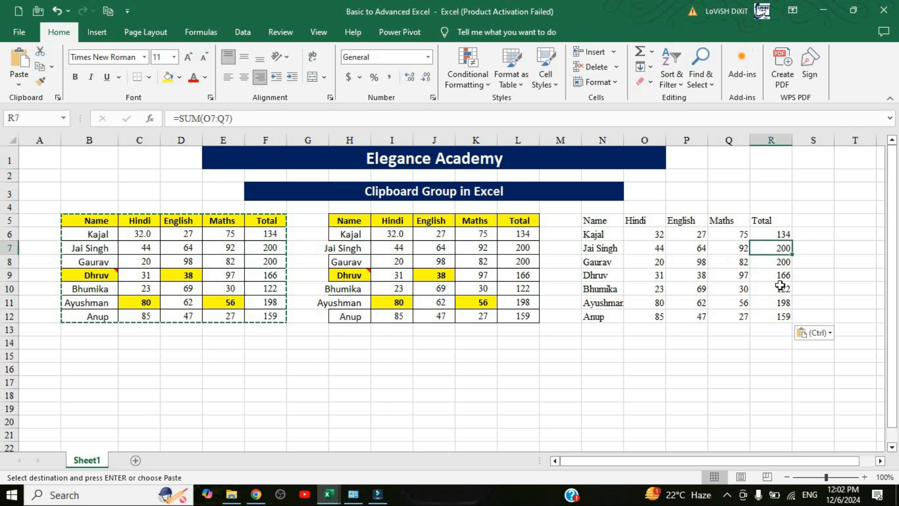
left_click(780, 275)
left_click(782, 288)
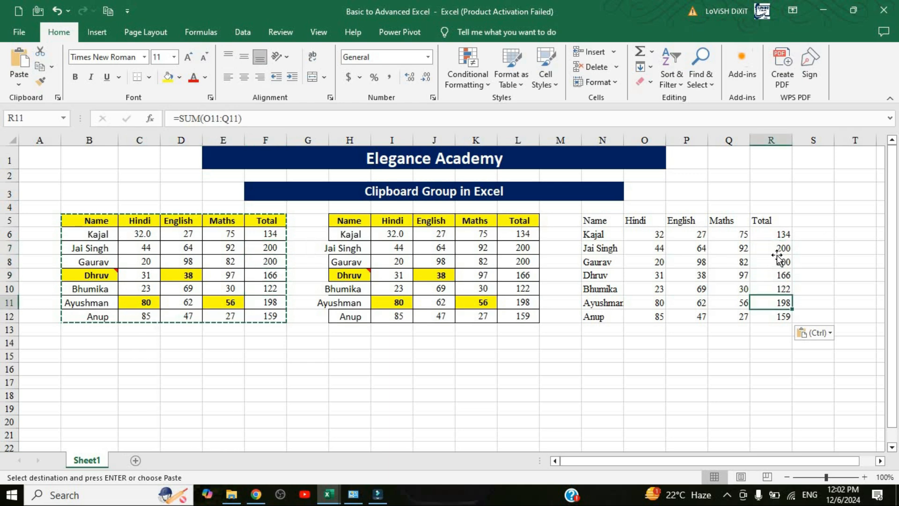
key("Up")
key("Up")
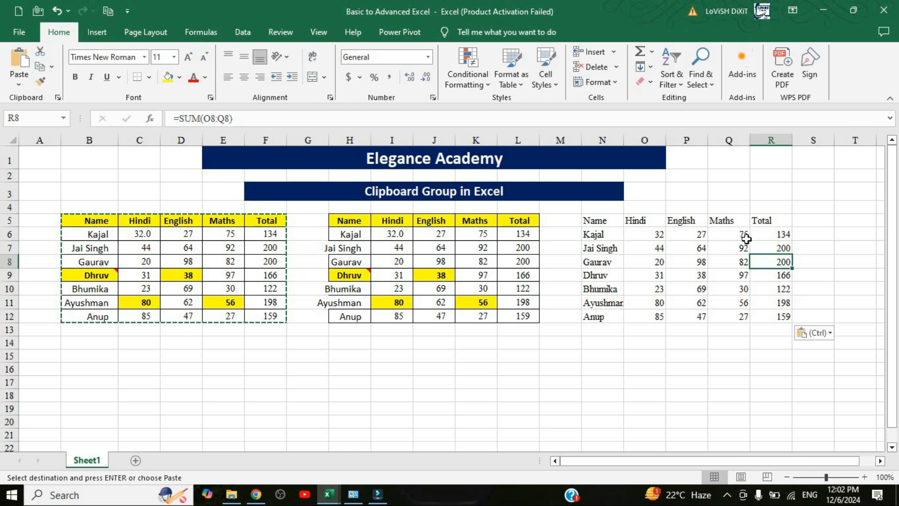
Compare the comment in B9 and the number format of C6 with cells N9 and O6 of the formulas-only copy
left_click(107, 279)
mouse_move(118, 276)
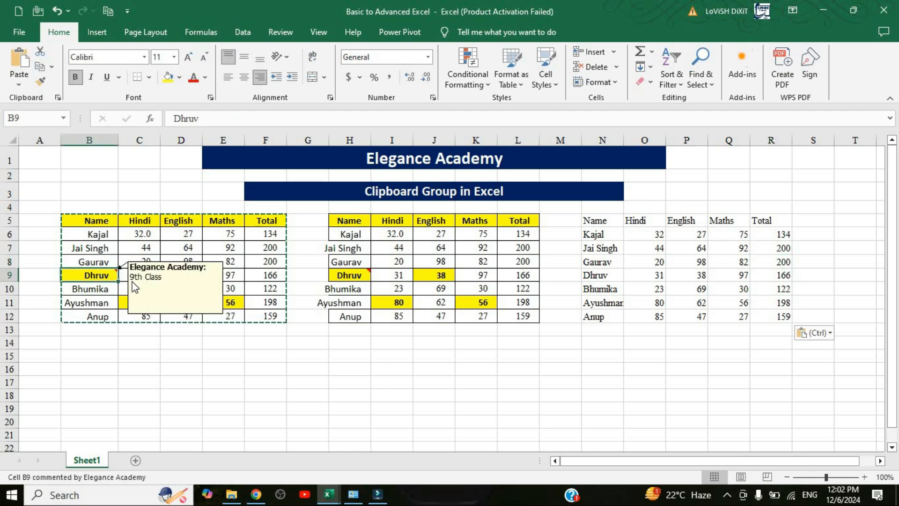
left_click(604, 276)
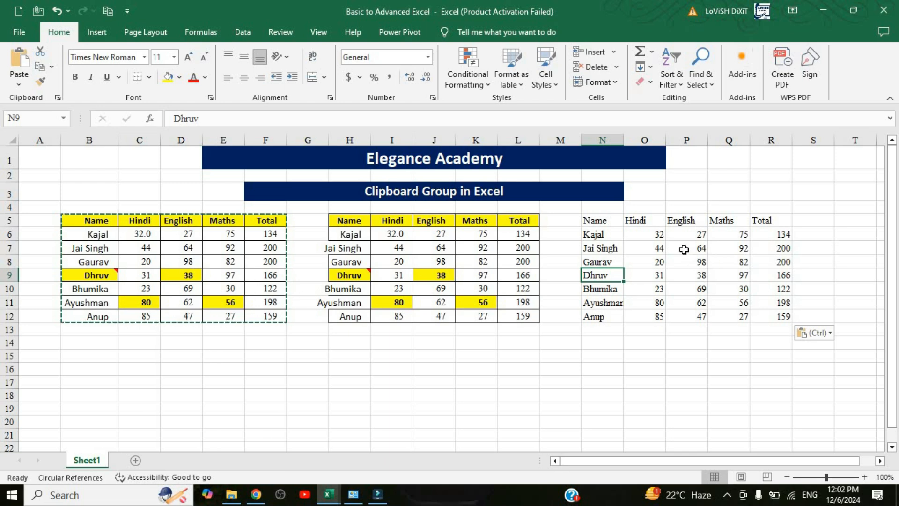
left_click(143, 234)
left_click(652, 237)
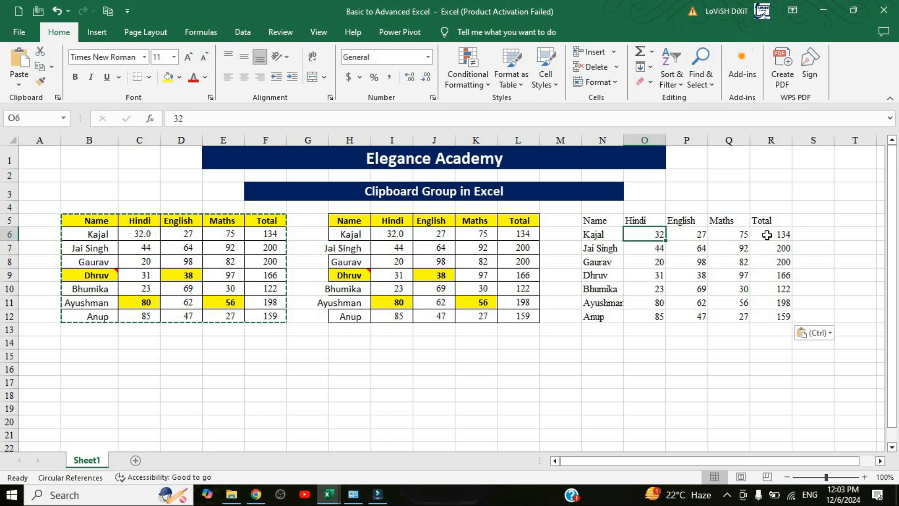
left_click(782, 269)
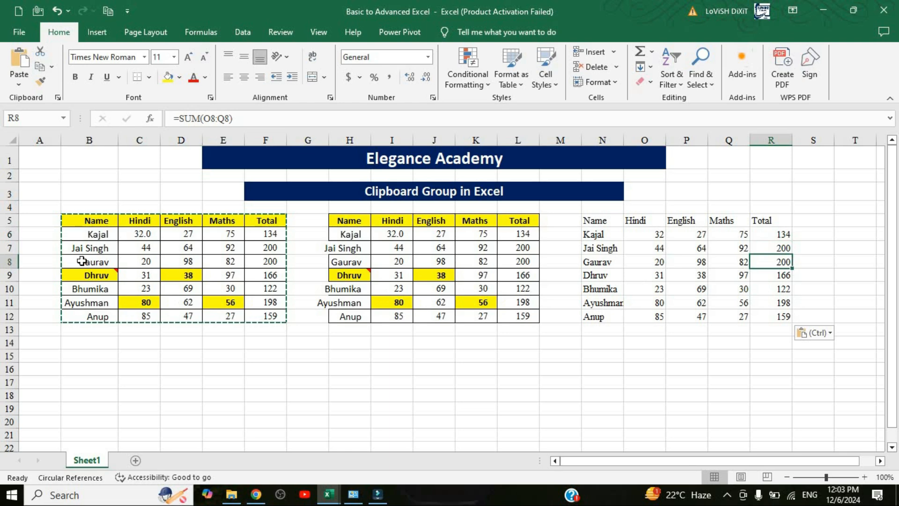
Paste the copied marks table at B16 with the Formulas & Number Formatting option
left_click(94, 365)
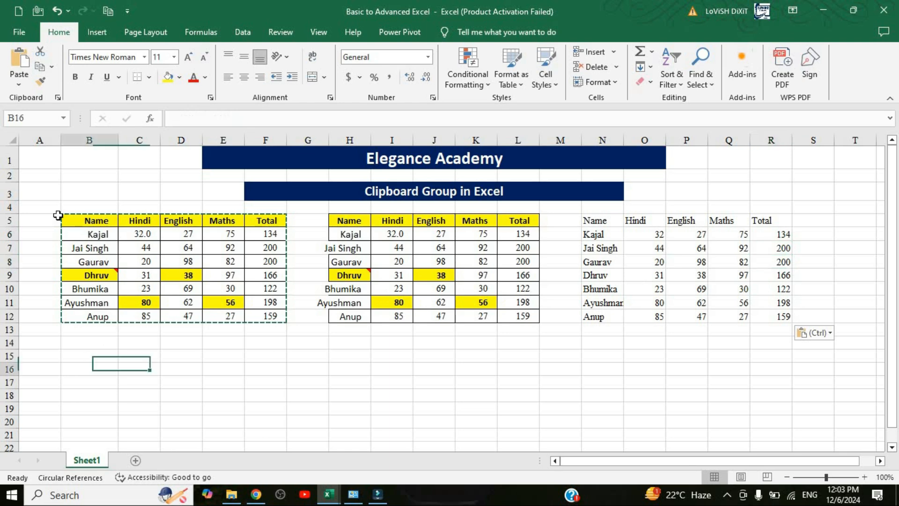
left_click(20, 87)
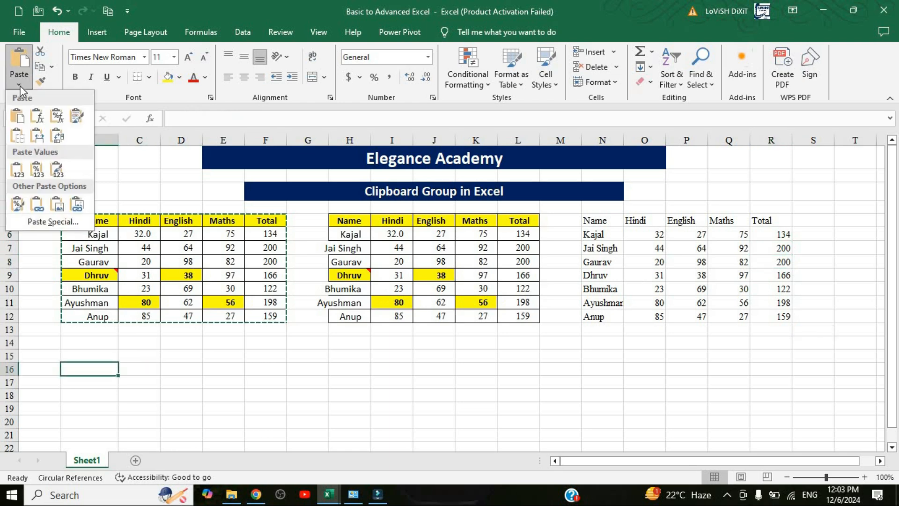
left_click(58, 123)
scroll(244, 288, "down", 2)
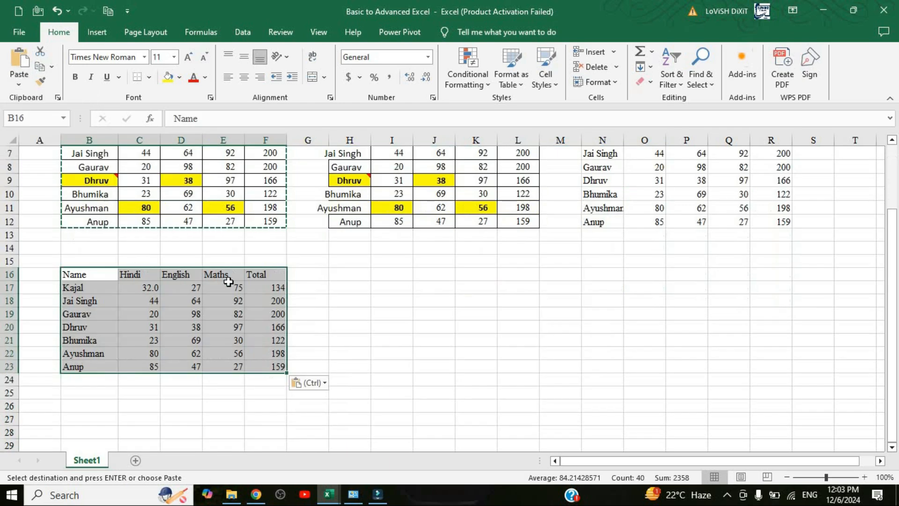
Examine the Total formulas in the copy at B16 and compare the number format of C17 with O6
left_click(283, 292)
left_click(275, 315)
key("Up")
key("Up")
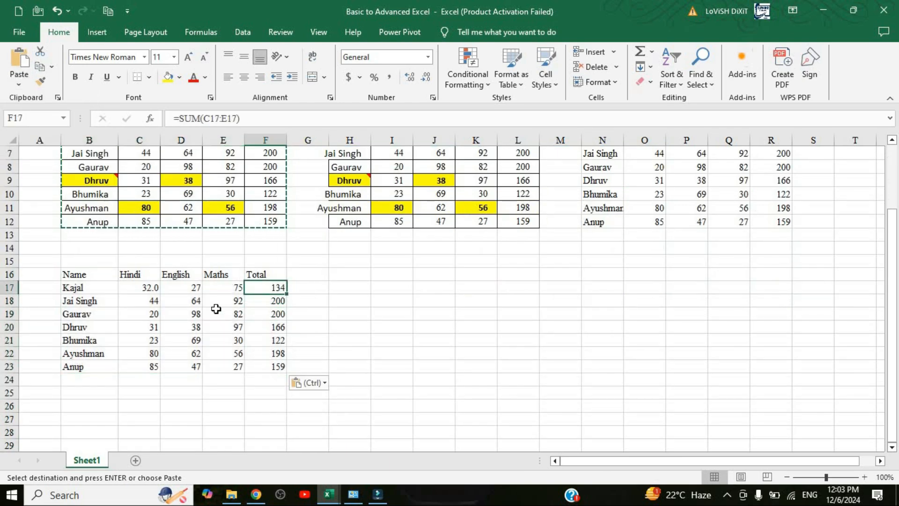
key("Left")
key("Left")
key("Left")
scroll(142, 176, "up", 1)
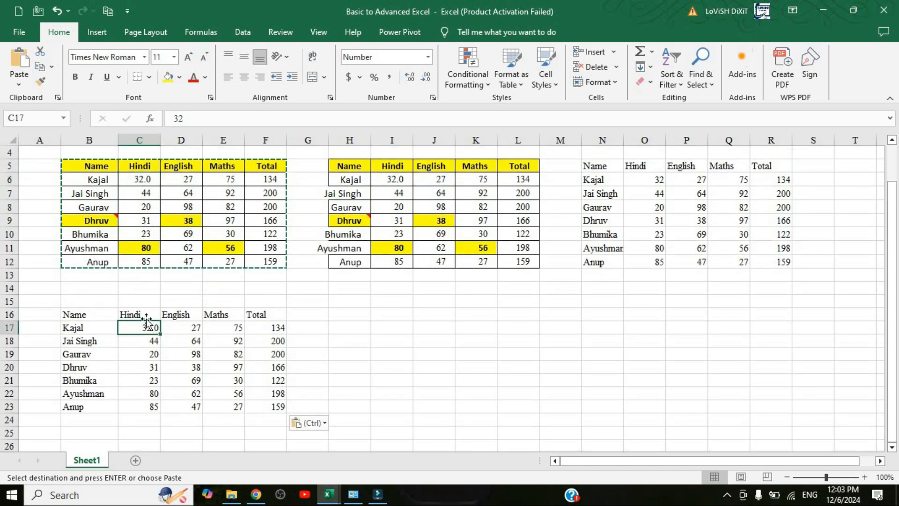
left_click(650, 182)
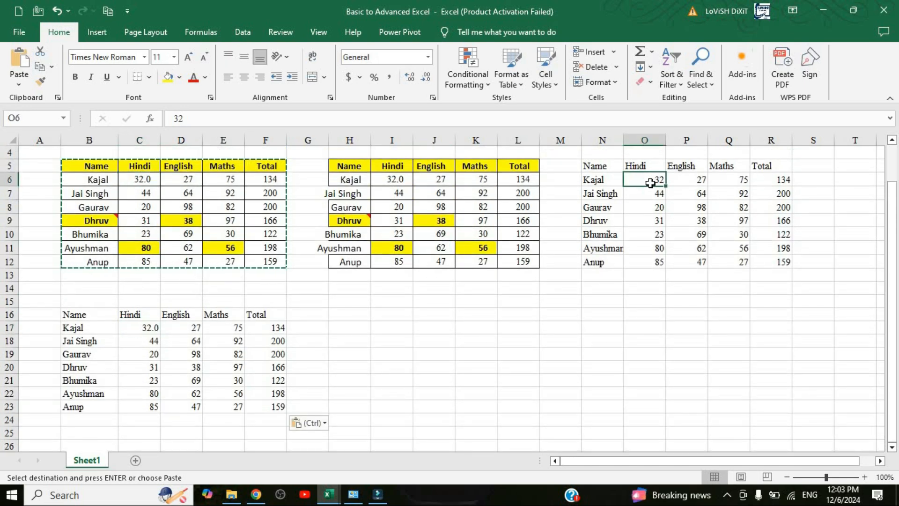
left_click(135, 331)
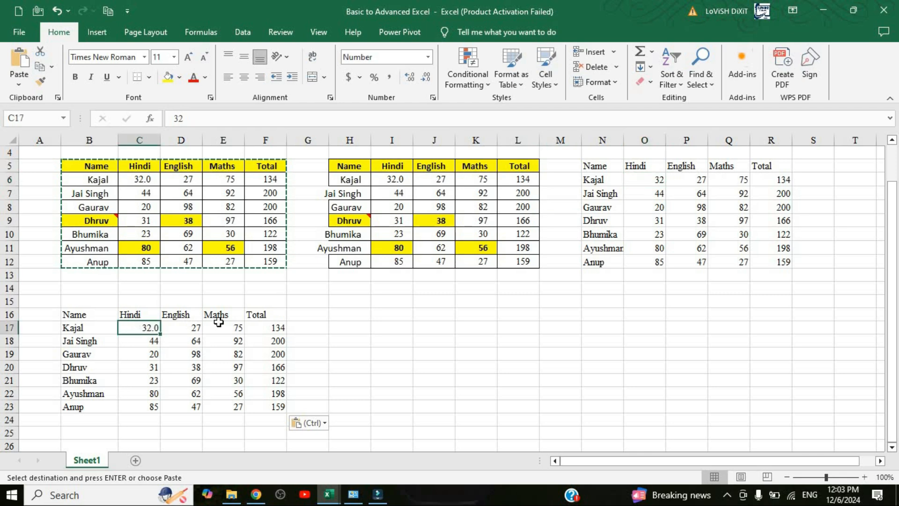
left_click(283, 366)
left_click(276, 393)
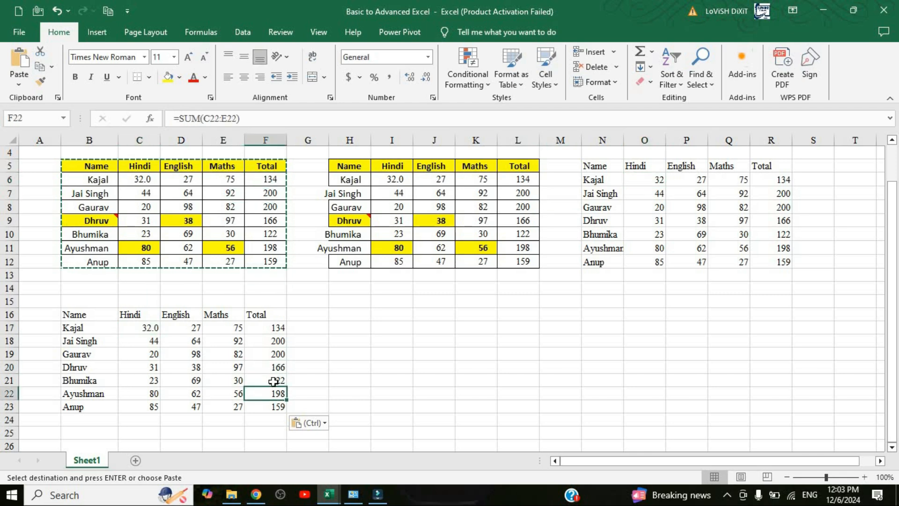
left_click(275, 342)
left_click(275, 394)
left_click(276, 342)
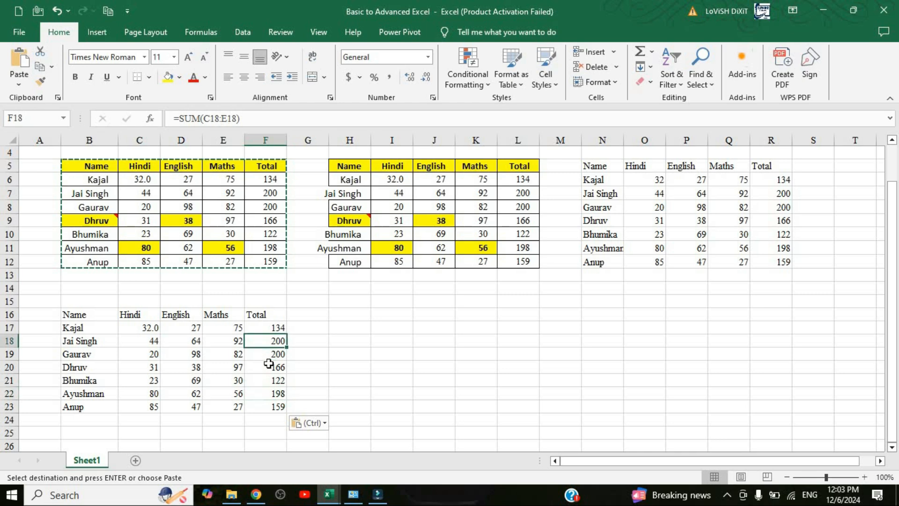
Paste the copied marks table at H16 with the Keep Source Formatting option
left_click(19, 80)
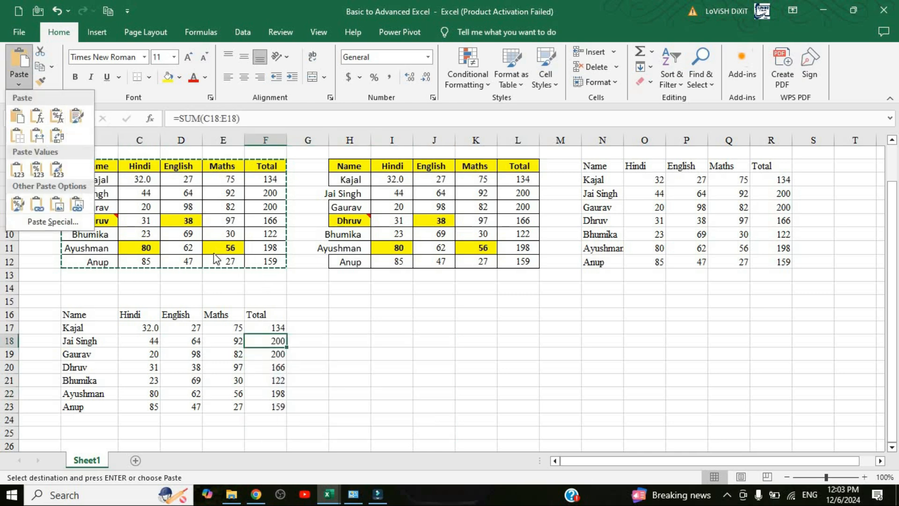
left_click(351, 313)
left_click(351, 314)
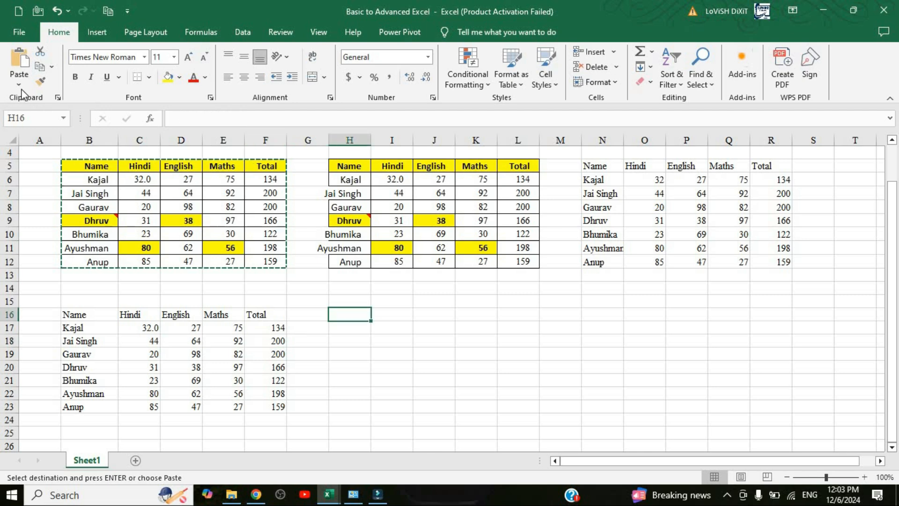
left_click(19, 85)
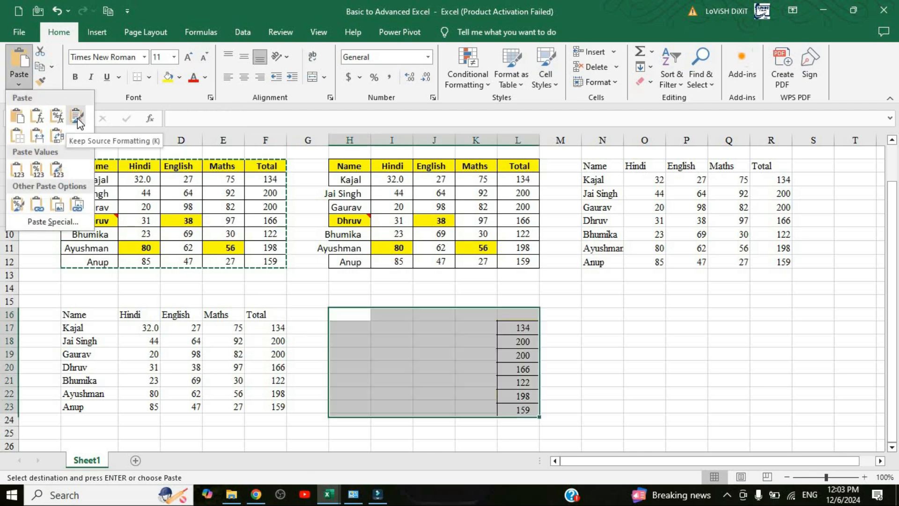
left_click(76, 115)
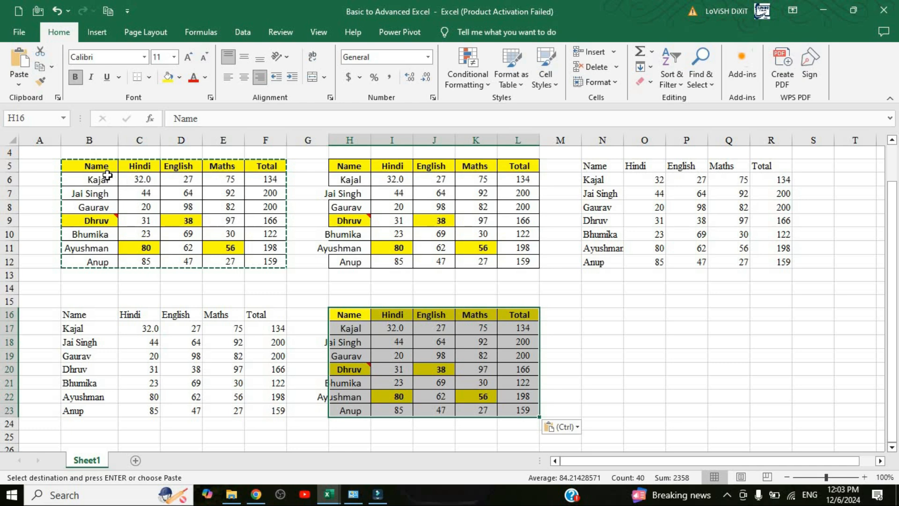
left_click(126, 188)
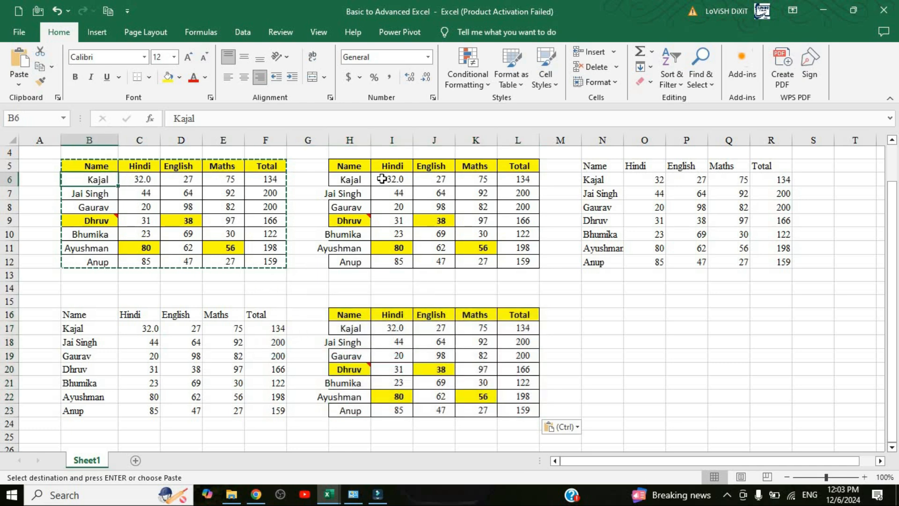
Compare the fonts, yellow fills and comment cell of the copy at H16 with the regular copy at H5
left_click(362, 177)
left_click(417, 197)
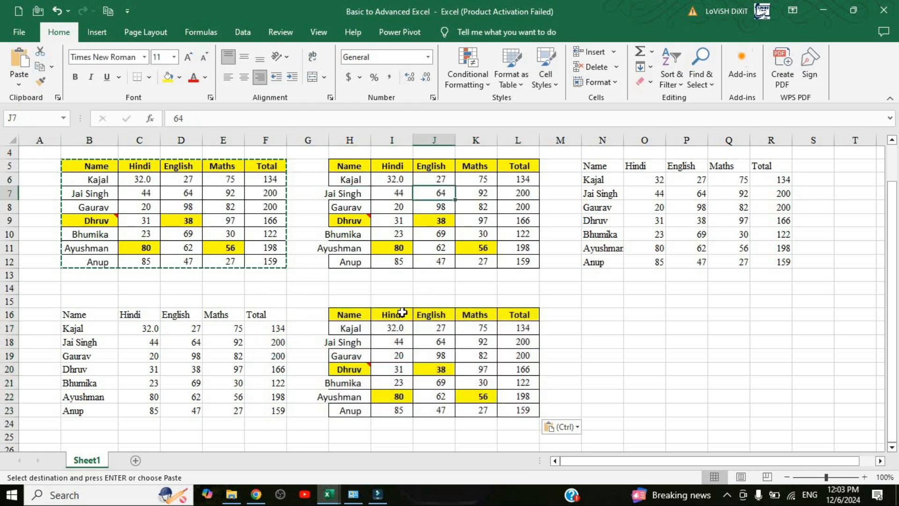
left_click(440, 339)
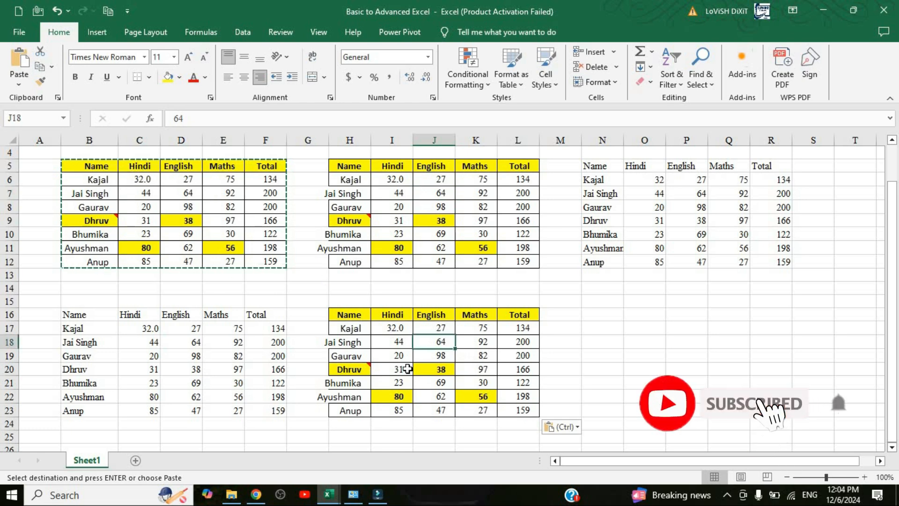
left_click(345, 369)
left_click(438, 369)
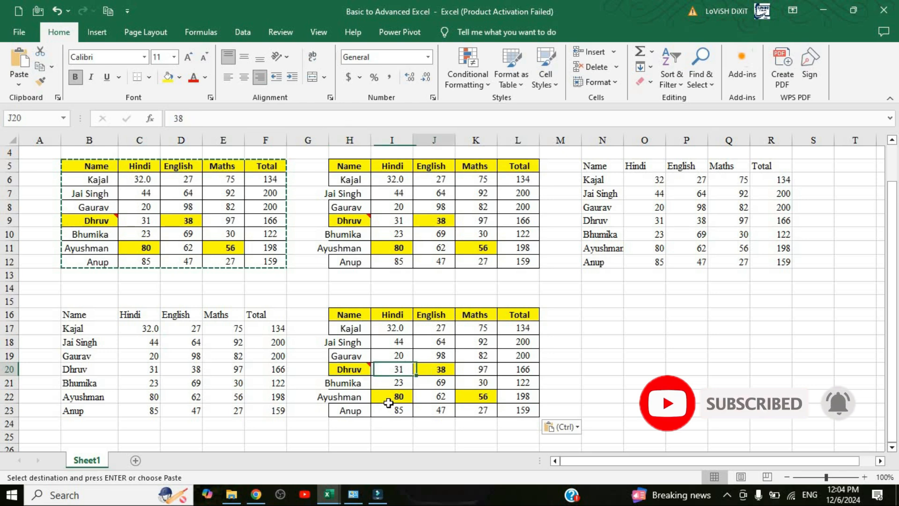
left_click(482, 396)
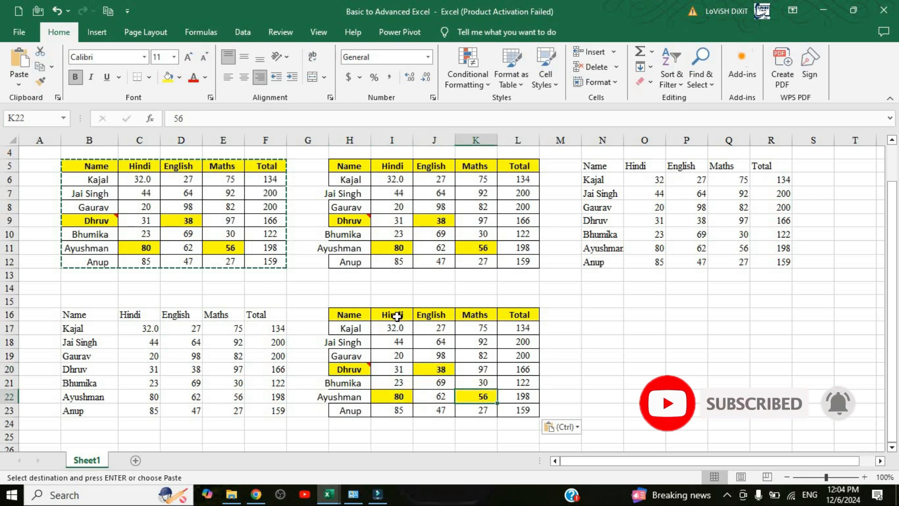
left_click(438, 370)
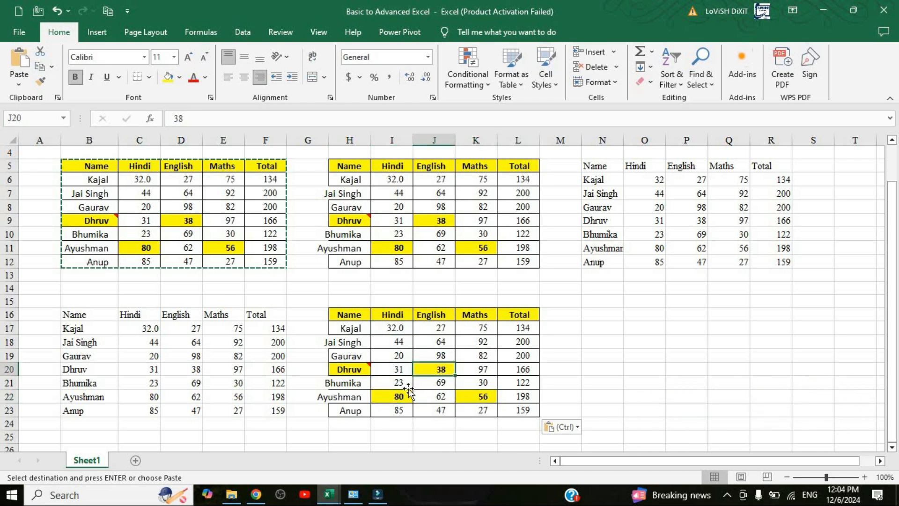
left_click(407, 384)
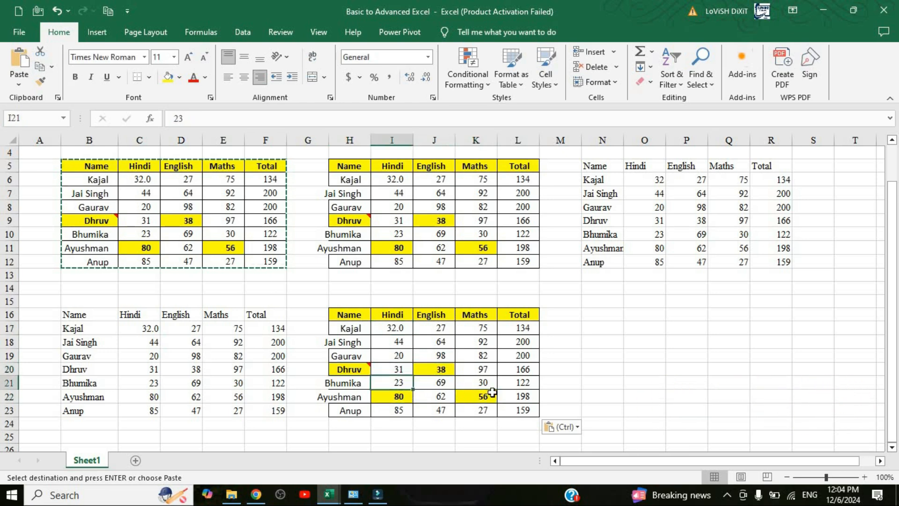
Check the Total formulas in column L of the source-formatted copy at H16
left_click(522, 332)
left_click(526, 368)
left_click(525, 386)
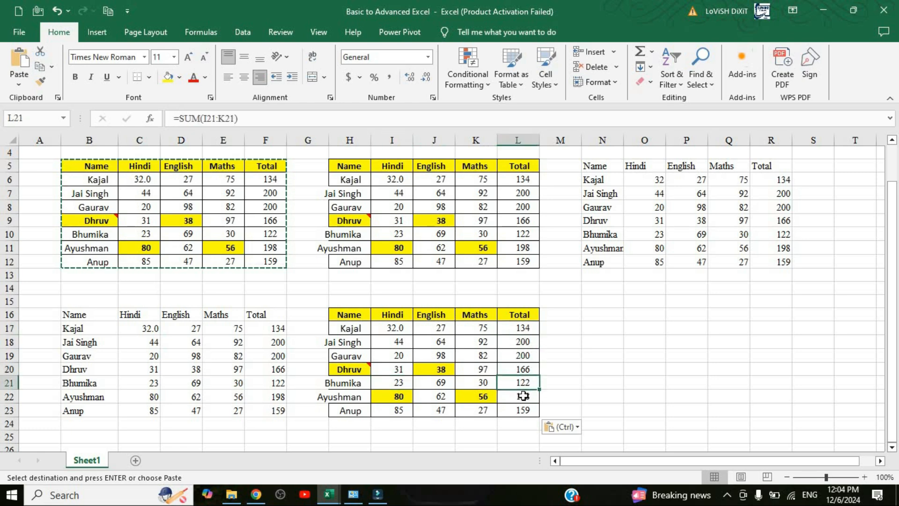
left_click(519, 357)
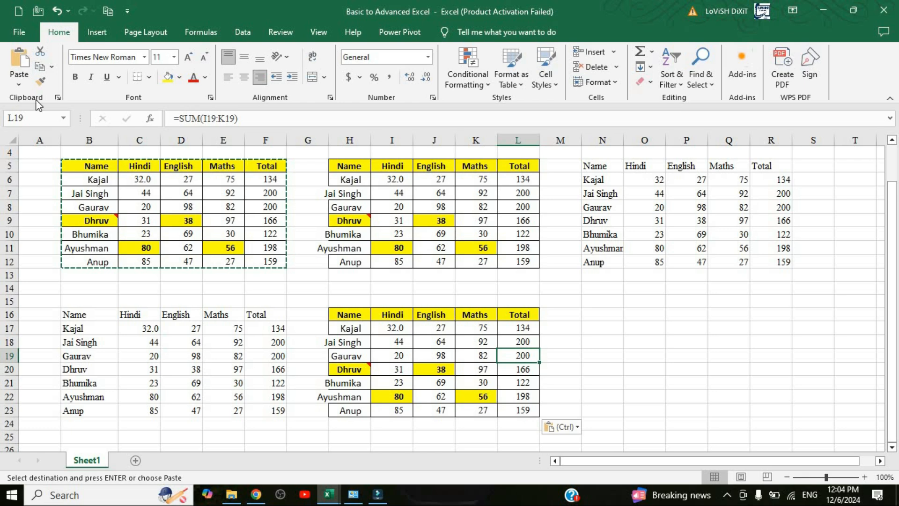
Paste the copied marks table at N16 with the No Borders option
left_click(18, 84)
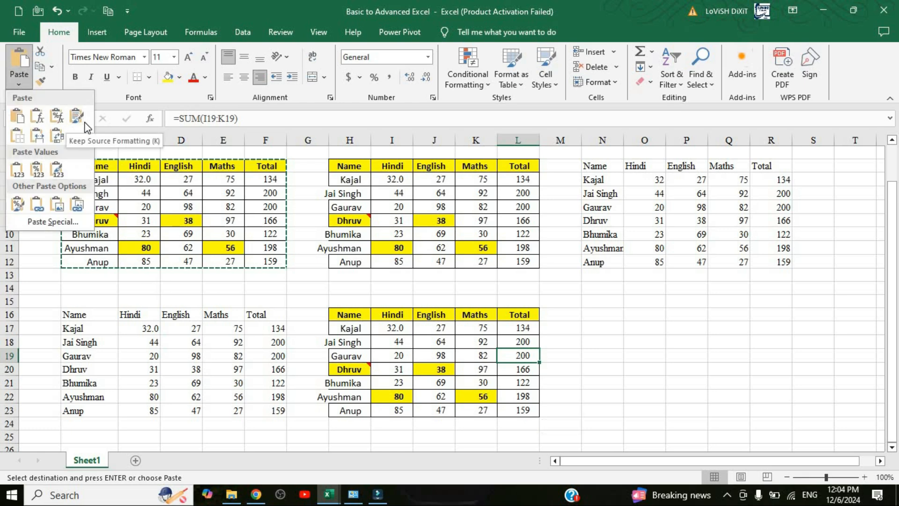
left_click(592, 333)
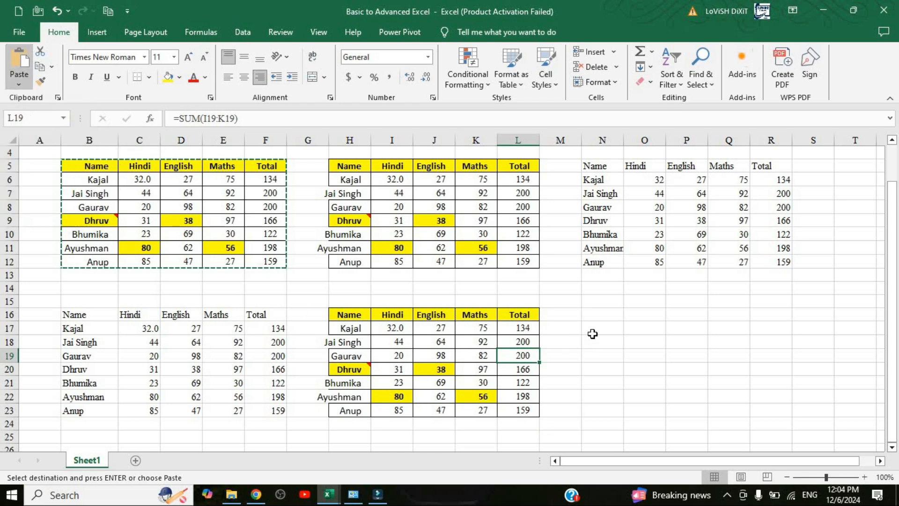
left_click(604, 313)
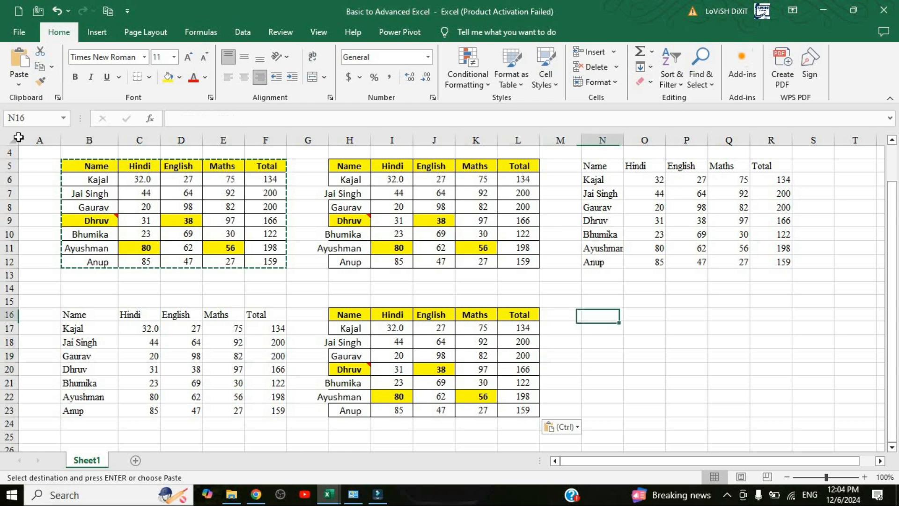
left_click(18, 84)
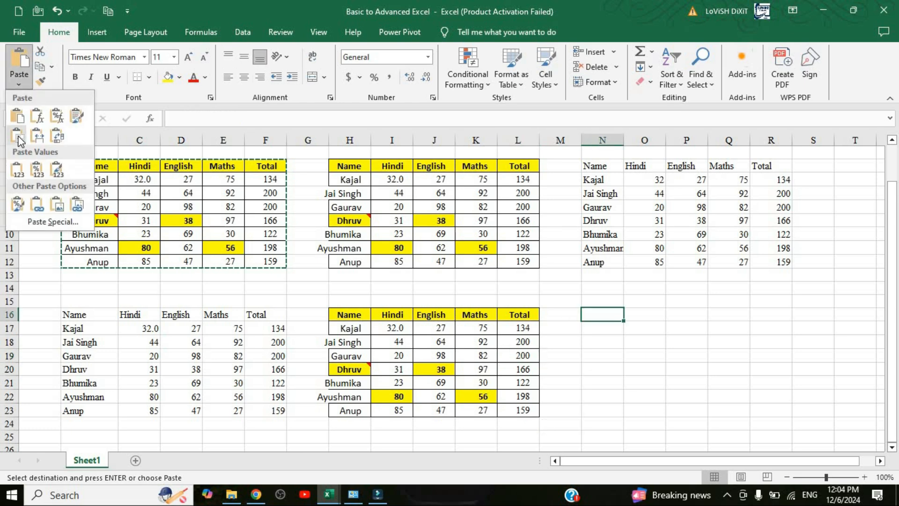
left_click(19, 139)
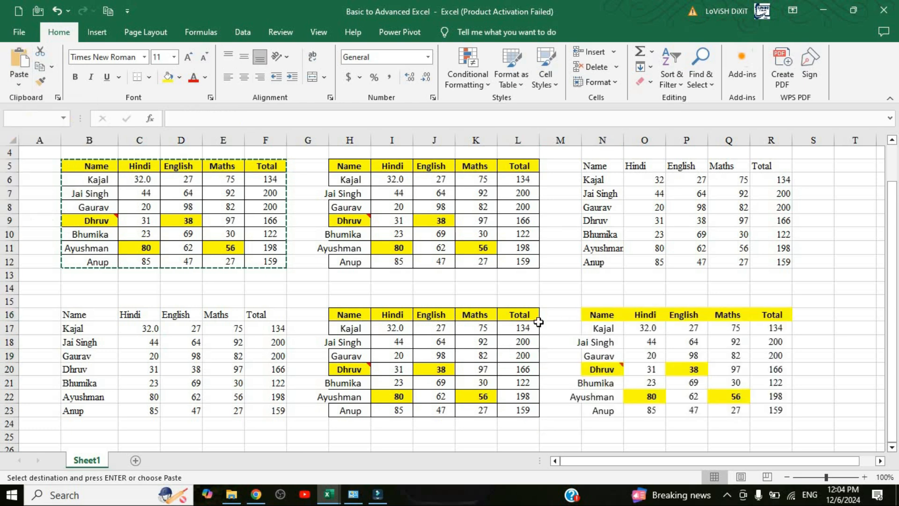
Compare the borderless copy at N16 with the original marks table at B5, including its borders, comment and number format
left_click(645, 341)
left_click(120, 183)
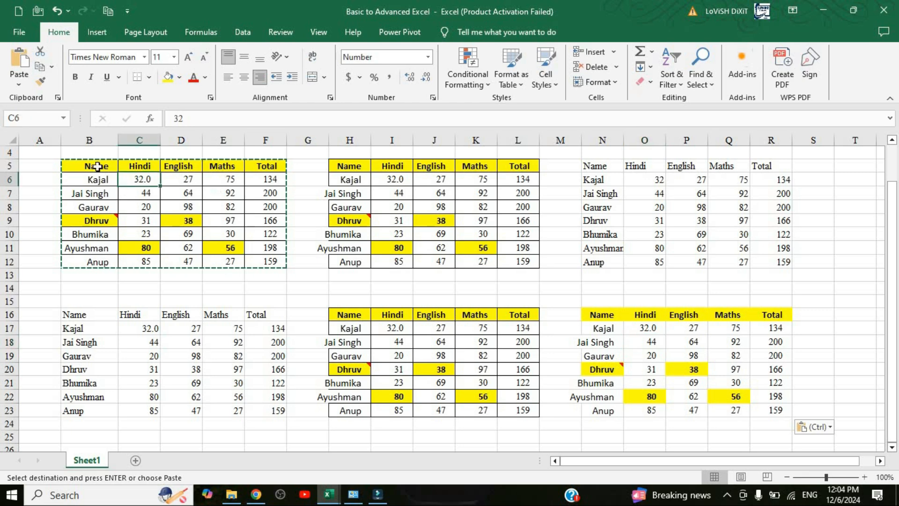
left_click_drag(91, 166, 280, 272)
left_click(612, 320)
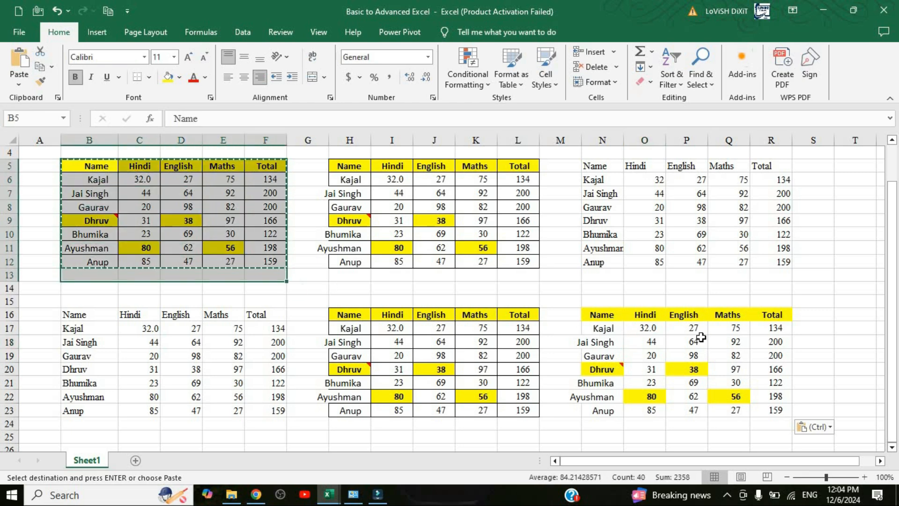
left_click(709, 342)
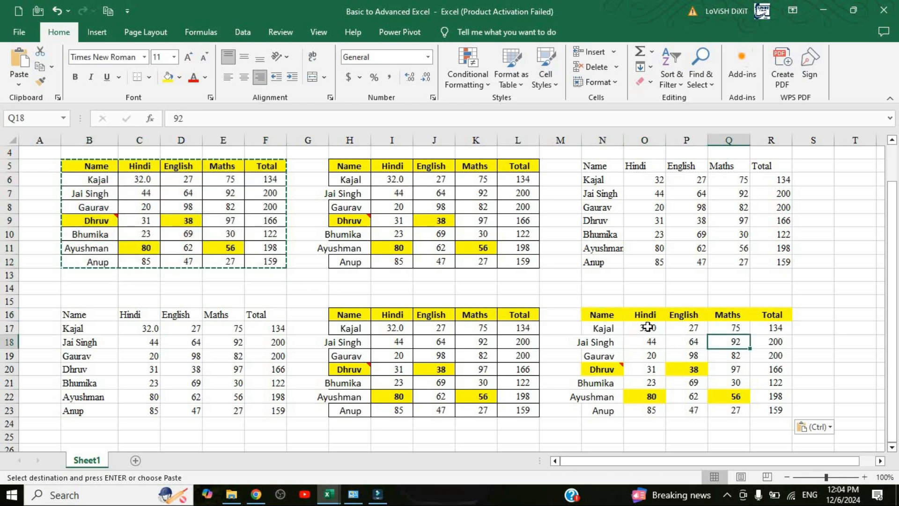
scroll(645, 320, "down", 1)
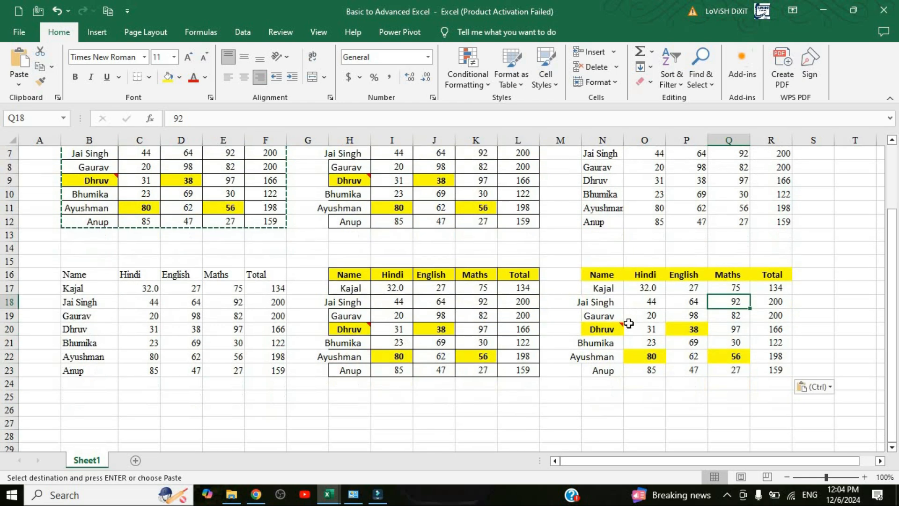
left_click(619, 327)
left_click(663, 298)
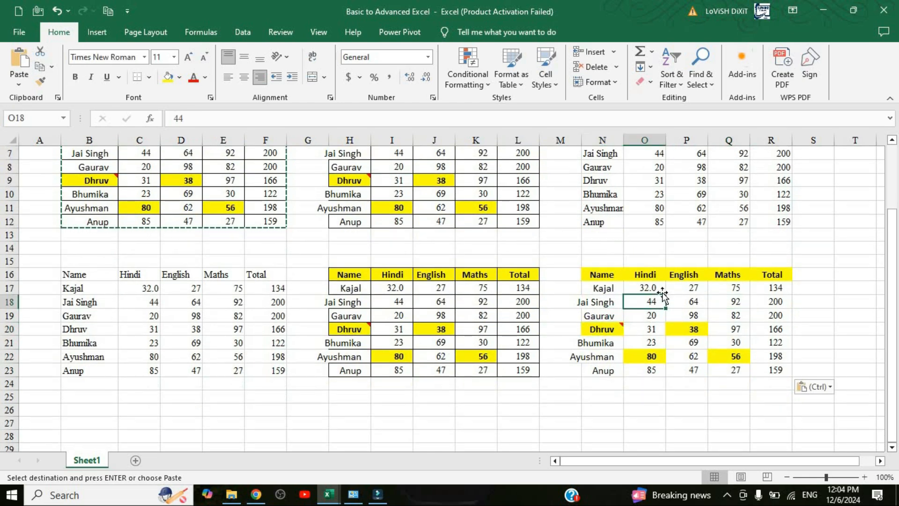
scroll(663, 293, "up", 1)
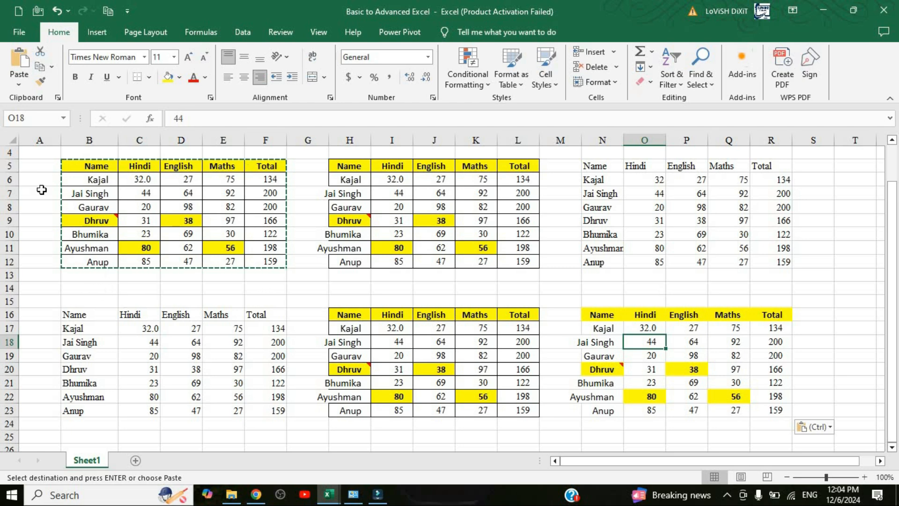
Paste the copied marks table at T5 with the Keep Source Column Widths option
left_click(18, 84)
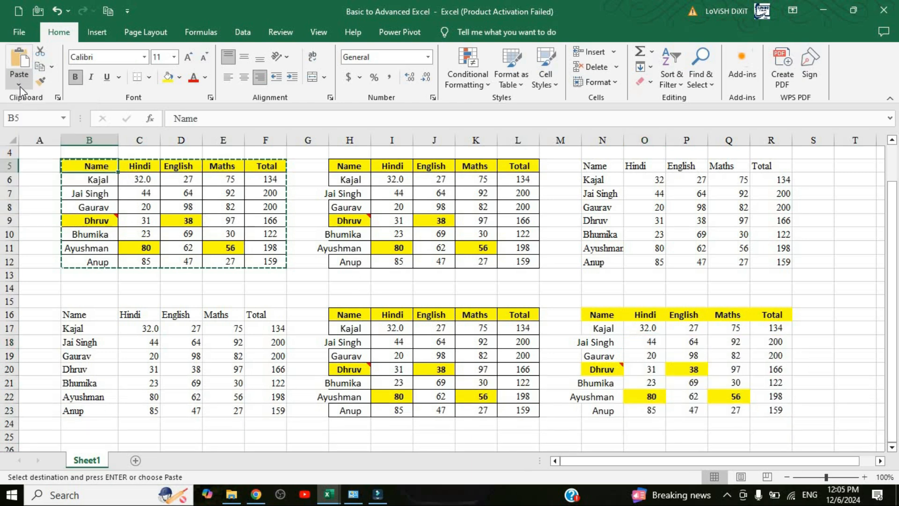
left_click(20, 85)
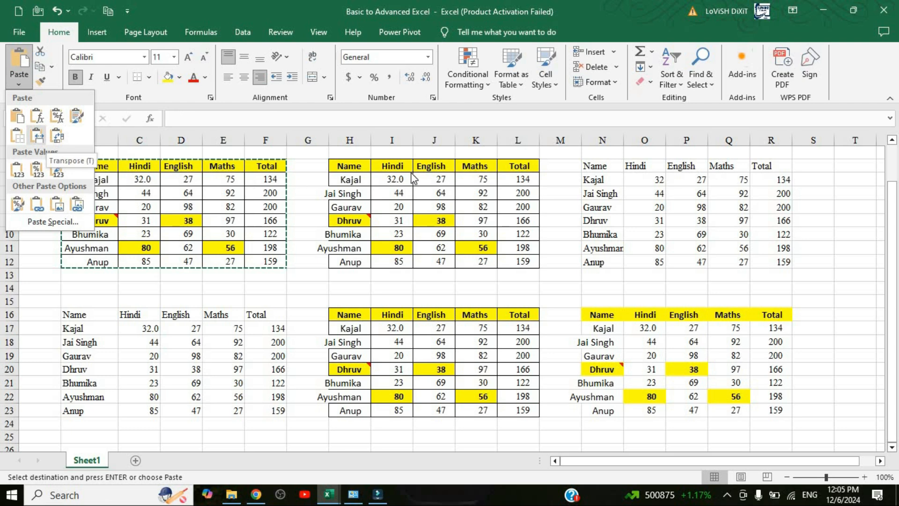
left_click(545, 191)
left_click(857, 166)
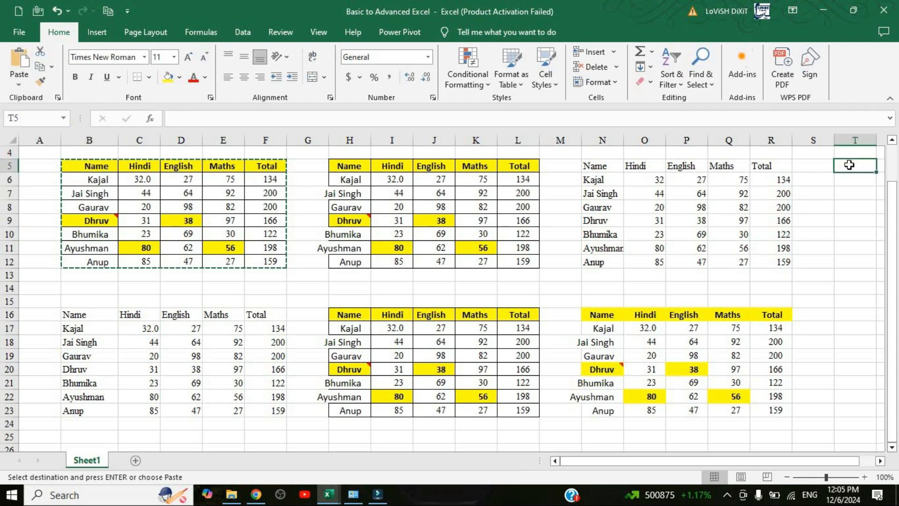
left_click(19, 84)
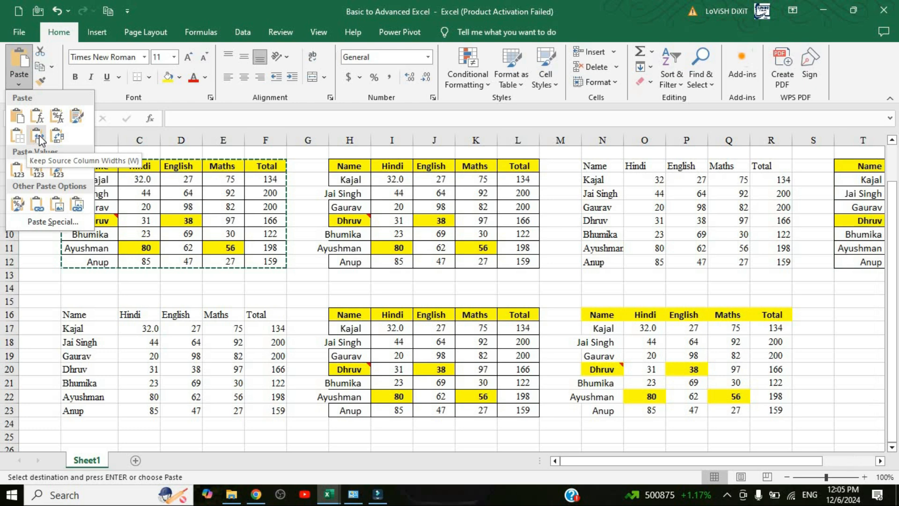
left_click(40, 140)
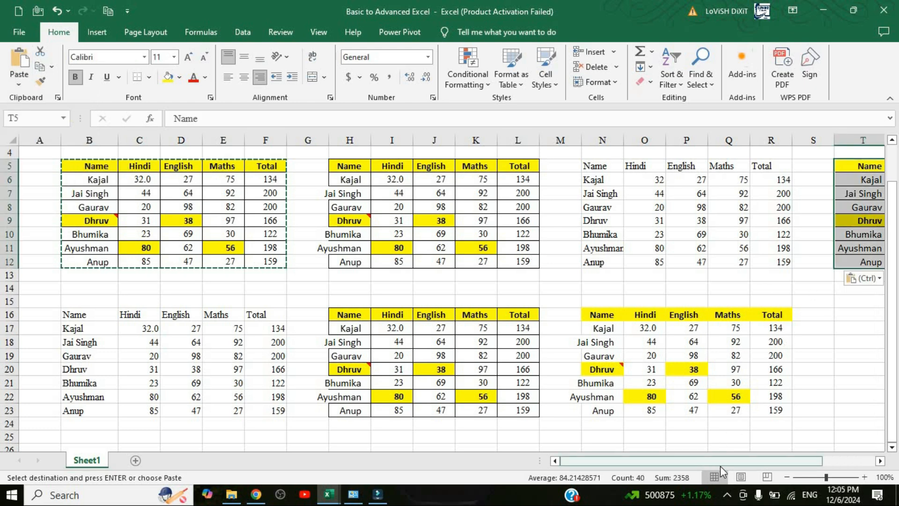
Examine the column widths, fills, Total formulas and number format of the copy at T5
left_click_drag(721, 465, 860, 188)
left_click(859, 180)
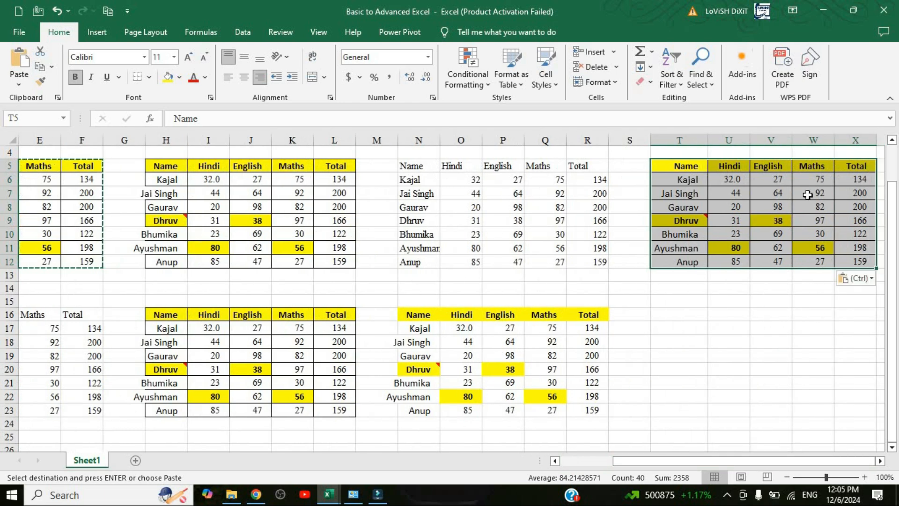
left_click(690, 212)
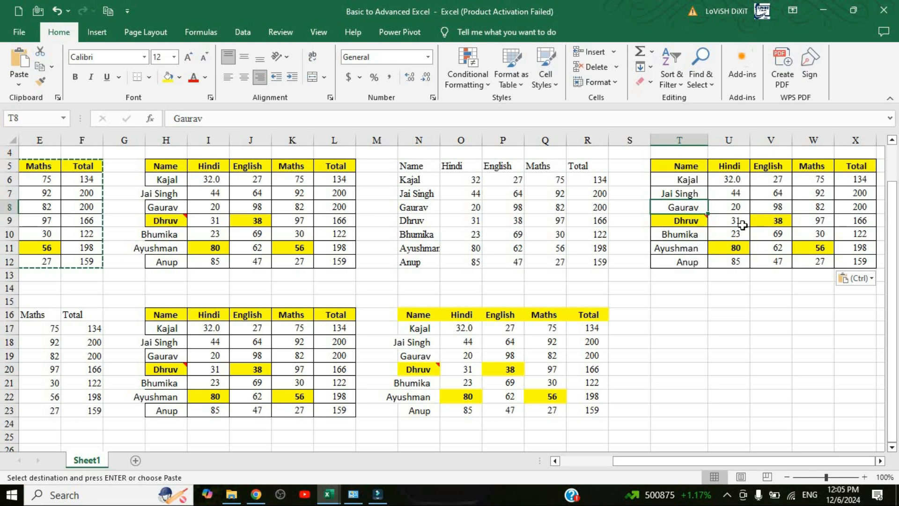
left_click(779, 222)
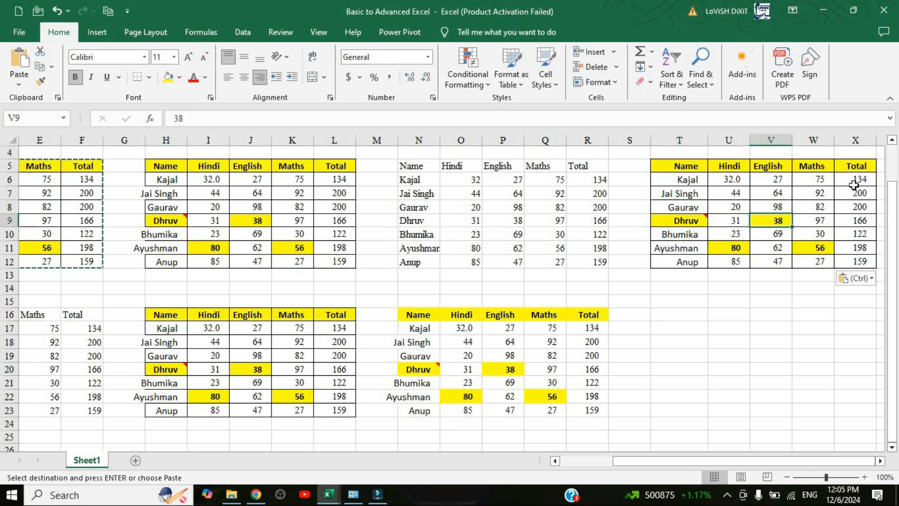
left_click_drag(855, 180, 853, 231)
left_click(733, 182)
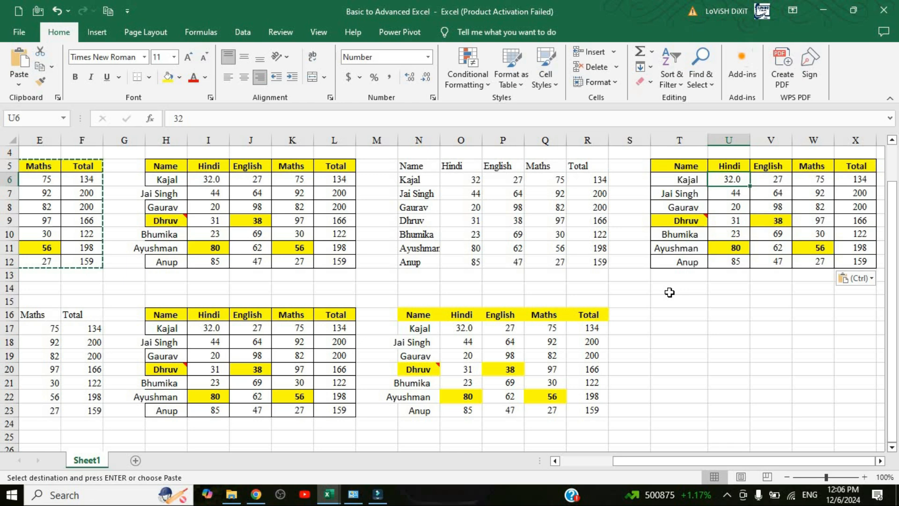
left_click(19, 86)
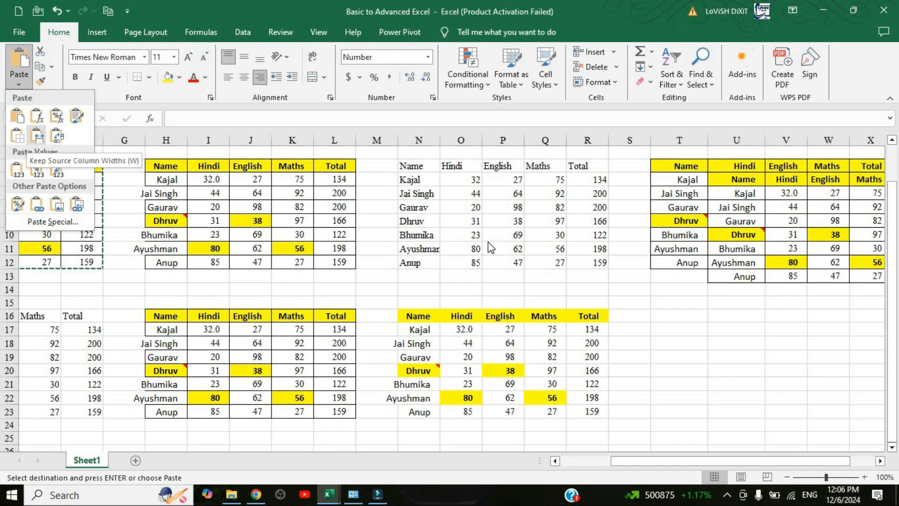
left_click(666, 315)
left_click(19, 84)
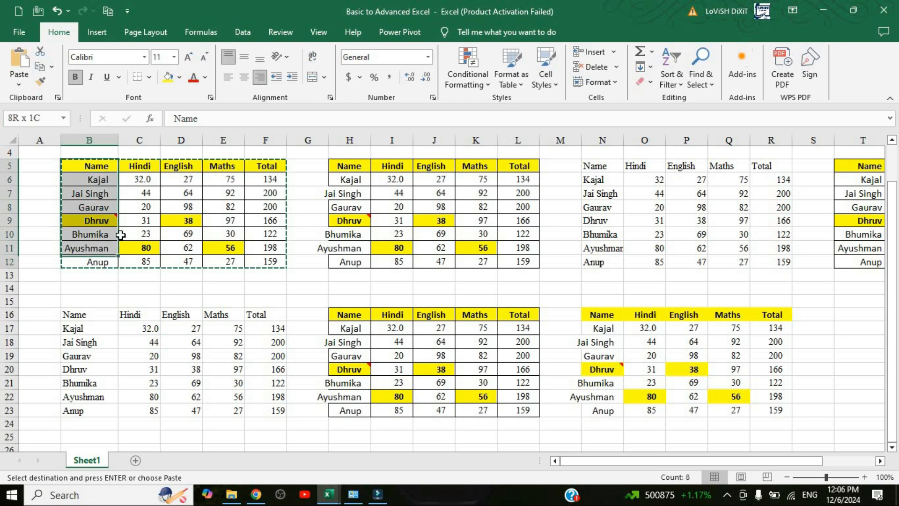
Paste the copied marks table at B27 with the Transpose option, swapping its rows and columns
left_click(136, 165)
left_click_drag(136, 165, 267, 166)
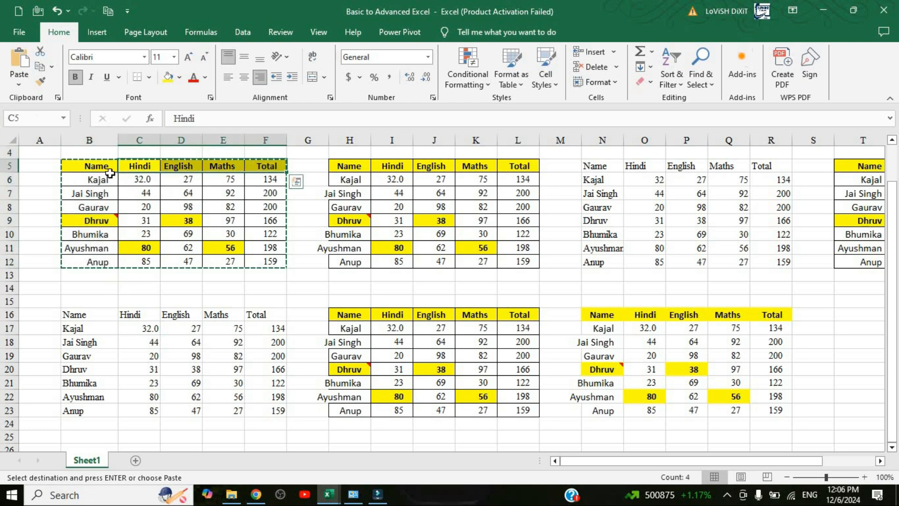
left_click_drag(94, 167, 267, 261)
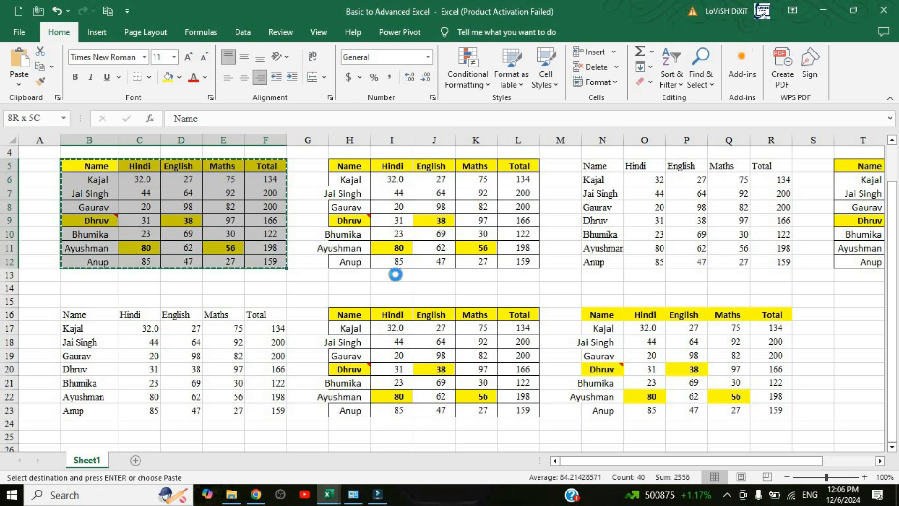
scroll(77, 387, "down", 2)
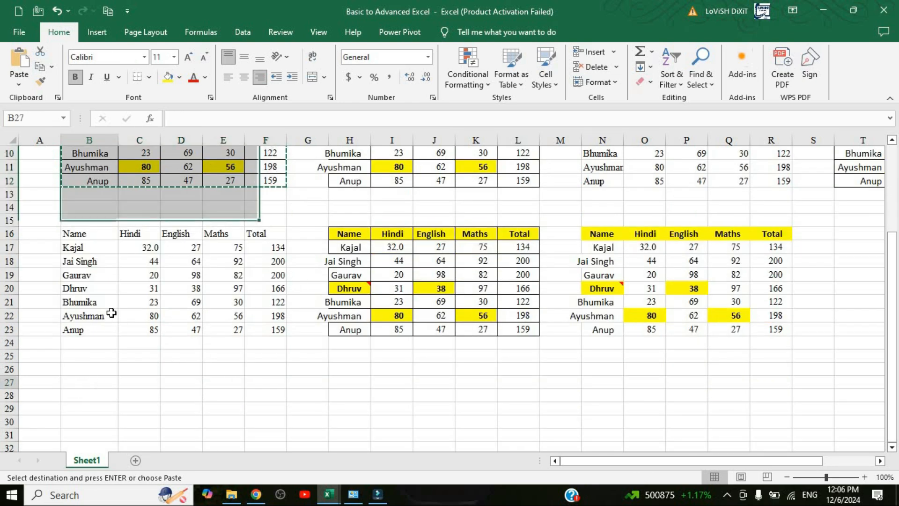
left_click(88, 382)
left_click(19, 86)
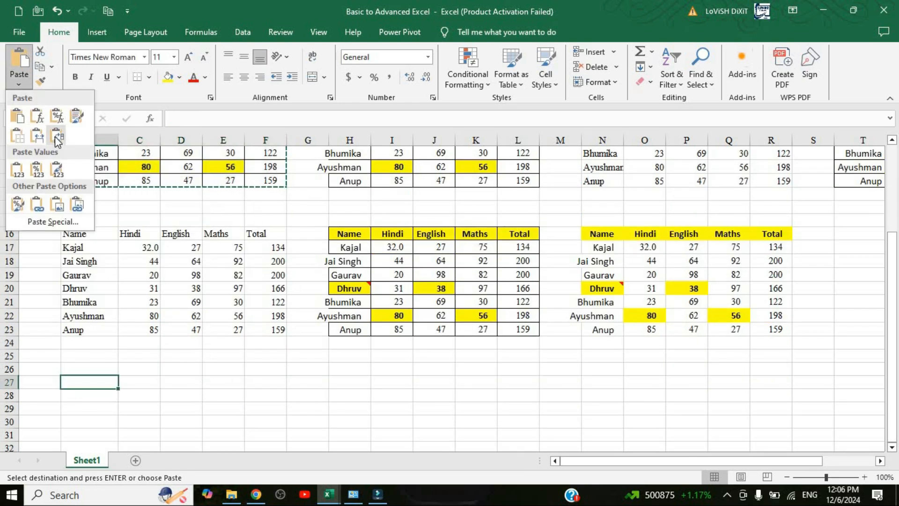
left_click(38, 135)
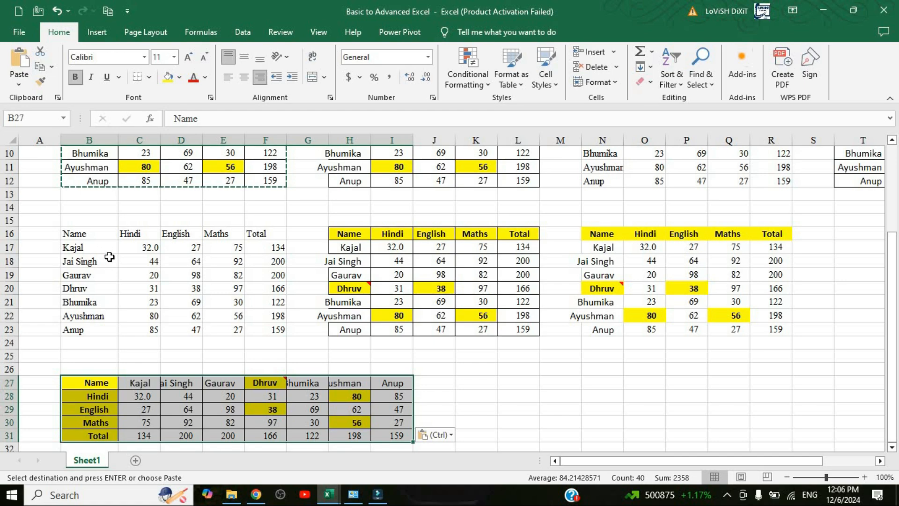
Compare the row and column headers of the transposed copy at B27 with those of the original marks table at B5
scroll(96, 176, "up", 2)
left_click_drag(97, 171, 96, 261)
scroll(165, 223, "down", 3)
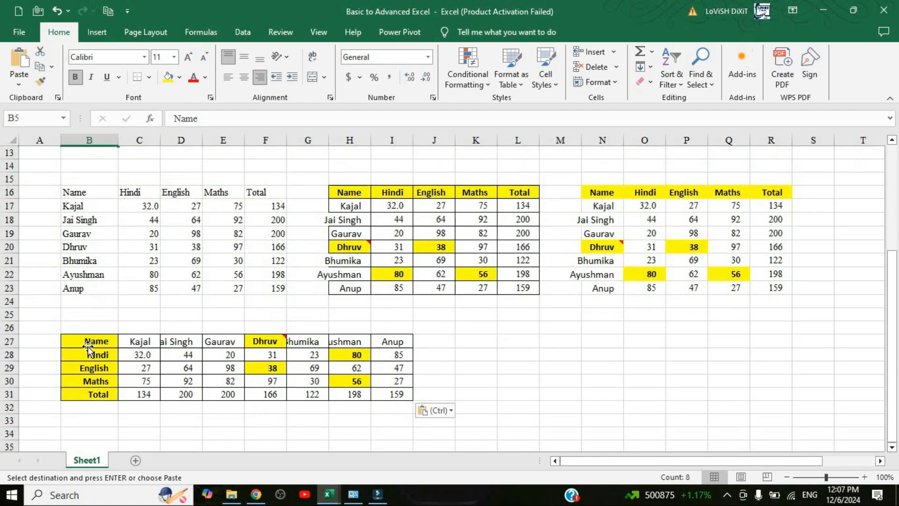
left_click(91, 347)
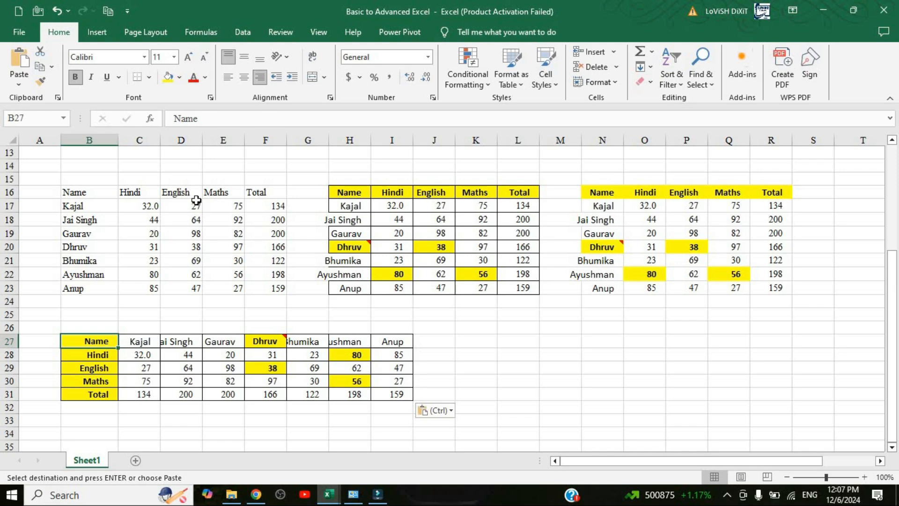
scroll(196, 202, "up", 4)
left_click(143, 220)
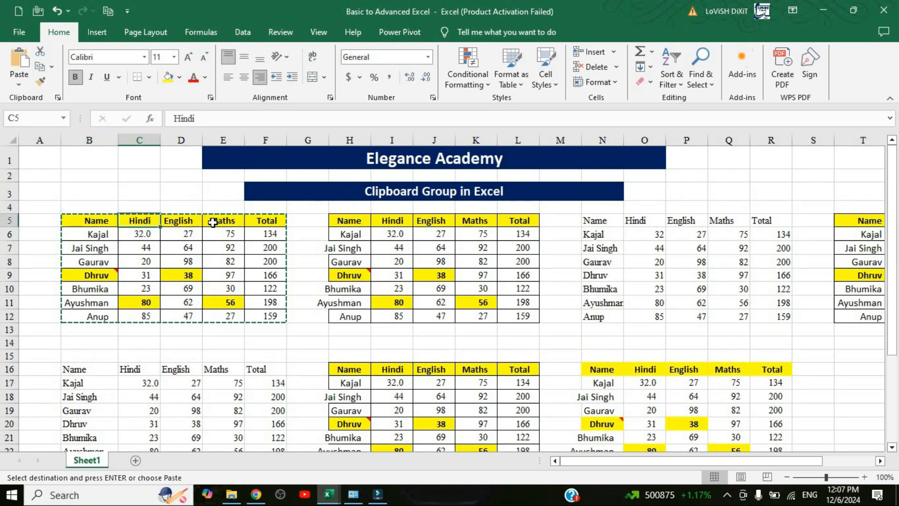
scroll(145, 291, "down", 5)
left_click_drag(99, 314, 96, 355)
scroll(141, 227, "up", 3)
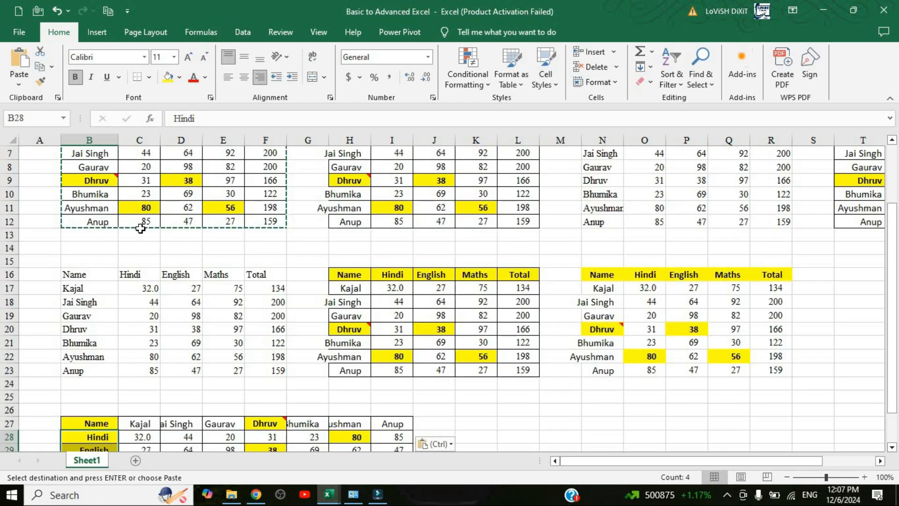
scroll(110, 369, "down", 2)
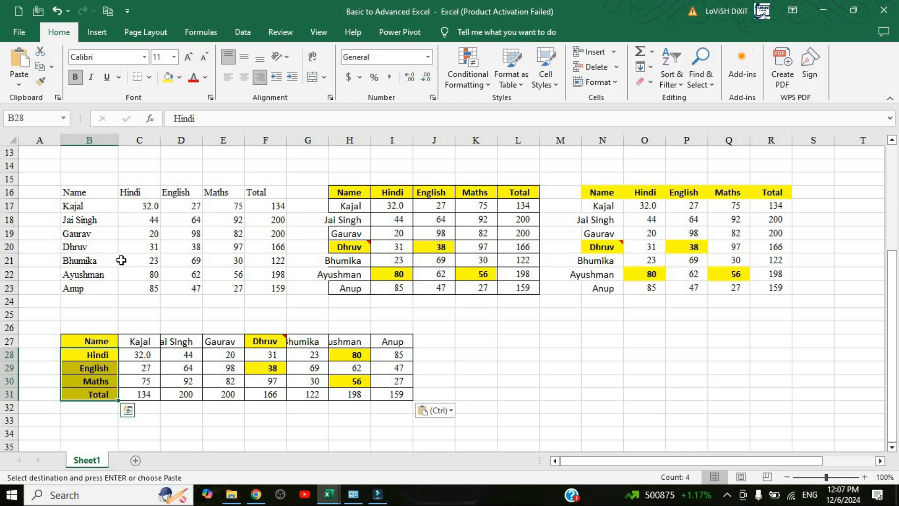
scroll(122, 260, "up", 4)
Review the available paste options, including Paste Values, and inspect the Total formulas in F9 and F11 of the original table
left_click(18, 84)
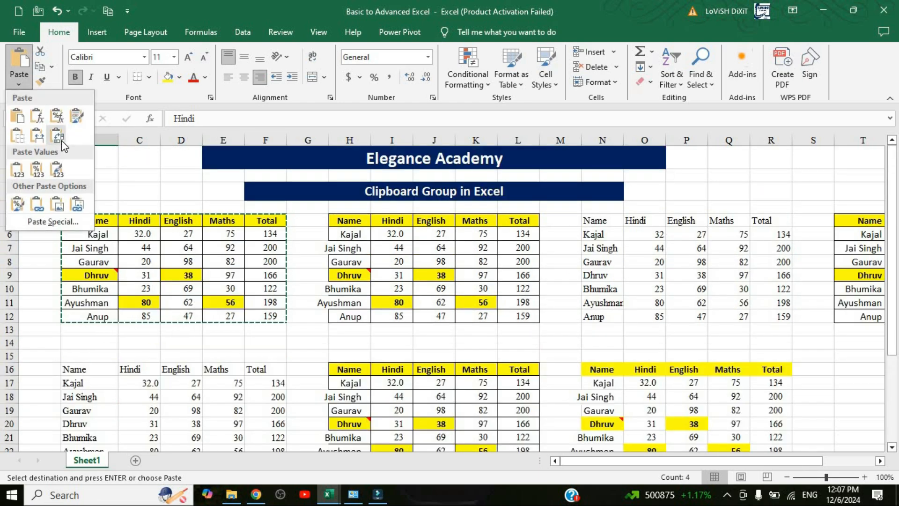
left_click(173, 254)
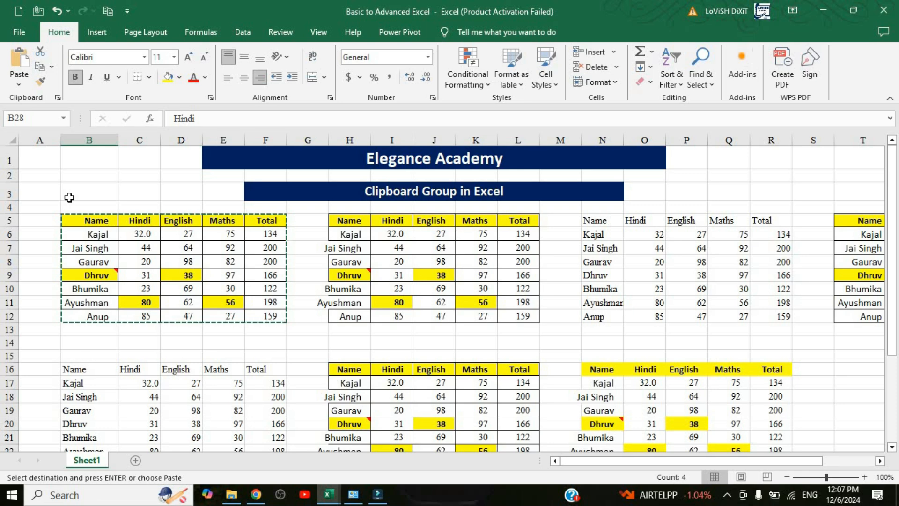
left_click(19, 82)
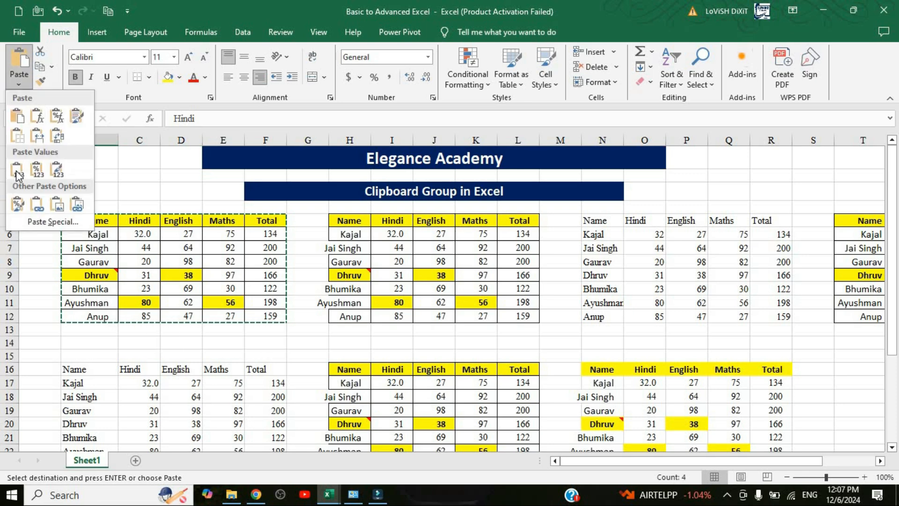
left_click(265, 275)
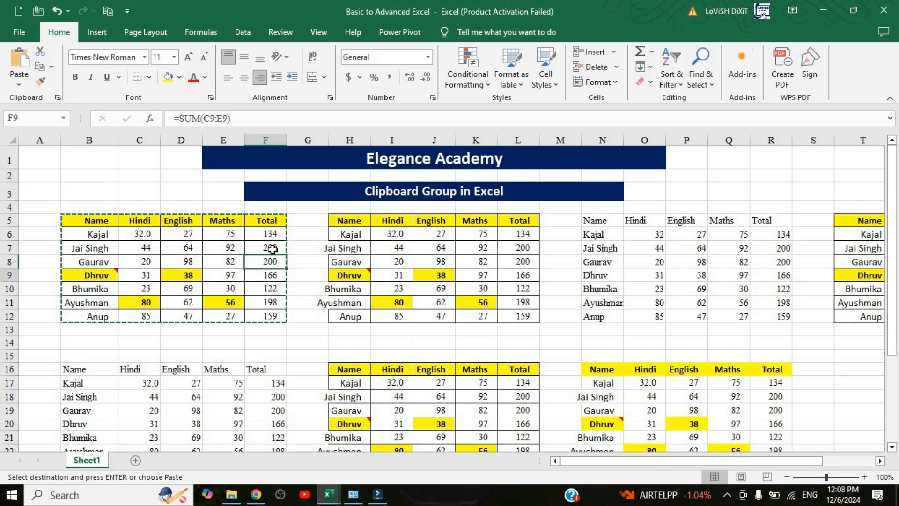
left_click(268, 303)
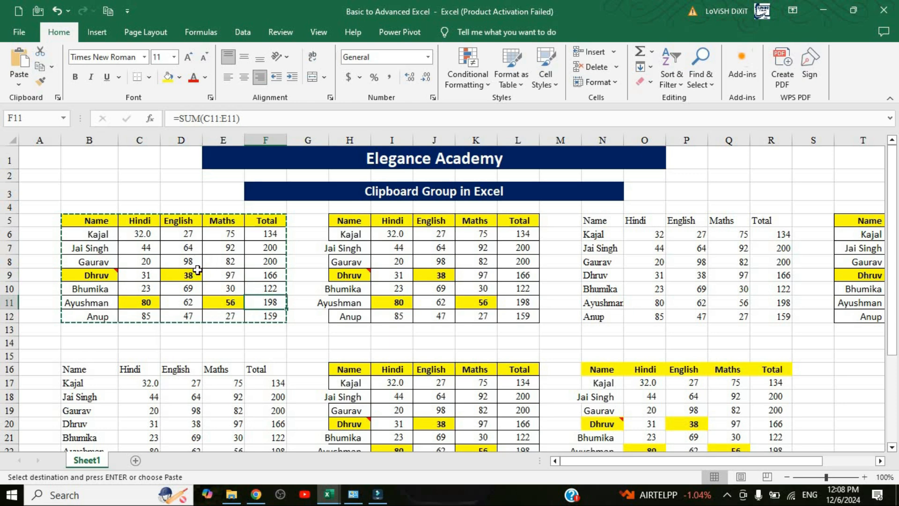
Set the English mark in D8 of the original table to 12 and check the row's Total formula
left_click(199, 262)
key("Escape")
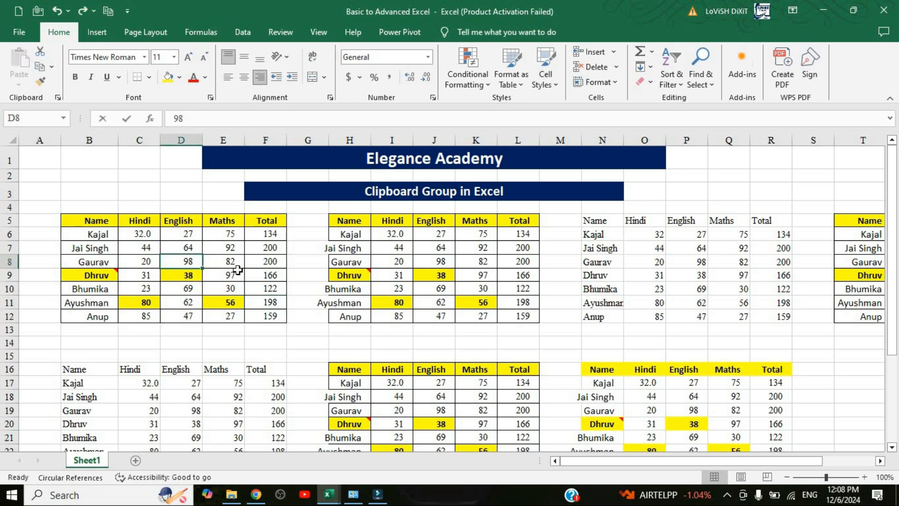
type("12")
key("Tab")
key("Tab")
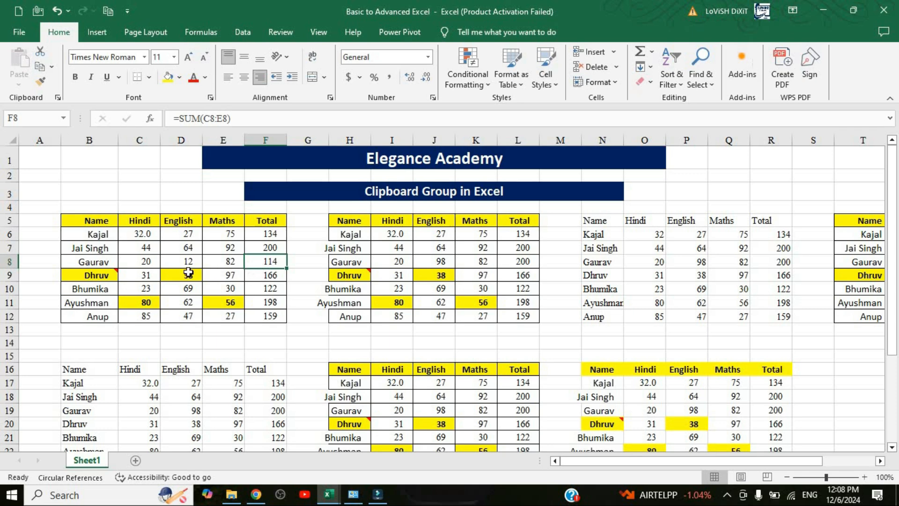
Set the English mark in D7 to 23 and check the Total formulas in F7 through F9
left_click(189, 249)
type("23")
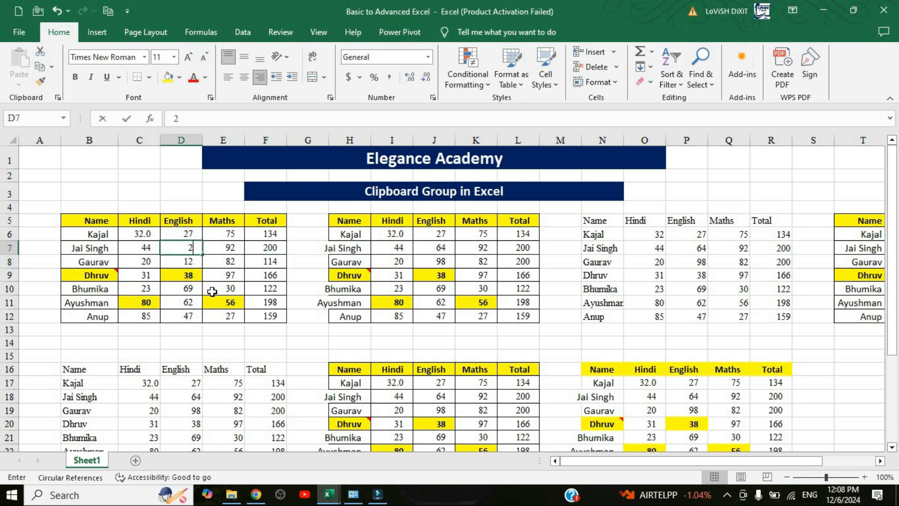
left_click(214, 291)
left_click(270, 259)
left_click(270, 250)
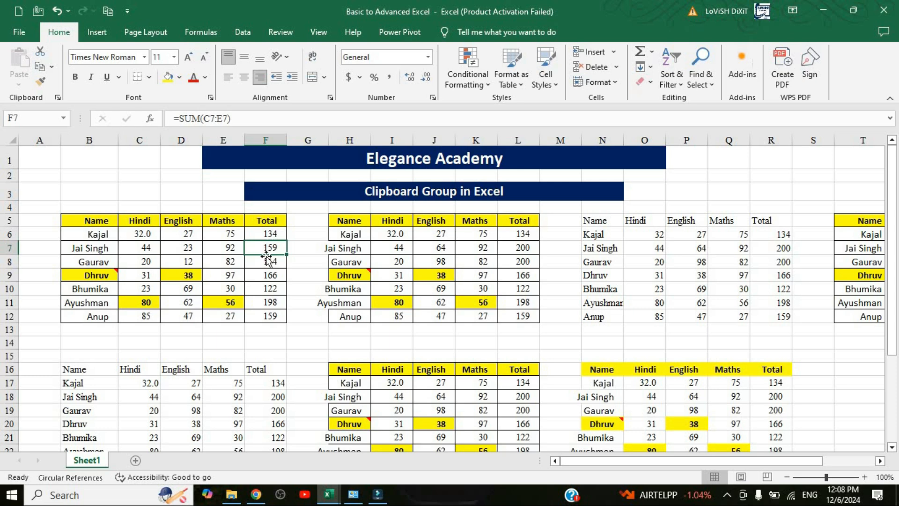
left_click(265, 263)
left_click(267, 273)
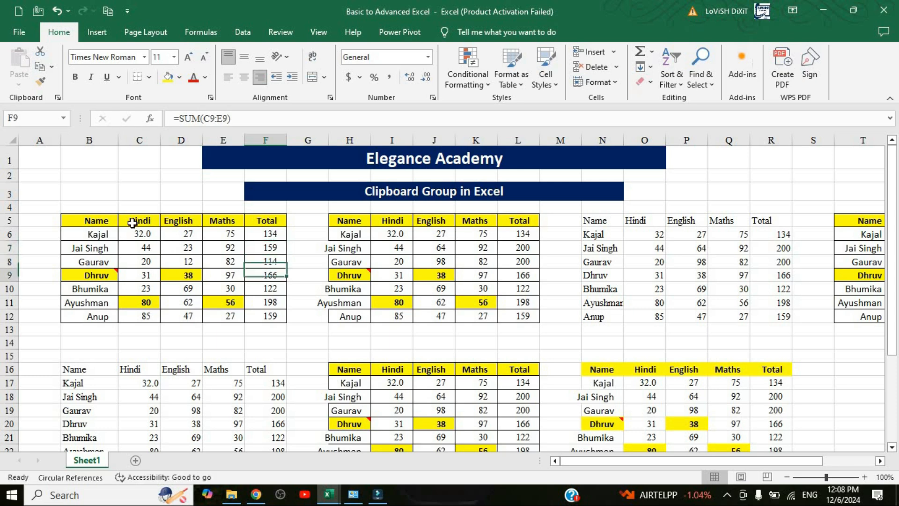
Copy the original marks table B5:F12 and paste it at L27 with the Values option
left_click_drag(110, 220, 259, 309)
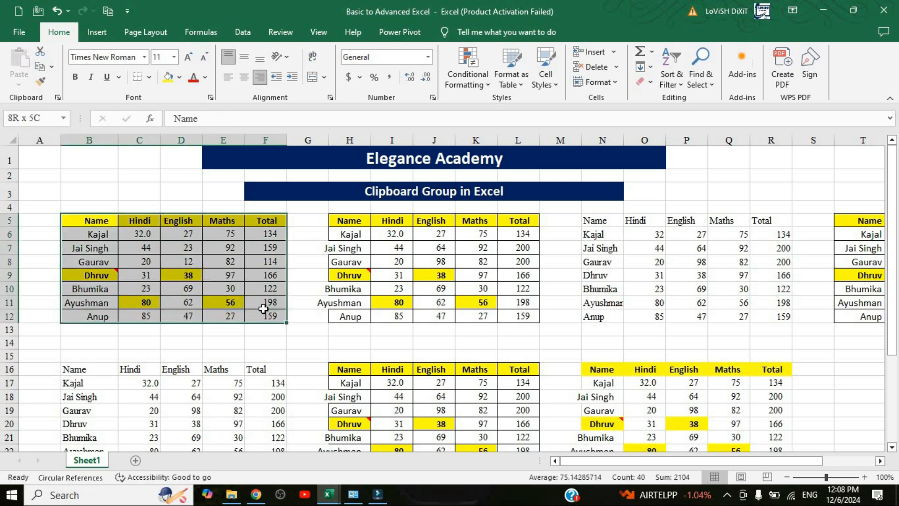
key("ctrl+c")
scroll(356, 337, "down", 7)
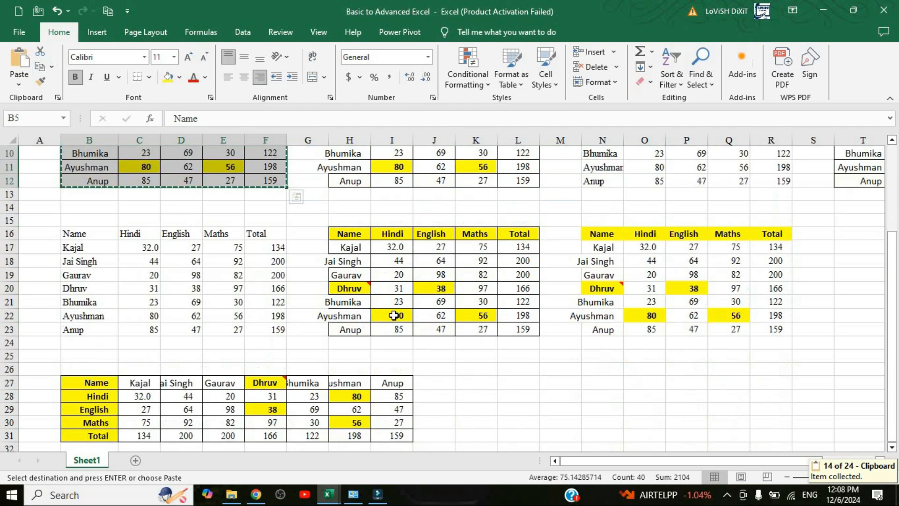
left_click(508, 217)
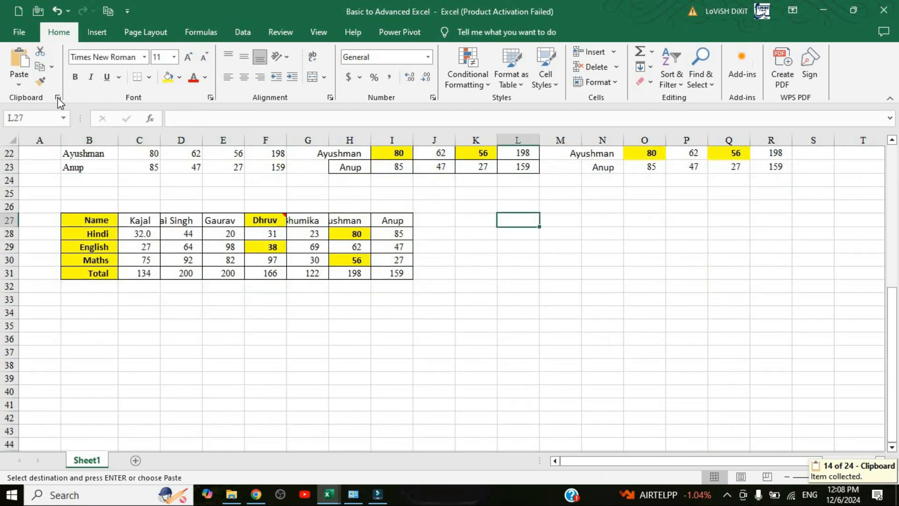
left_click(19, 84)
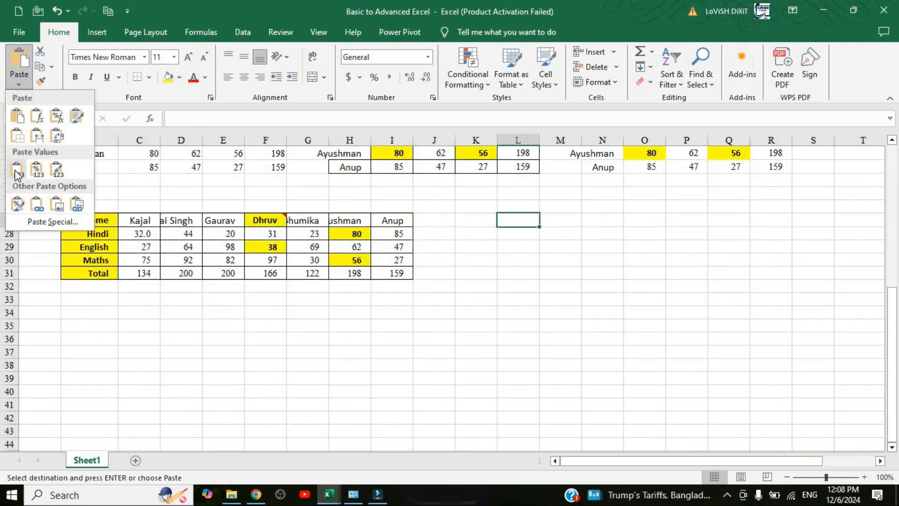
left_click(17, 175)
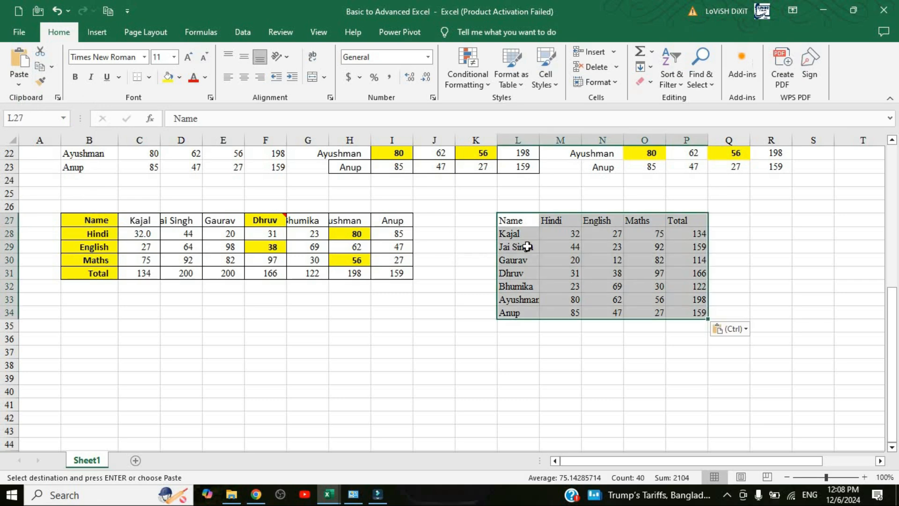
Set the English mark in N29 of the values-only copy to 45 and inspect that row's Total in P29
left_click_drag(520, 248, 574, 260)
left_click(599, 251)
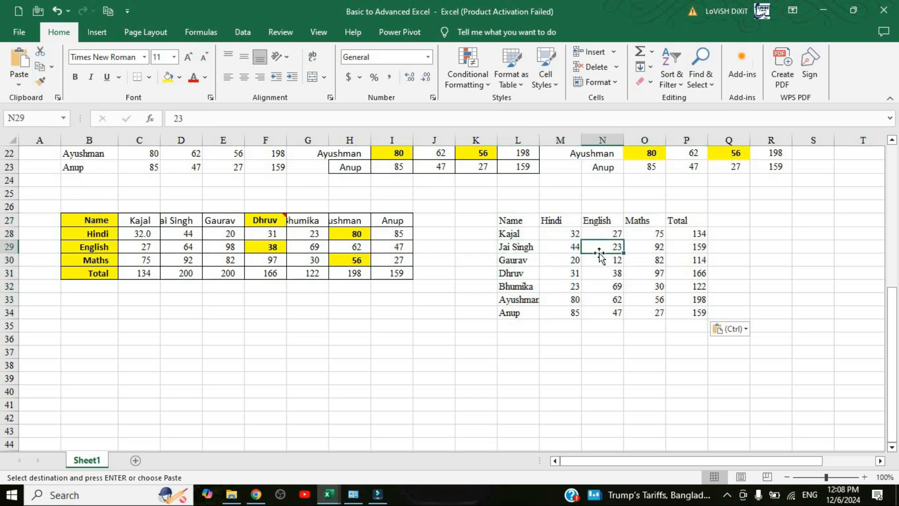
type("45")
key("Return")
left_click(697, 249)
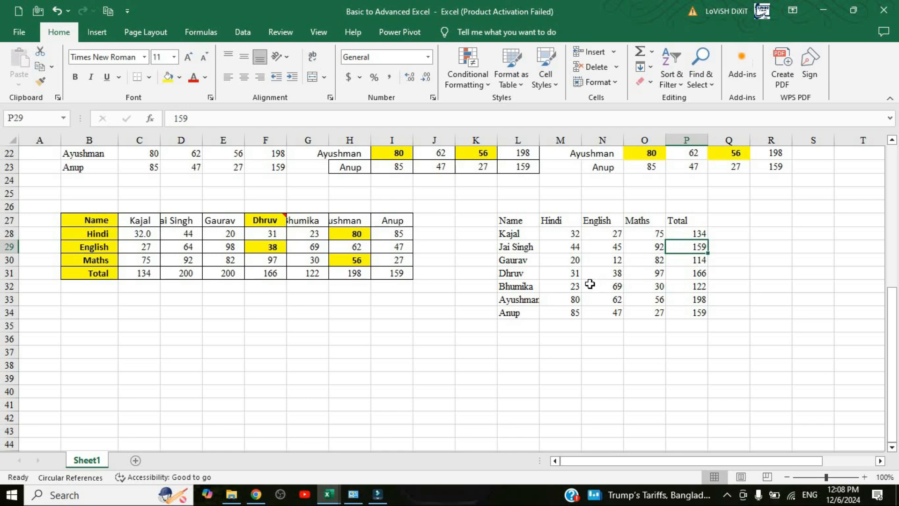
Set the English mark in J7 of the formatted copy at H5 to 56
scroll(590, 284, "up", 7)
left_click(431, 249)
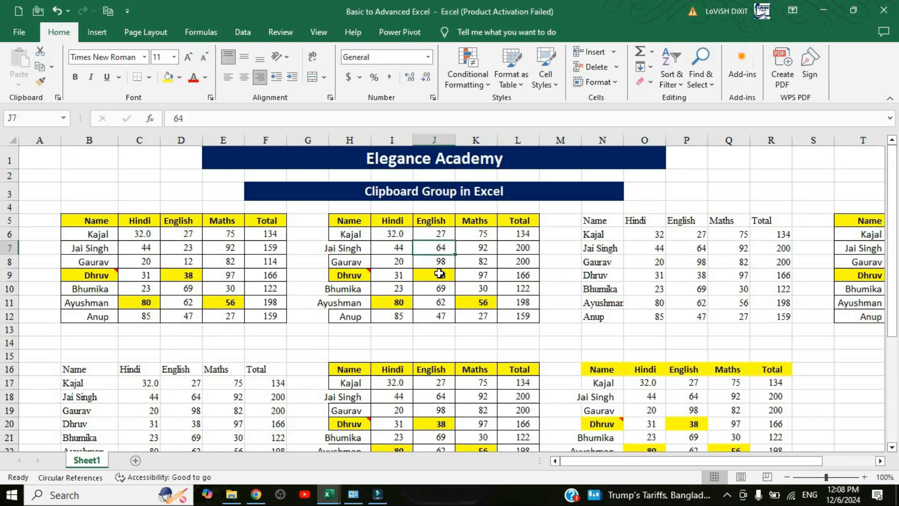
type("56")
key("Tab")
key("Tab")
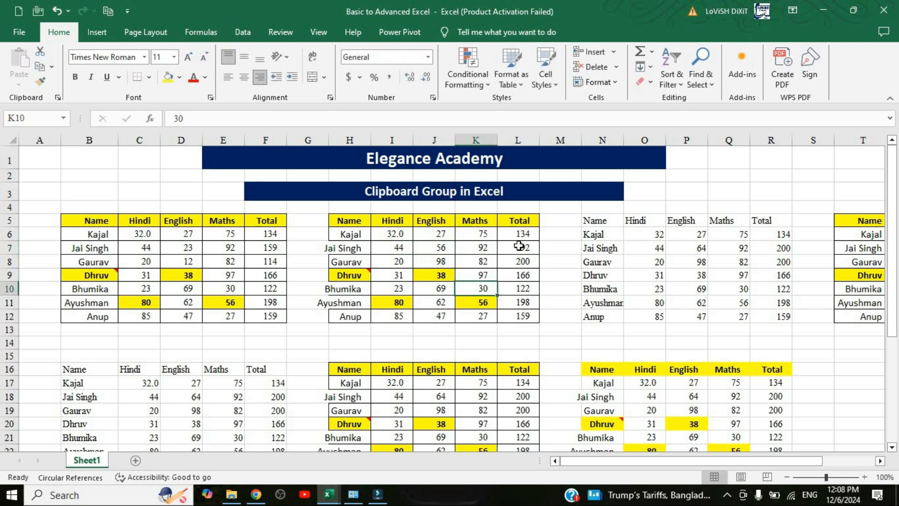
Set the Hindi mark in O7 of the unformatted copy at N5 to 89 and inspect the Total formula in R8
left_click(657, 251)
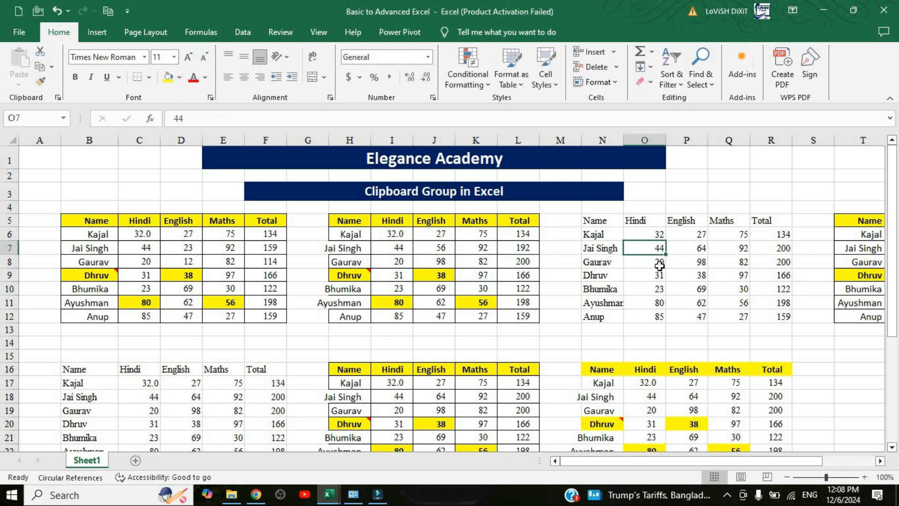
type("89")
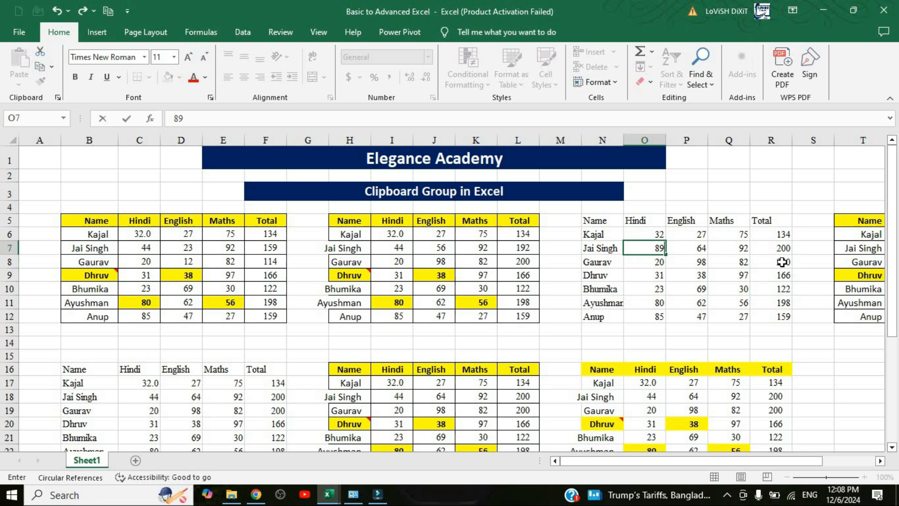
left_click(780, 262)
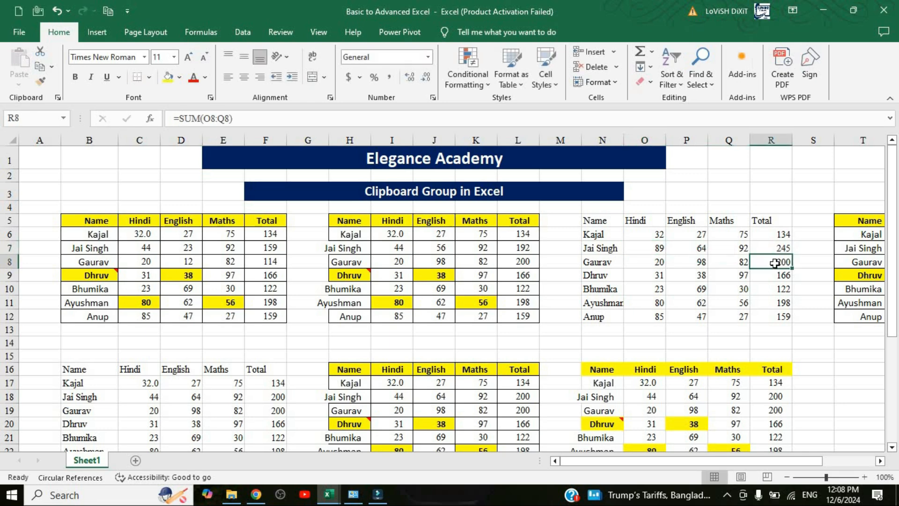
Set the Hindi mark in C18 of the copy at B16 to 67 and inspect the Total formula in F18
scroll(197, 336, "down", 4)
left_click(148, 221)
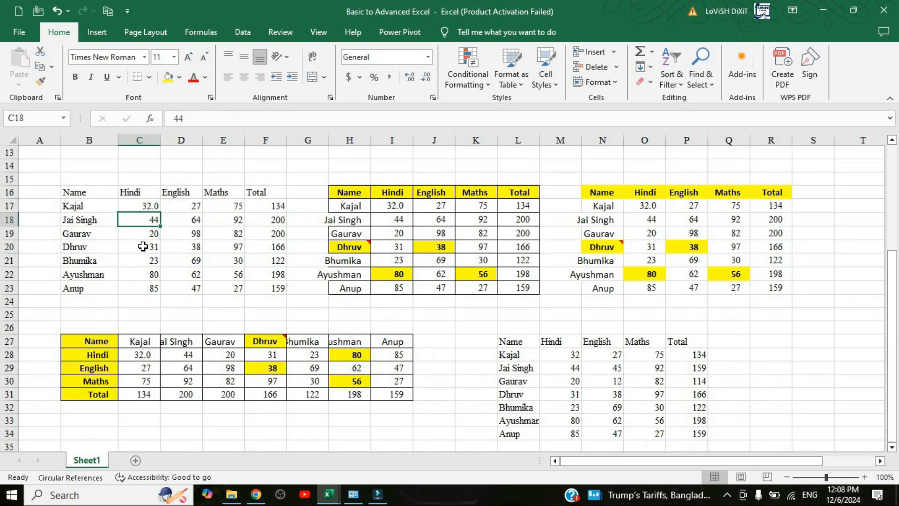
type("67")
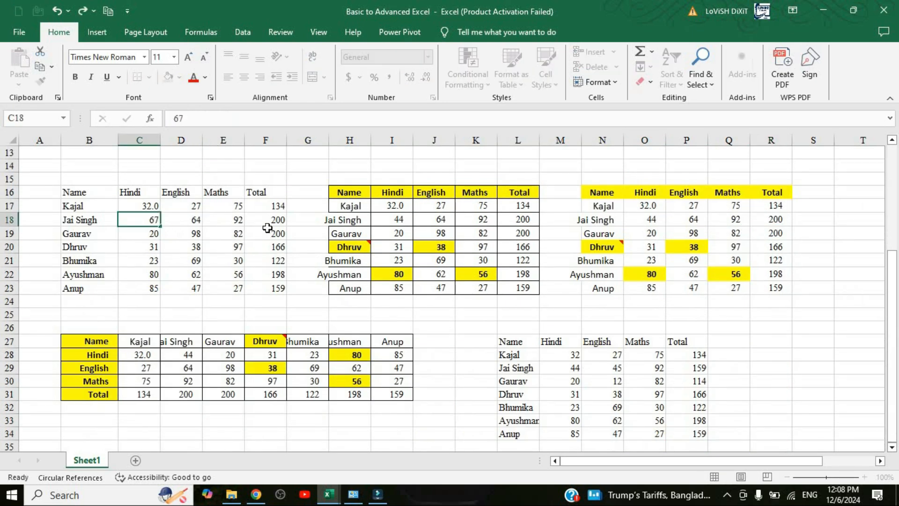
left_click(269, 222)
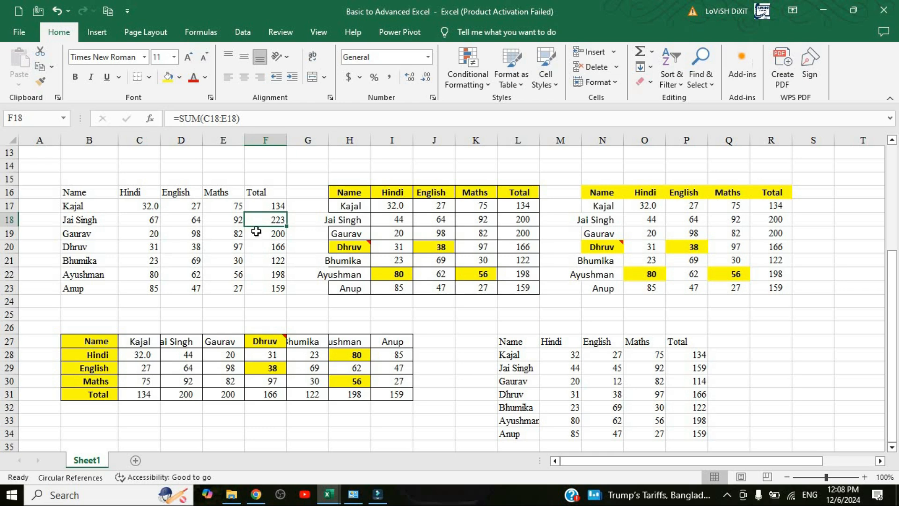
Copy the original marks table B5:F12 and paste it at B37 with the Values & Number Formatting option
scroll(182, 234, "up", 4)
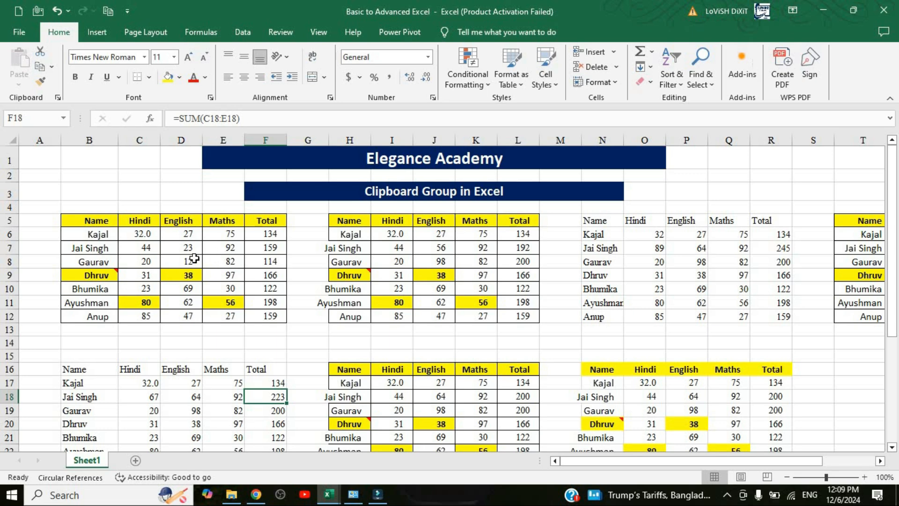
left_click(143, 261)
left_click_drag(105, 221, 262, 318)
key("ctrl+c")
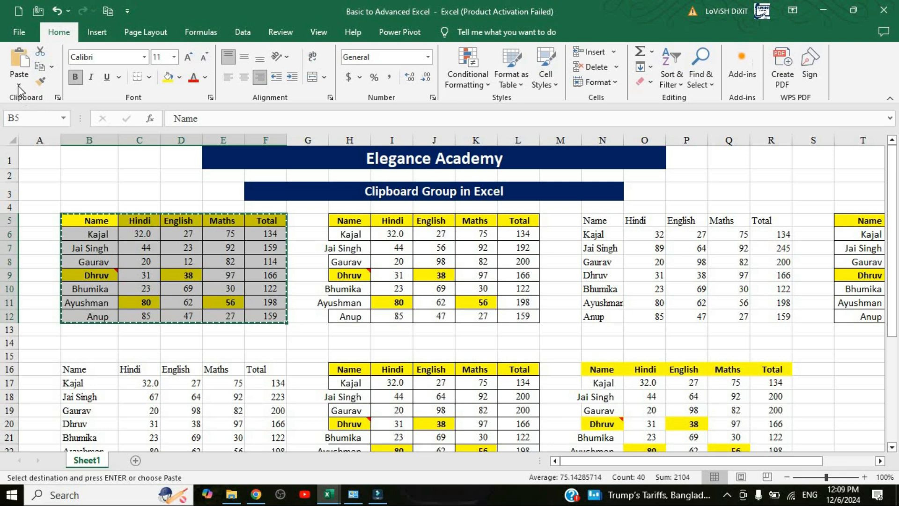
left_click(19, 84)
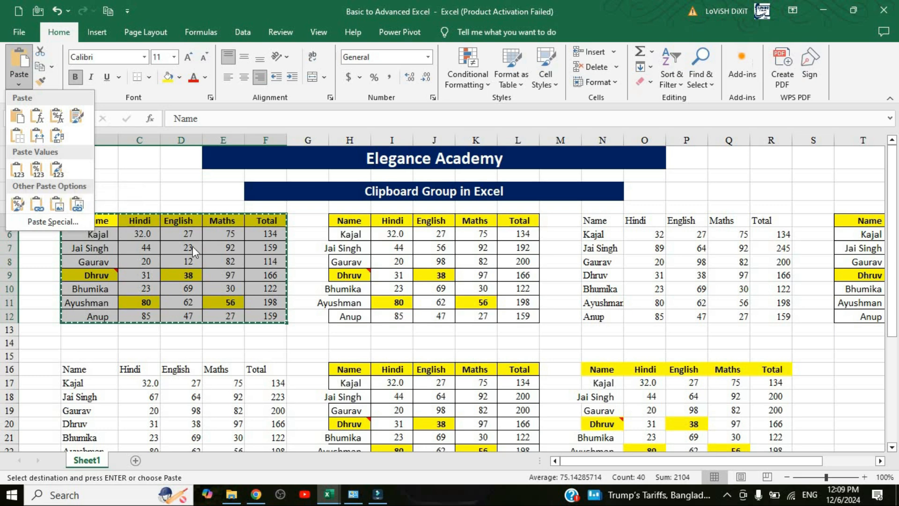
left_click(38, 170)
scroll(257, 229, "down", 7)
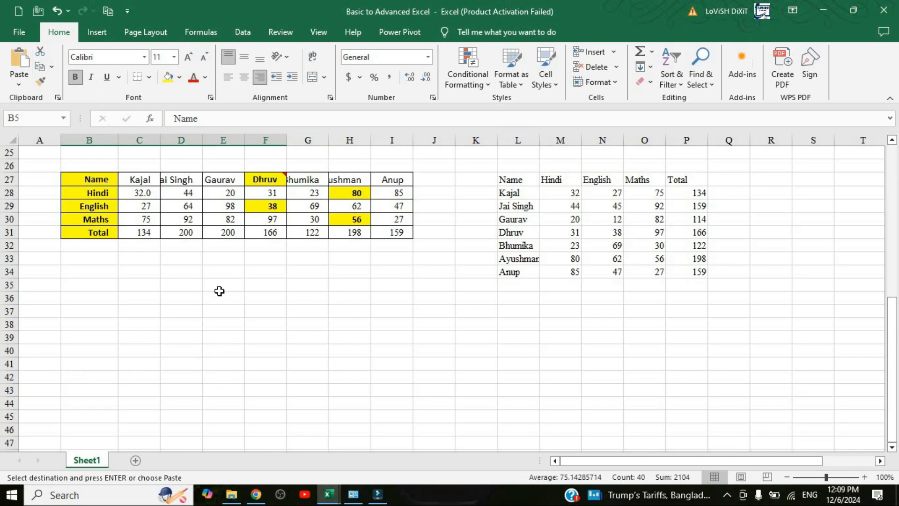
left_click(96, 312)
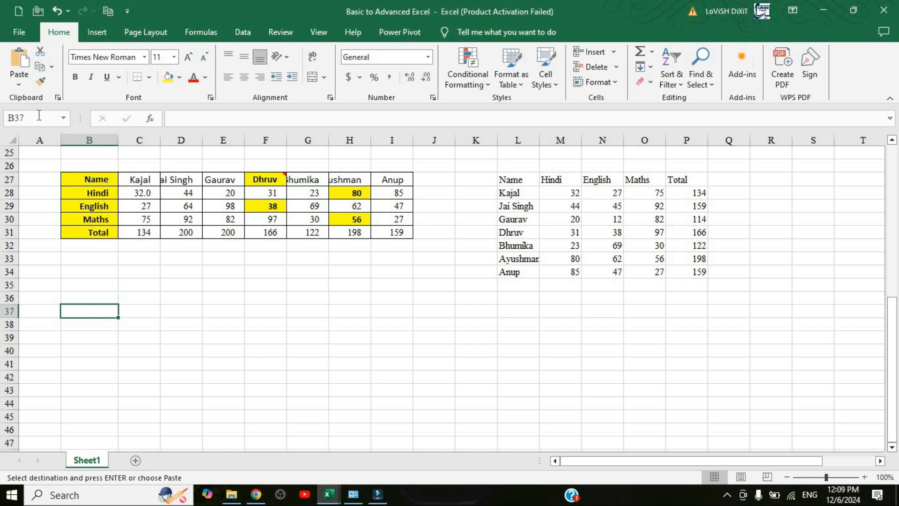
left_click(19, 84)
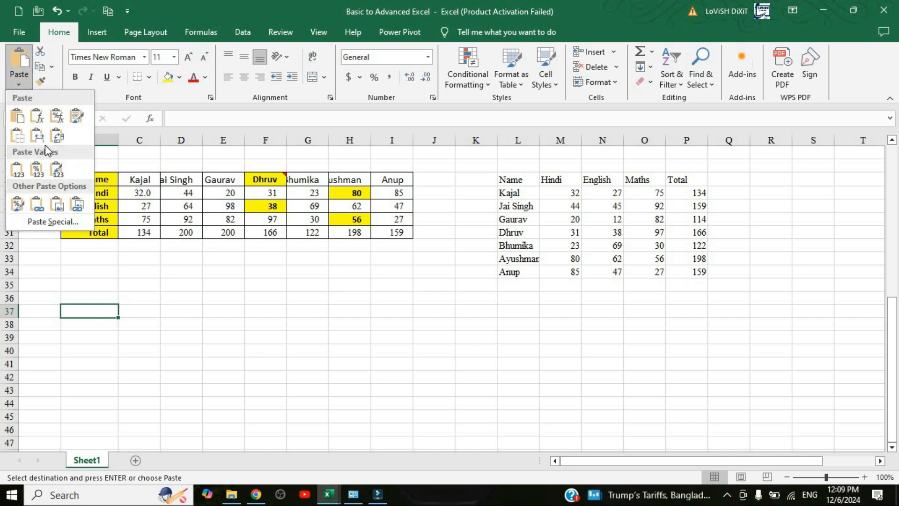
left_click(34, 170)
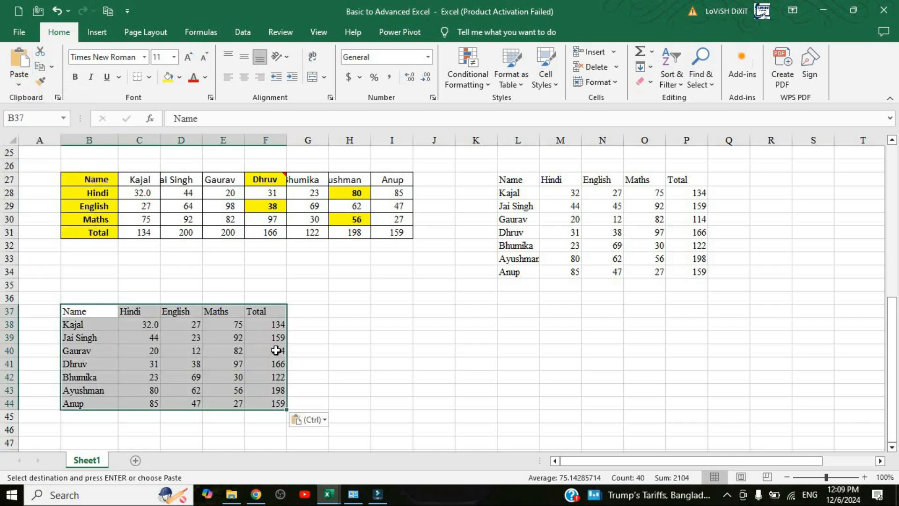
Inspect the Total cells in F38:F44 and compare the number format of the Hindi mark in C38 with M28
left_click(273, 328)
left_click_drag(269, 349, 274, 404)
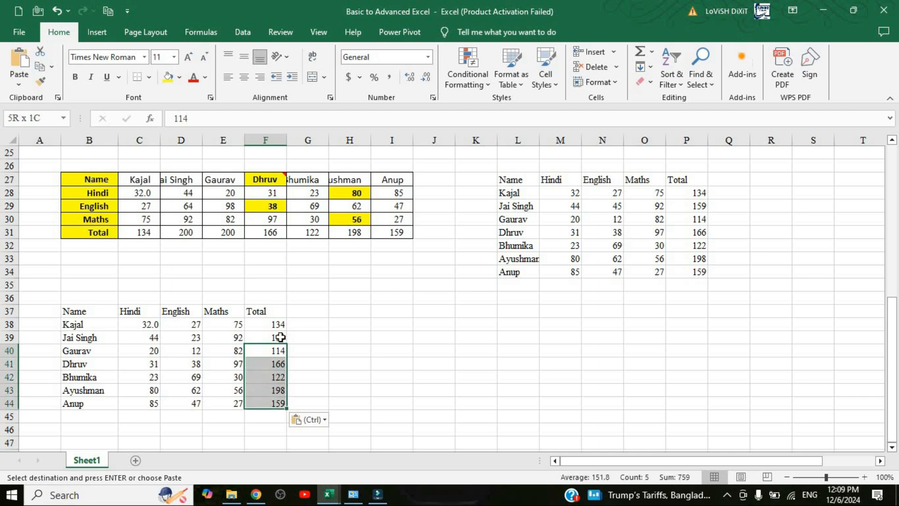
left_click_drag(279, 329, 277, 380)
left_click(145, 328)
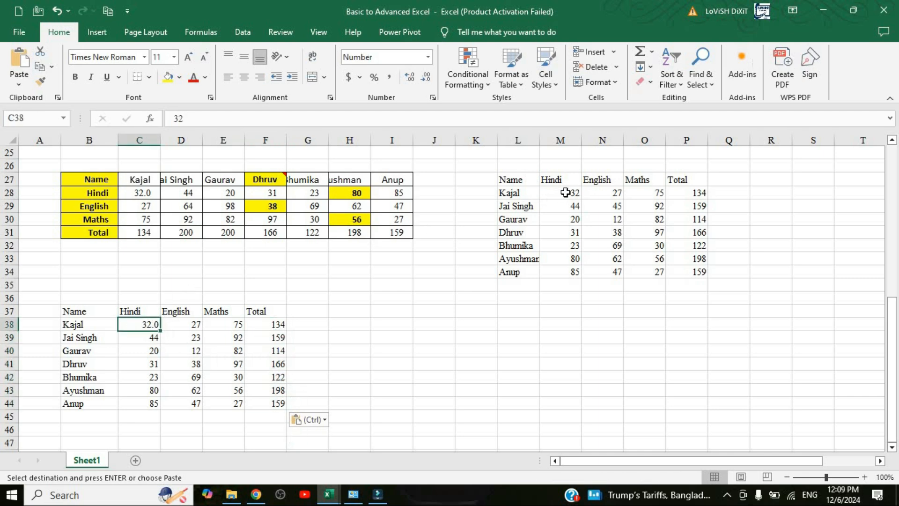
mouse_move(566, 192)
left_mouse_down()
mouse_move(565, 207)
mouse_move(562, 194)
left_mouse_up()
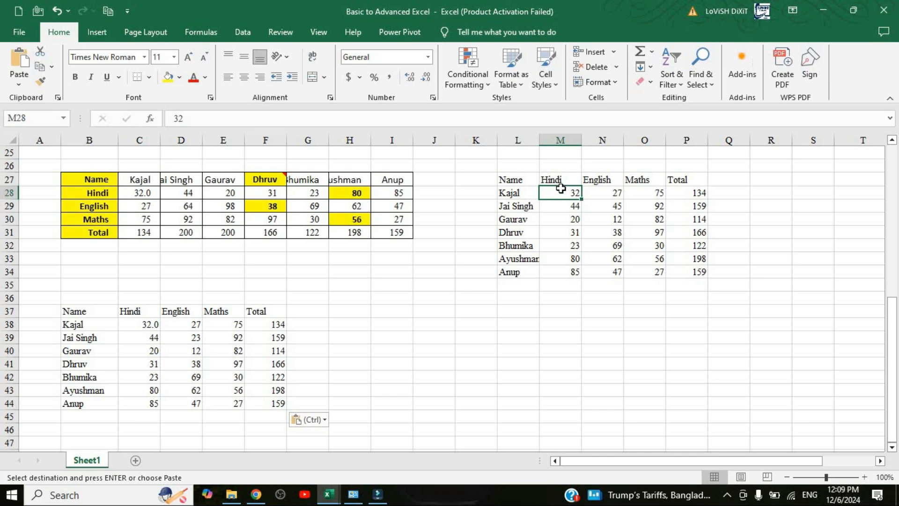
left_click(158, 314)
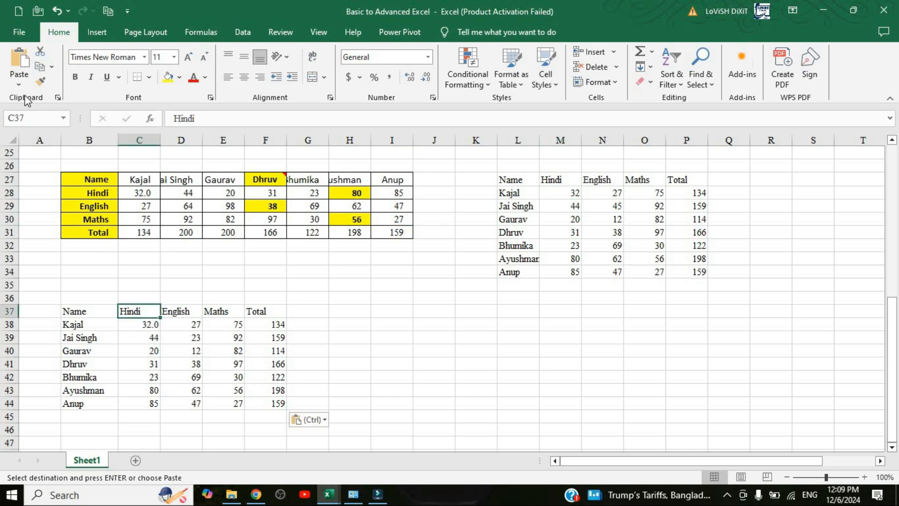
left_click(140, 325)
left_click(19, 84)
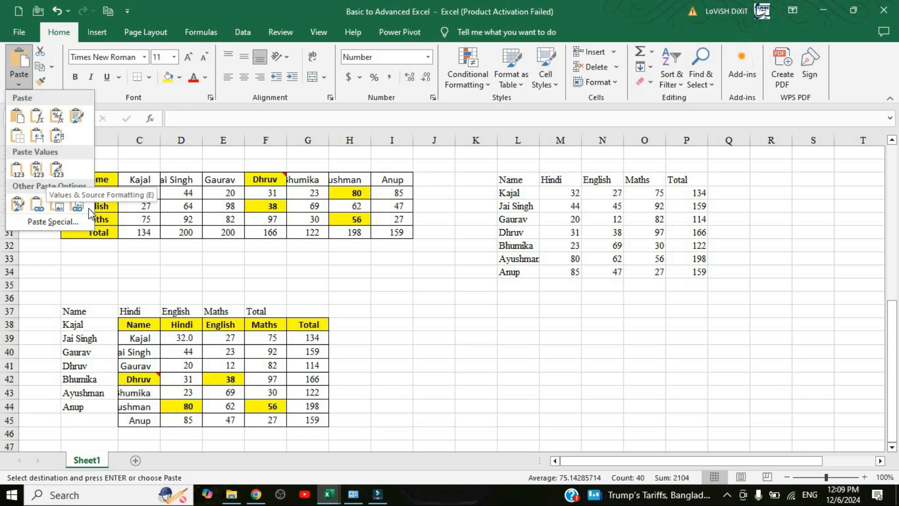
left_click(402, 308)
left_click(18, 83)
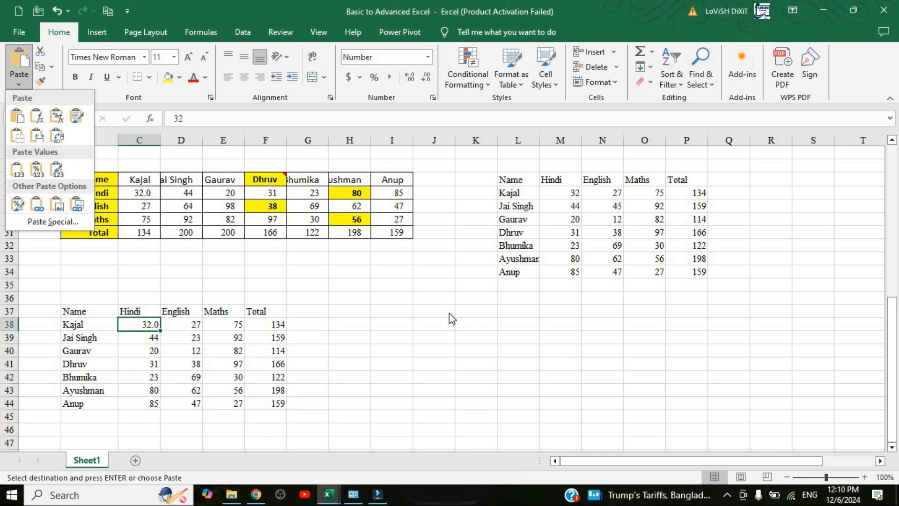
left_click(430, 316)
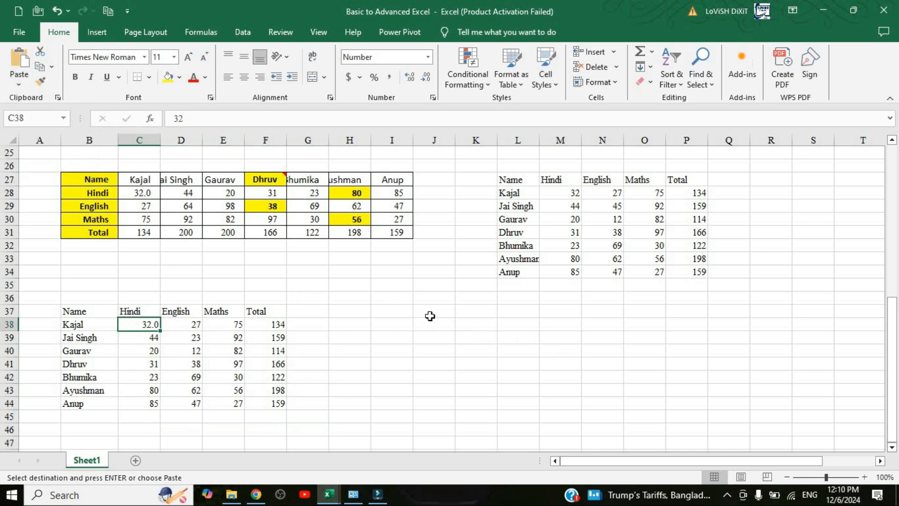
Paste the copied marks table at J37 with the Values & Source Formatting option and inspect its header and highlighted cells
left_click(425, 311)
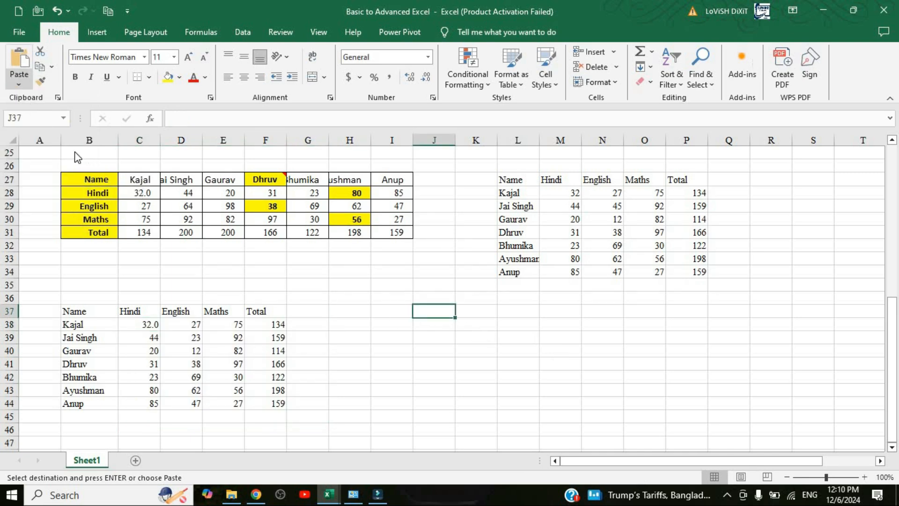
left_click(19, 84)
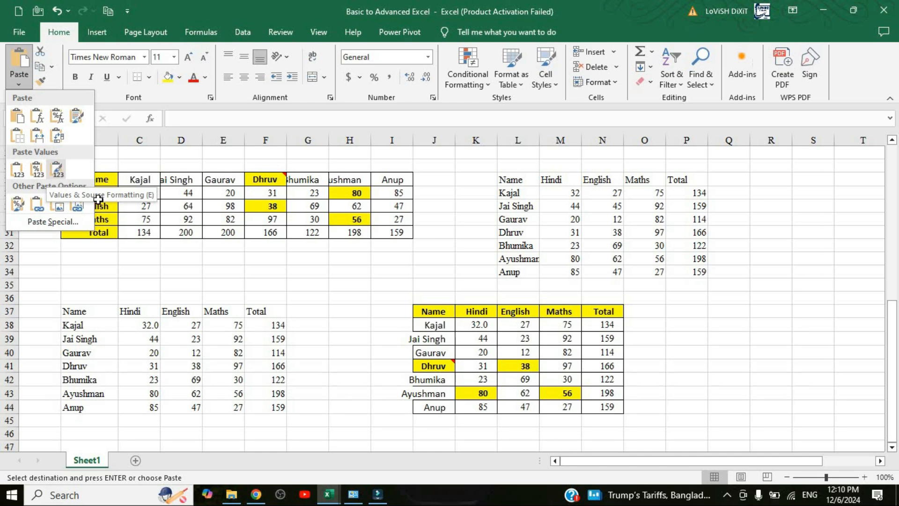
left_click(57, 169)
left_click(441, 335)
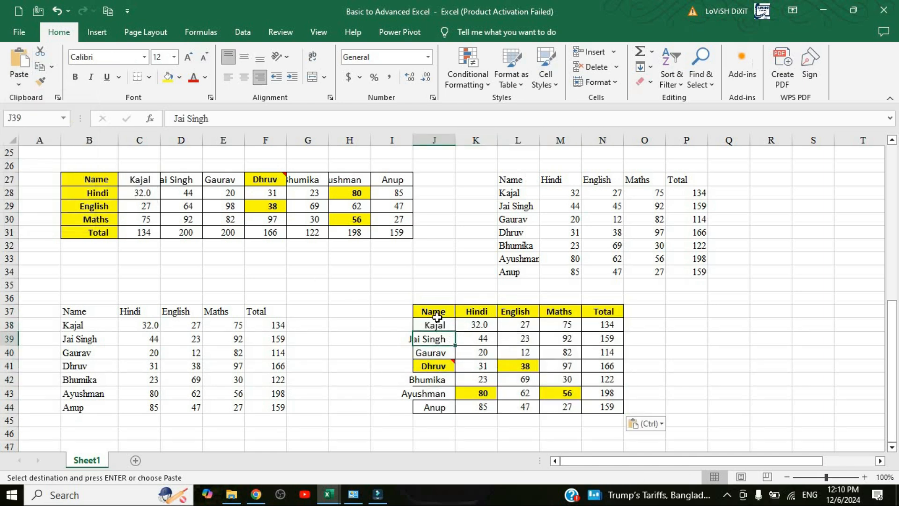
left_click_drag(433, 312, 515, 312)
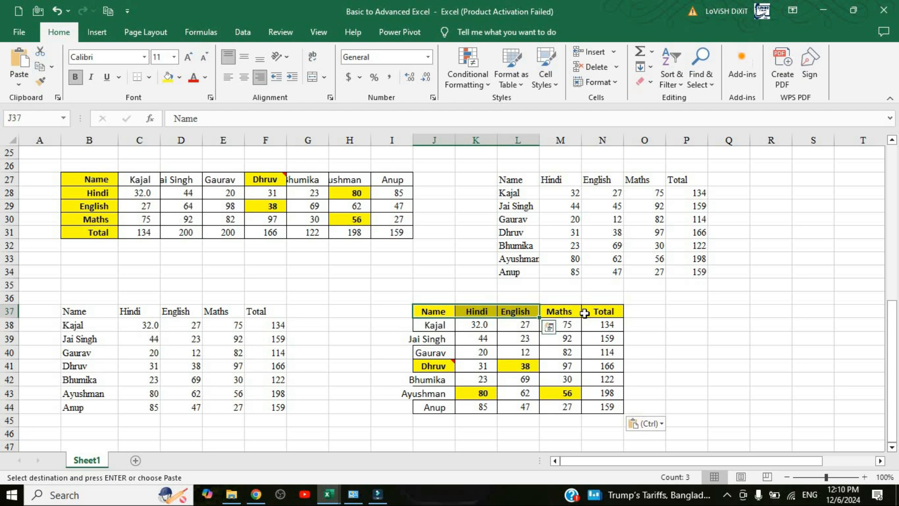
left_click(521, 370)
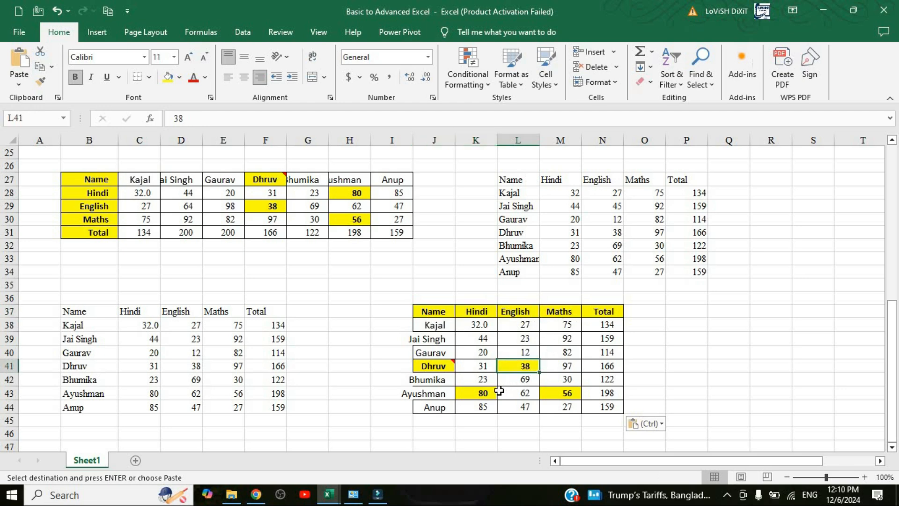
Compare cells in the pasted marks table at J37:N44 with the matching cells of the original table at B5:F12
left_click(486, 391)
left_click(442, 369)
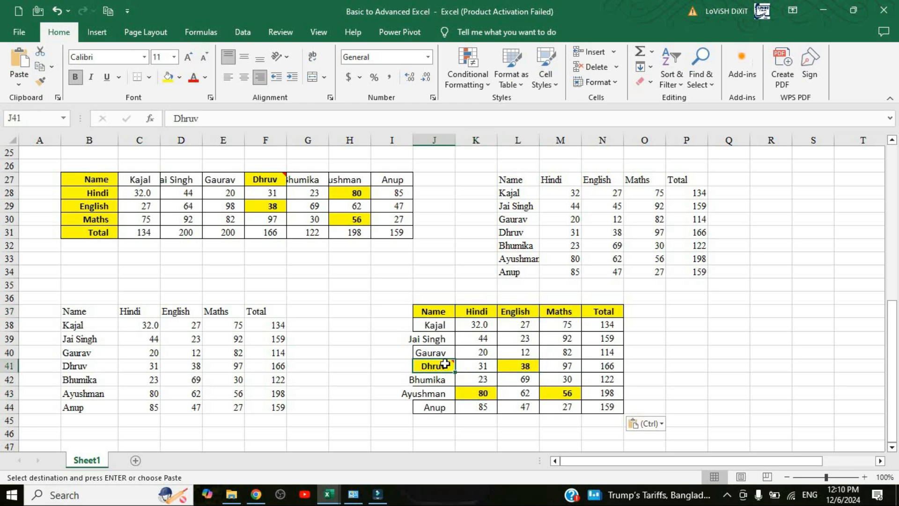
mouse_move(452, 366)
left_click(521, 323)
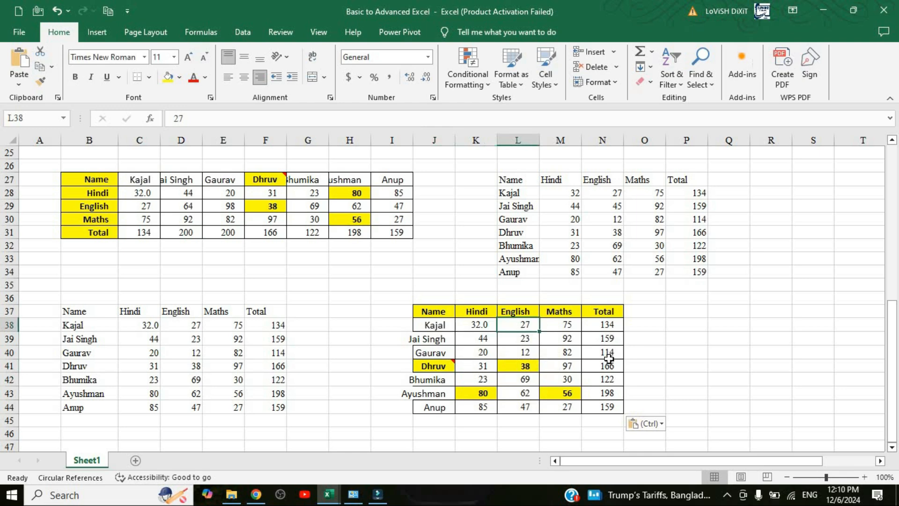
left_click(607, 338)
left_click(607, 367)
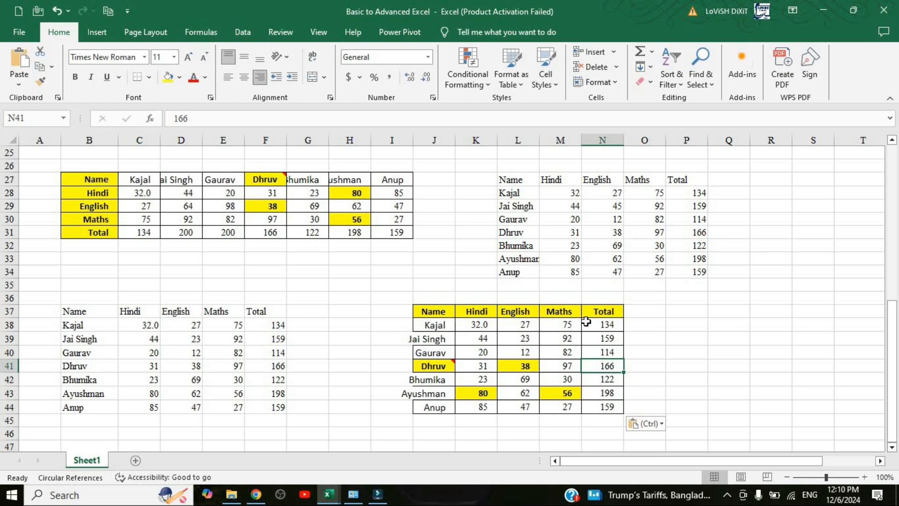
scroll(543, 327, "up", 6)
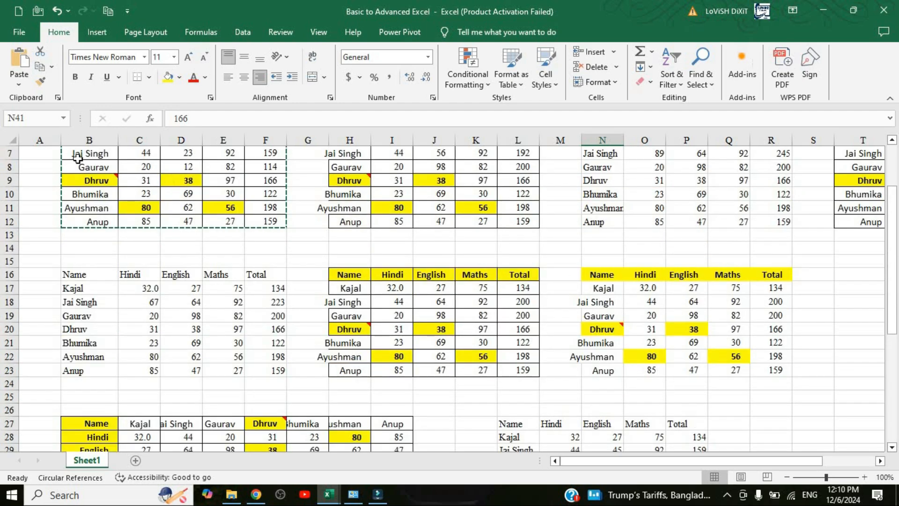
left_click(181, 180)
mouse_move(113, 176)
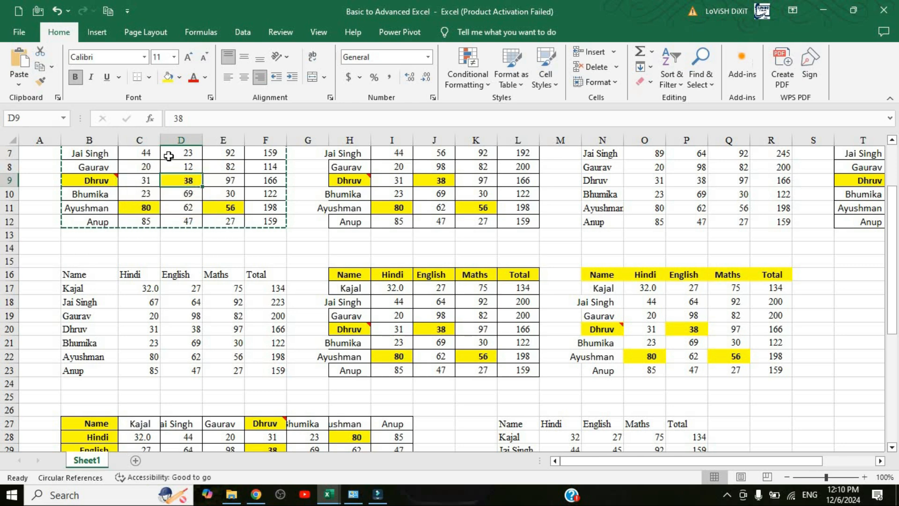
left_click(168, 156)
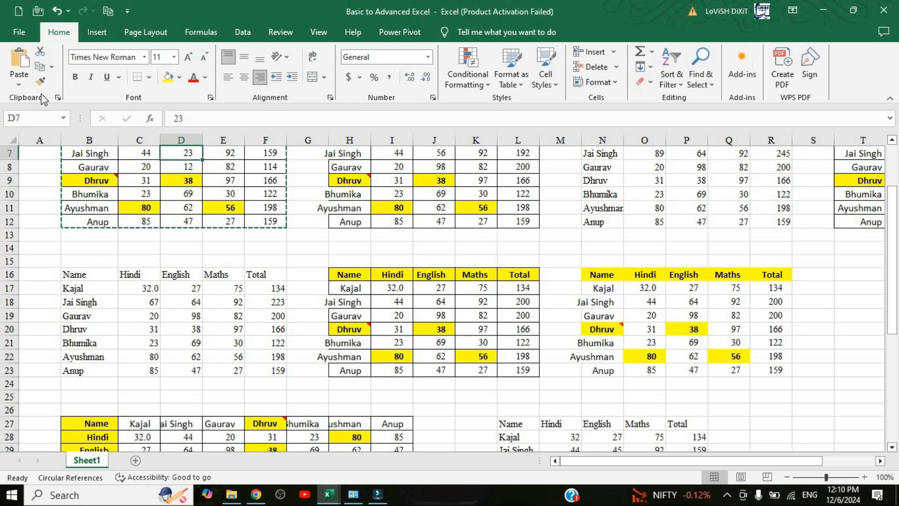
Paste only the formatting of the copied marks table B5:F12 into the empty area starting at cell B50
left_click(19, 85)
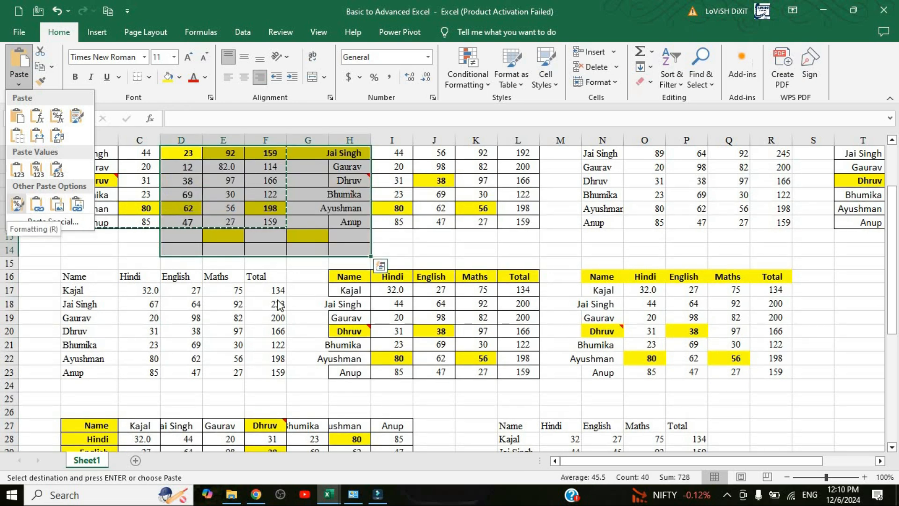
left_click(181, 180)
scroll(84, 220, "up", 2)
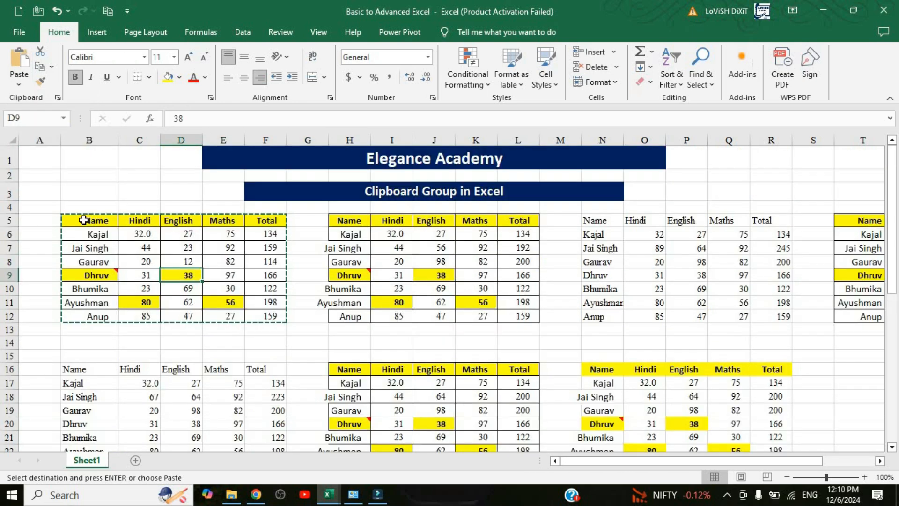
left_click_drag(83, 221, 271, 317)
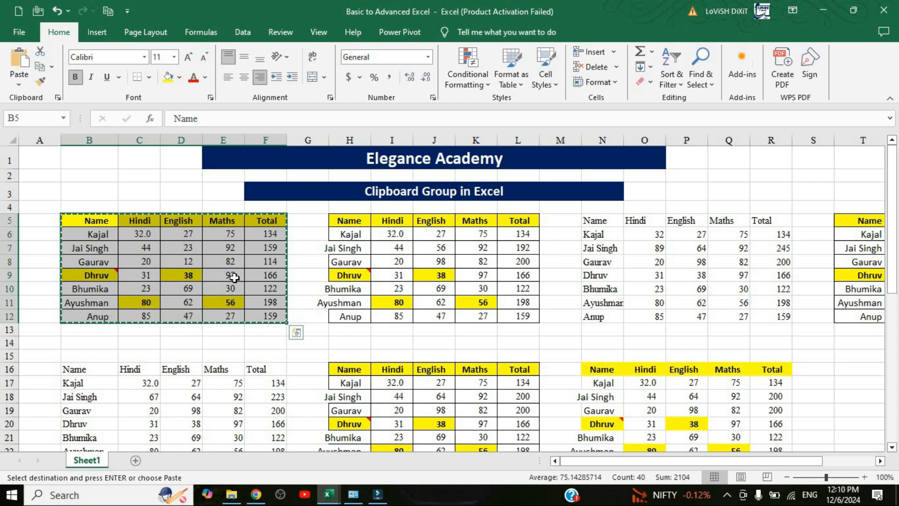
scroll(281, 263, "down", 5)
scroll(290, 257, "up", 5)
scroll(290, 257, "down", 13)
left_click(88, 290)
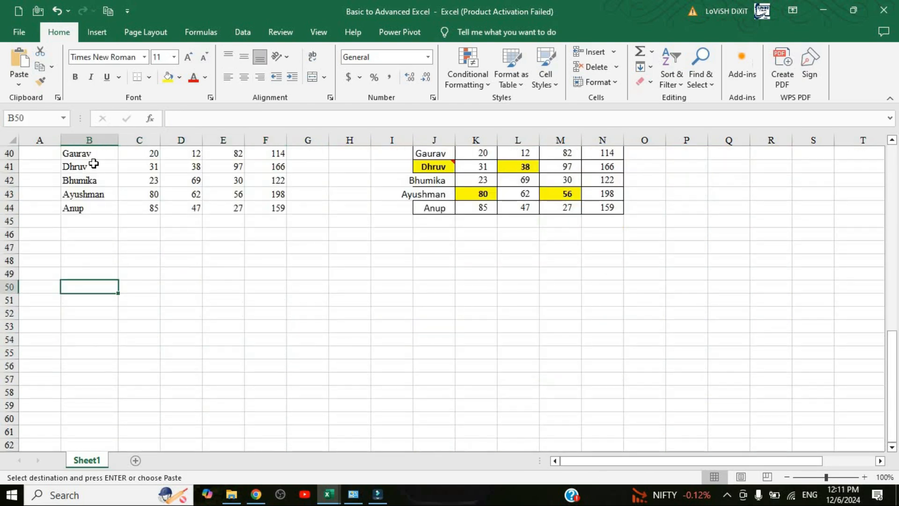
left_click(19, 84)
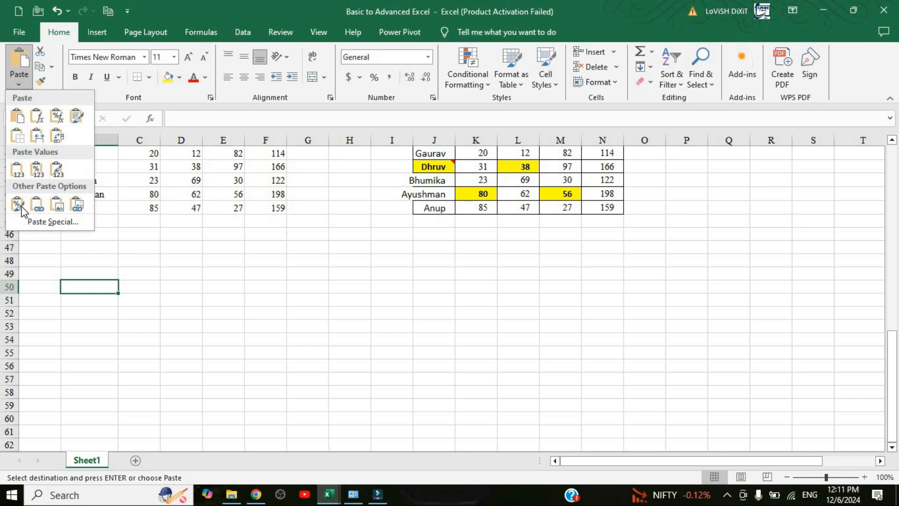
left_click(18, 207)
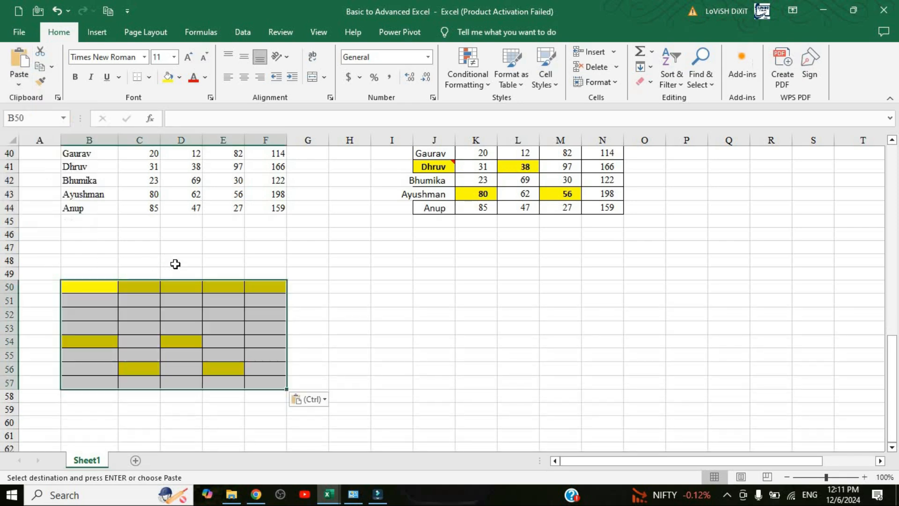
Examine the header row and the highlighted cells of the formatting-only block at B50:F57
left_click(94, 331)
left_click(95, 343)
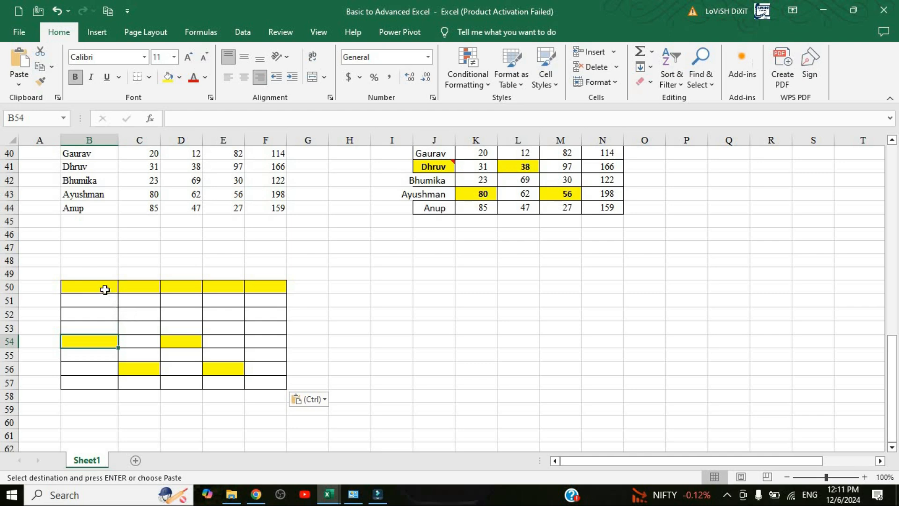
left_click_drag(96, 288, 232, 288)
left_click(173, 340)
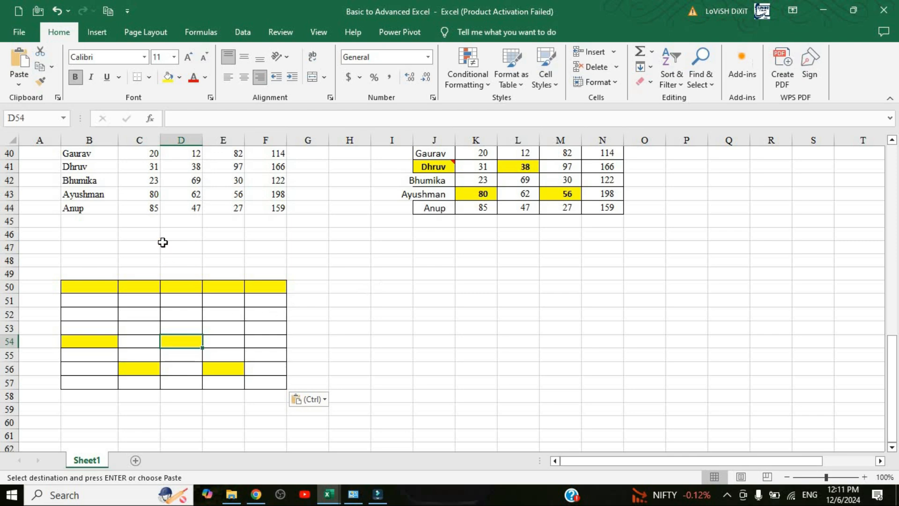
scroll(20, 154, "up", 7)
left_click(19, 84)
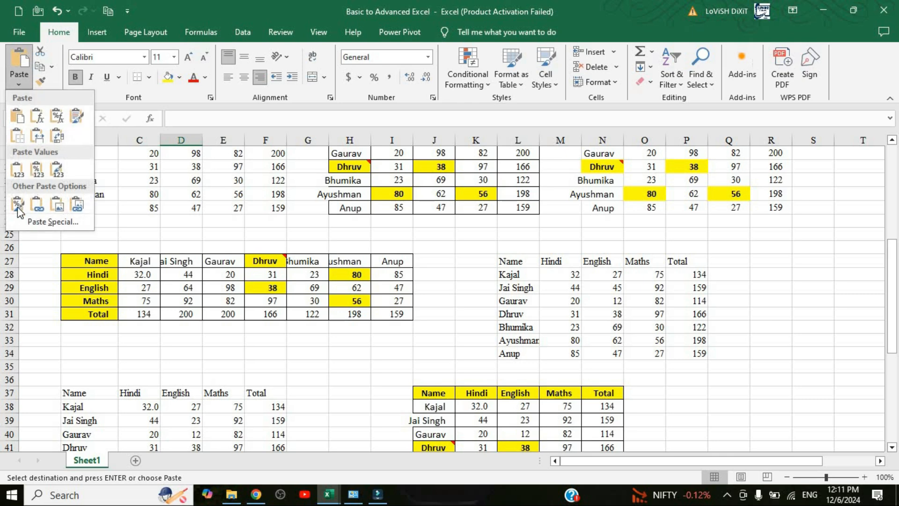
left_click(354, 339)
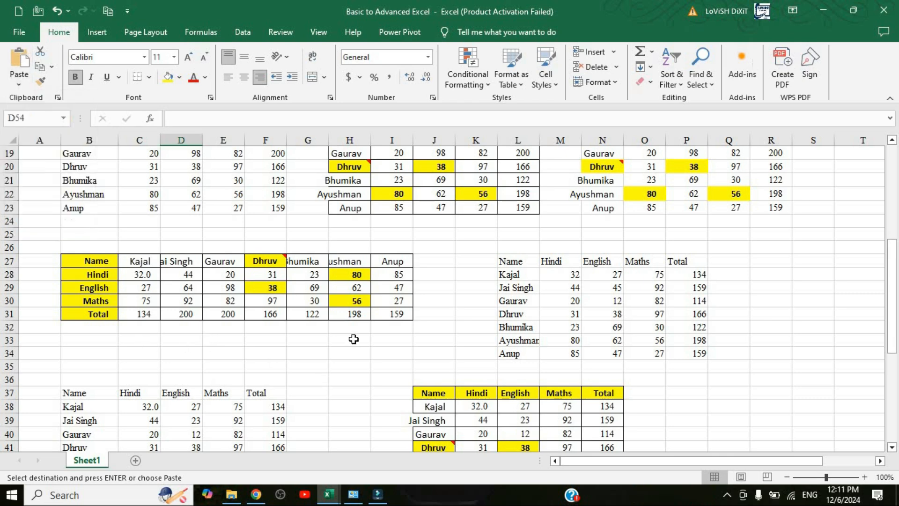
Paste the copied marks table as a link starting at cell I49, dismissing the circular reference warning, and inspect the link formula in J51
scroll(341, 332, "down", 6)
left_click(408, 319)
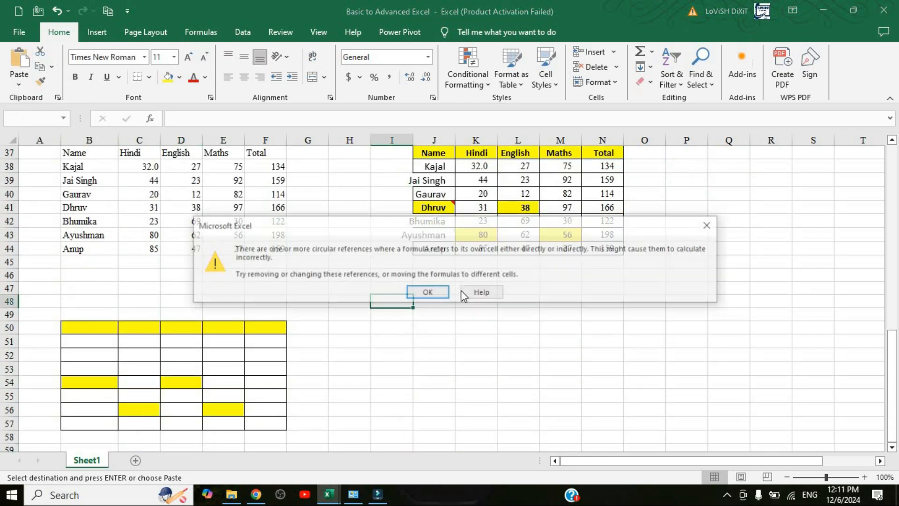
left_click(431, 293)
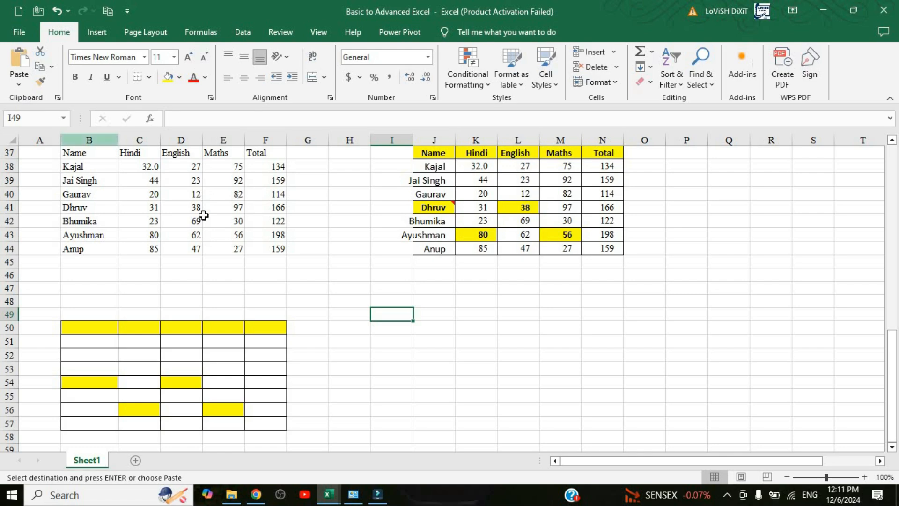
scroll(145, 219, "up", 12)
scroll(287, 240, "down", 12)
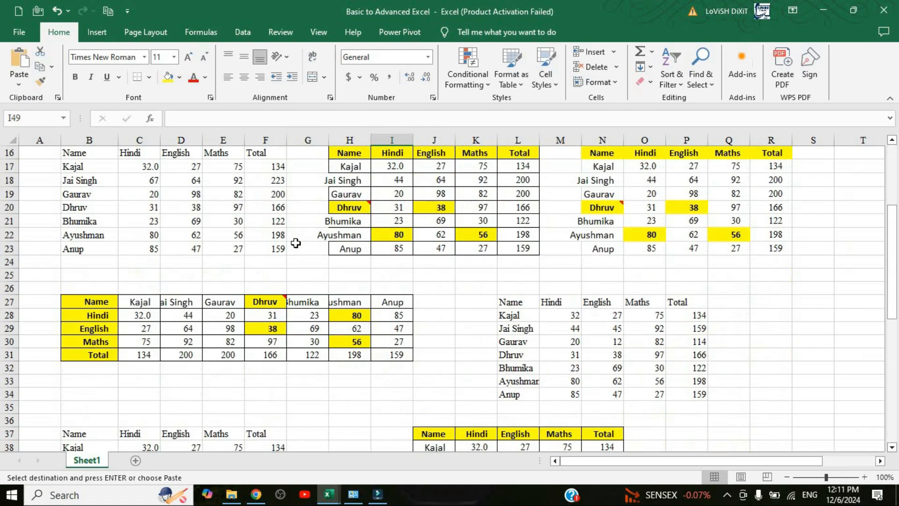
left_click(19, 84)
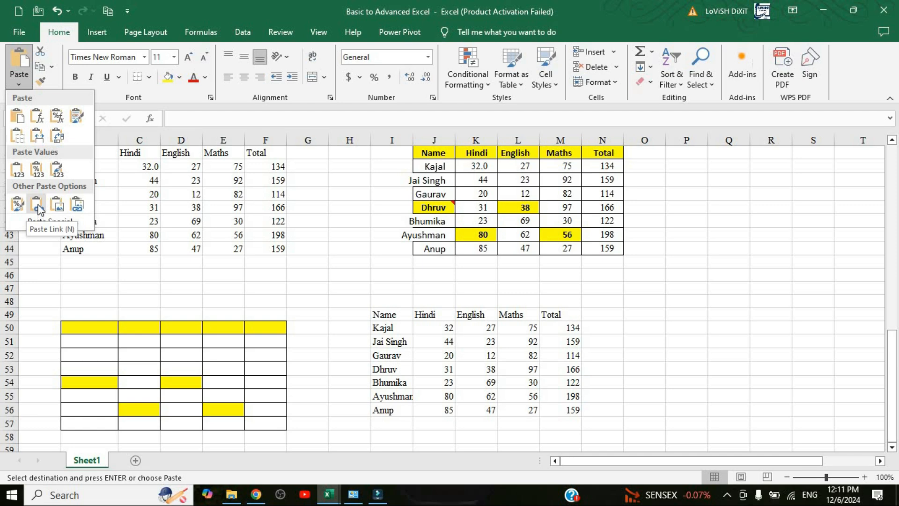
left_click(37, 203)
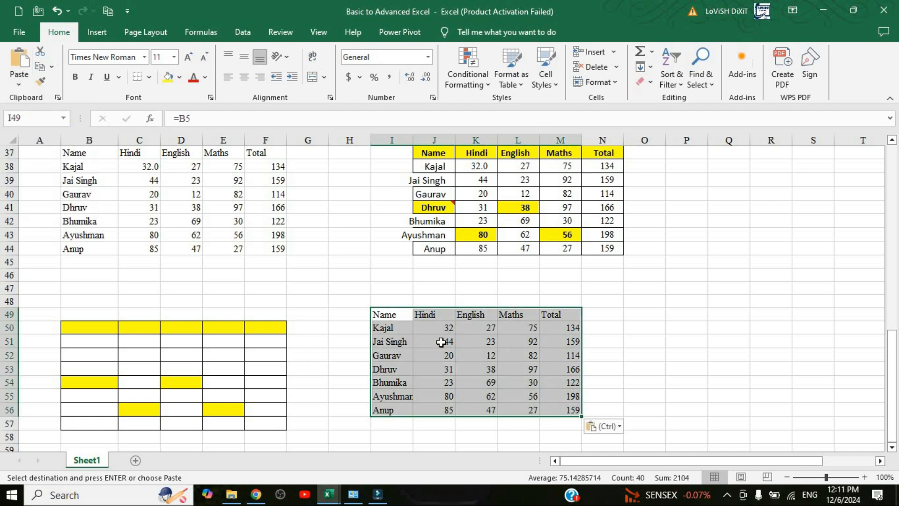
left_click(426, 344)
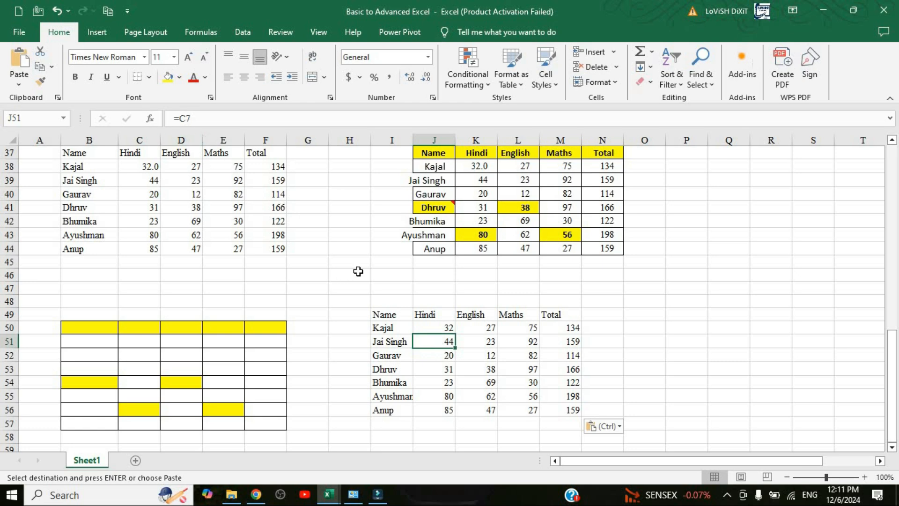
Set the first student's Hindi mark in cell C6 of the original table to 78
scroll(267, 248, "up", 12)
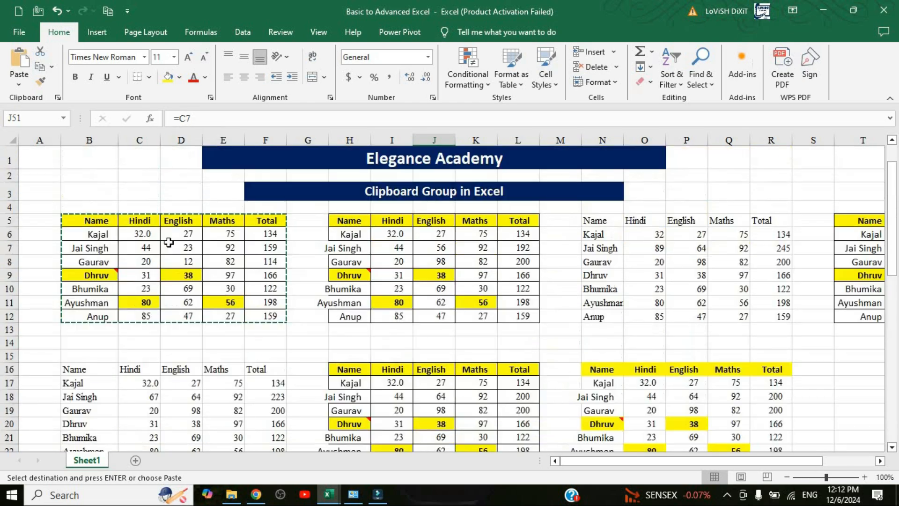
left_click(148, 236)
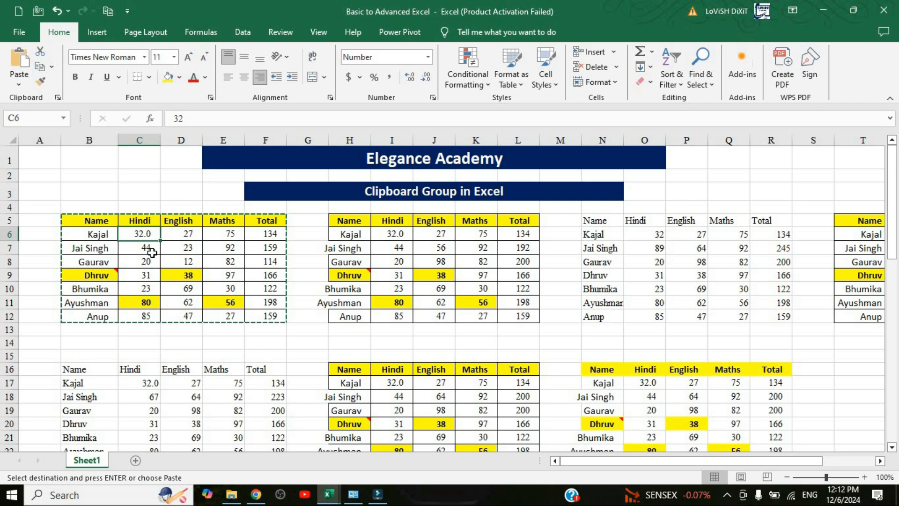
key("F2")
key("BackSpace")
key("BackSpace")
type("78")
left_click(155, 277)
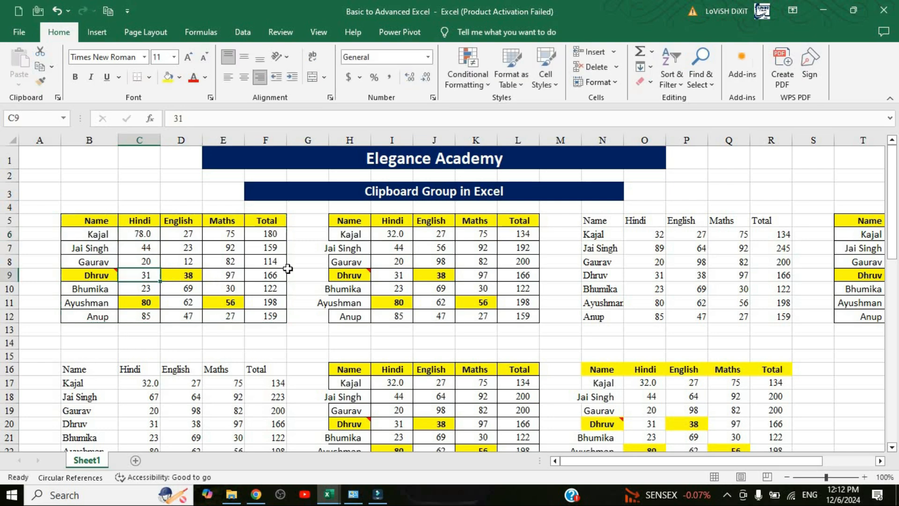
Check the first student's Hindi mark and its formula in cell J50 of the linked table
scroll(347, 293, "down", 9)
scroll(466, 355, "down", 3)
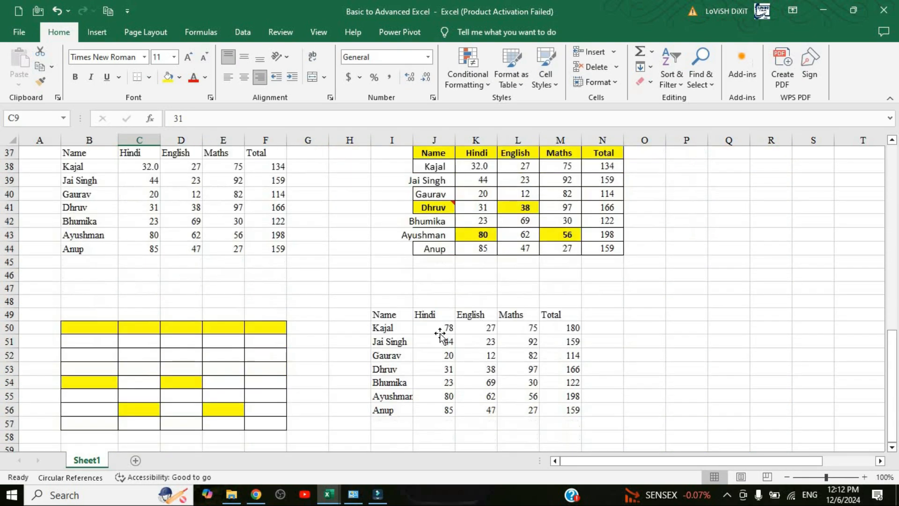
left_click(445, 332)
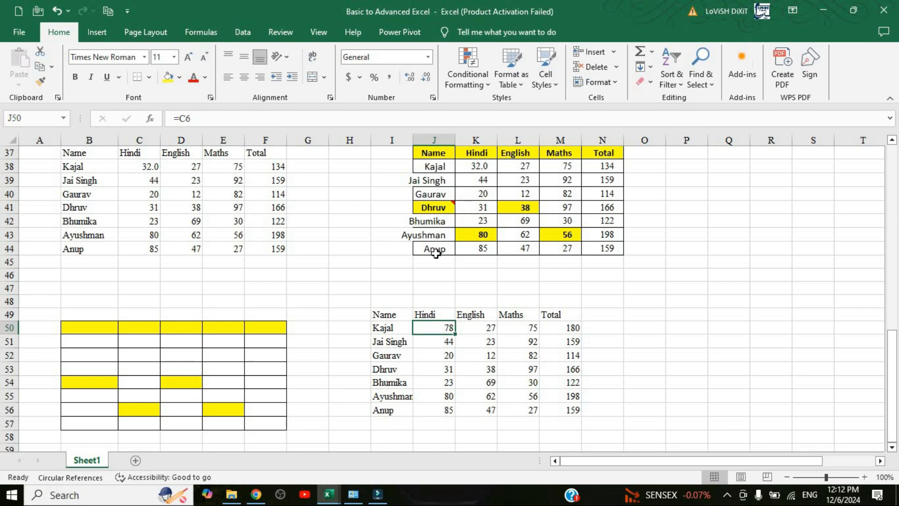
Check the same Hindi mark in the other pasted copies, in cells C17, I17, O17, O6 and I6
scroll(437, 255, "up", 4)
scroll(468, 263, "up", 2)
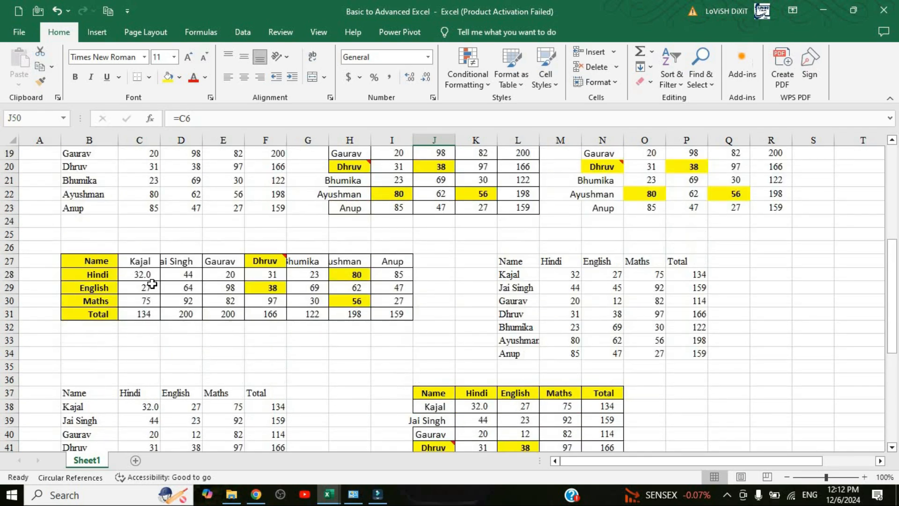
scroll(152, 284, "up", 4)
left_click(153, 286)
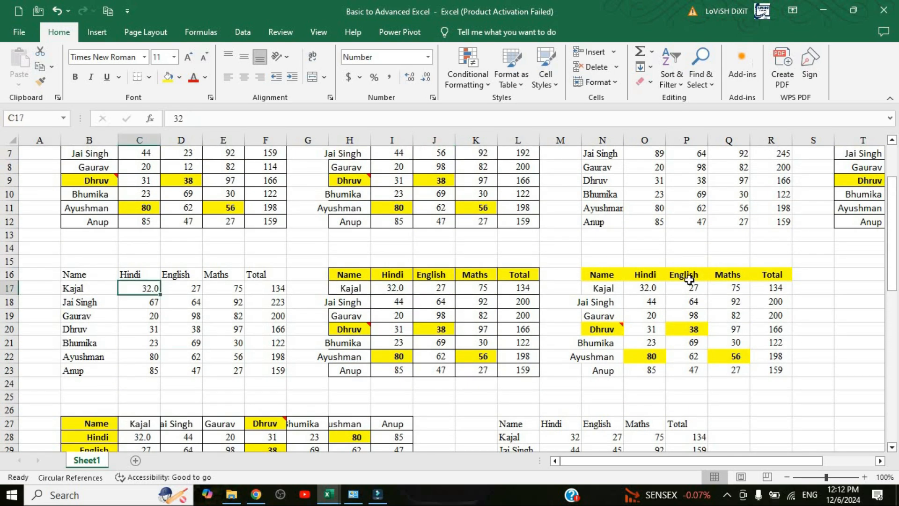
left_click(401, 292)
left_click(646, 291)
scroll(646, 281, "up", 2)
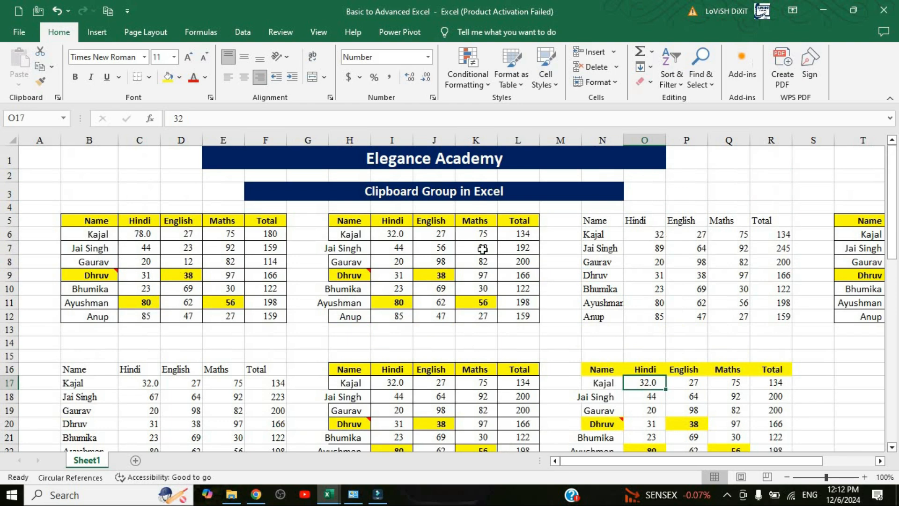
left_click(653, 233)
left_click(394, 234)
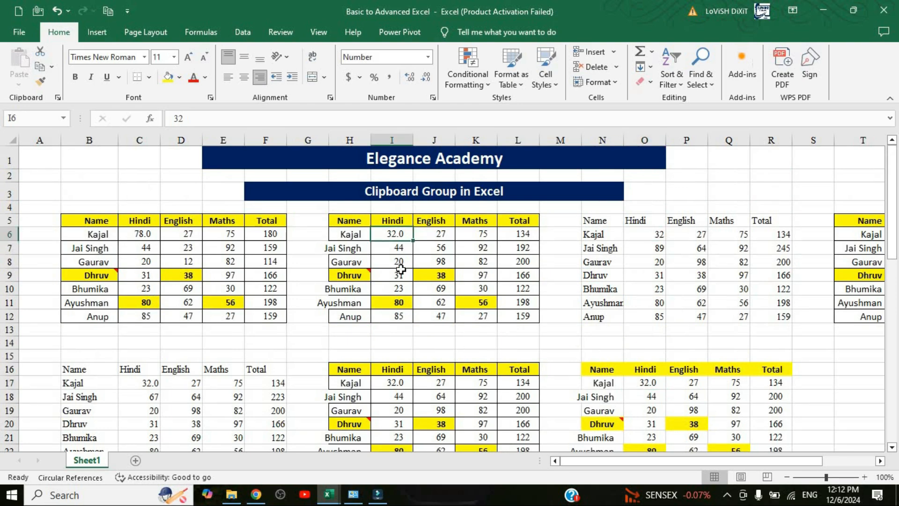
Recheck the linked Hindi mark in cell J50 and go back to the original table for comparison
scroll(402, 272, "down", 2)
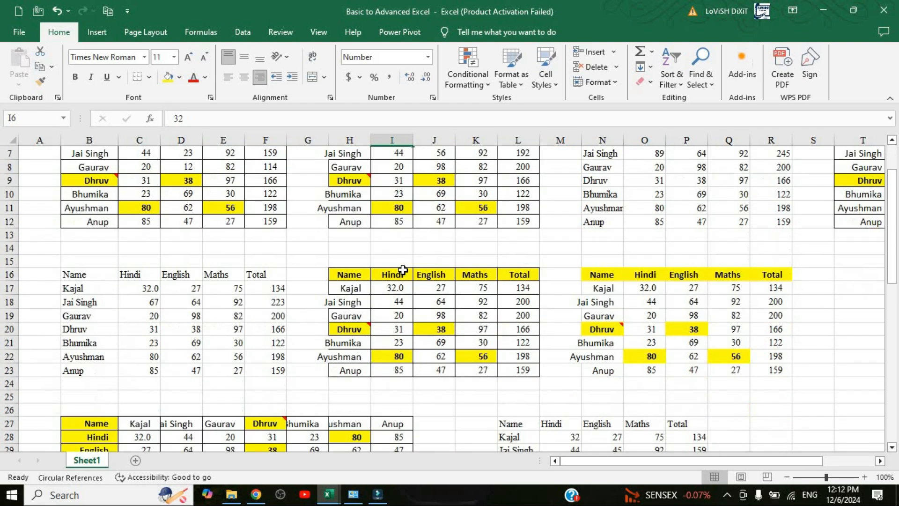
scroll(402, 276, "down", 9)
scroll(436, 250, "down", 3)
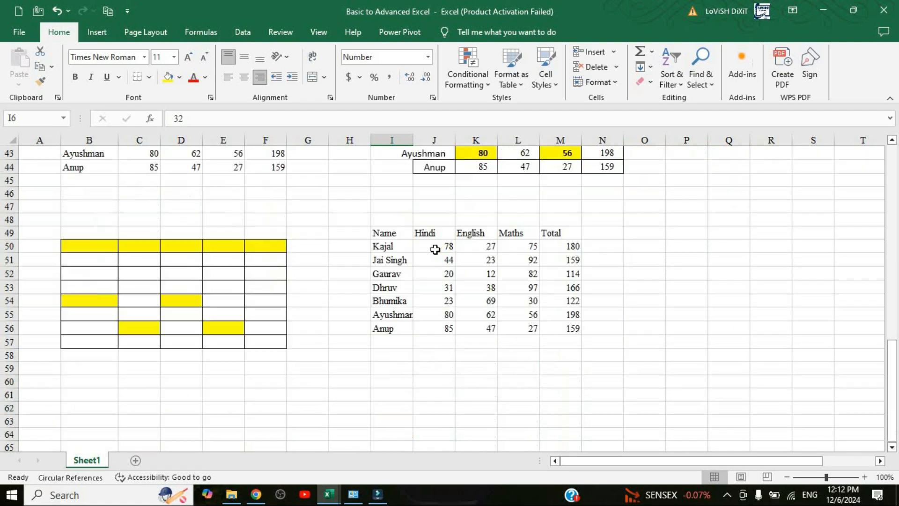
left_click(436, 250)
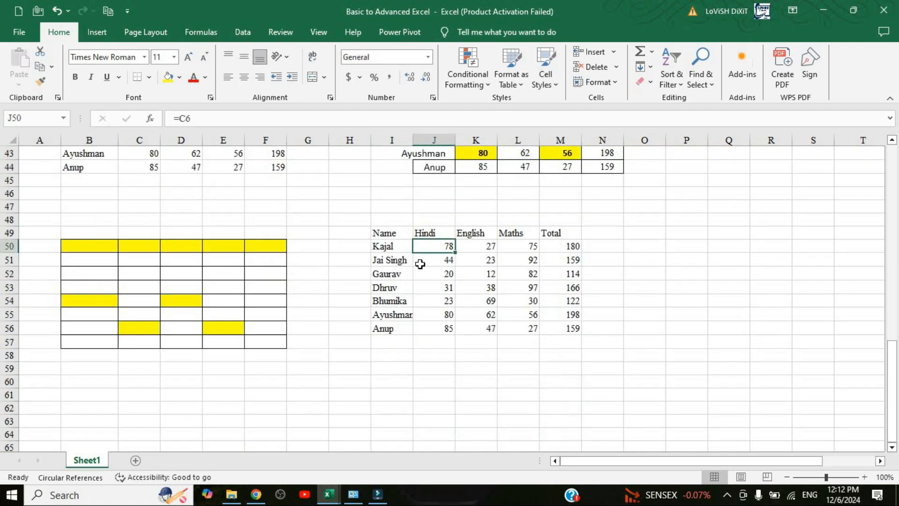
scroll(364, 292, "up", 14)
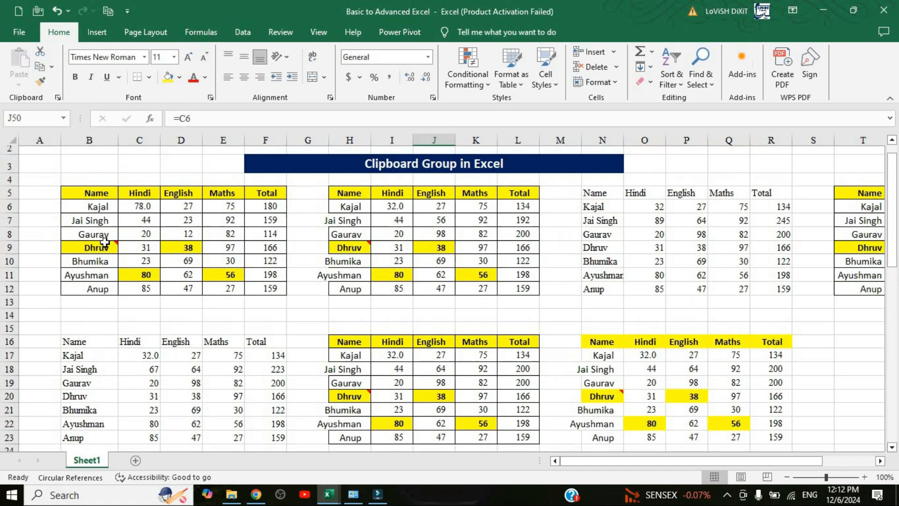
Copy the original marks table B5:F12, paste it as a Picture, and move the picture off the source table
left_click(94, 231)
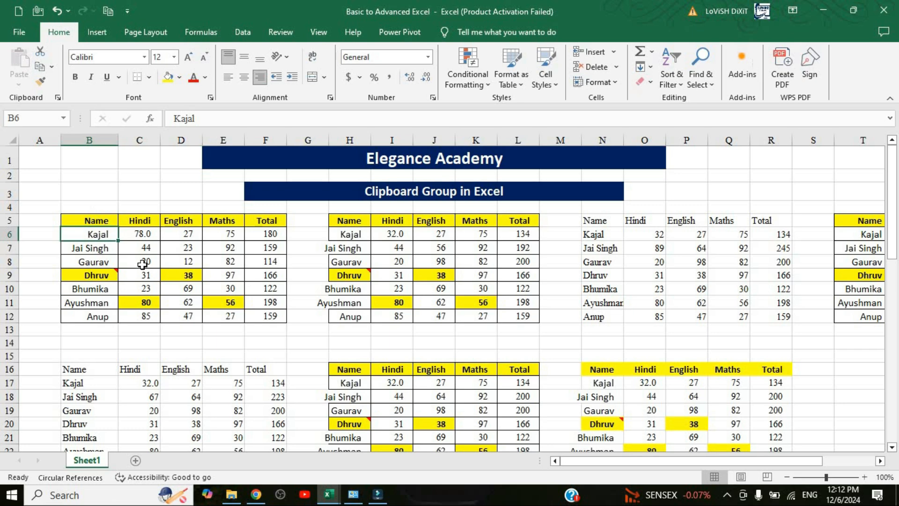
left_click_drag(89, 220, 272, 316)
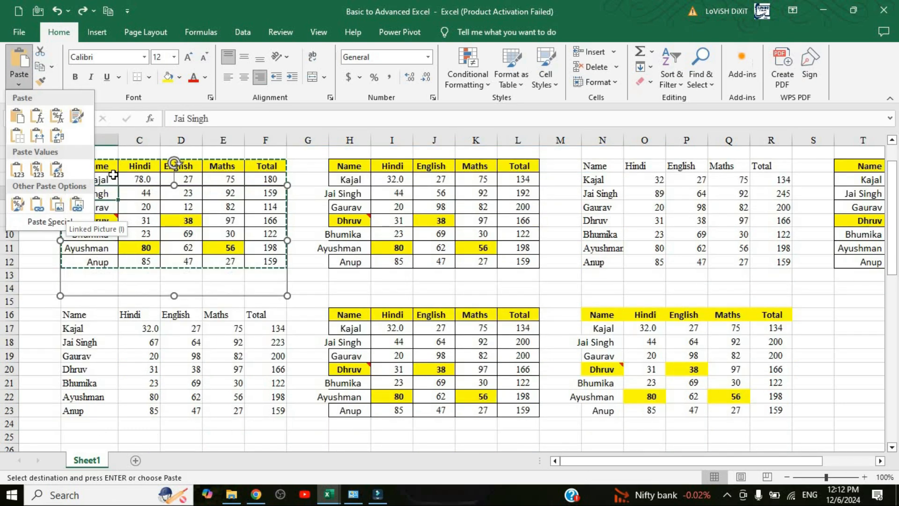
left_click(113, 175)
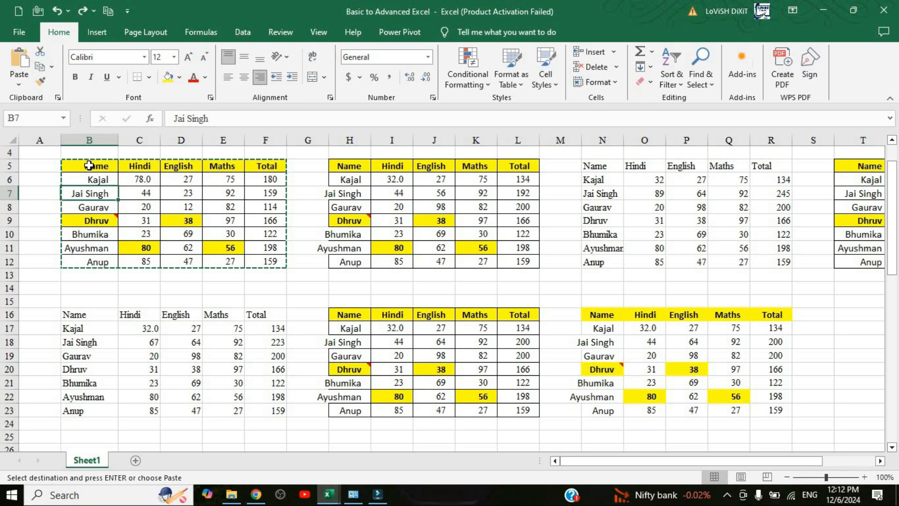
left_click(51, 67)
left_click_drag(256, 262, 274, 262)
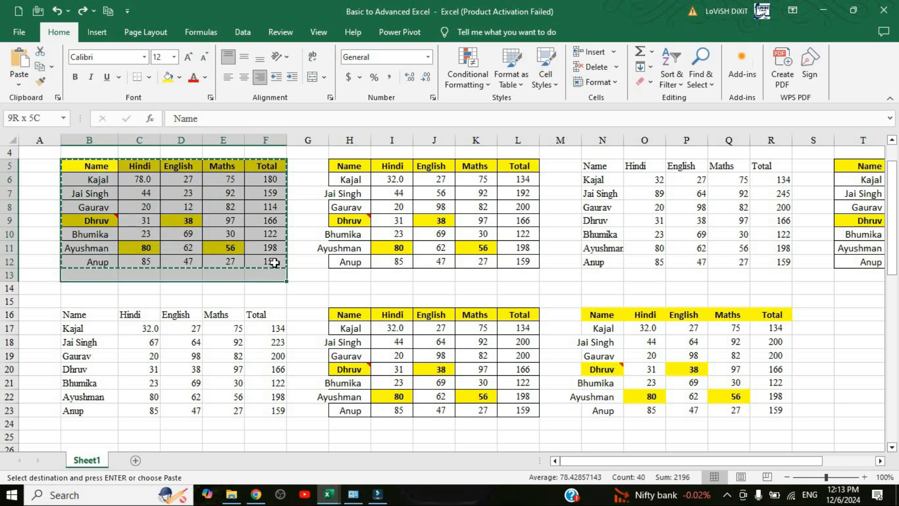
left_click(18, 84)
left_click(57, 203)
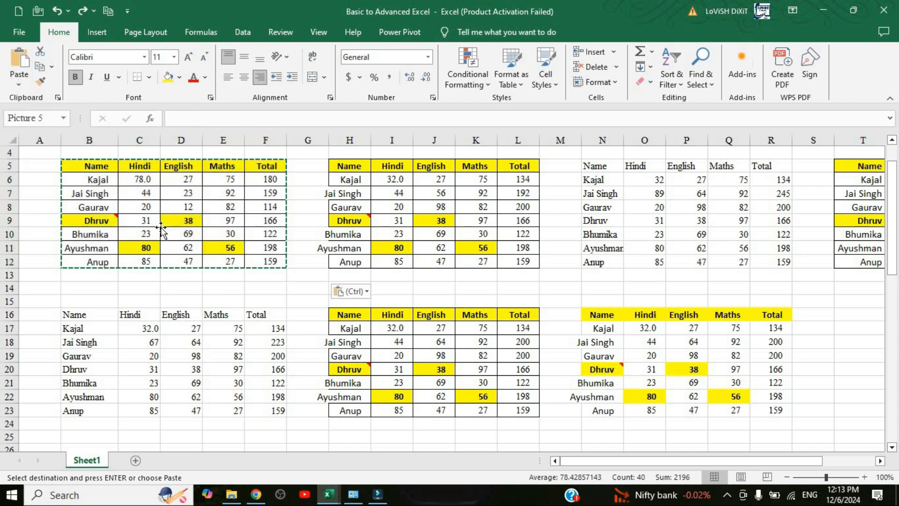
left_click_drag(209, 241, 358, 202)
left_click_drag(610, 218, 466, 265)
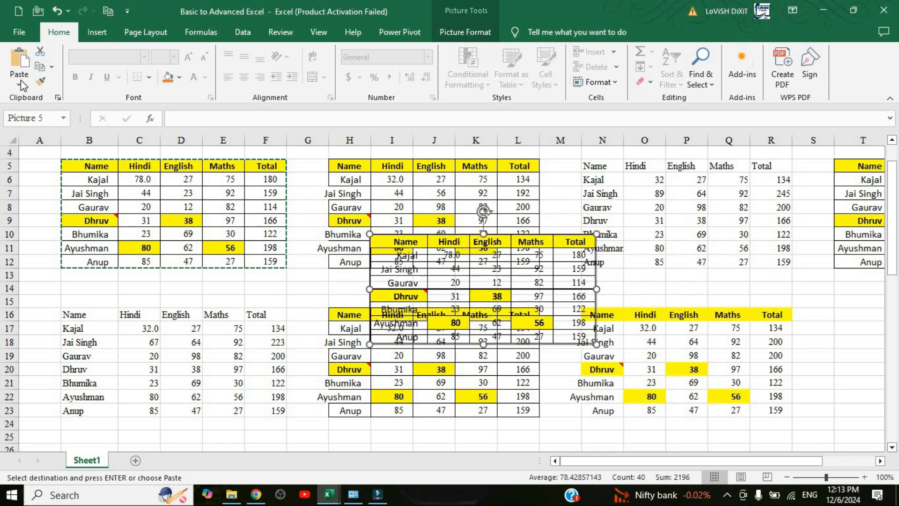
Reselect the original marks table B5:F12 and view the available paste options
left_click(19, 81)
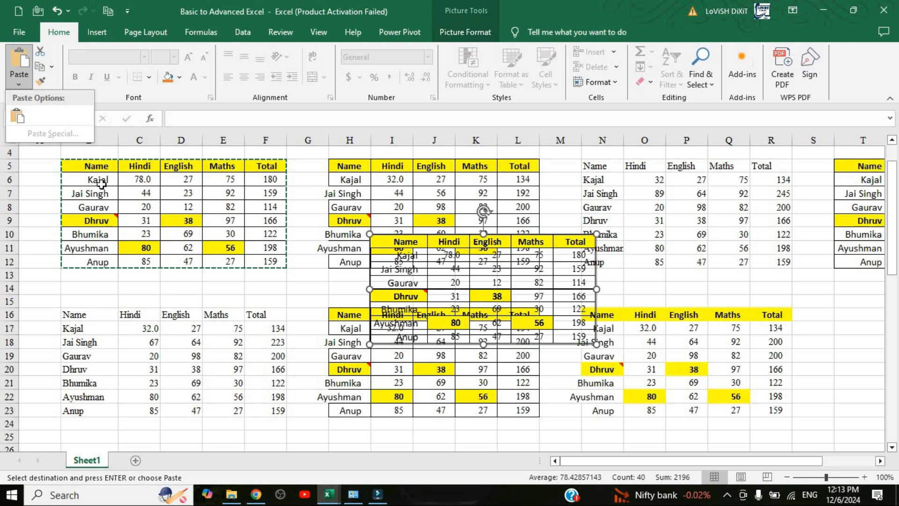
left_click_drag(89, 166, 263, 259)
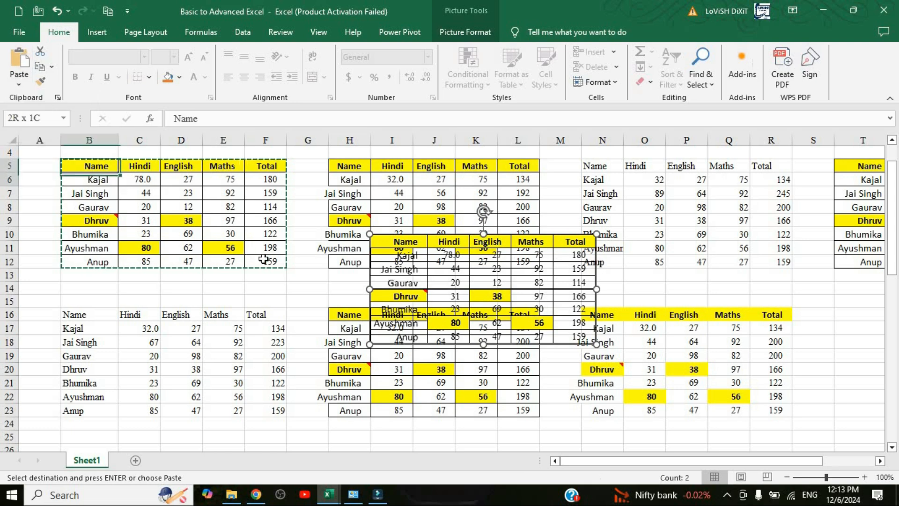
left_click(19, 83)
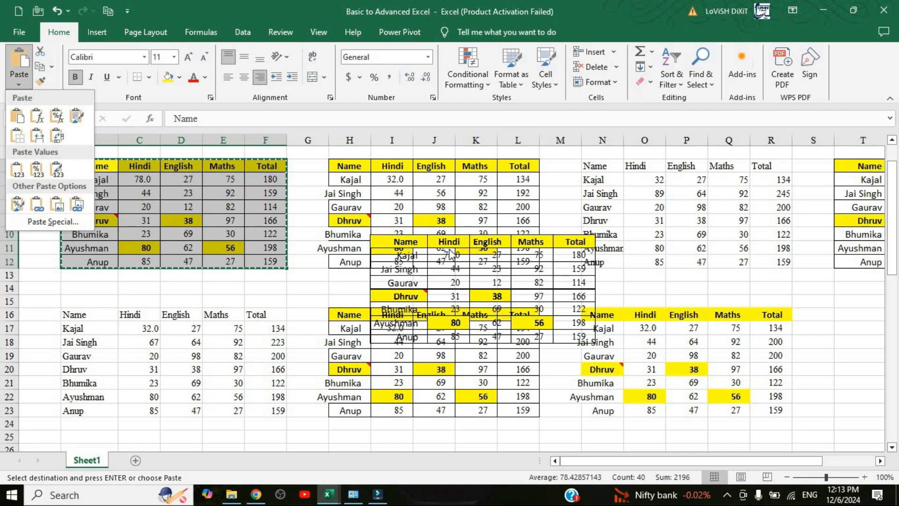
Move the pasted picture down beside the linked table, over about O49:S56
left_click(482, 274)
left_click(488, 287)
left_click_drag(488, 288, 649, 242)
scroll(485, 178, "down", 4)
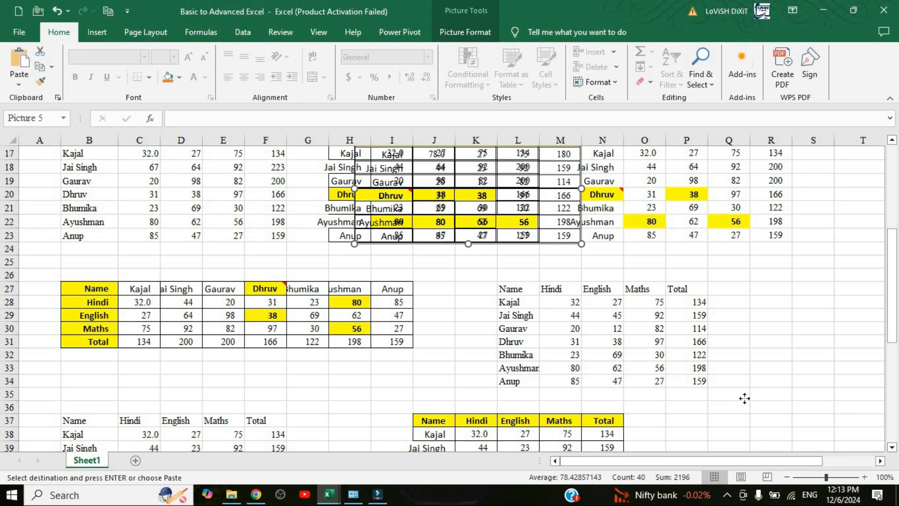
left_click_drag(486, 178, 764, 408)
scroll(505, 260, "down", 9)
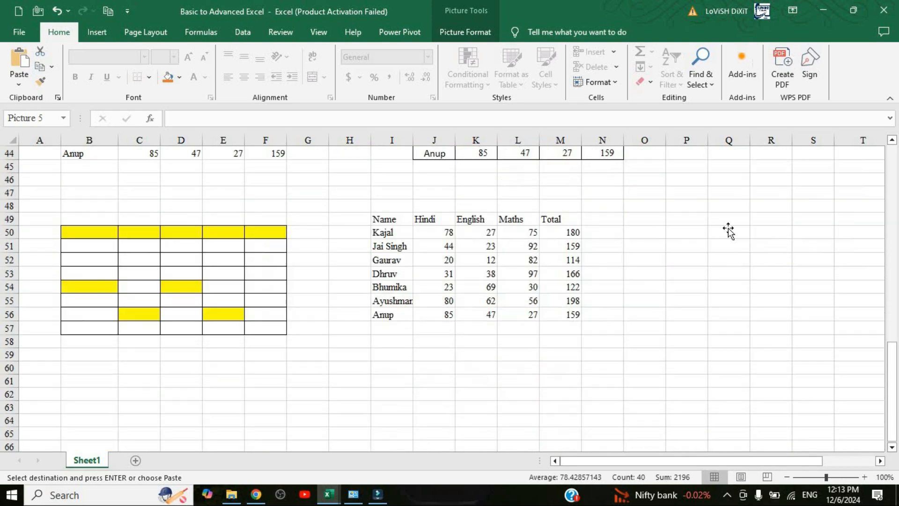
scroll(729, 230, "up", 3)
left_click_drag(729, 220, 714, 429)
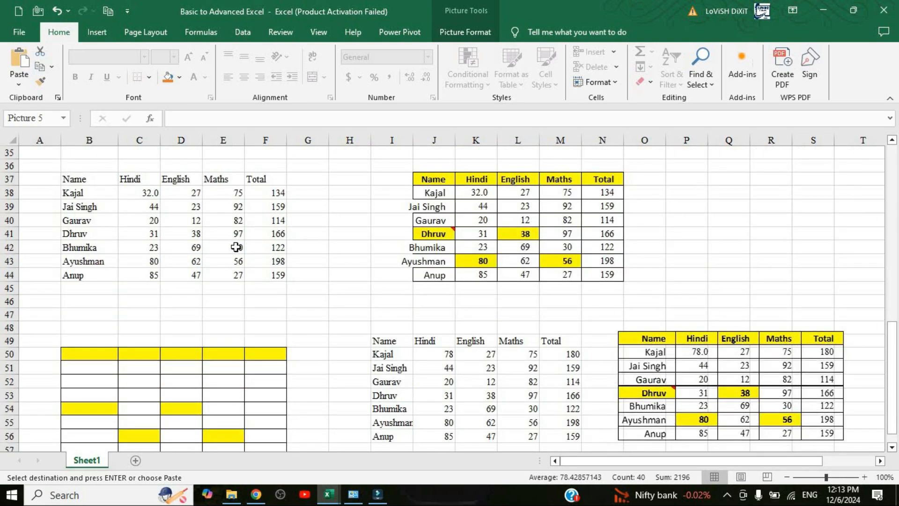
Paste the copied marks table B5:F12 as a Linked Picture at cell C63 and shift it slightly to the right
scroll(236, 248, "up", 12)
left_click_drag(89, 221, 264, 316)
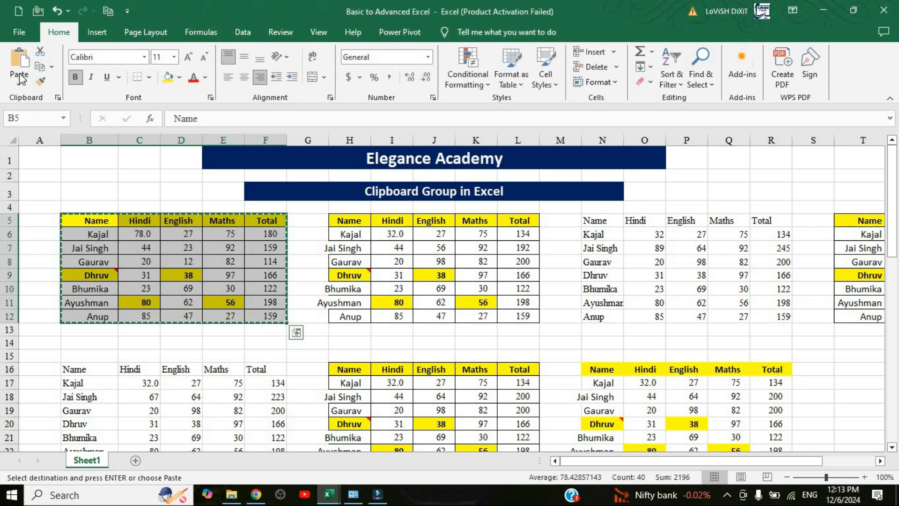
left_click(19, 83)
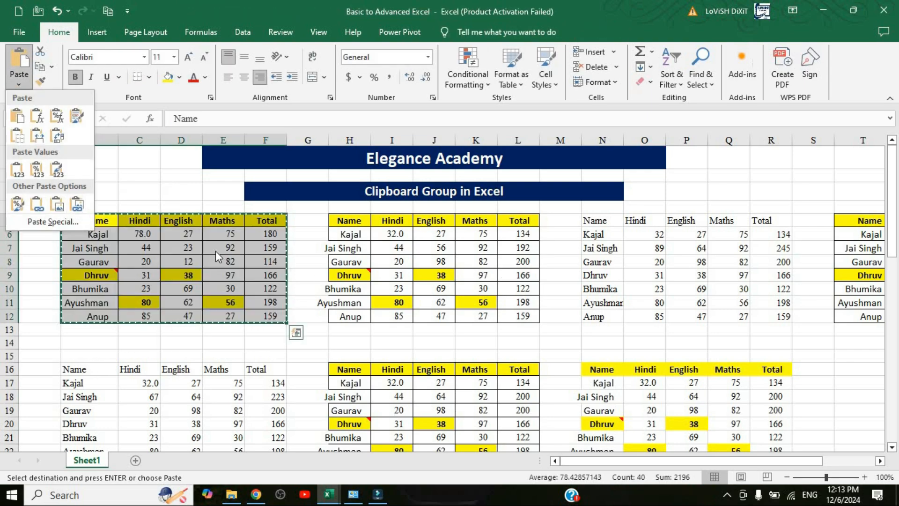
scroll(428, 251, "down", 10)
scroll(206, 301, "down", 7)
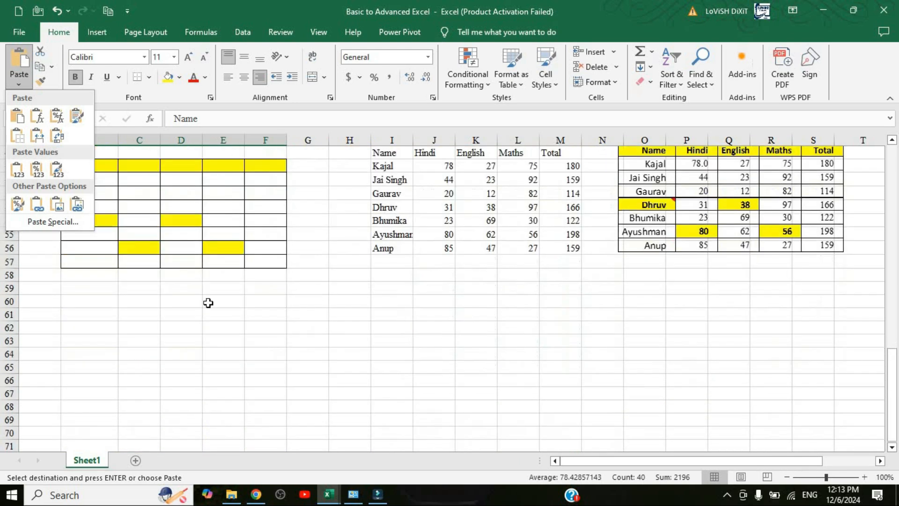
left_click(139, 259)
left_click(19, 82)
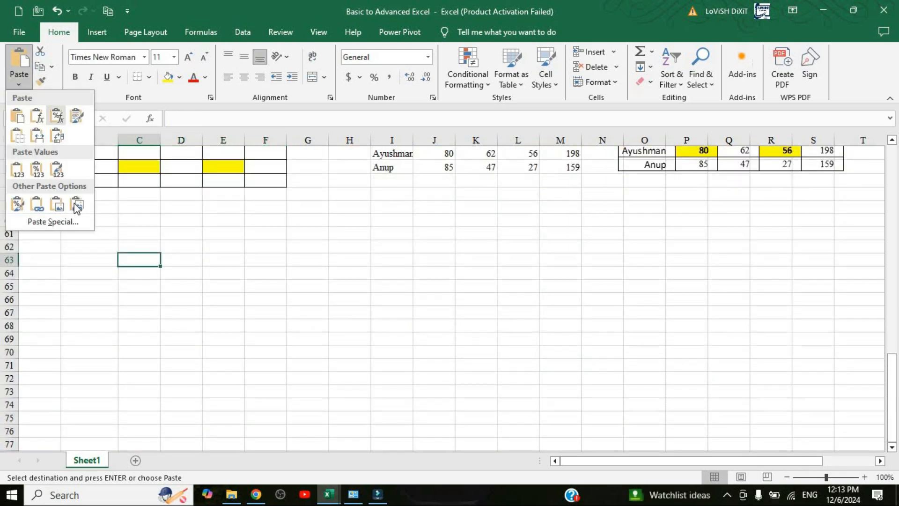
left_click(75, 203)
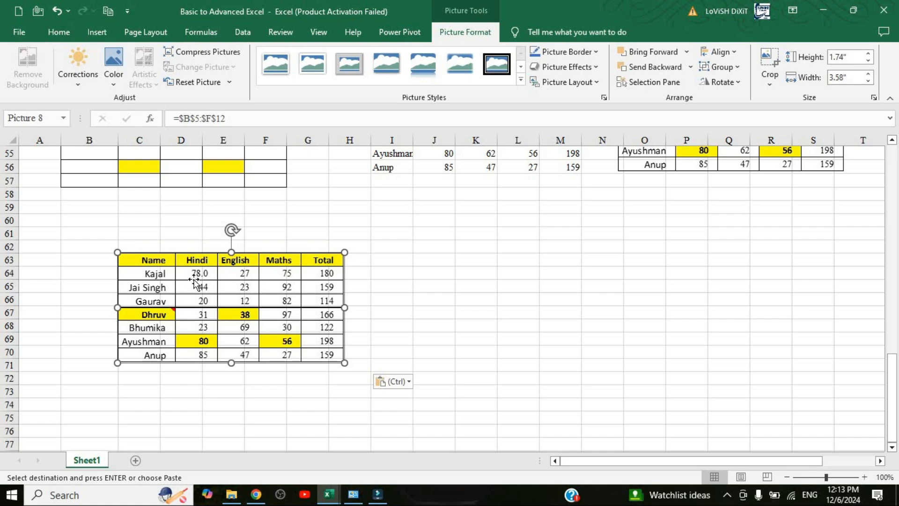
mouse_move(209, 285)
left_mouse_down()
mouse_move(227, 289)
mouse_move(207, 279)
mouse_move(226, 282)
left_mouse_up()
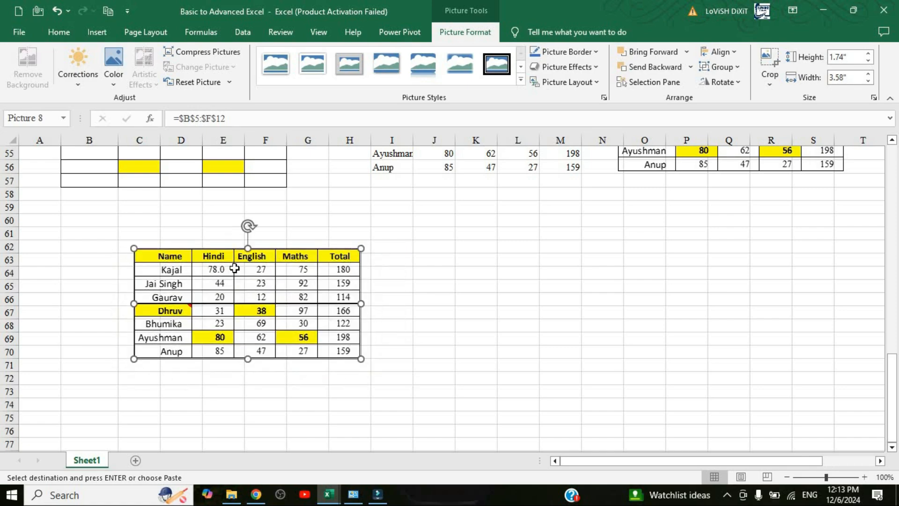
Set the first student's Hindi mark in cell C6 of the original table to 100
scroll(233, 267, "up", 7)
scroll(232, 266, "up", 11)
left_click(145, 233)
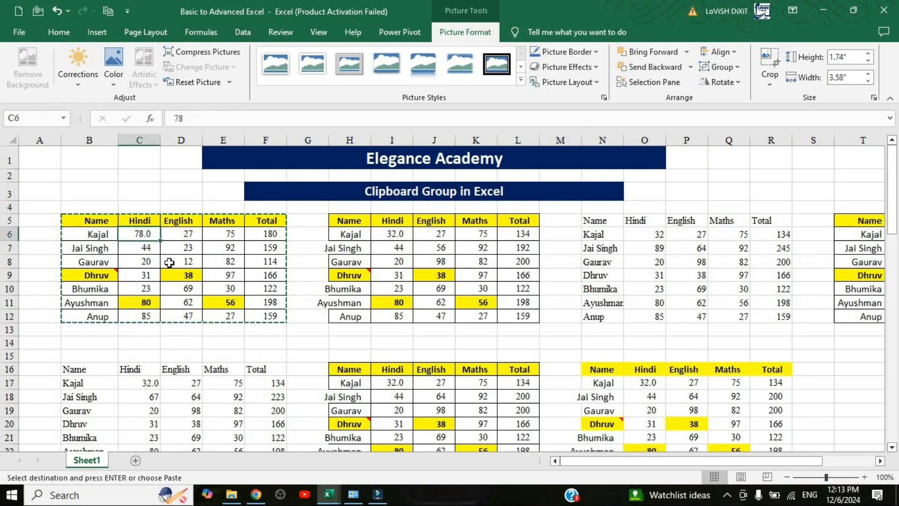
type("1")
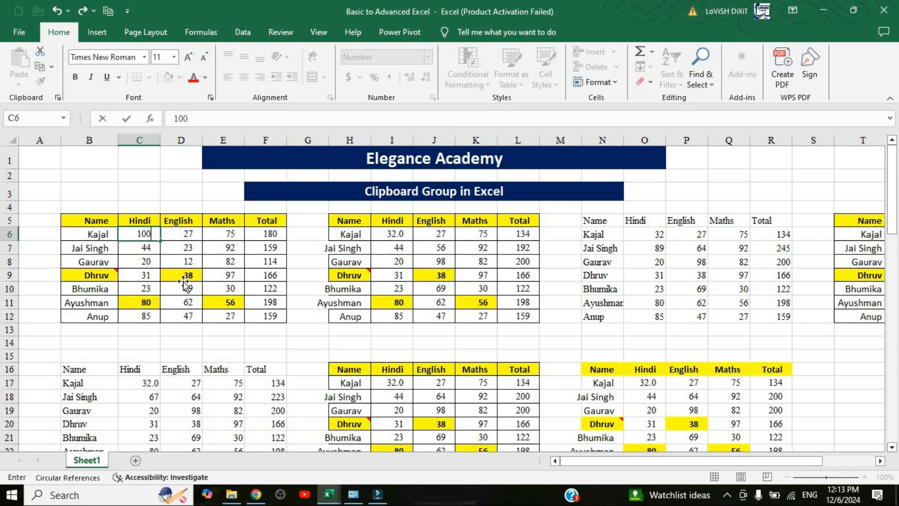
type("00")
left_click(185, 284)
Check the first student's Hindi mark in the linked table, the plain picture and the linked picture
scroll(187, 281, "down", 12)
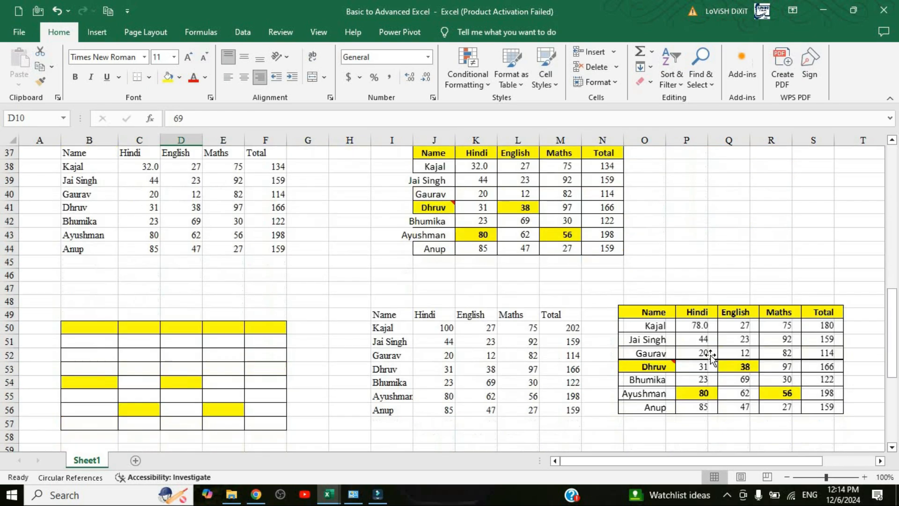
left_click(711, 354)
scroll(714, 242, "down", 2)
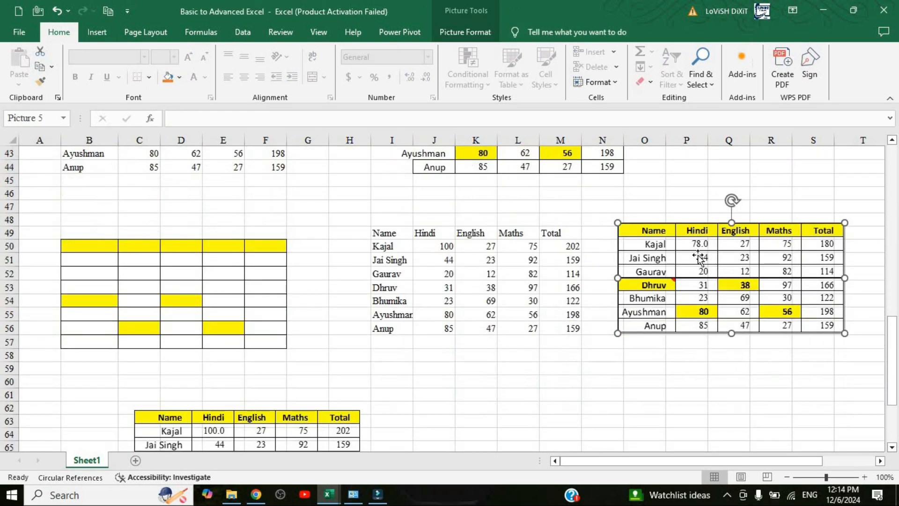
scroll(260, 311, "down", 3)
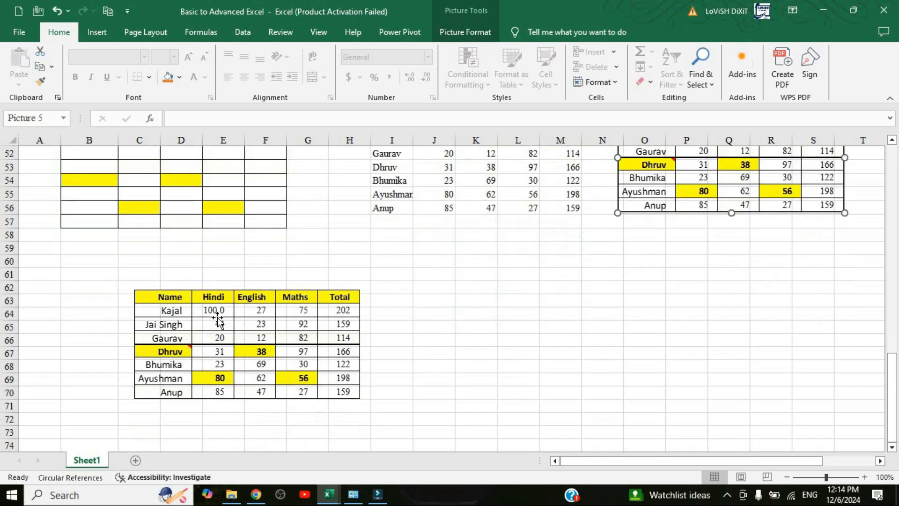
left_click(207, 331)
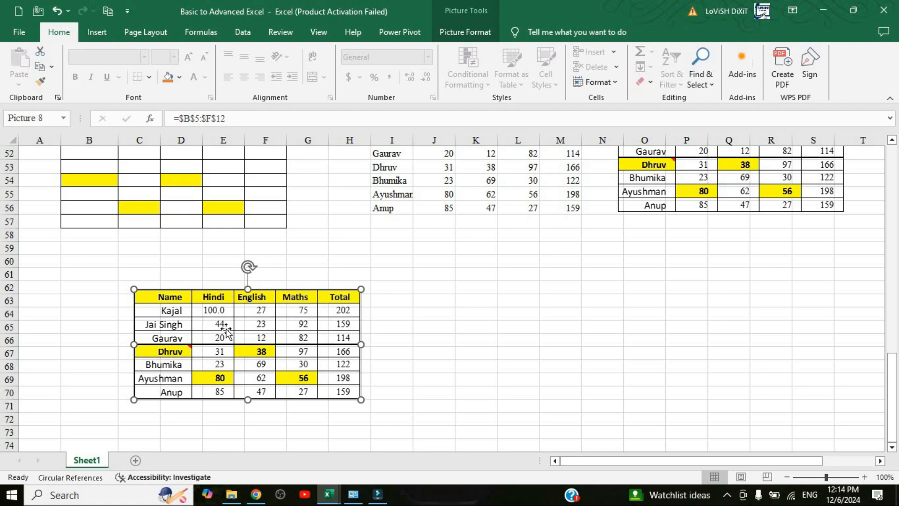
Compare the linked picture's marks with the original table and deselect the picture
scroll(226, 332, "up", 14)
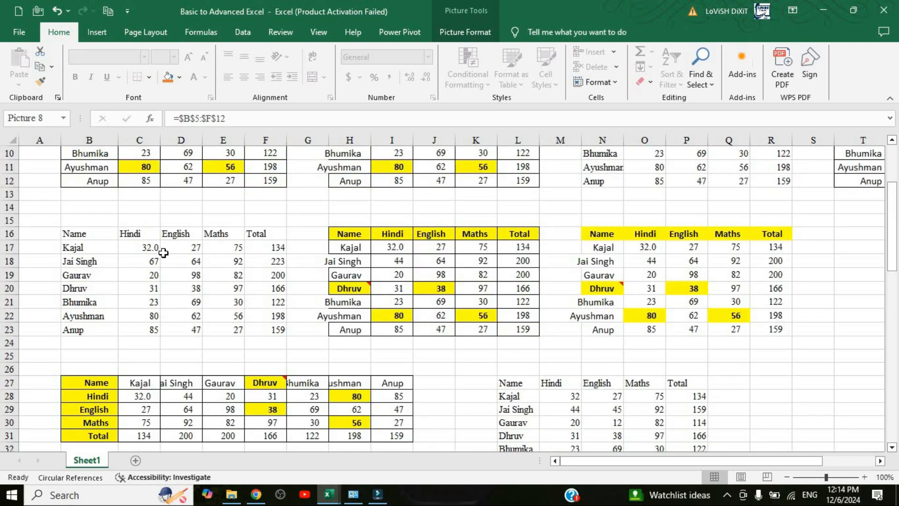
scroll(163, 253, "up", 3)
scroll(161, 250, "down", 17)
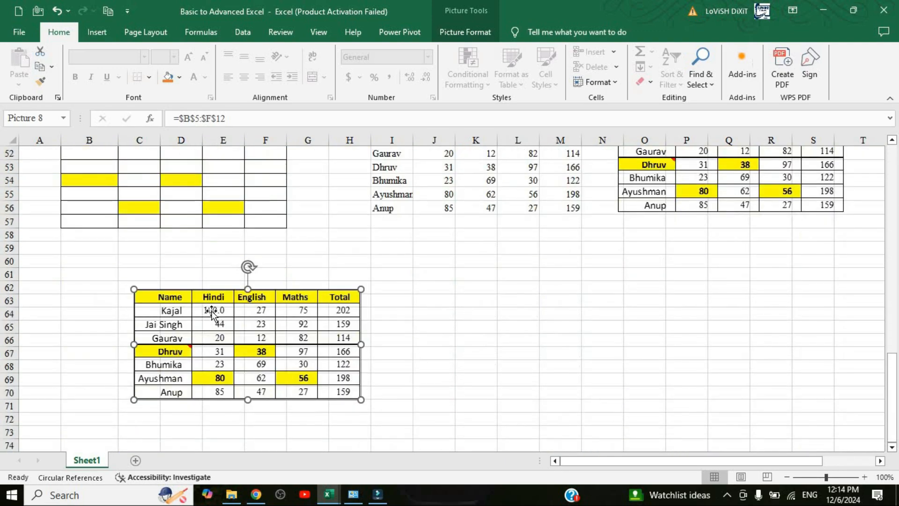
left_click(438, 298)
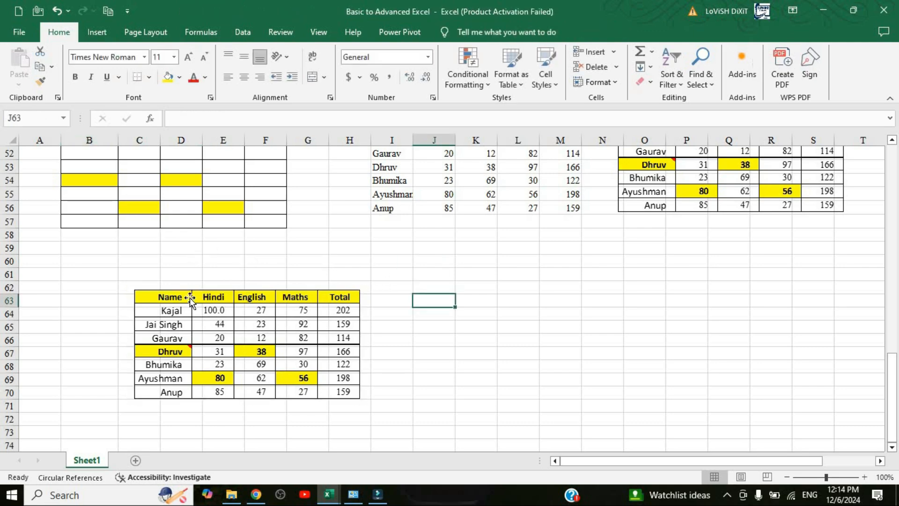
Copy the original marks table B5:F12 again, review the Paste Special options, and close the dialog
scroll(191, 301, "up", 17)
left_click_drag(89, 220, 271, 318)
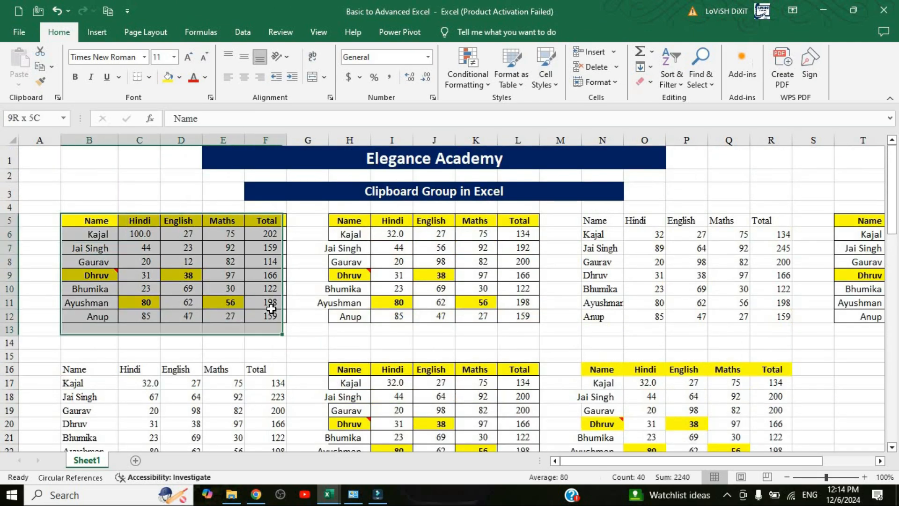
key("ctrl+c")
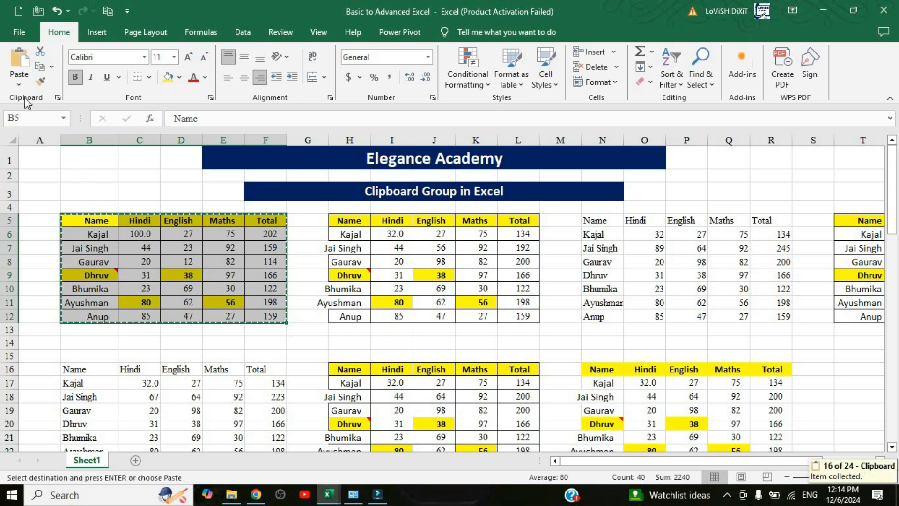
left_click(19, 85)
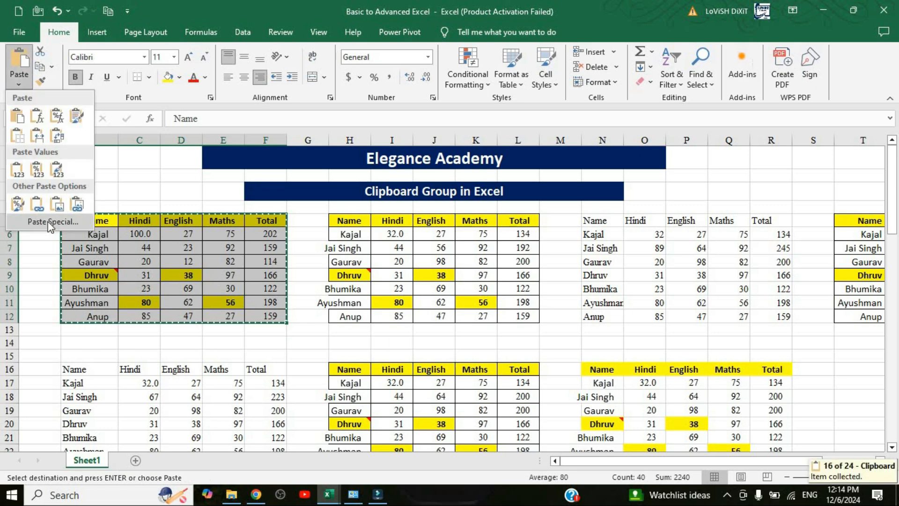
left_click(47, 221)
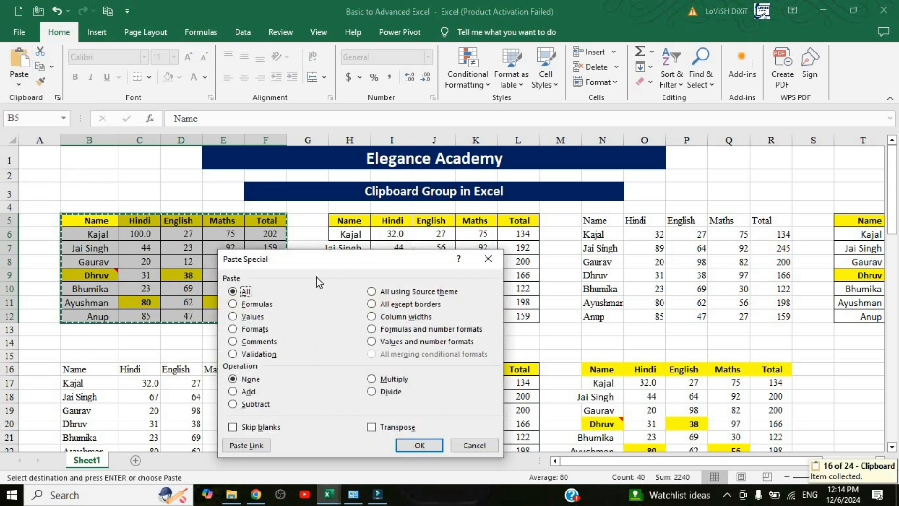
left_click_drag(341, 268, 402, 193)
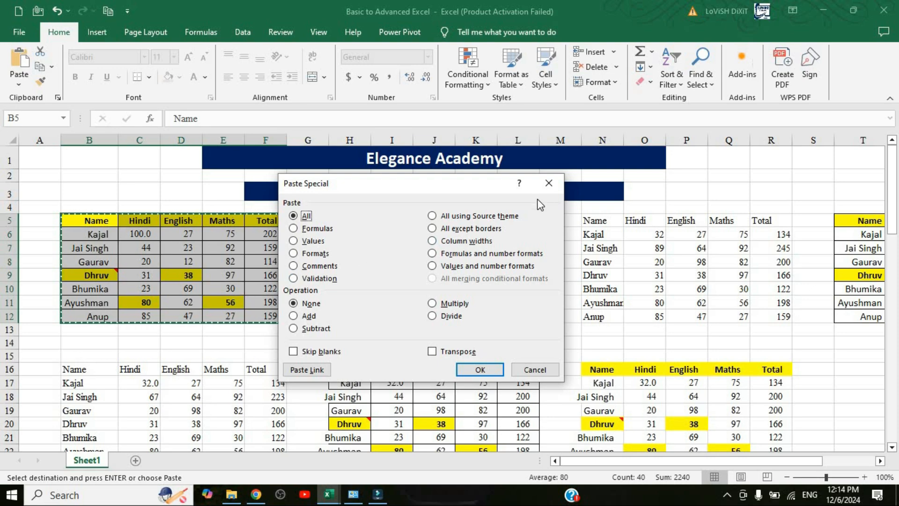
key("Return")
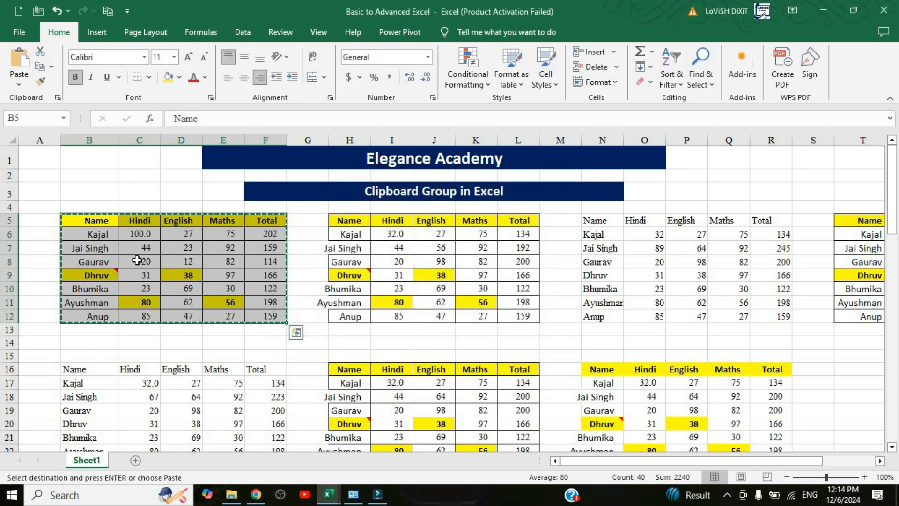
Paste only the comments of the copied marks table at cell K62 with Paste Special and check the comment in K66
scroll(235, 245, "down", 20)
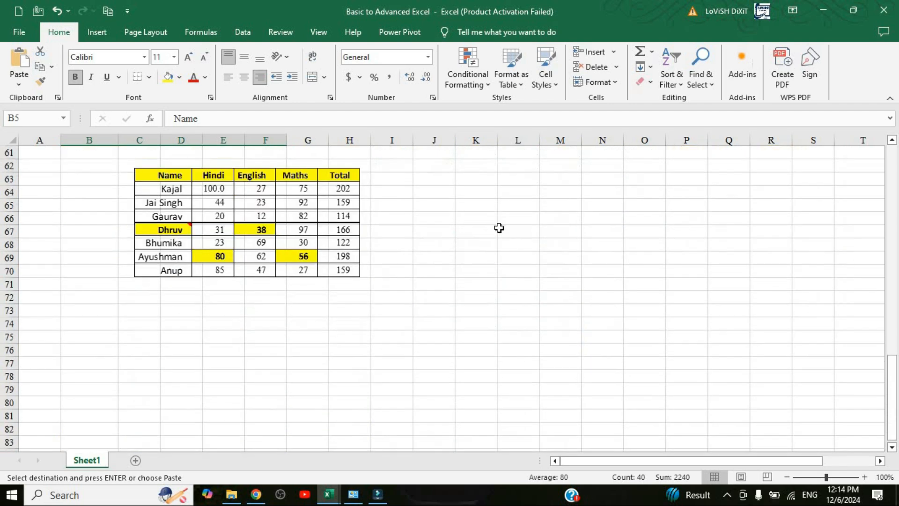
scroll(494, 217, "up", 1)
left_click(476, 204)
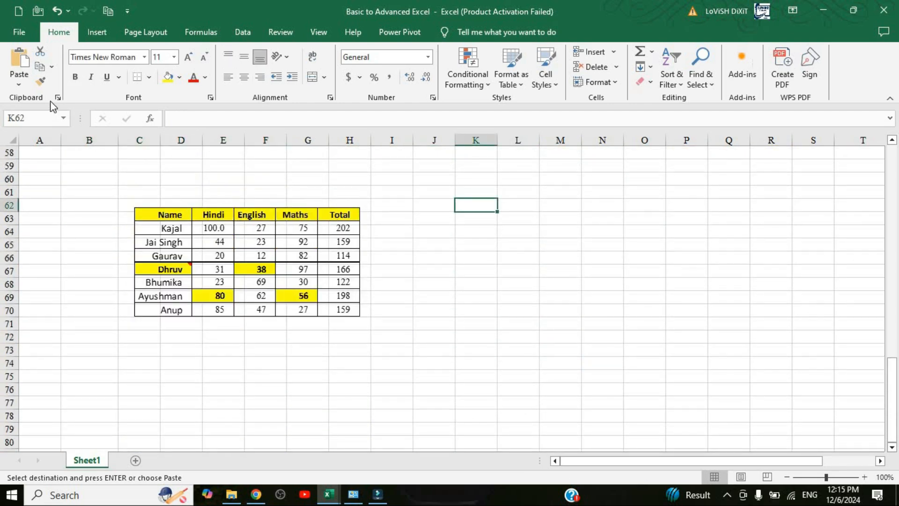
left_click(19, 84)
left_click(51, 223)
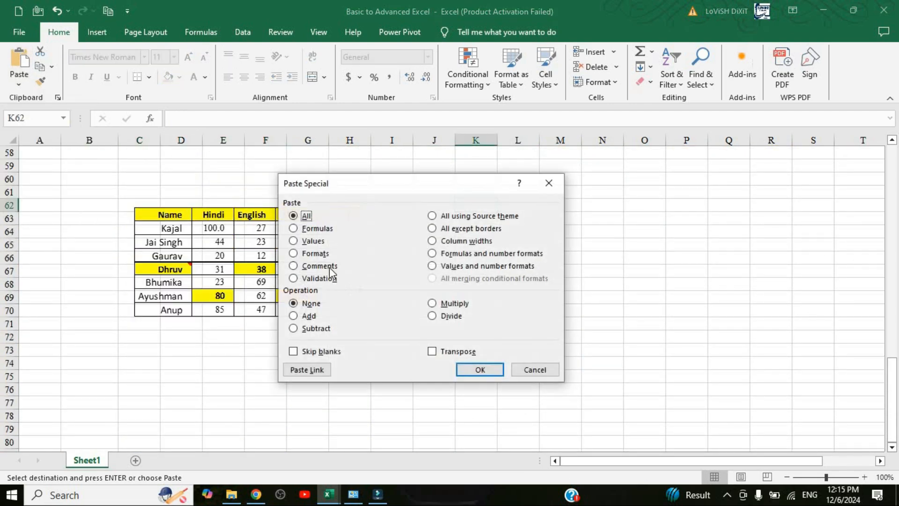
left_click(320, 266)
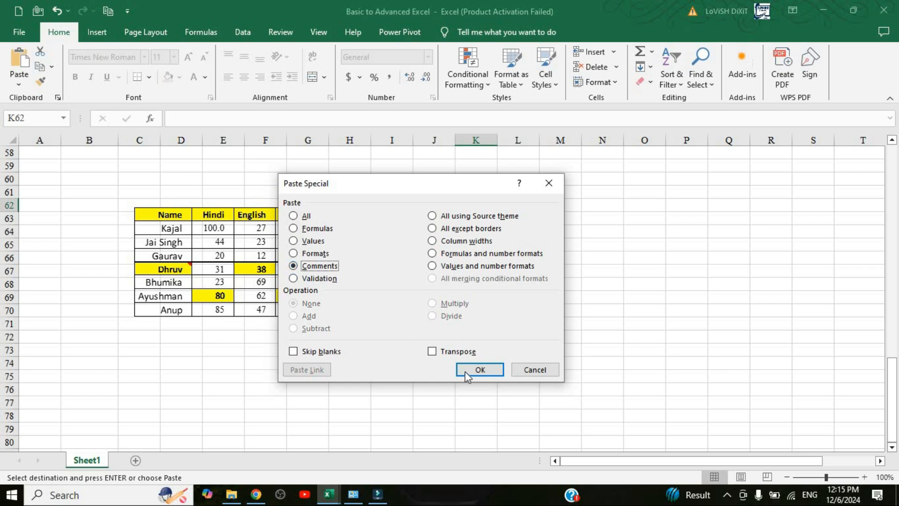
left_click(473, 370)
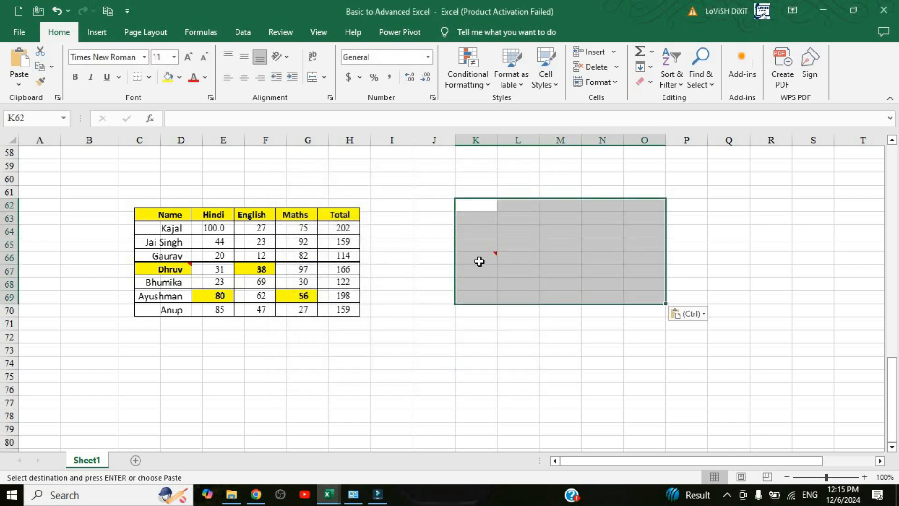
left_click(479, 261)
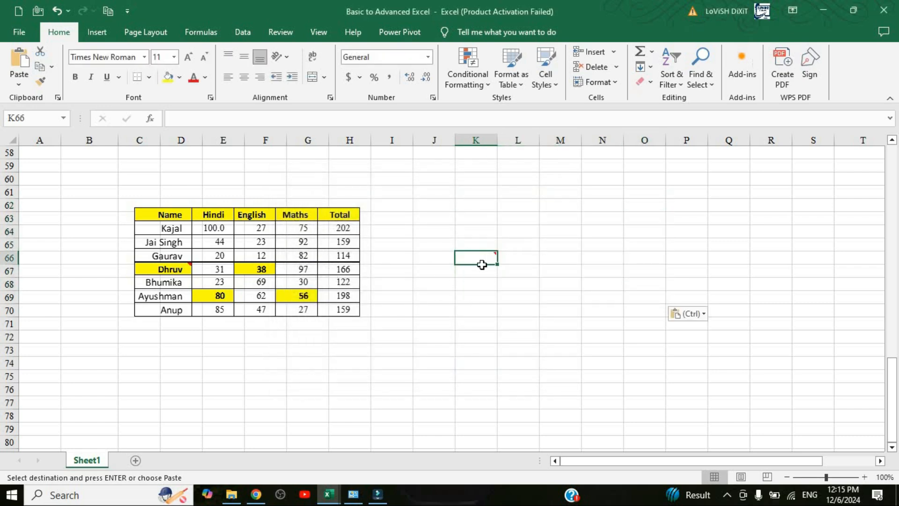
mouse_move(492, 257)
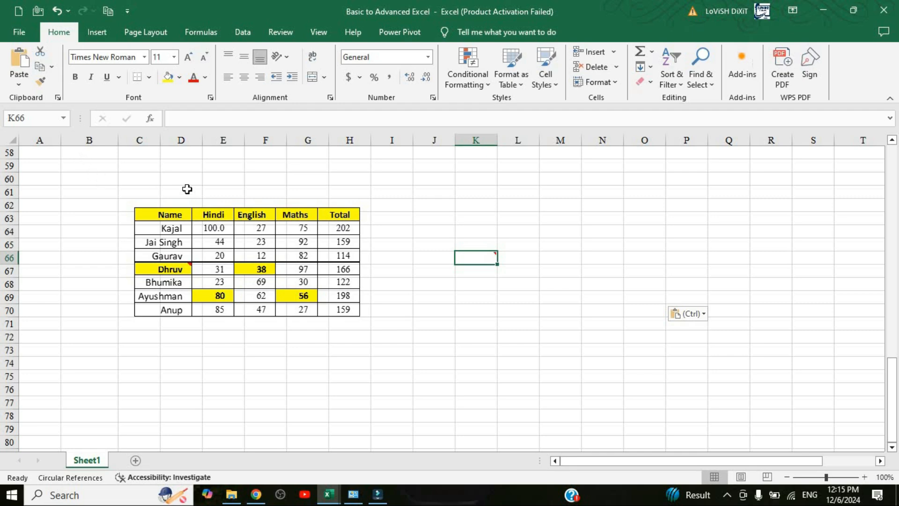
Review the Validation option in Paste Special and close the dialog
scroll(187, 189, "up", 13)
left_click(19, 84)
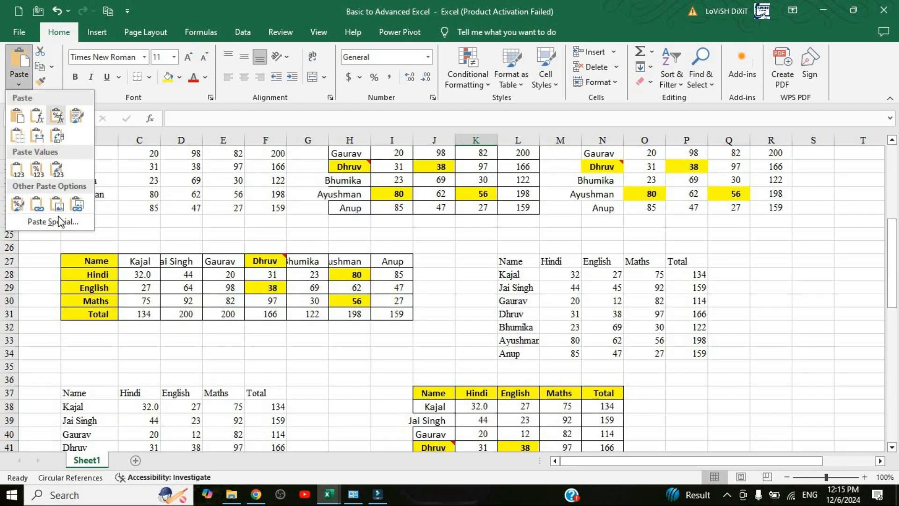
left_click(69, 218)
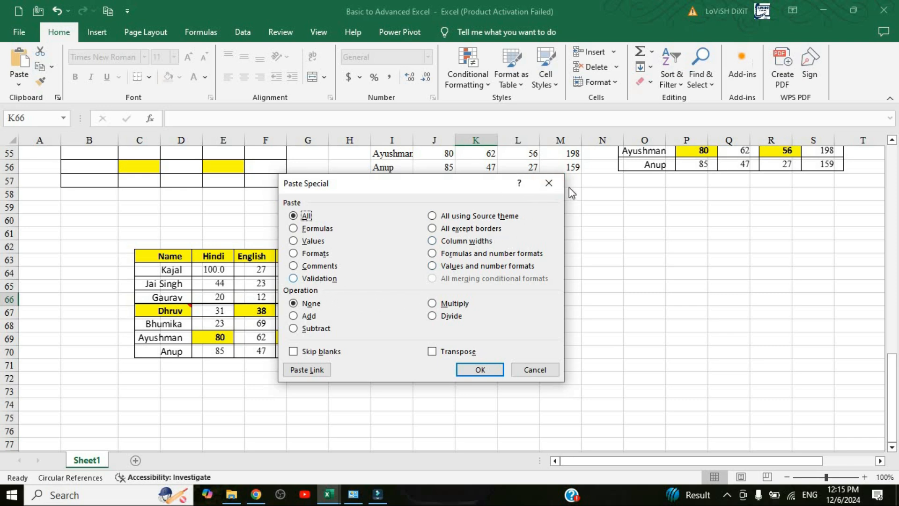
left_click(552, 184)
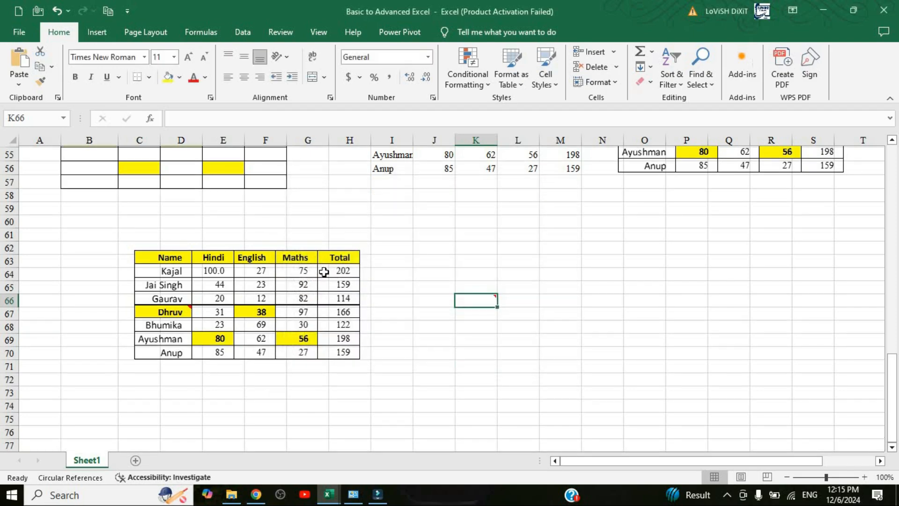
Add List data validation to cell B13 below the original table, using the student names =$B$6:$B$12 as source
scroll(323, 271, "up", 14)
scroll(148, 263, "up", 3)
left_click(107, 273)
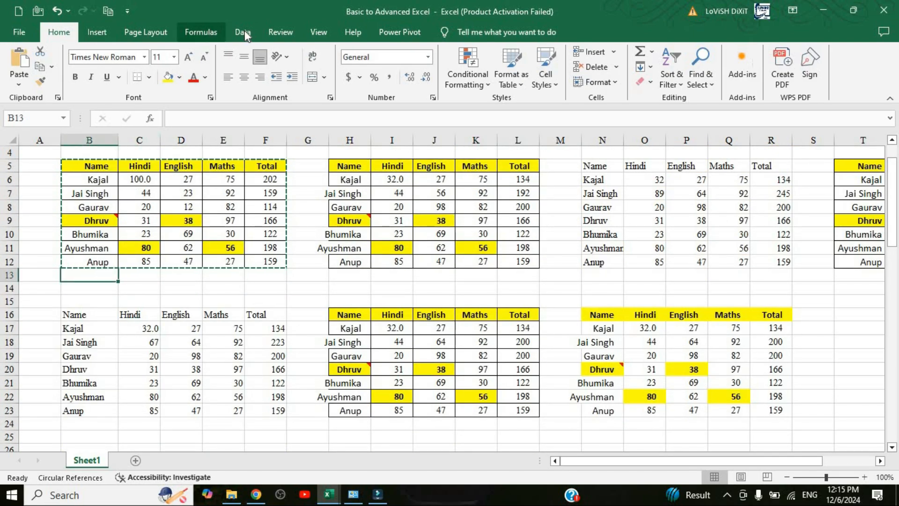
left_click(244, 30)
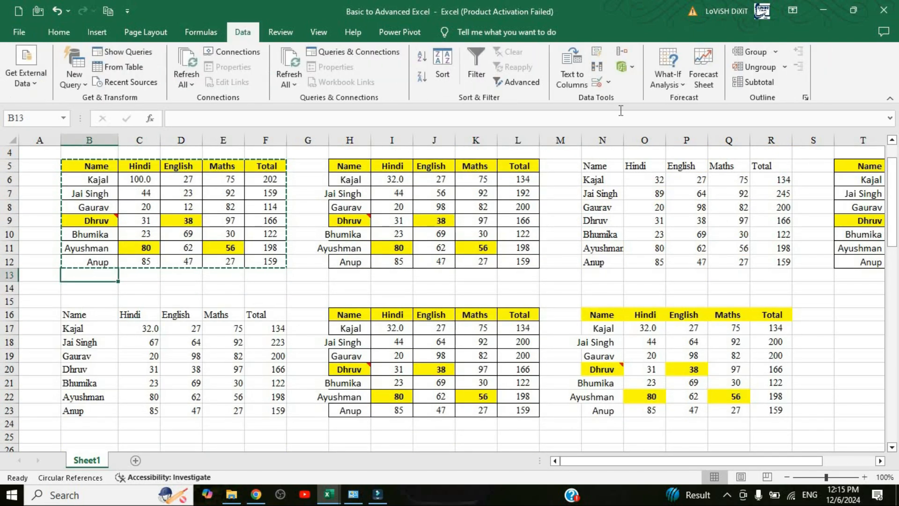
left_click(609, 84)
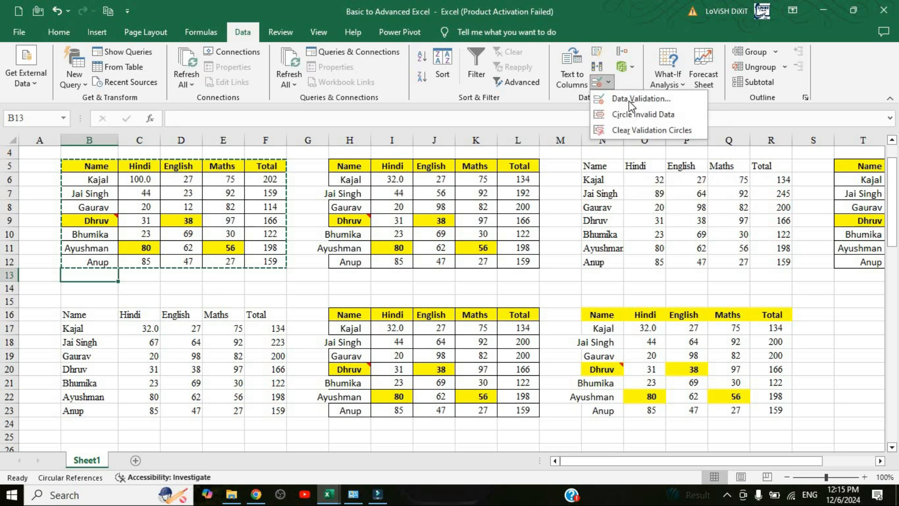
key("Return")
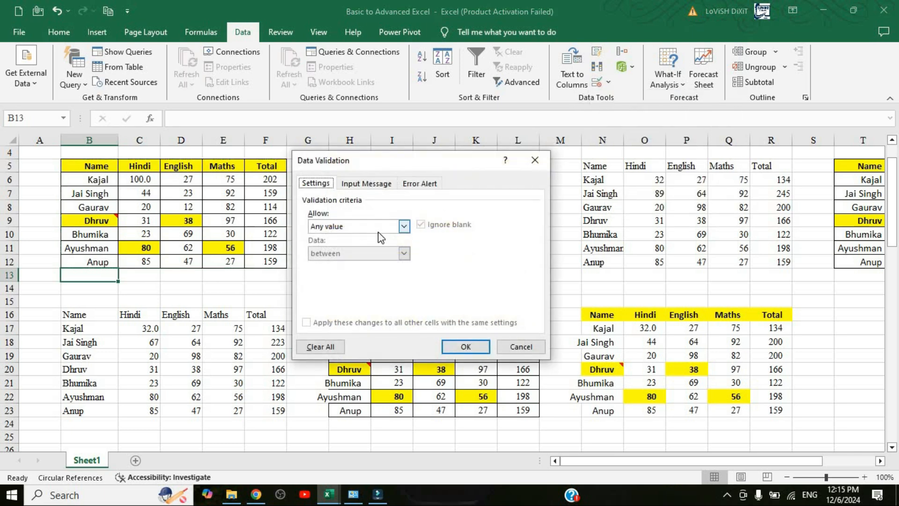
left_click(381, 227)
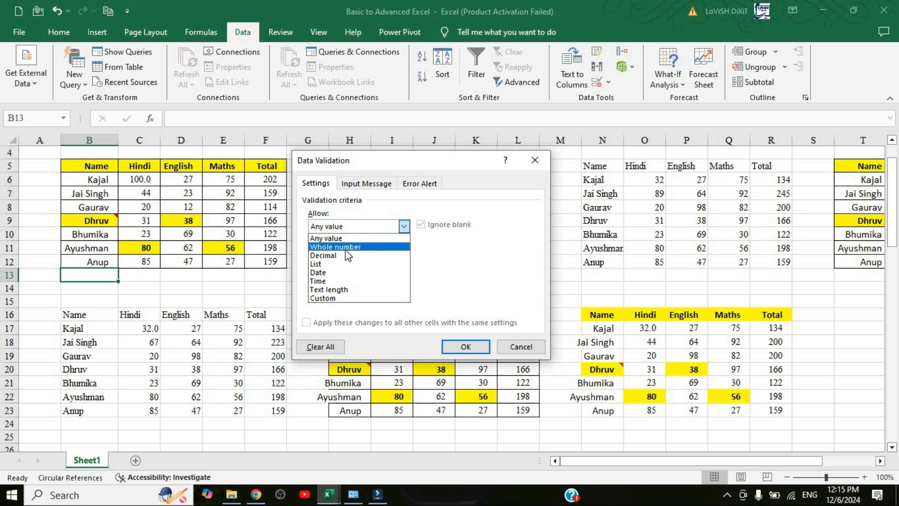
left_click(329, 264)
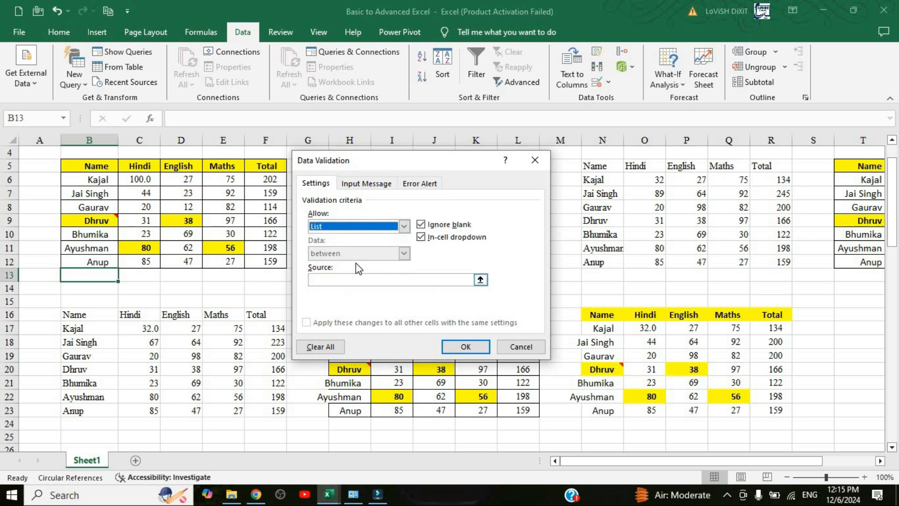
left_click(480, 279)
left_click_drag(90, 179, 91, 261)
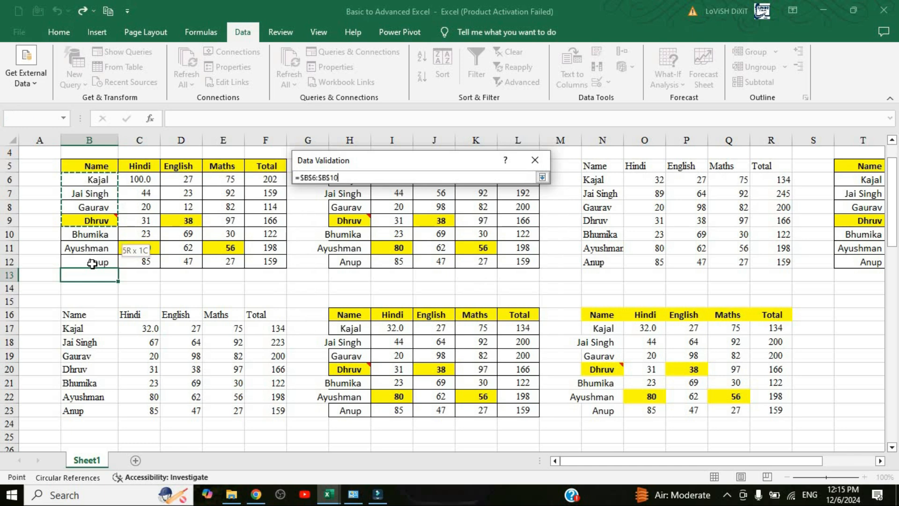
left_click(542, 177)
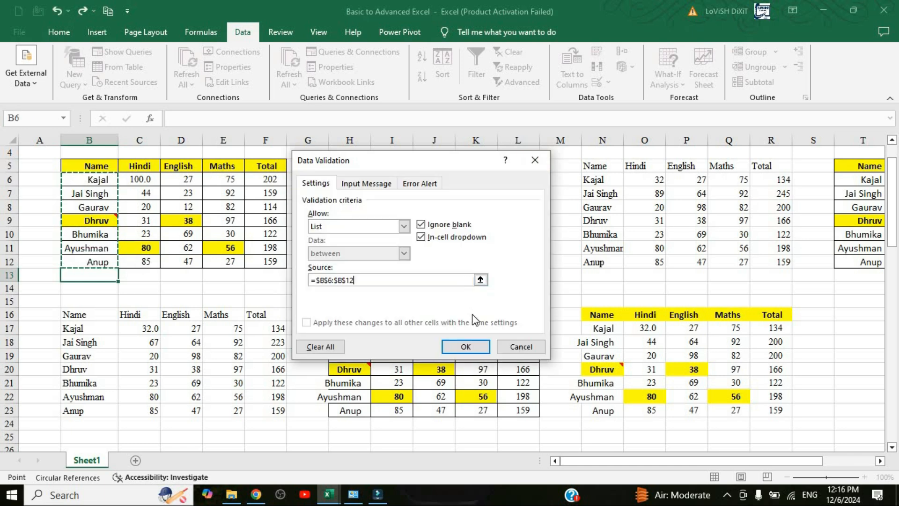
left_click(466, 347)
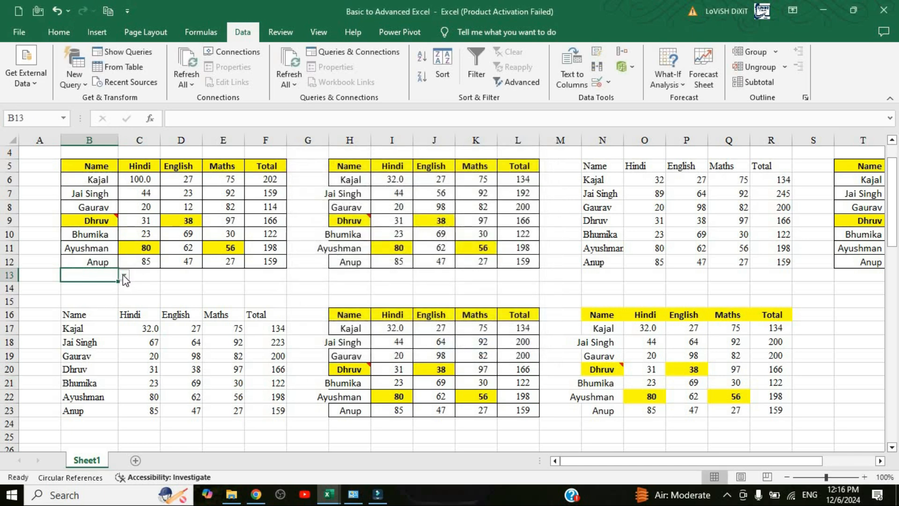
Choose the second student's name from the B13 dropdown, and replace it with the fifth student's name
left_click(124, 276)
left_click(81, 293)
left_click(121, 277)
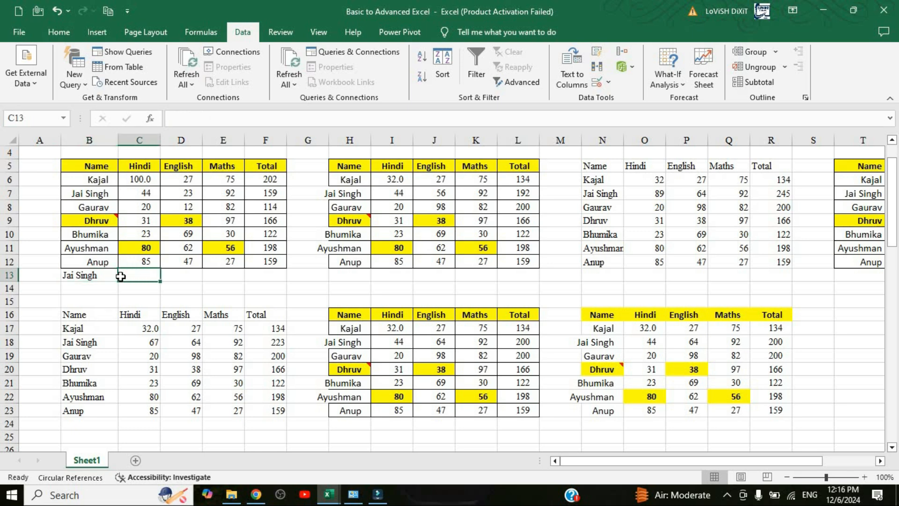
left_click(115, 276)
left_click(124, 277)
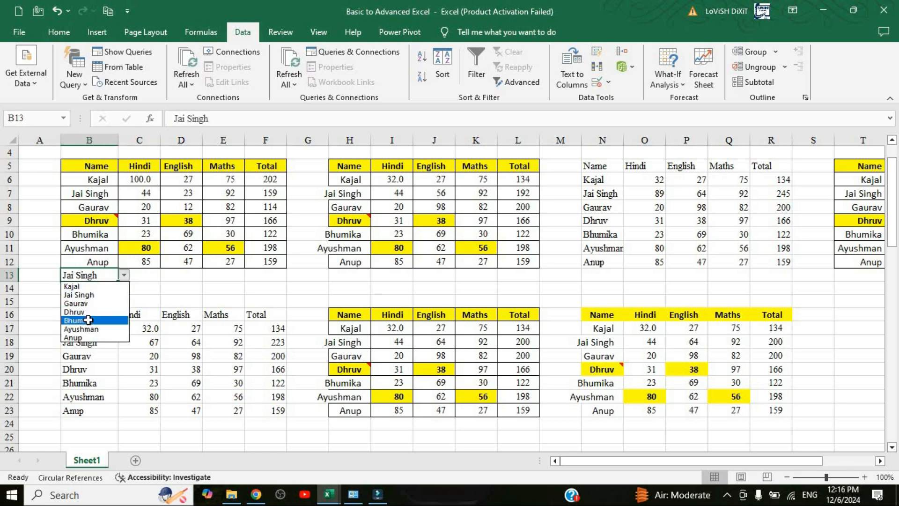
left_click(82, 320)
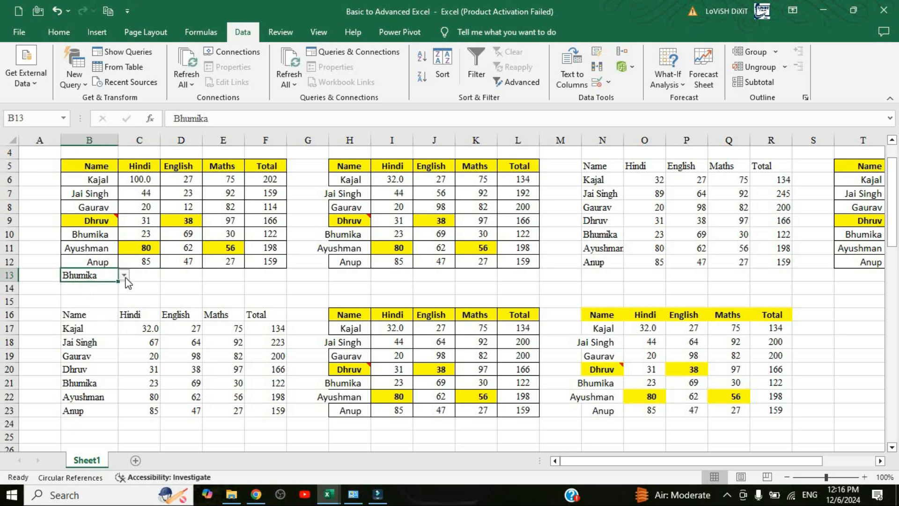
Enter the marks 78 for Hindi, 56 for English and 76 for Maths in C13:E13, and recheck the name dropdown
left_click(160, 276)
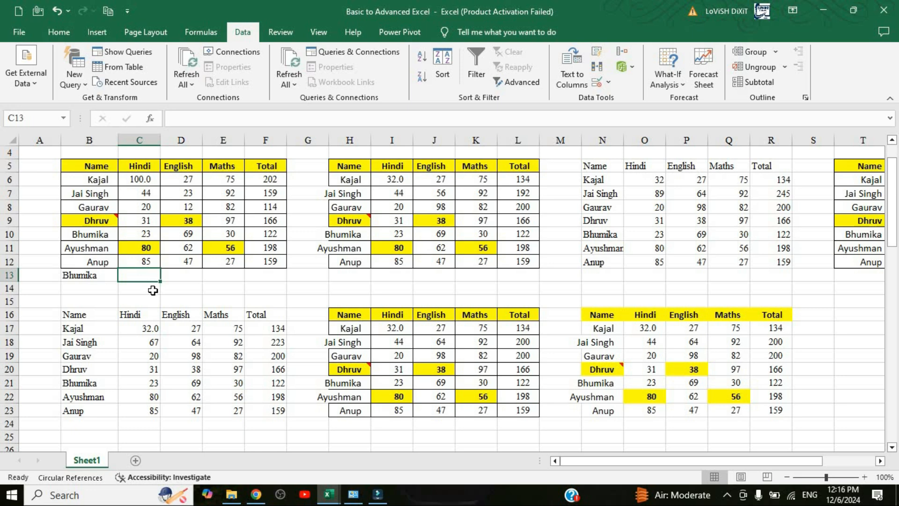
type("78")
left_click(88, 278)
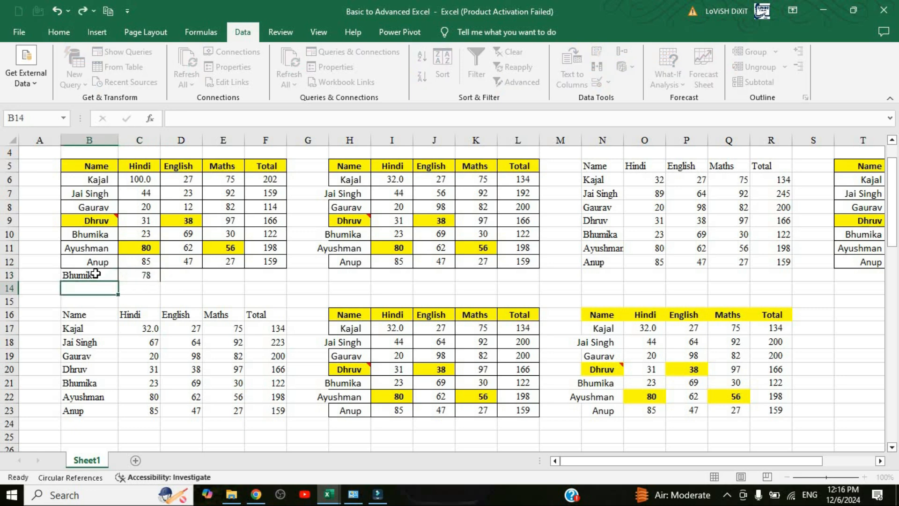
left_click(123, 275)
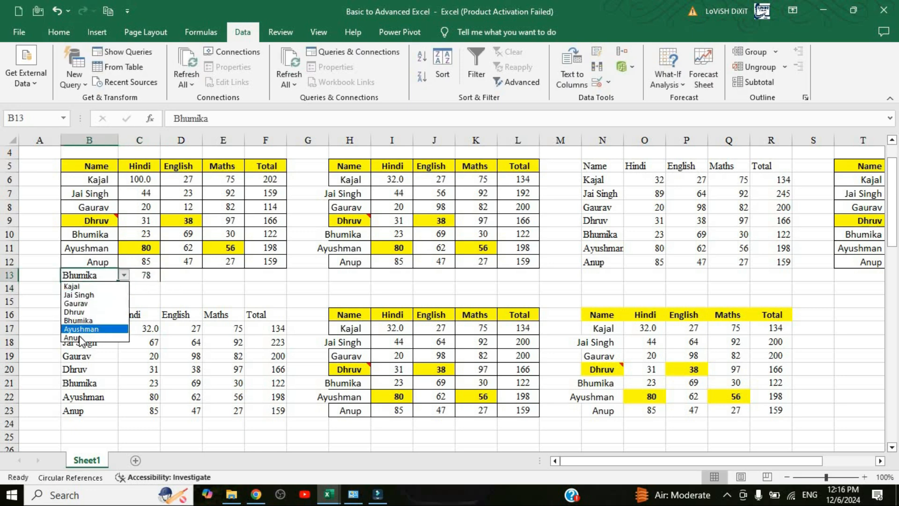
left_click(124, 276)
left_click(152, 275)
left_click(186, 274)
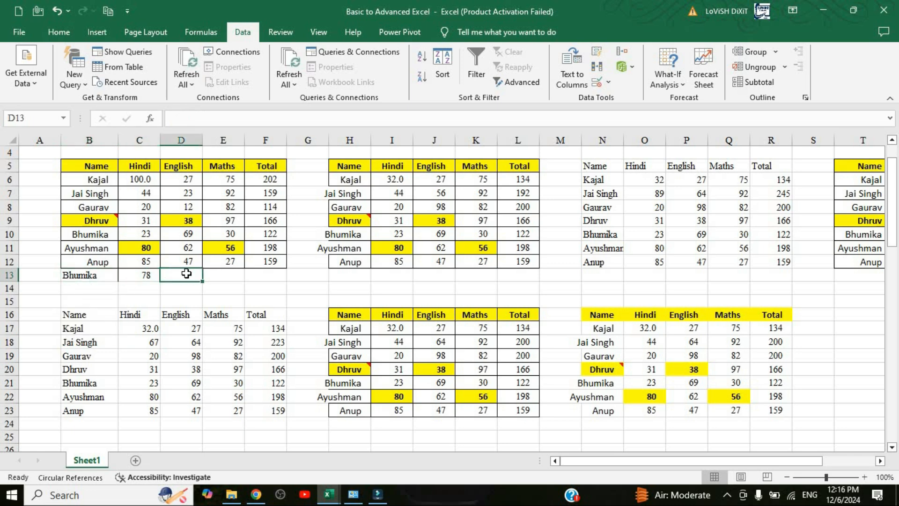
type("56")
left_click(224, 276)
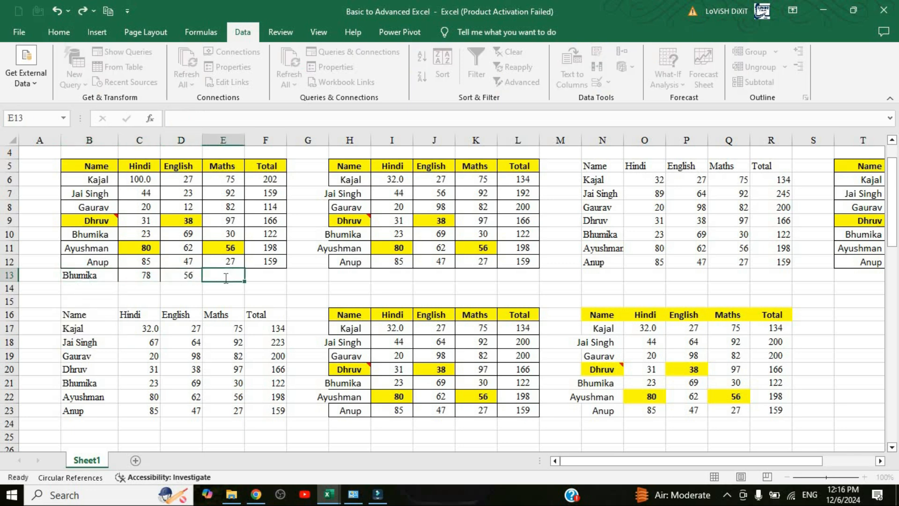
type("76")
left_click(270, 281)
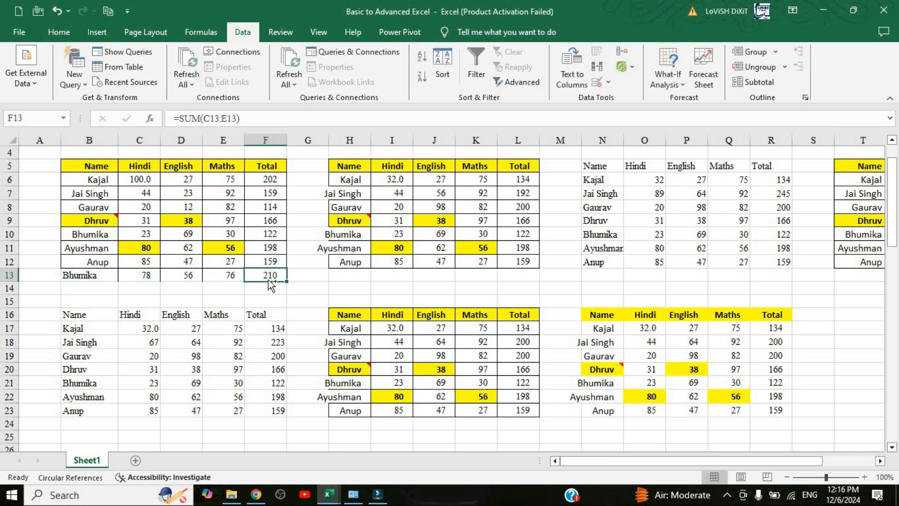
Centre the contents of the extended marks table B5:F13 and apply borders to all its cells
left_click(216, 285)
left_click(133, 238)
left_click(101, 260)
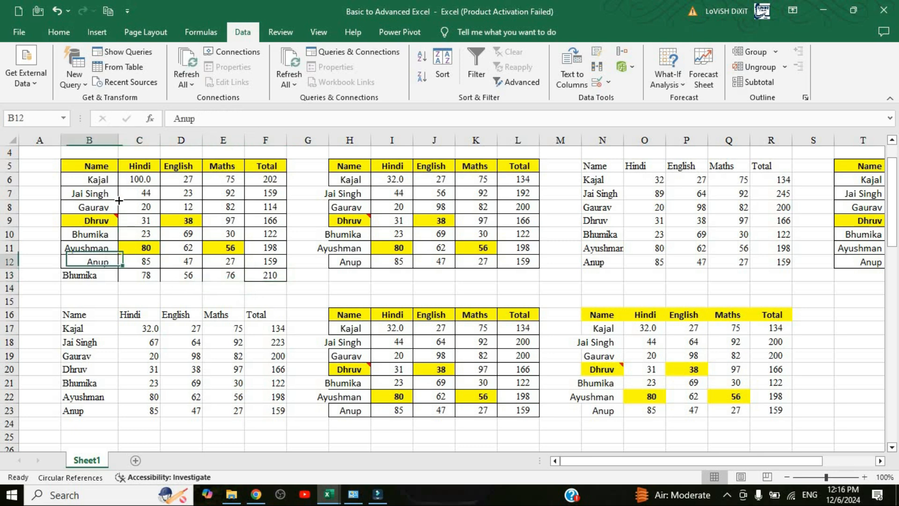
left_click(118, 199)
key("ctrl+a")
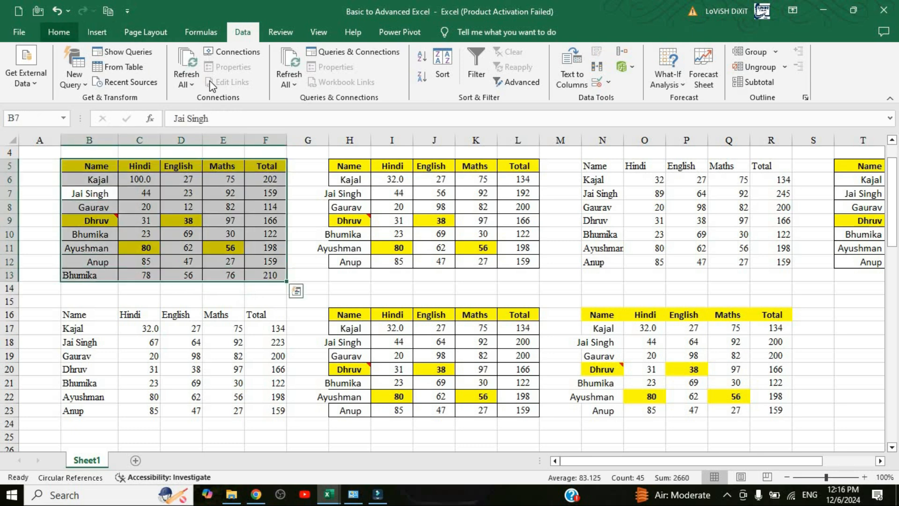
left_click(59, 32)
left_click(244, 77)
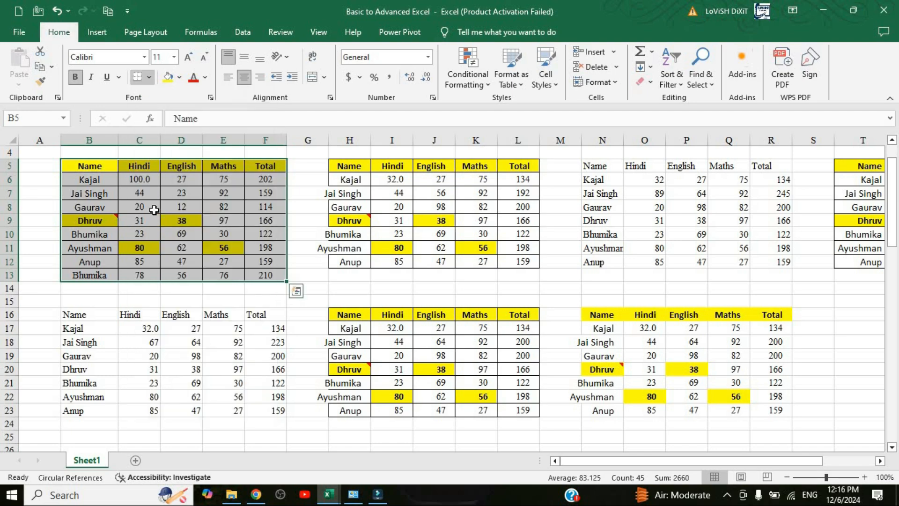
left_click(155, 212)
Copy the marks table B5:F13 and paste only its data validation at C77 using Paste Special
left_click_drag(90, 166, 272, 276)
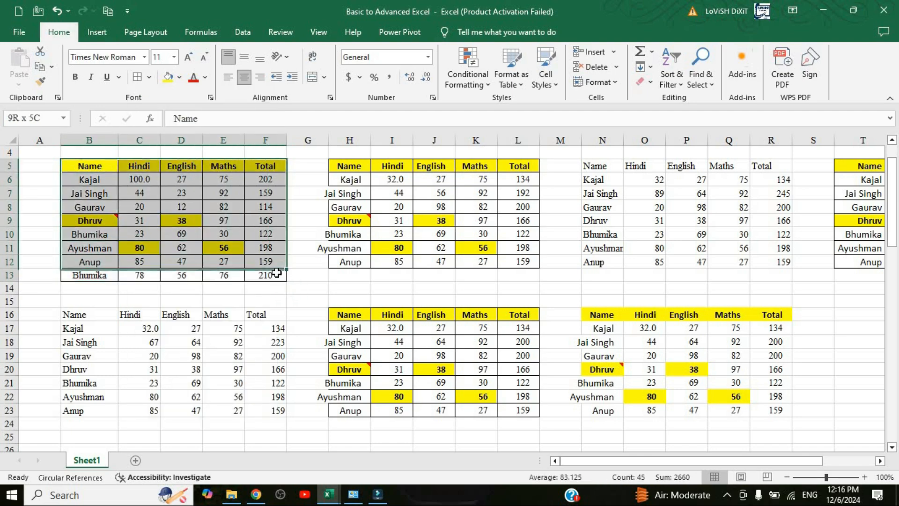
key("ctrl+c")
scroll(291, 261, "down", 18)
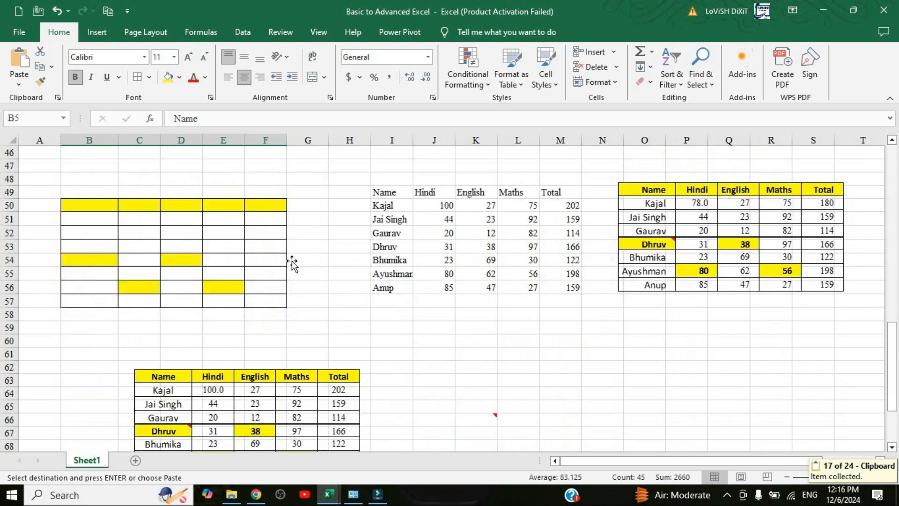
left_click(458, 215)
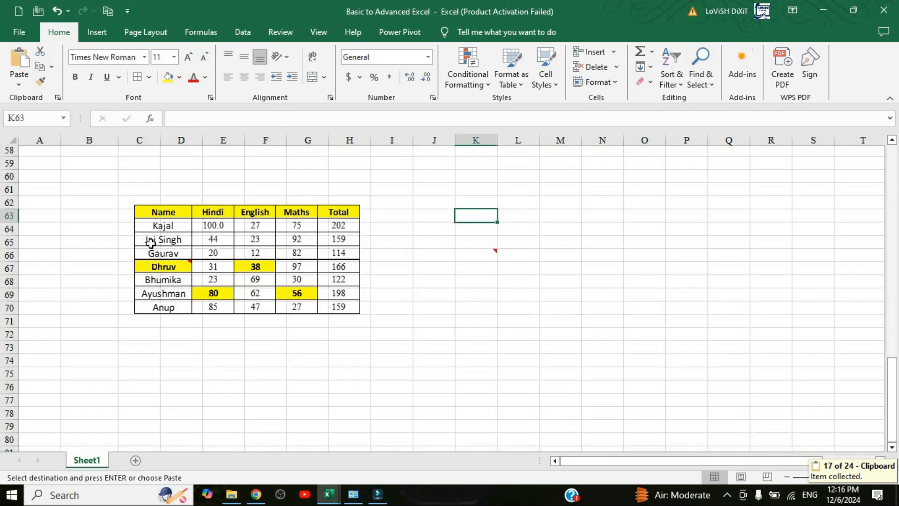
scroll(150, 236, "down", 4)
left_click(139, 244)
left_click(20, 84)
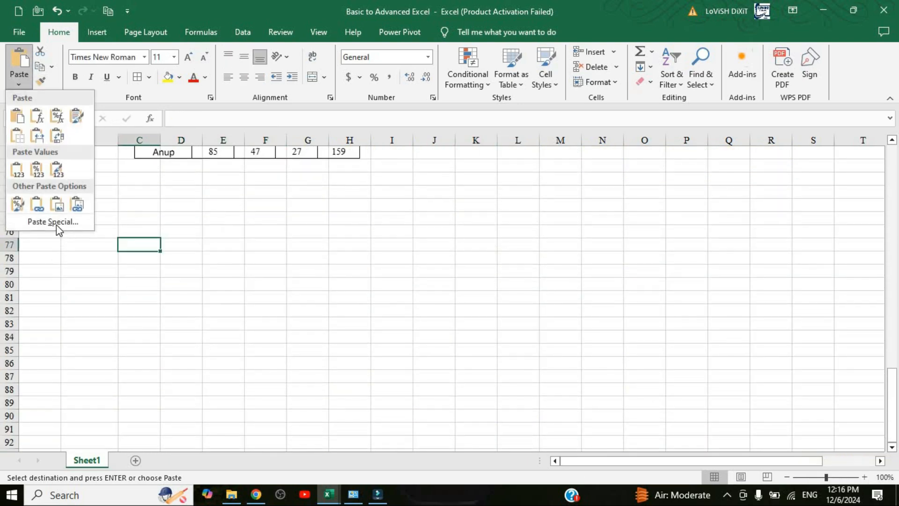
left_click(56, 224)
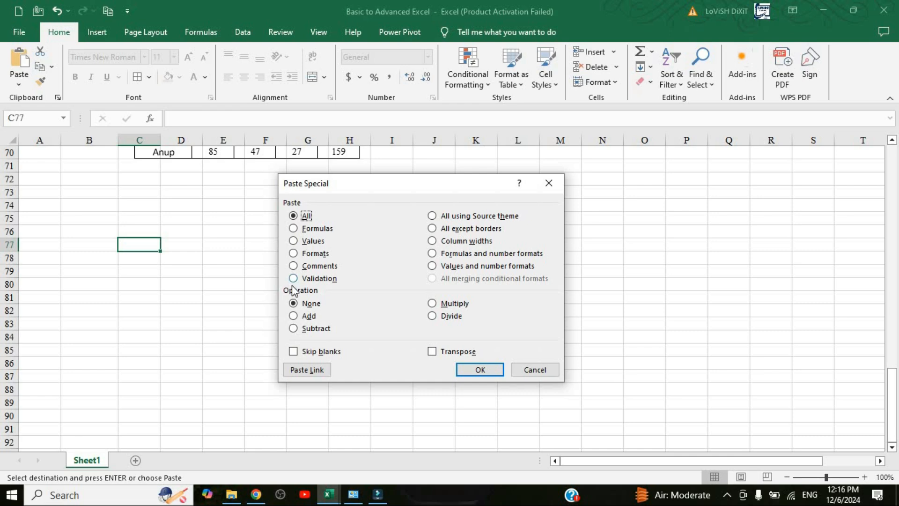
left_click(293, 279)
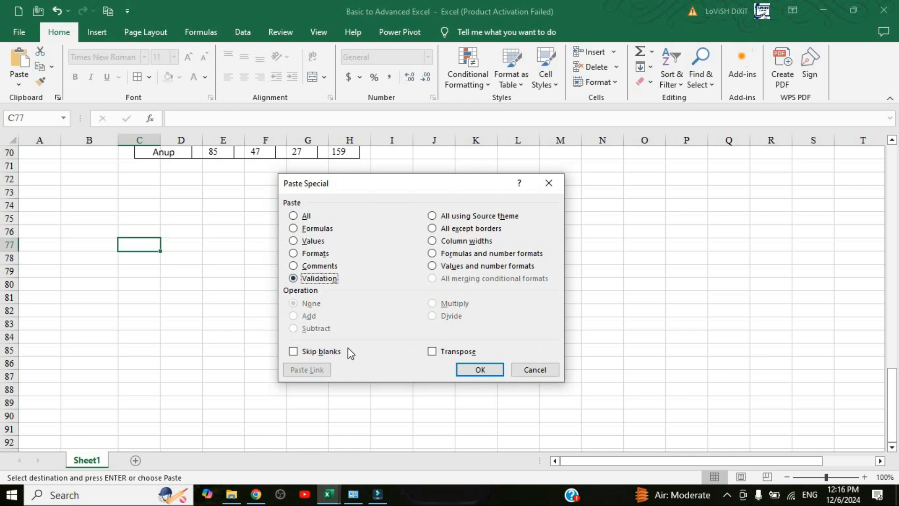
left_click(480, 370)
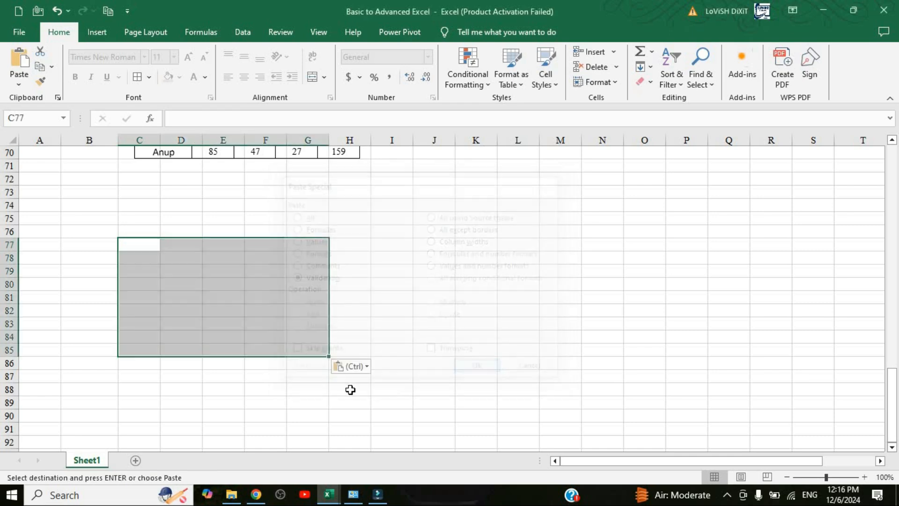
Test the name dropdown in C85 by choosing the third student's name and replacing it with the fourth student's name
left_click(155, 352)
left_click(166, 351)
left_click(137, 376)
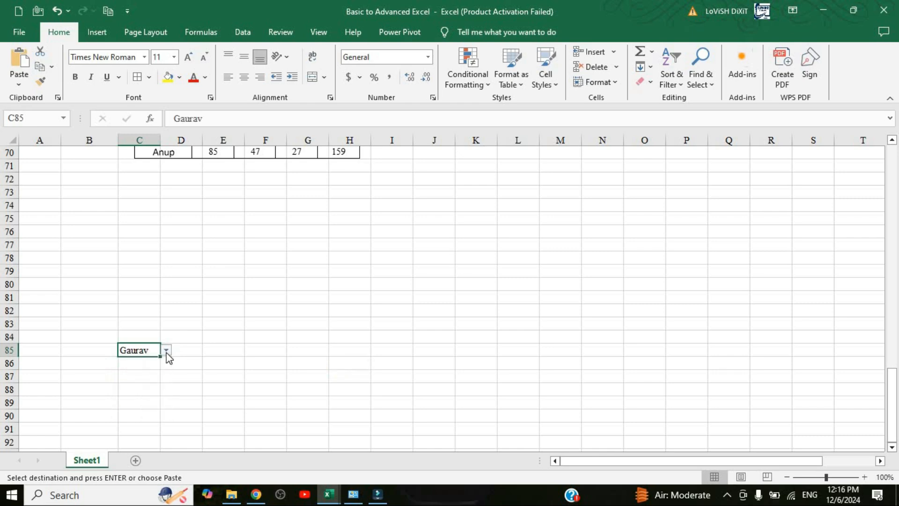
left_click(167, 354)
left_click(135, 387)
left_click(167, 352)
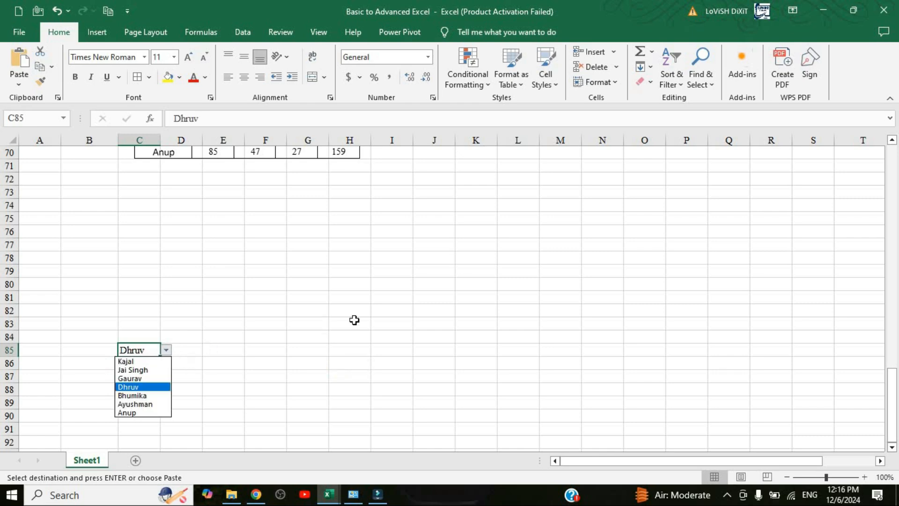
scroll(428, 295, "up", 4)
left_click(474, 245)
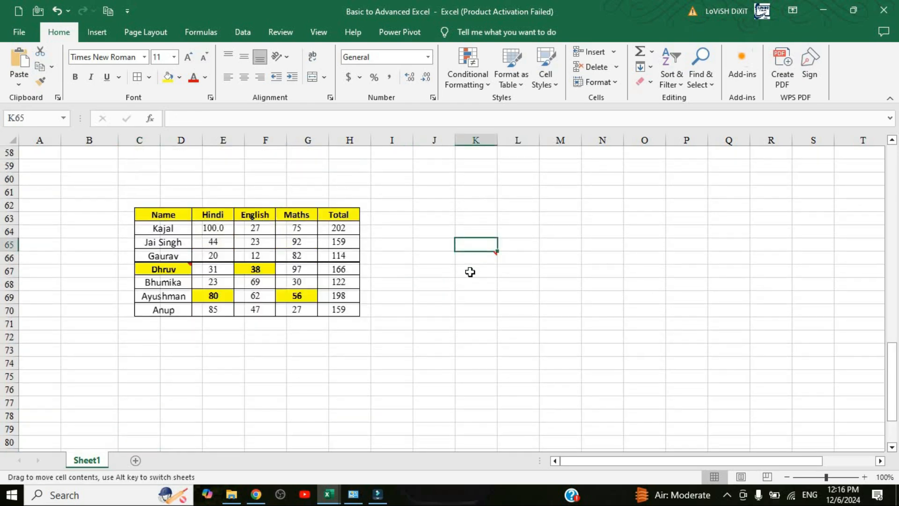
key("ctrl+c")
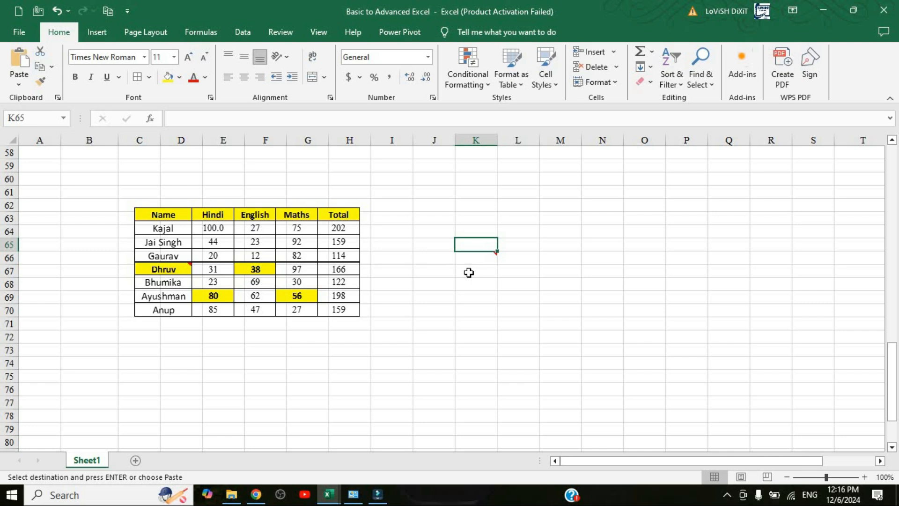
scroll(150, 337, "down", 4)
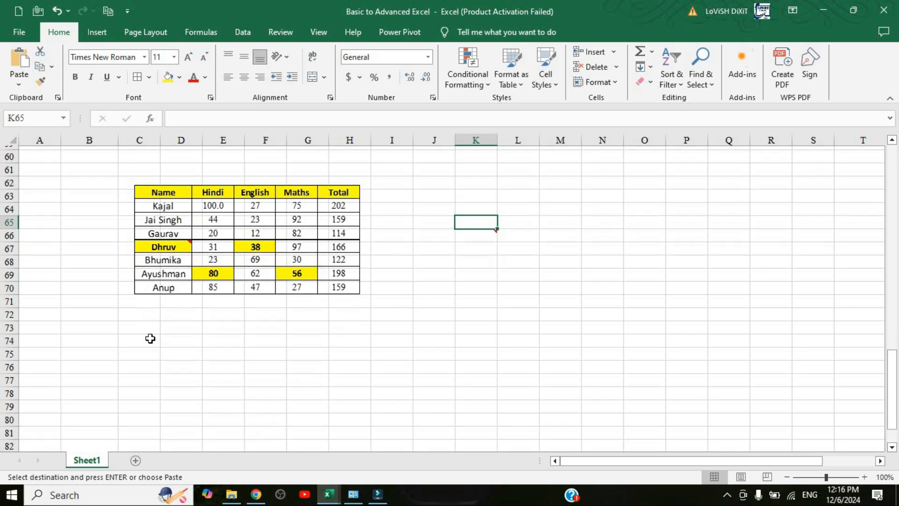
Try the second and fourth students' names in the C85 dropdown, and finish with the sixth student's name
left_click(150, 351)
left_click(166, 351)
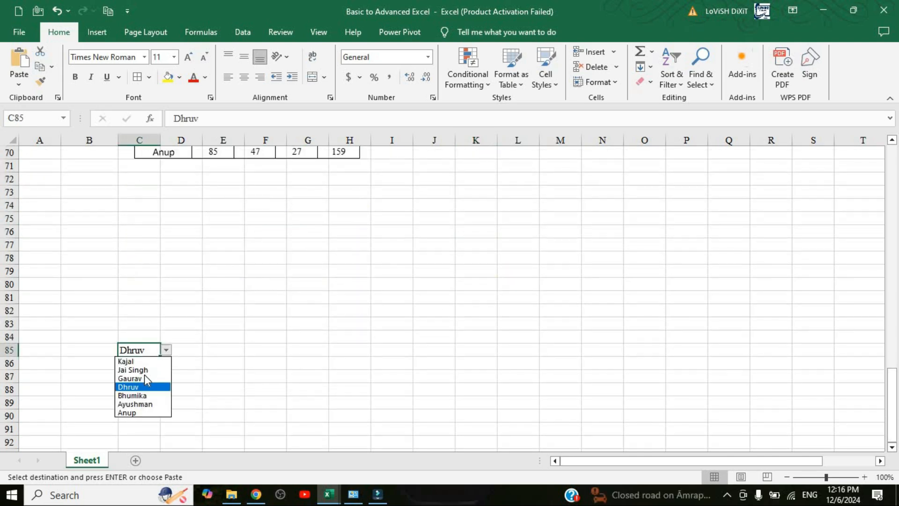
left_click(140, 370)
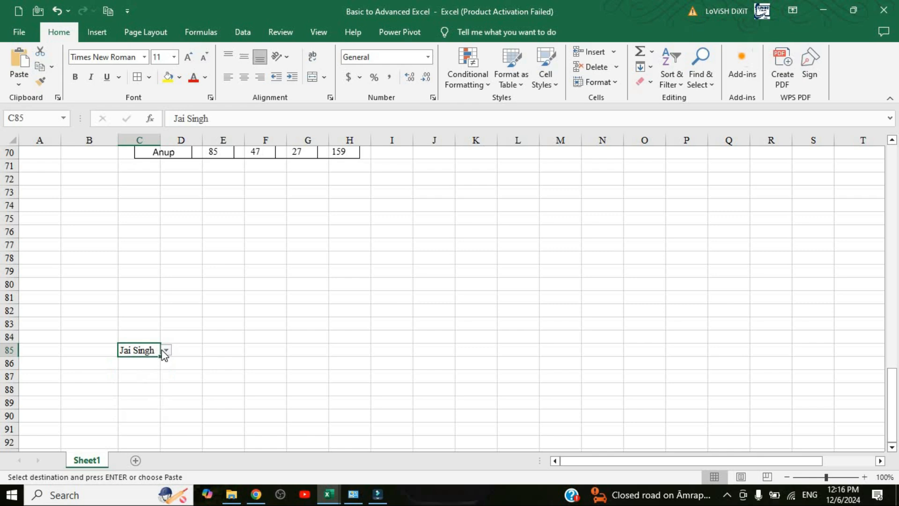
left_click(166, 350)
left_click(134, 386)
left_click(166, 351)
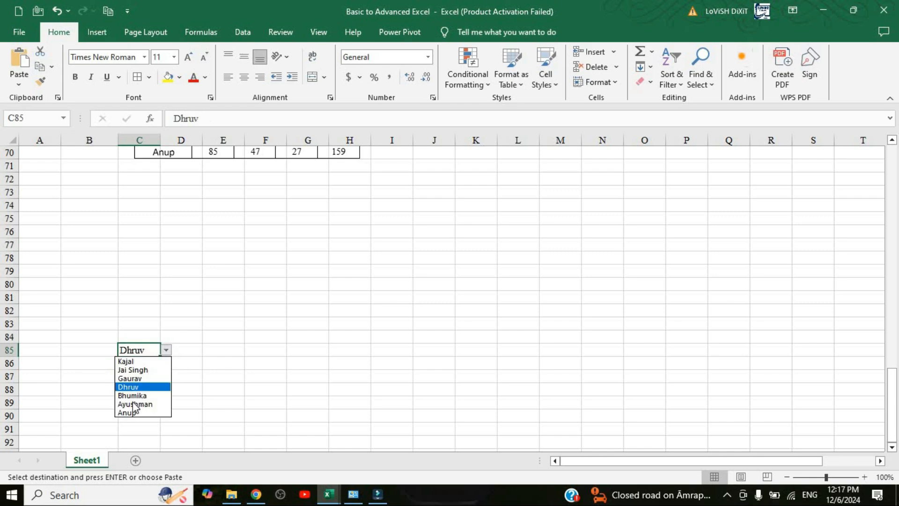
left_click(134, 404)
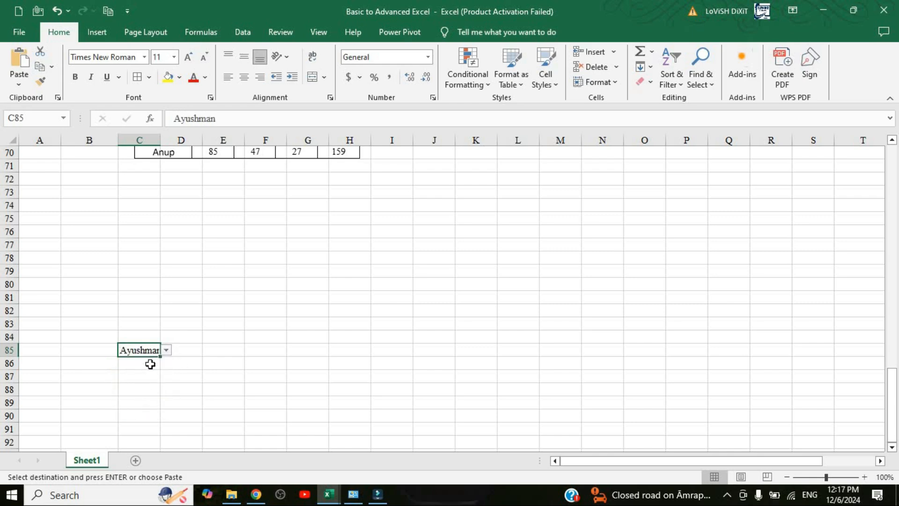
left_click(20, 87)
left_click(50, 223)
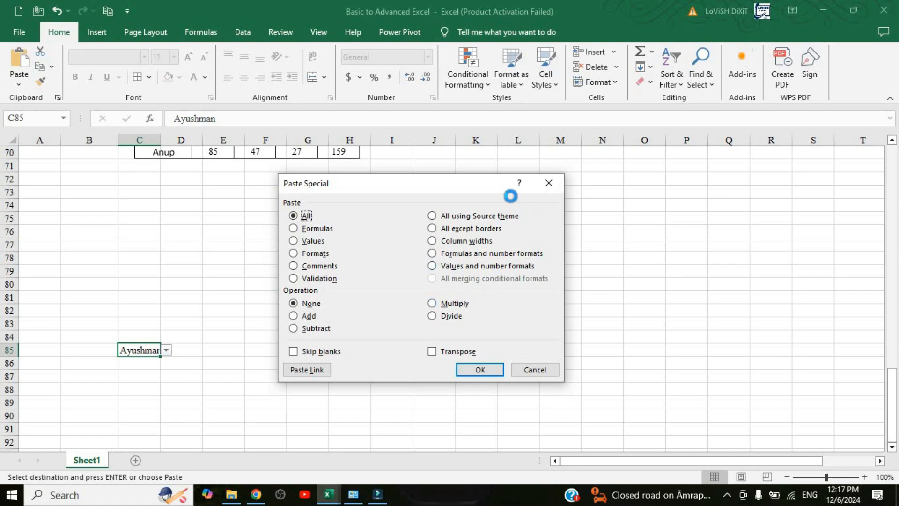
left_click(549, 183)
Highlight English marks greater than 50 in D6:D13 with Light Red Fill with Dark Red Text using conditional formatting
scroll(331, 224, "up", 6)
scroll(181, 241, "up", 15)
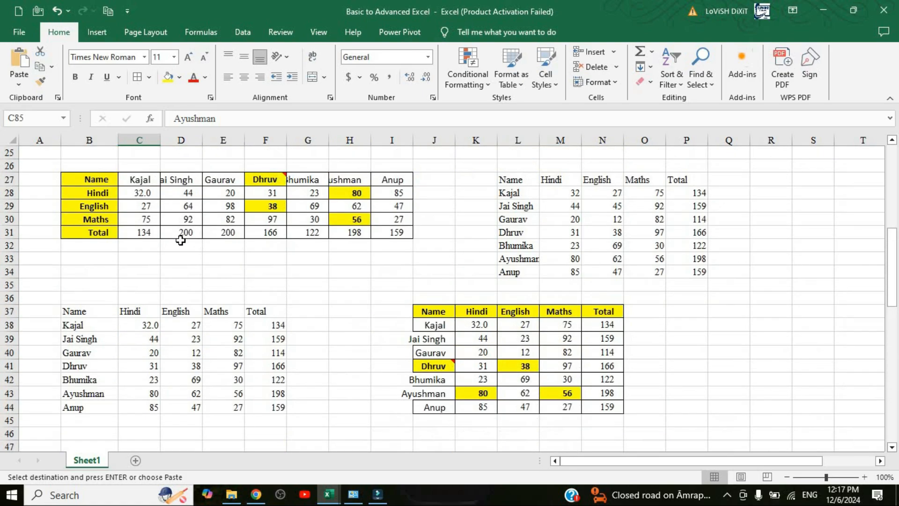
scroll(172, 261, "up", 2)
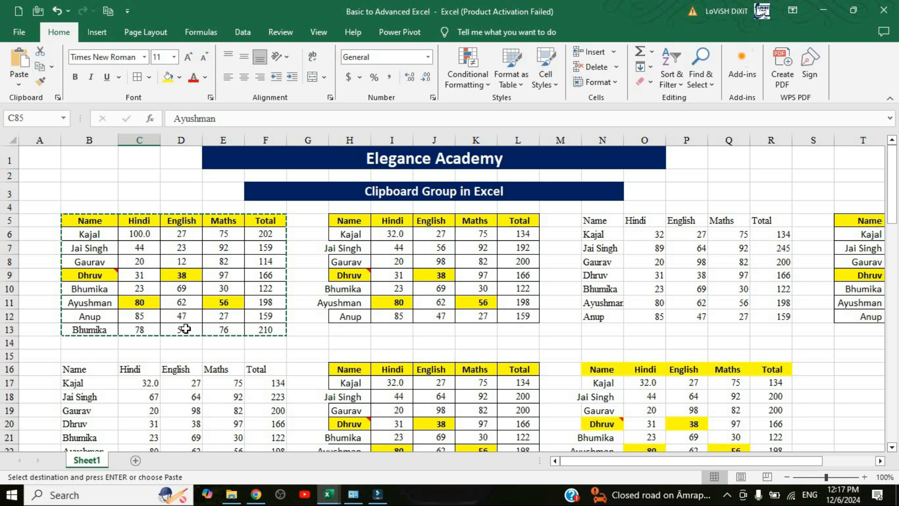
left_click_drag(181, 234, 182, 330)
left_click(468, 78)
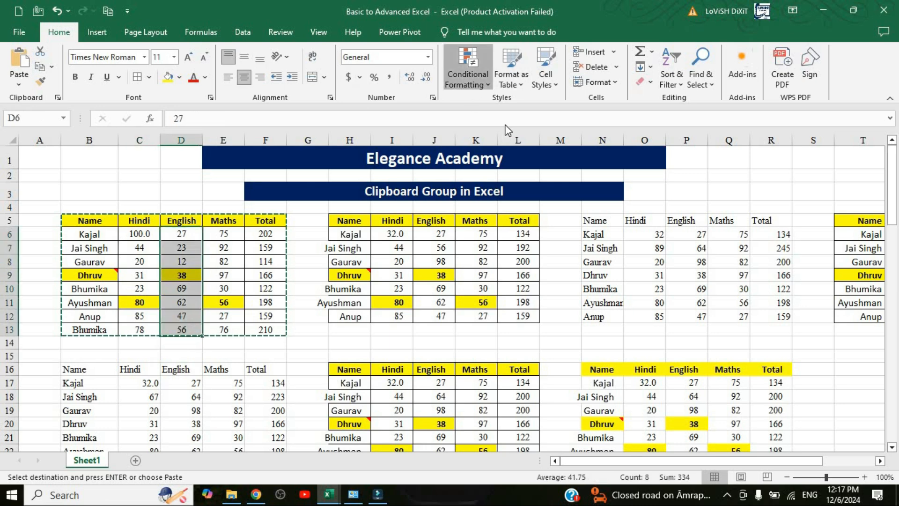
mouse_move(539, 105)
left_click(614, 105)
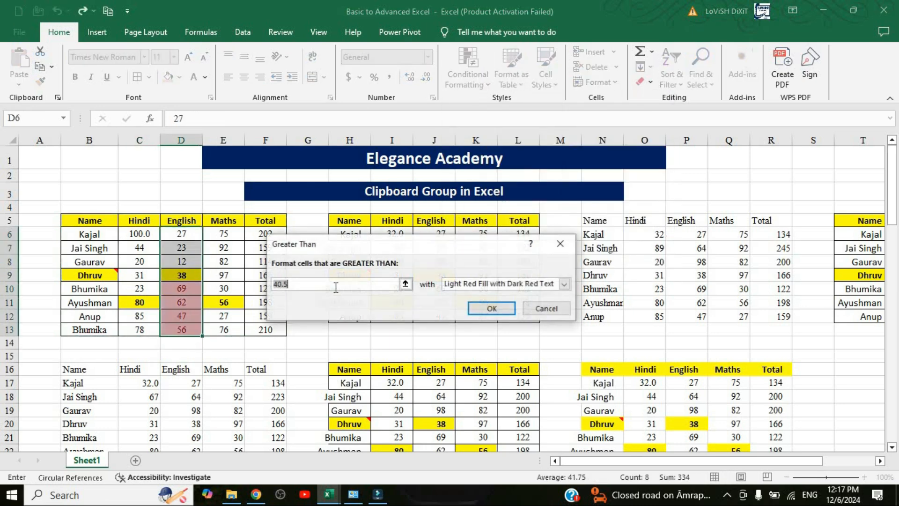
type("50")
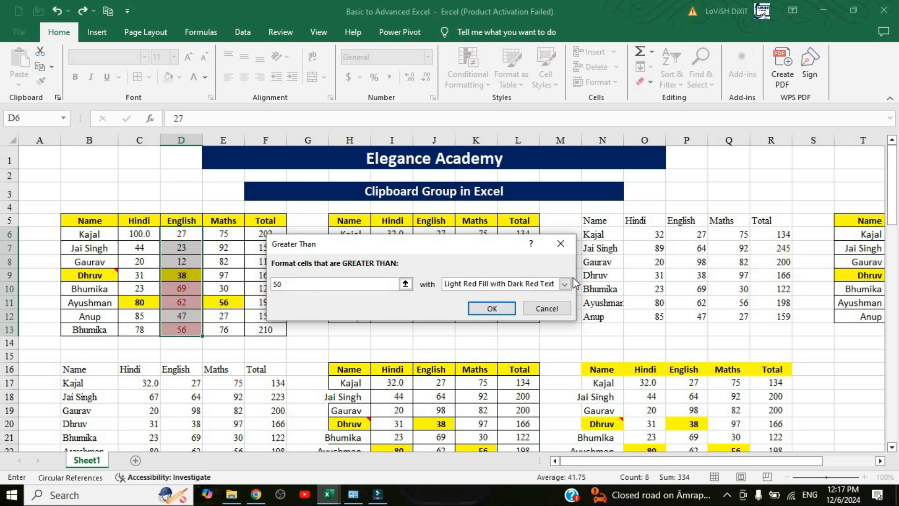
left_click(489, 309)
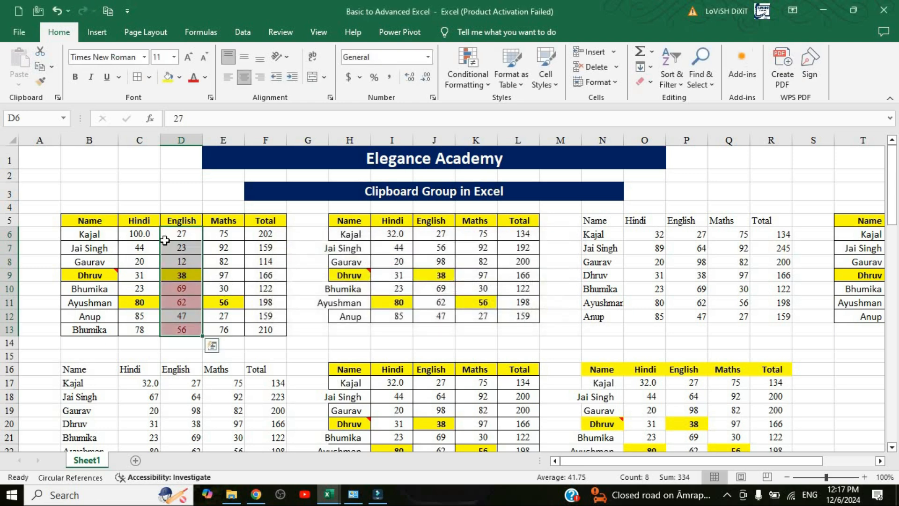
Highlight Maths marks less than 30 in E7:E13 with Green Fill with Dark Green Text using conditional formatting
left_click_drag(237, 245, 238, 330)
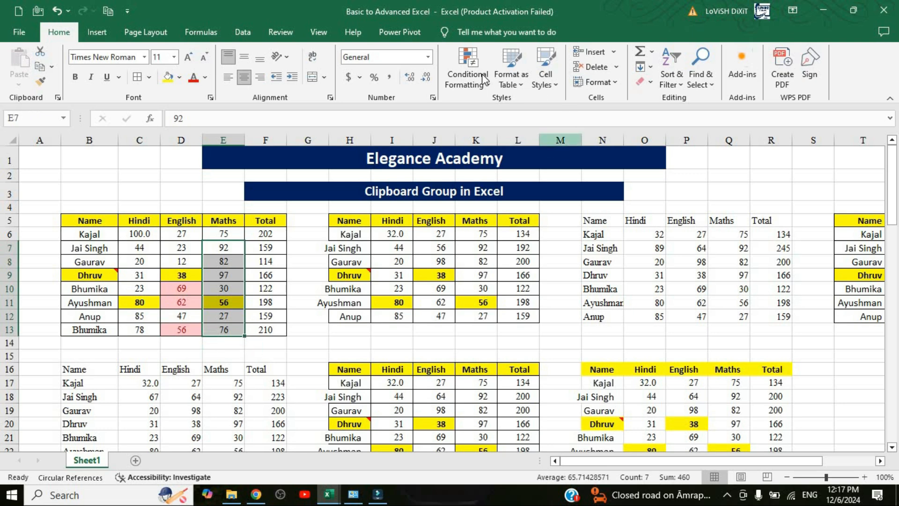
left_click(468, 75)
mouse_move(506, 111)
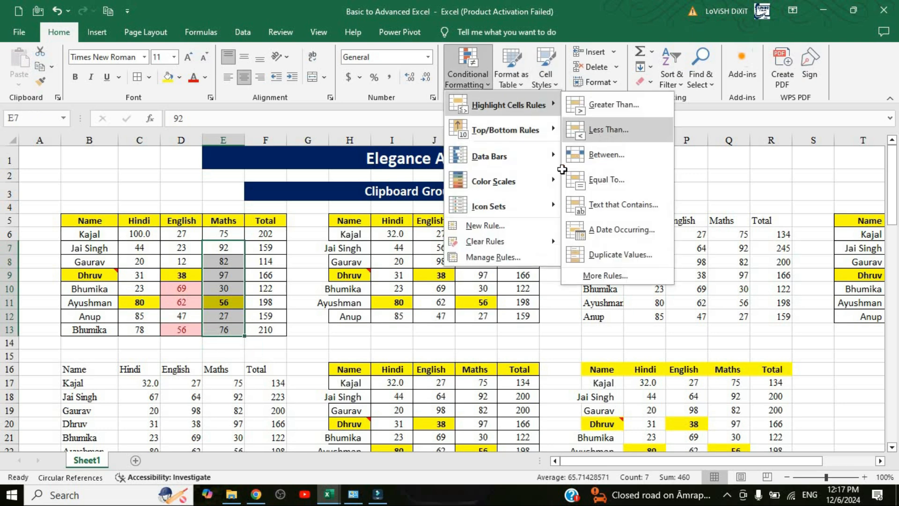
left_click(604, 127)
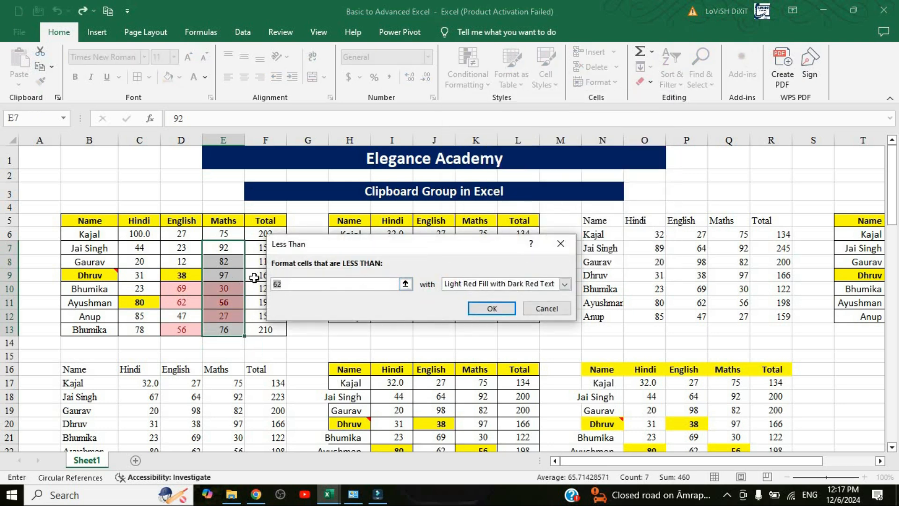
type("30")
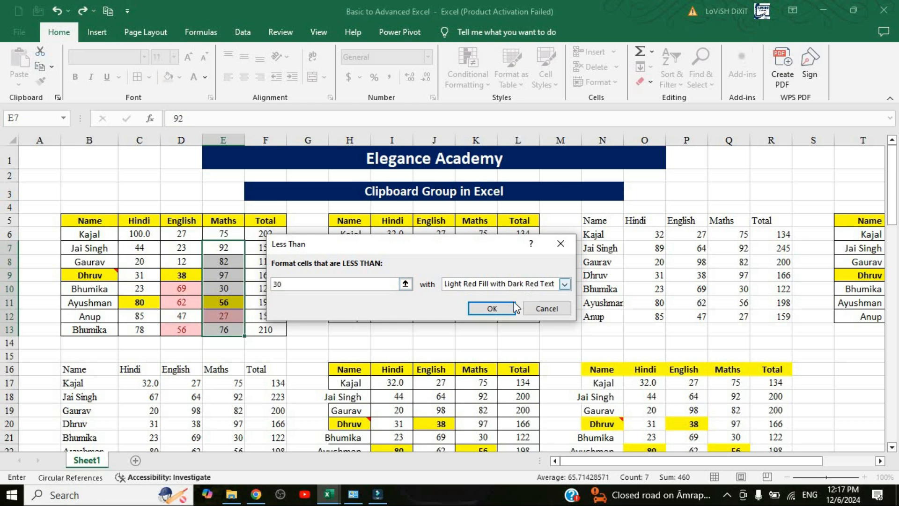
left_click(565, 283)
left_click(473, 313)
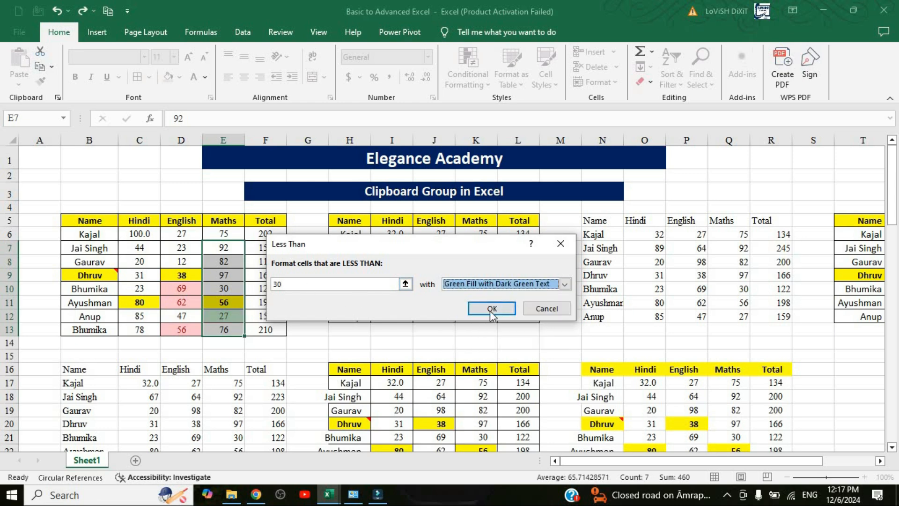
left_click(492, 308)
Copy the marks table B5:F13 and check the Paste Special options without pasting
left_click_drag(94, 221, 261, 328)
key("ctrl+c")
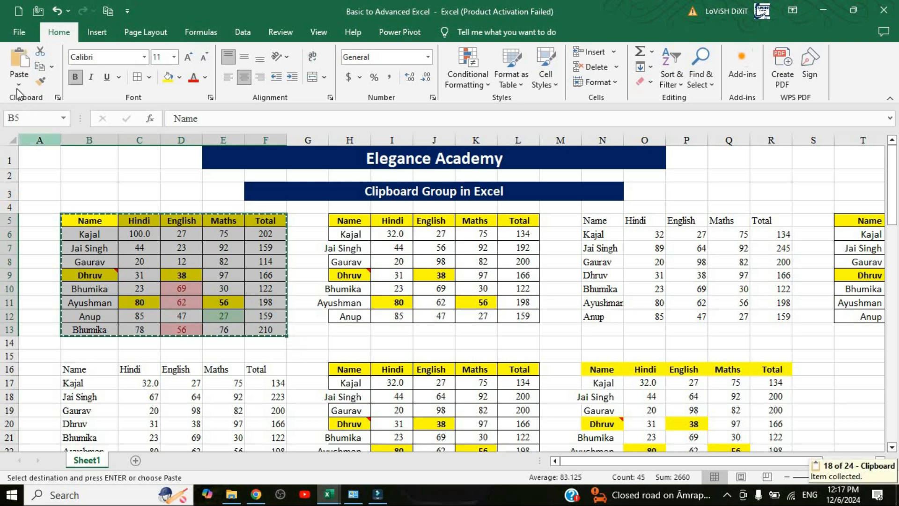
left_click(19, 83)
left_click(60, 225)
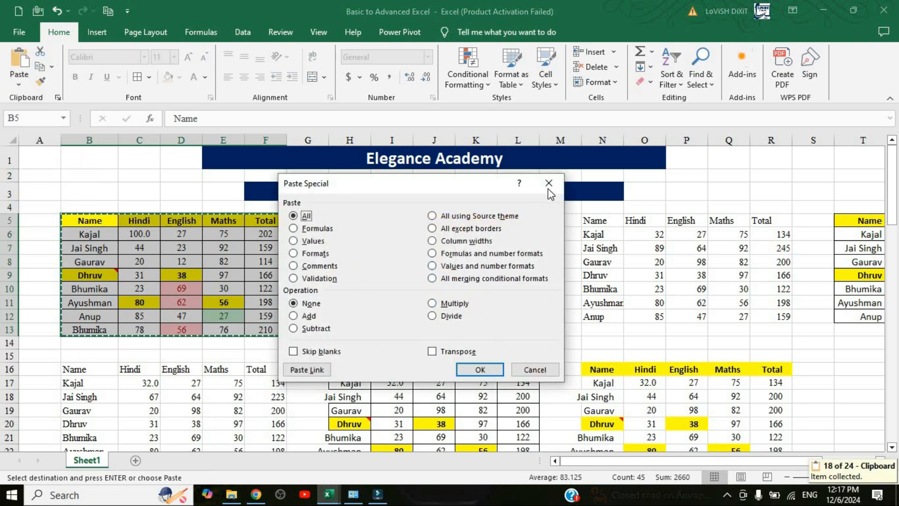
key("Escape")
Paste the copied table at J78 using Paste Special with All merging conditional formats
scroll(398, 295, "down", 19)
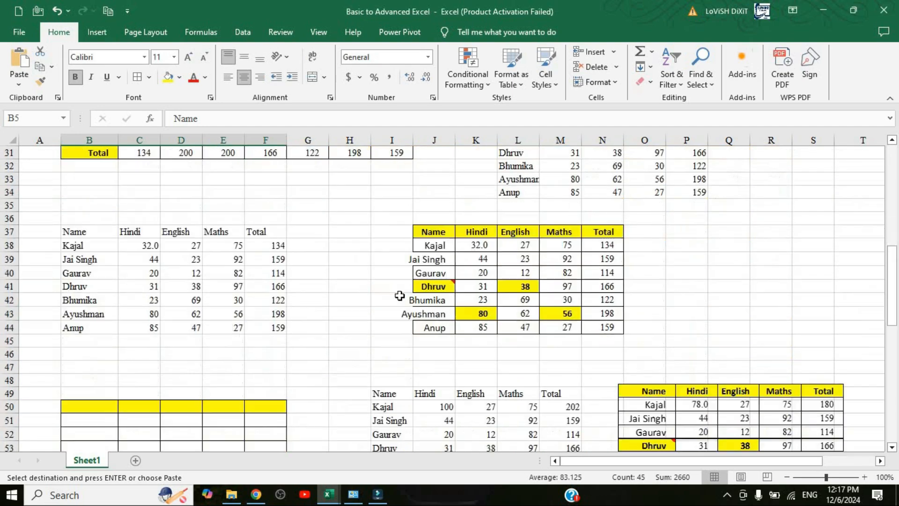
scroll(395, 296, "down", 3)
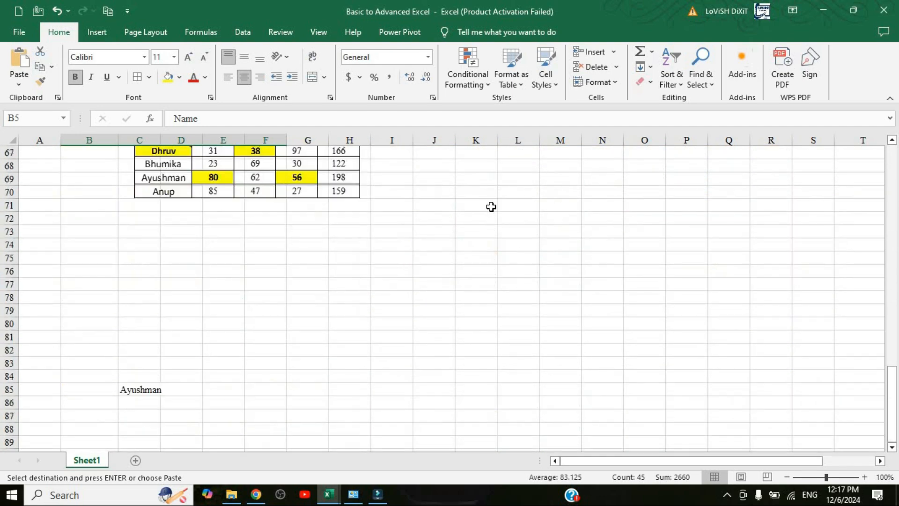
left_click(447, 300)
left_click(21, 85)
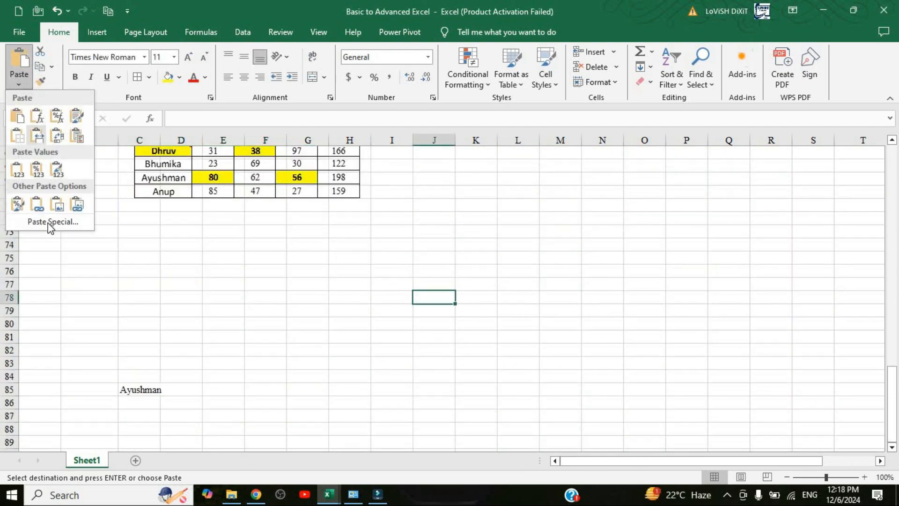
key("s")
left_click(432, 278)
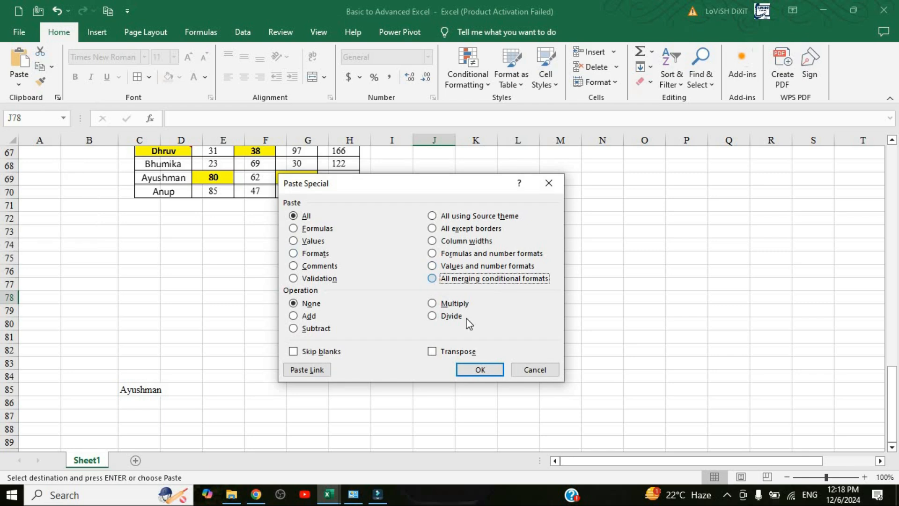
left_click(477, 369)
left_click(558, 390)
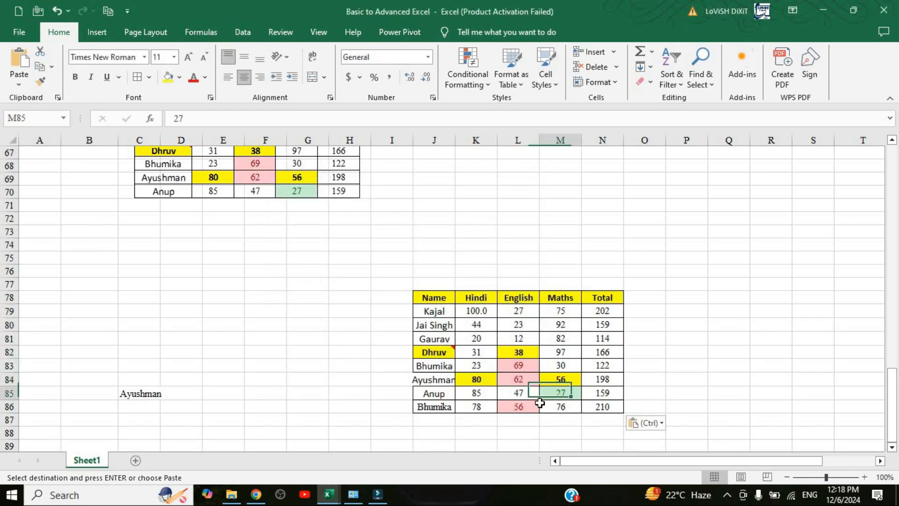
Inspect the highlighted English marks in the pasted table and review the Paste Special options without pasting
left_click(519, 405)
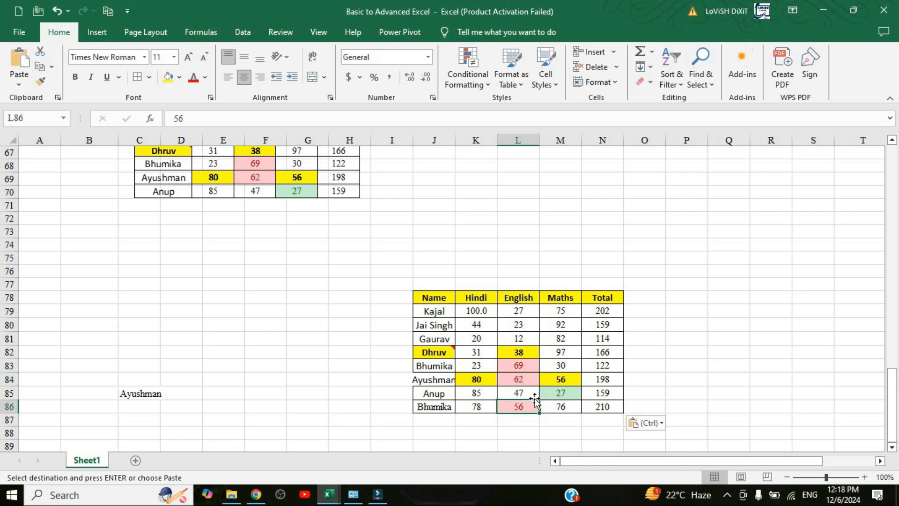
left_click(529, 377)
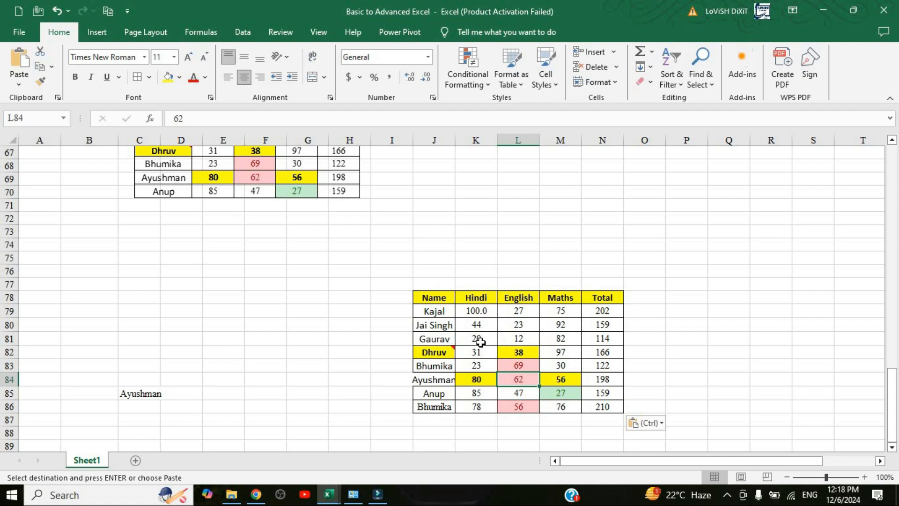
scroll(481, 342, "up", 20)
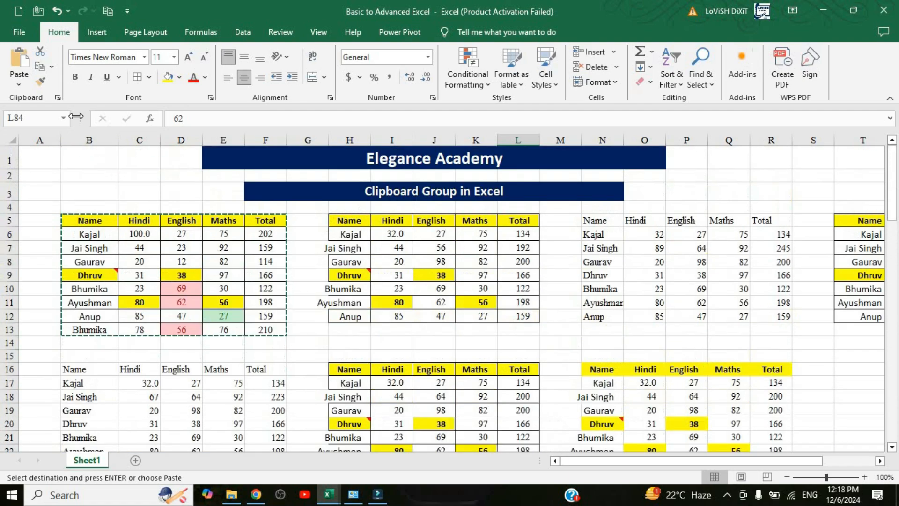
left_click(19, 83)
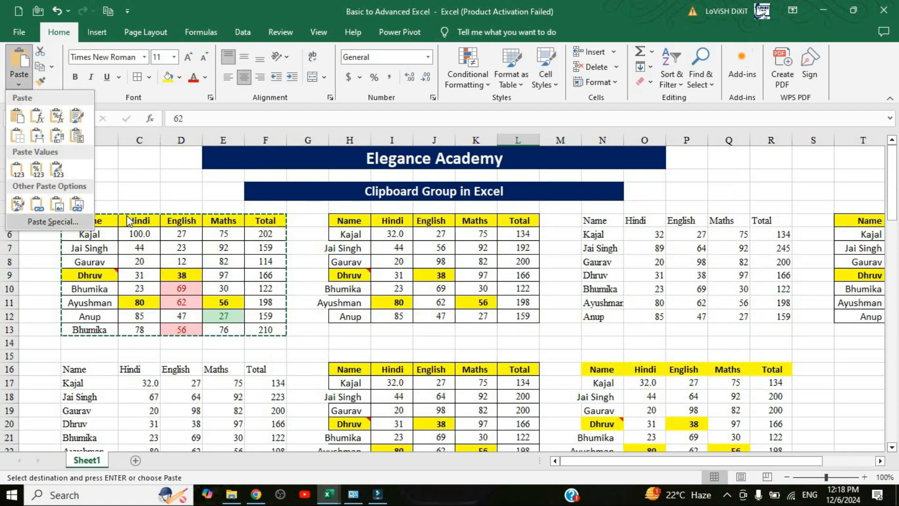
left_click(52, 221)
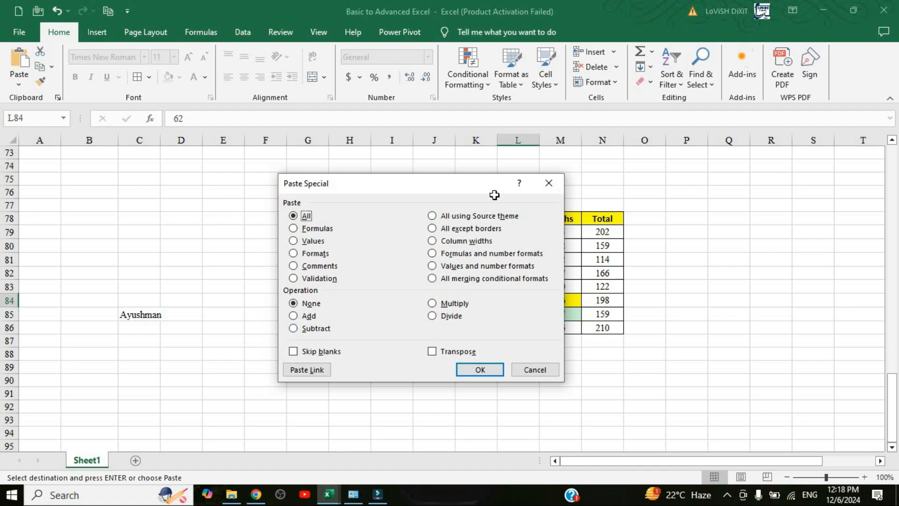
key("Escape")
Enter 10 in cell G7 beside the first marks table and centre it horizontally
scroll(294, 262, "up", 7)
scroll(295, 263, "up", 17)
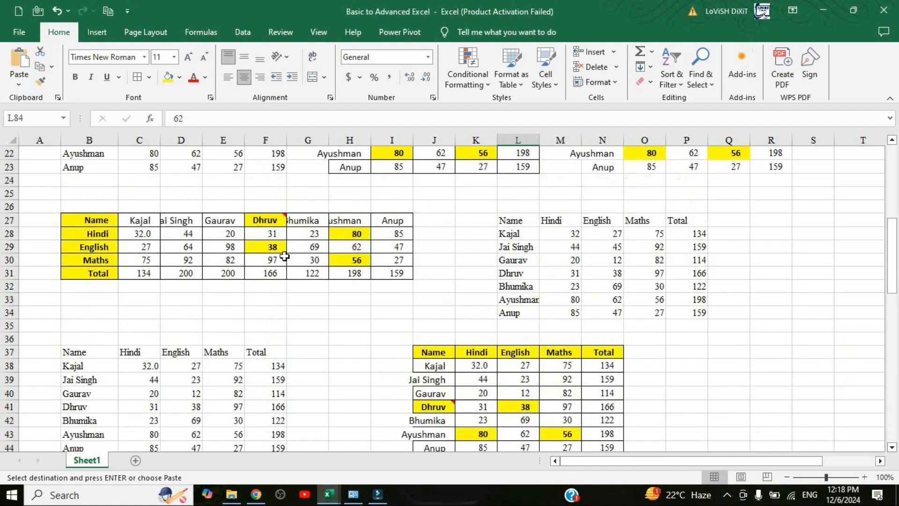
left_click(232, 264)
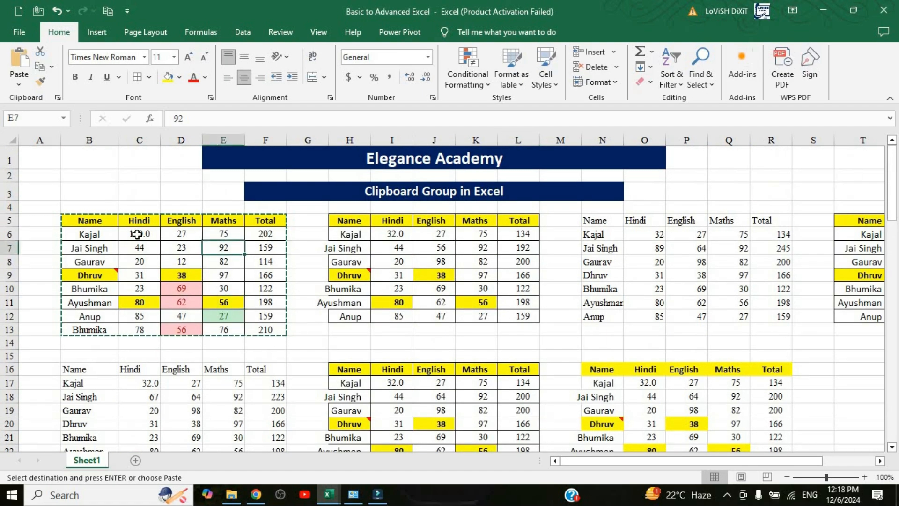
left_click_drag(137, 234, 219, 331)
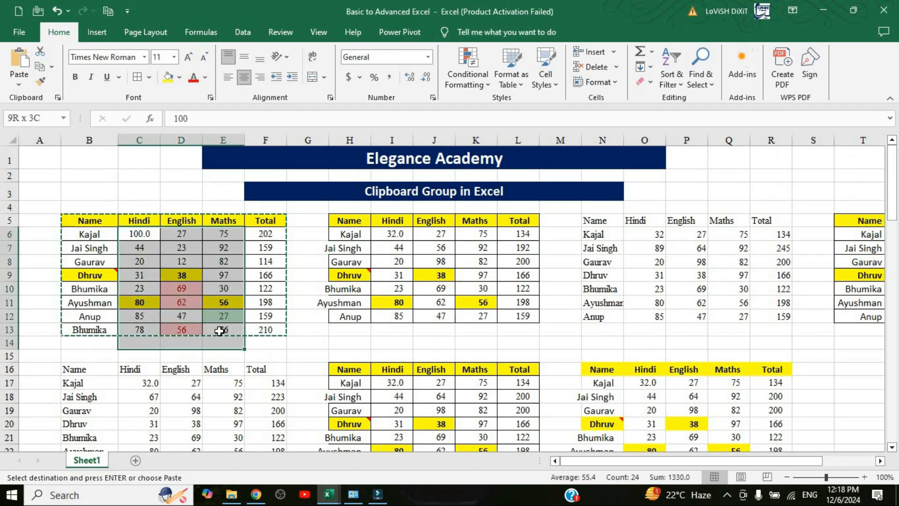
left_click(294, 250)
type("10")
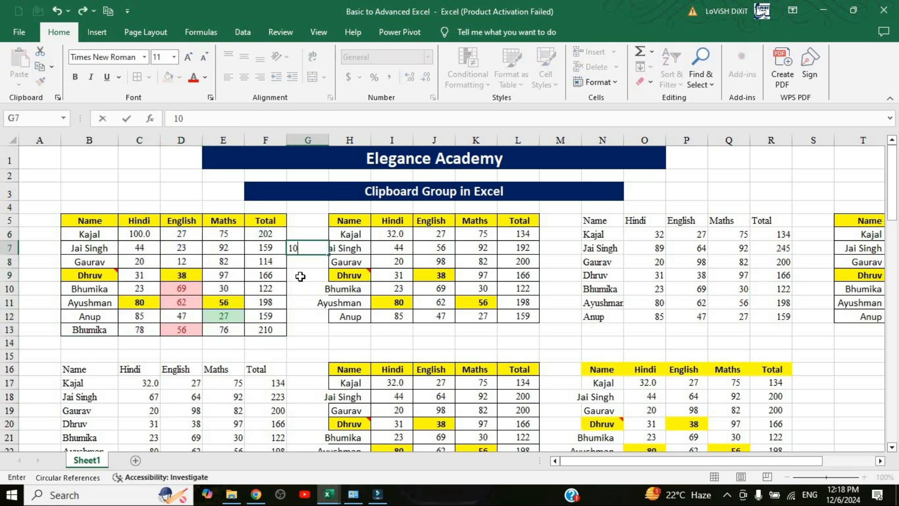
left_click(300, 274)
key("Up")
key("Up")
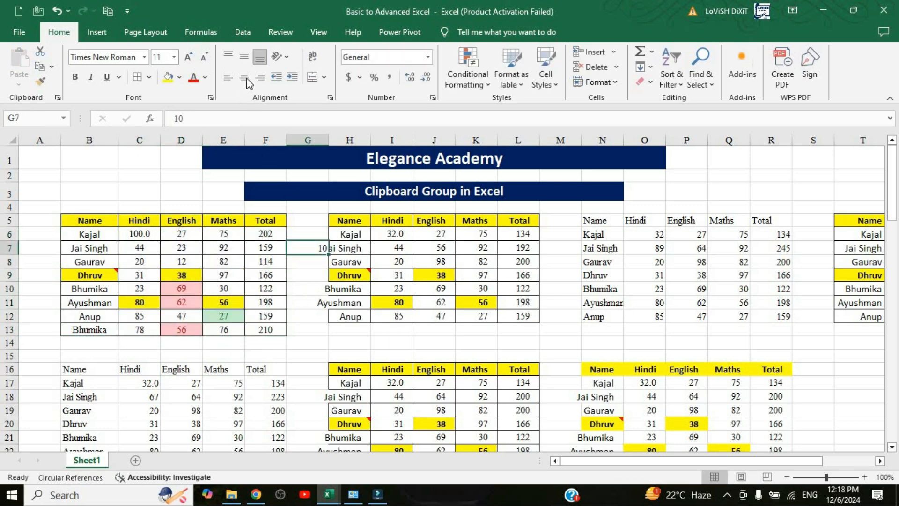
left_click(244, 76)
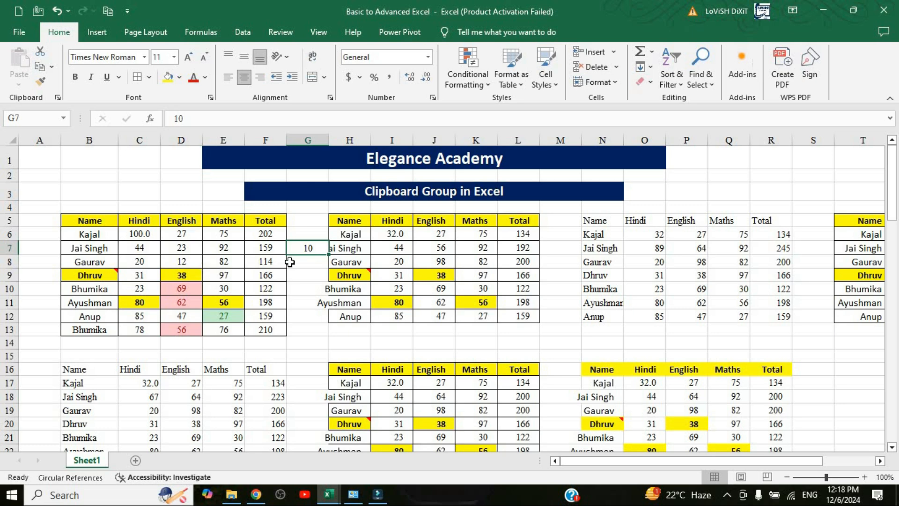
Copy G7 and add its value to all marks in C6:E13 using the Paste Special Add operation
key("ctrl+c")
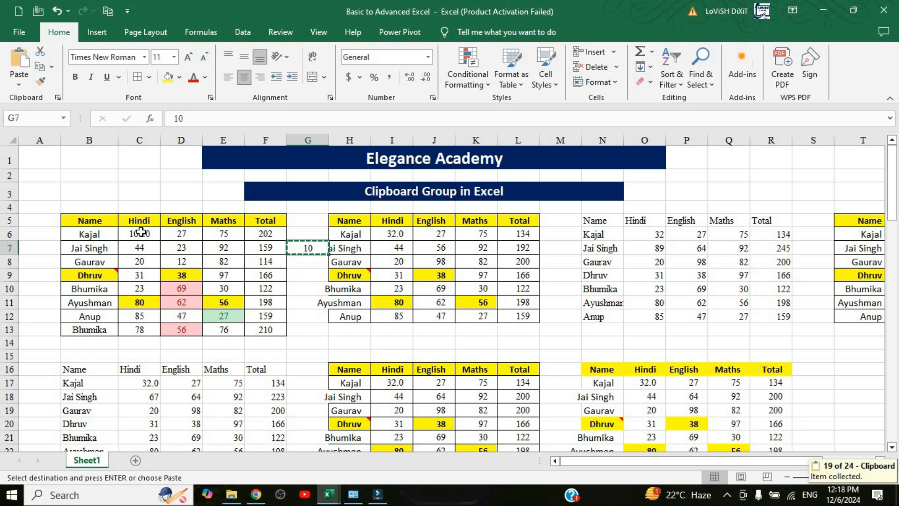
left_click_drag(140, 232, 224, 288)
left_click_drag(237, 325, 235, 328)
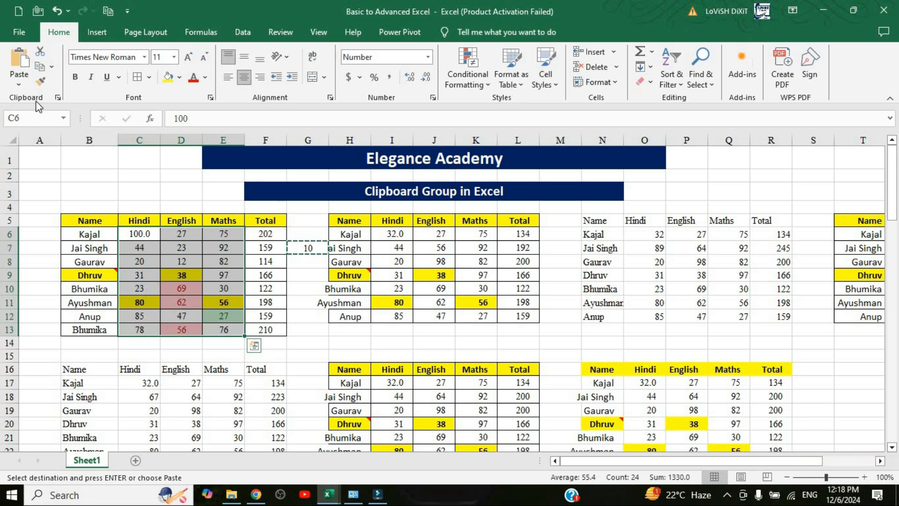
left_click(21, 86)
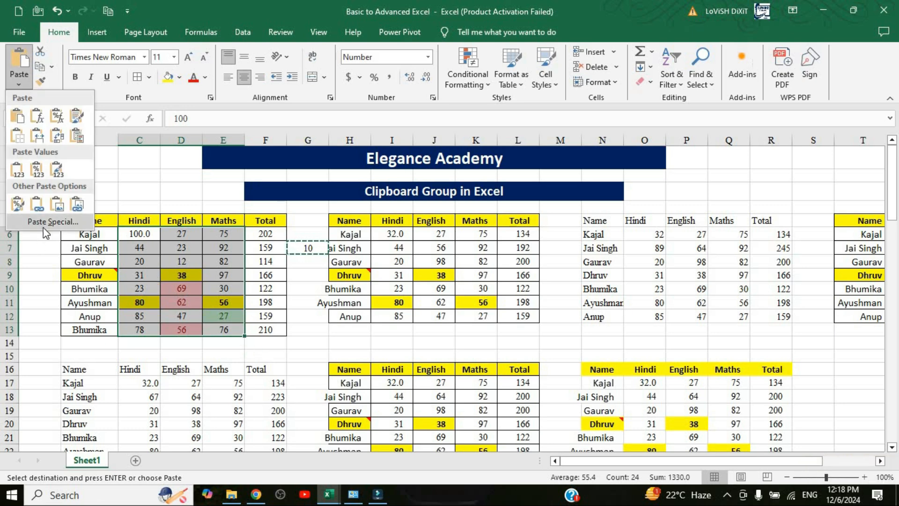
left_click(40, 223)
left_click(293, 316)
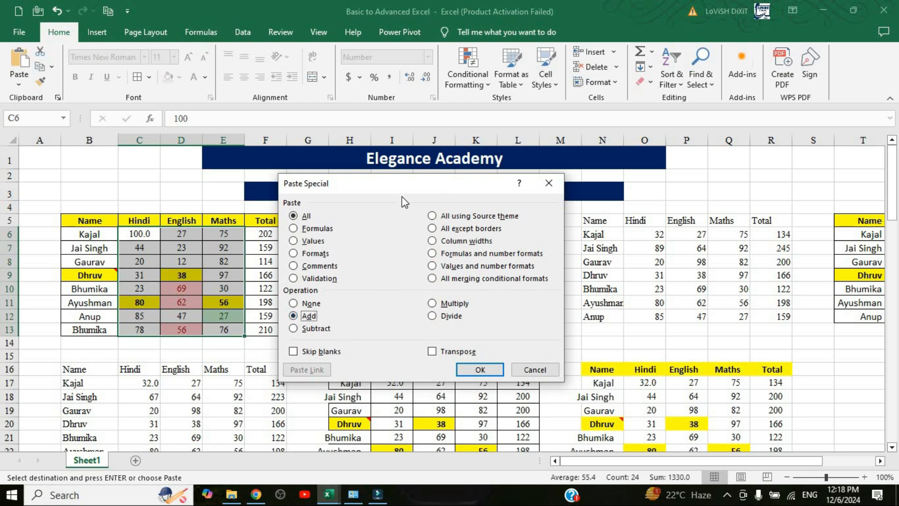
left_click_drag(356, 183, 461, 181)
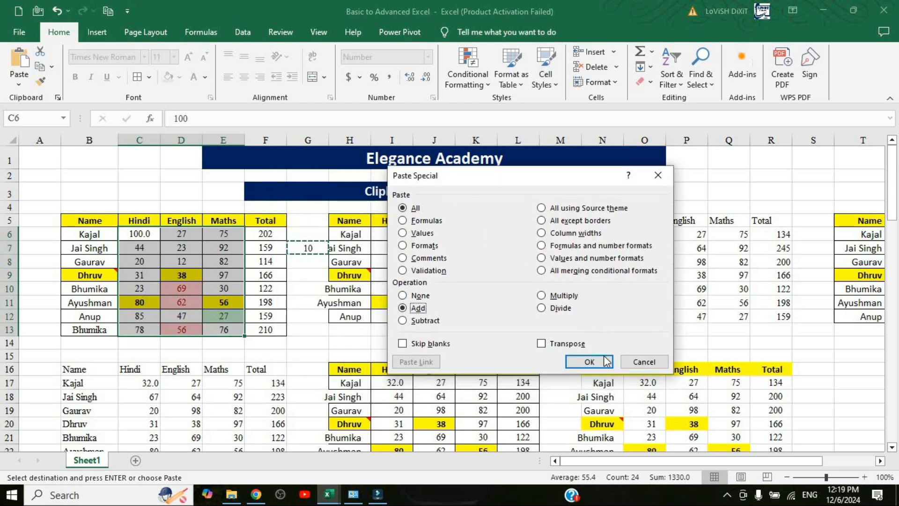
left_click(591, 365)
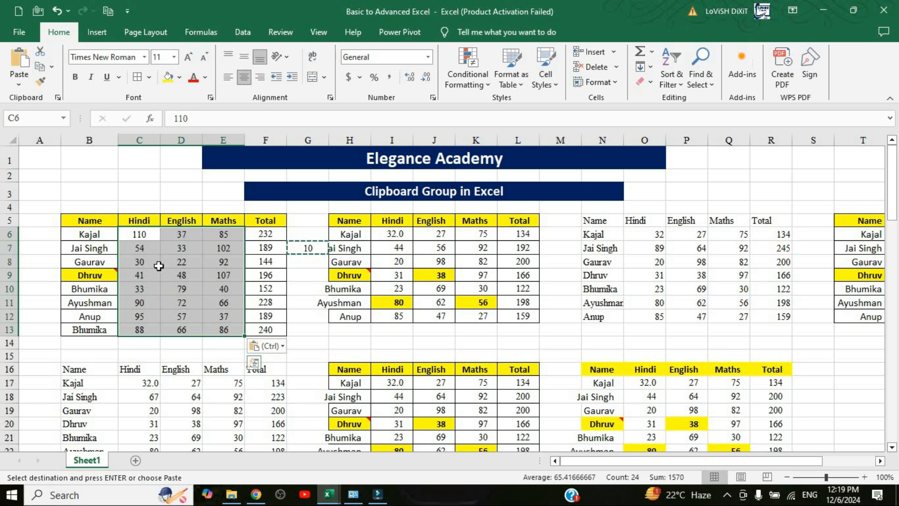
Undo the Paste Special addition on the marks in C6:E13 and redo it to compare the values
key("ctrl+z")
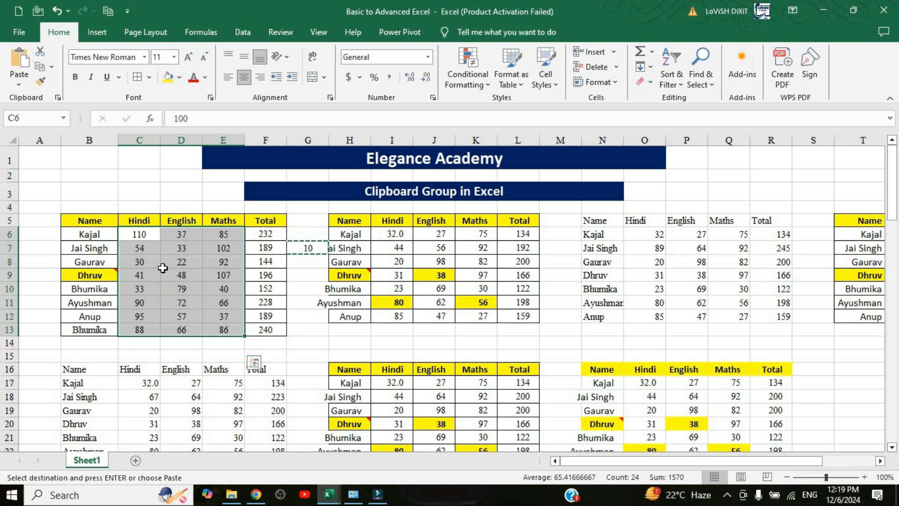
key("ctrl+z")
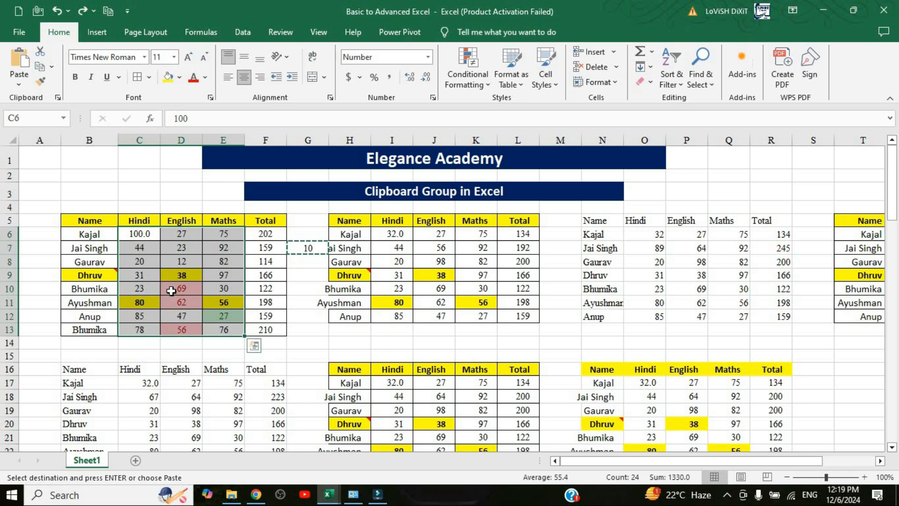
key("ctrl+y")
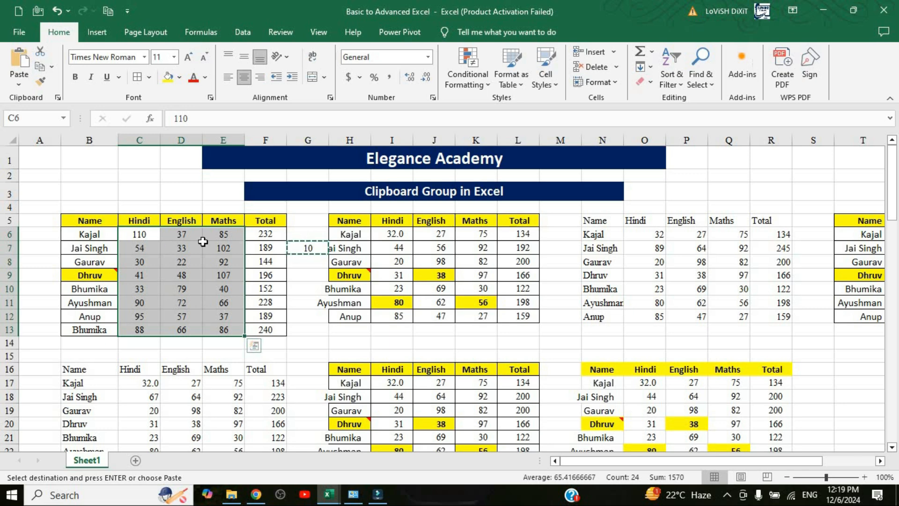
Subtract the copied G7 value of 10 from the marks in C6:E13 using the Paste Special Subtract operation
left_click(308, 247)
left_click_drag(140, 235, 230, 340)
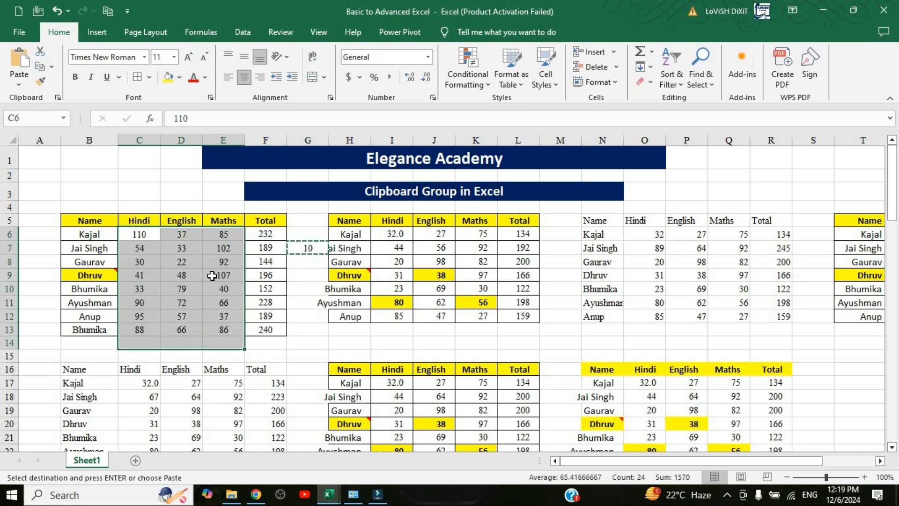
left_click(212, 276)
left_click(137, 225)
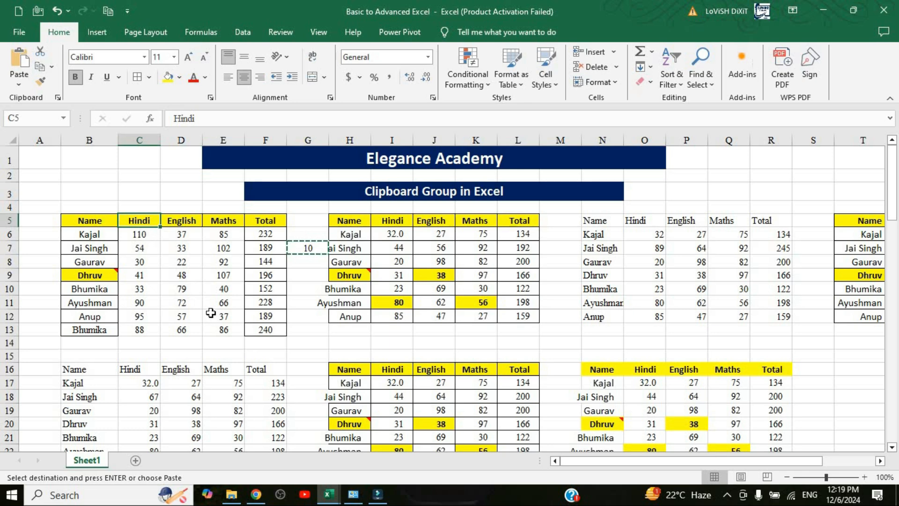
left_click_drag(141, 234, 224, 330)
left_click(16, 84)
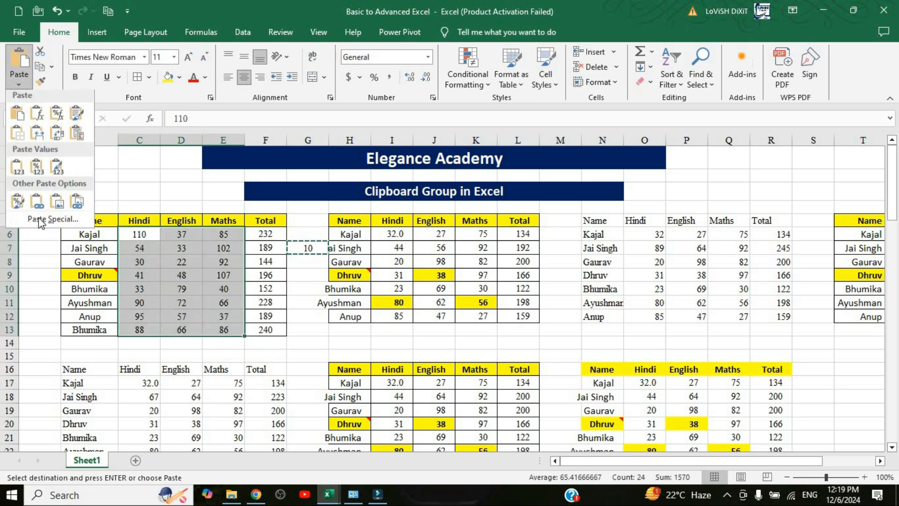
left_click(47, 219)
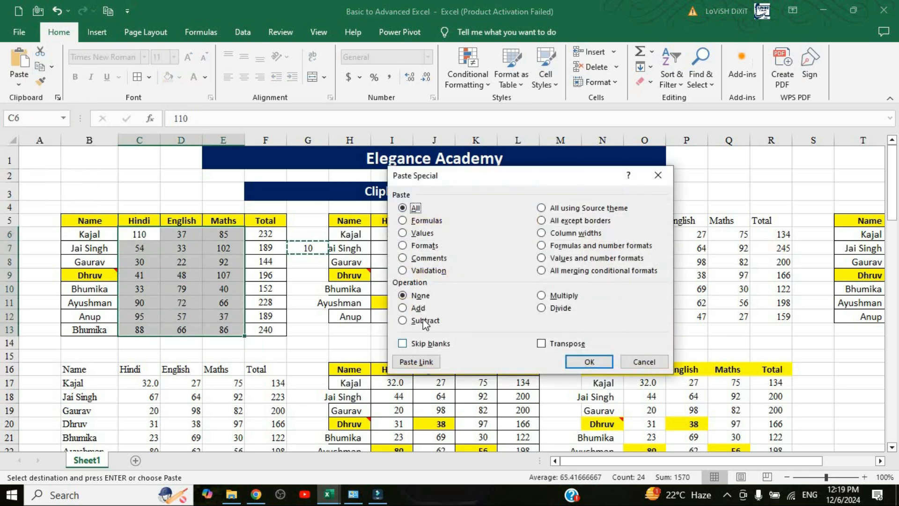
left_click(403, 321)
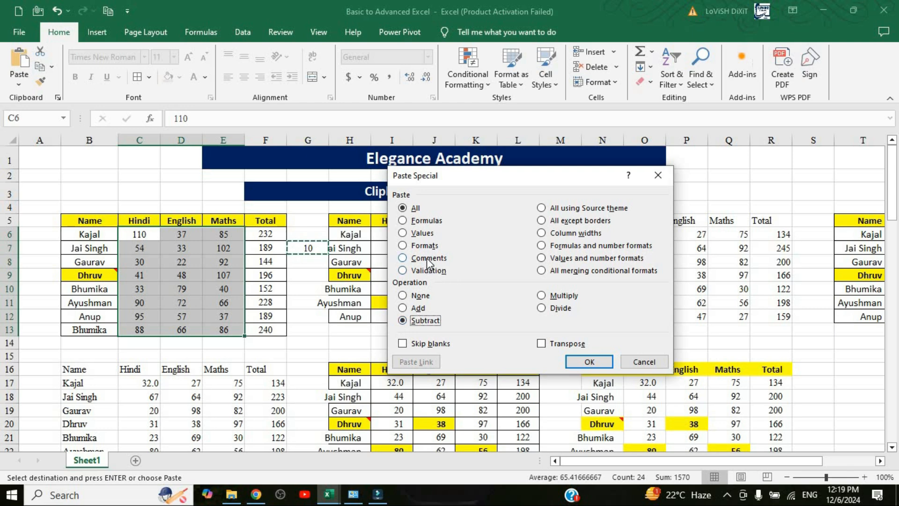
left_click(589, 362)
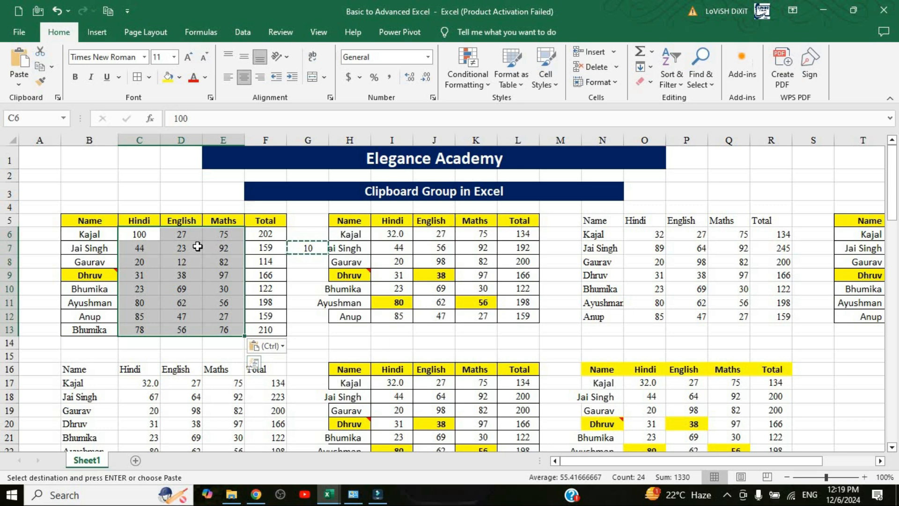
Multiply the marks in C6:E13 by the copied G7 value of 10 using the Paste Special Multiply operation
left_click(19, 85)
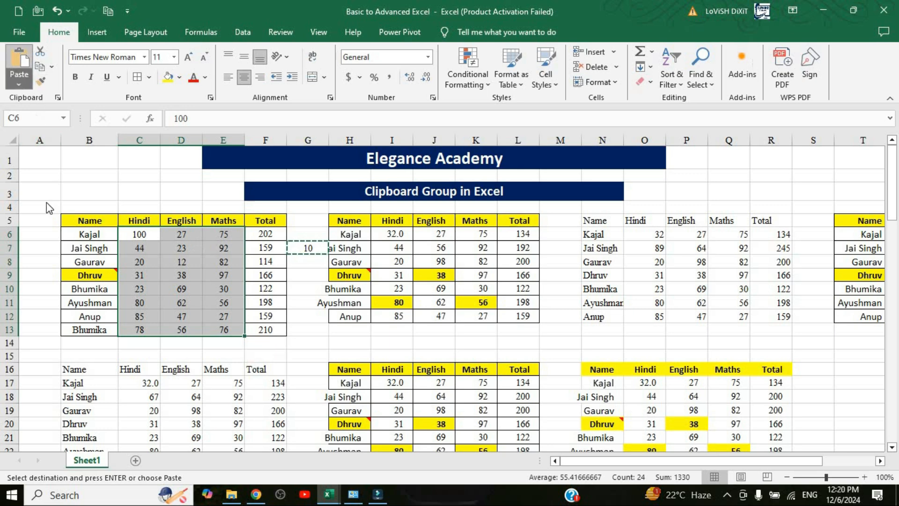
left_click(42, 279)
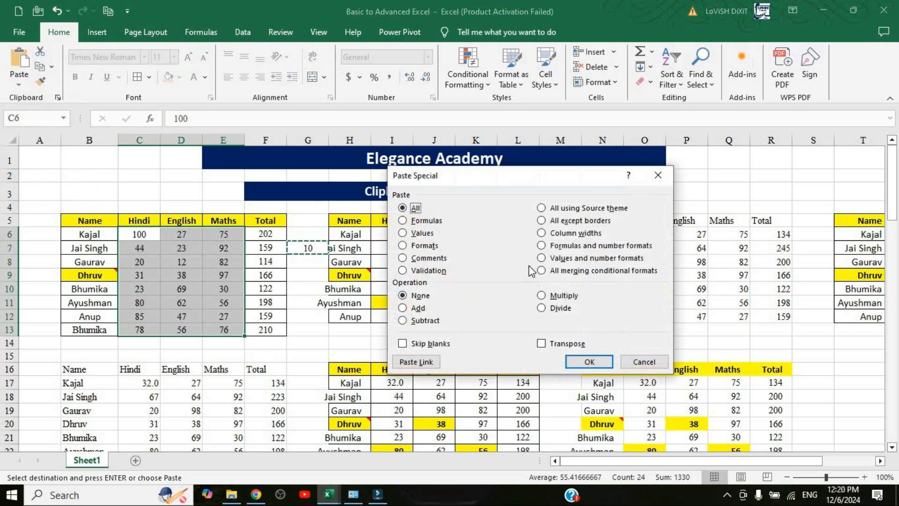
left_click(544, 297)
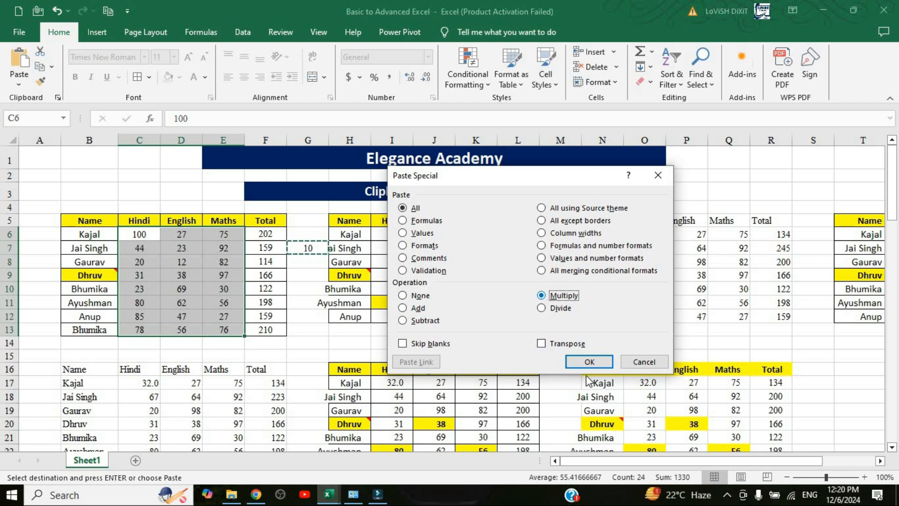
left_click(567, 360)
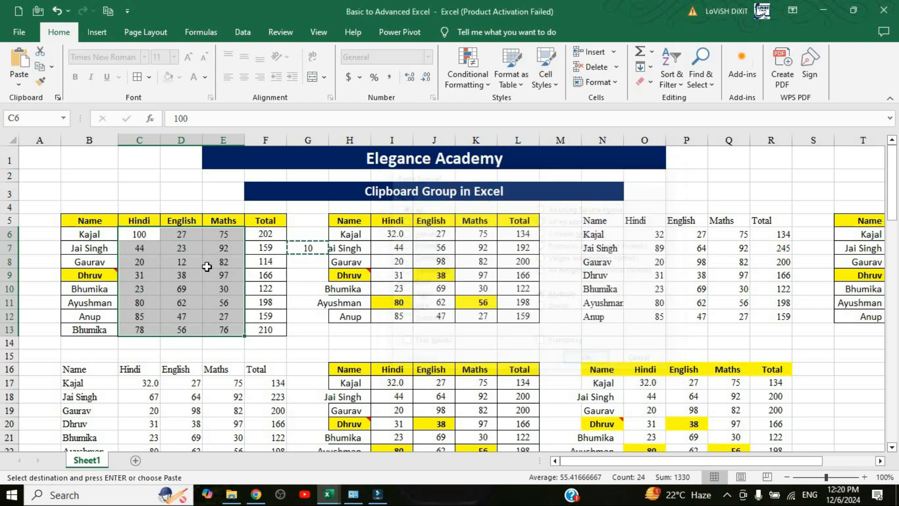
Divide the marks in C6:E13 by the copied G7 value of 10 using the Paste Special Divide operation
left_click(301, 251)
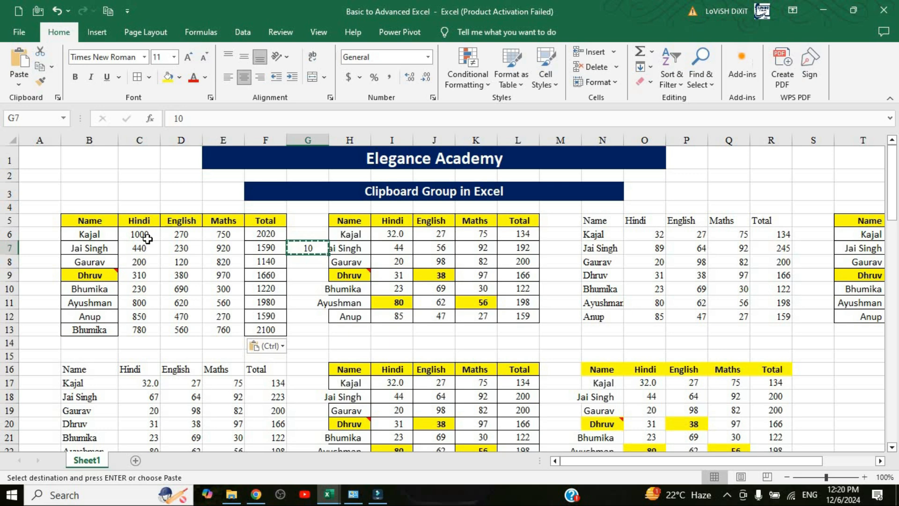
left_click_drag(139, 234, 235, 321)
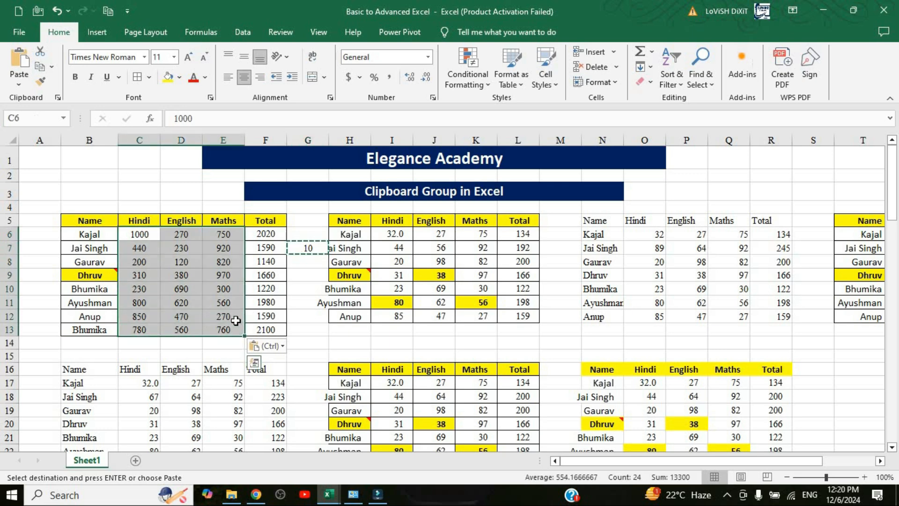
left_click(18, 84)
left_click(53, 221)
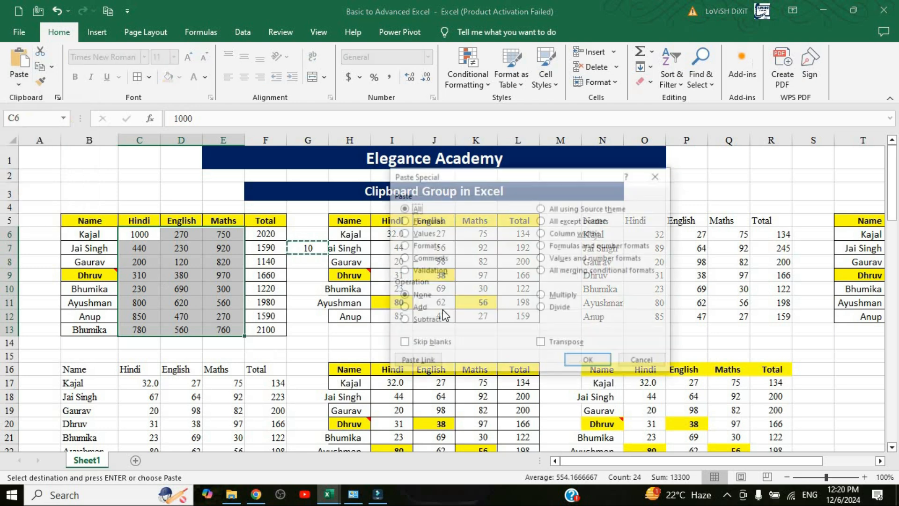
left_click(556, 308)
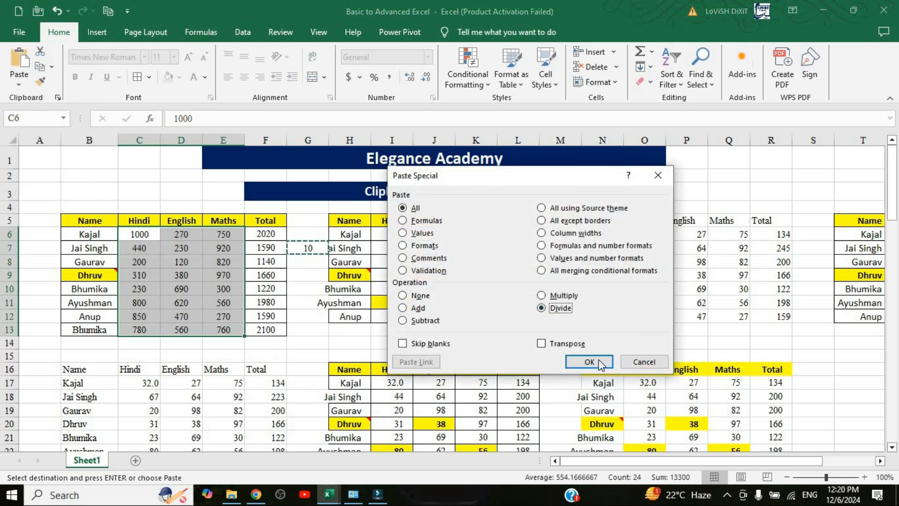
left_click(589, 362)
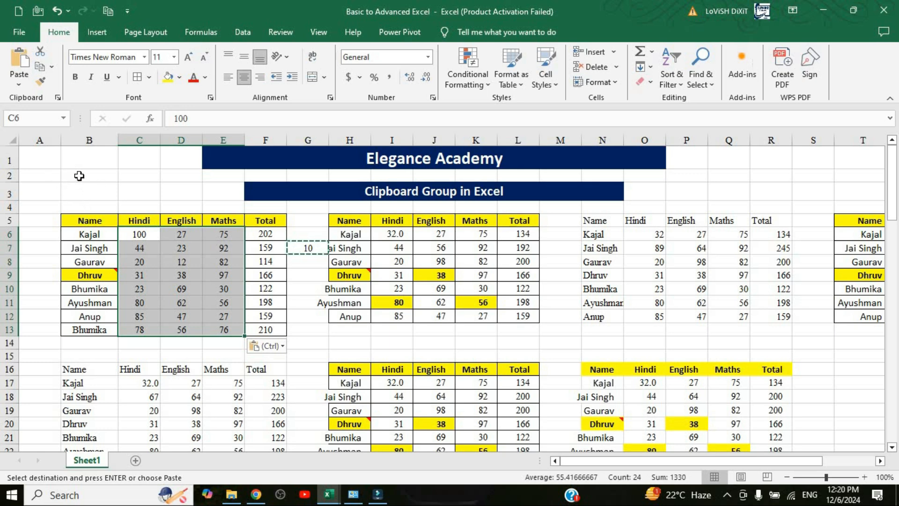
Paste the copied G7 value over the marks in C6:E13 using Paste Special All with no operation, and undo it
left_click(19, 85)
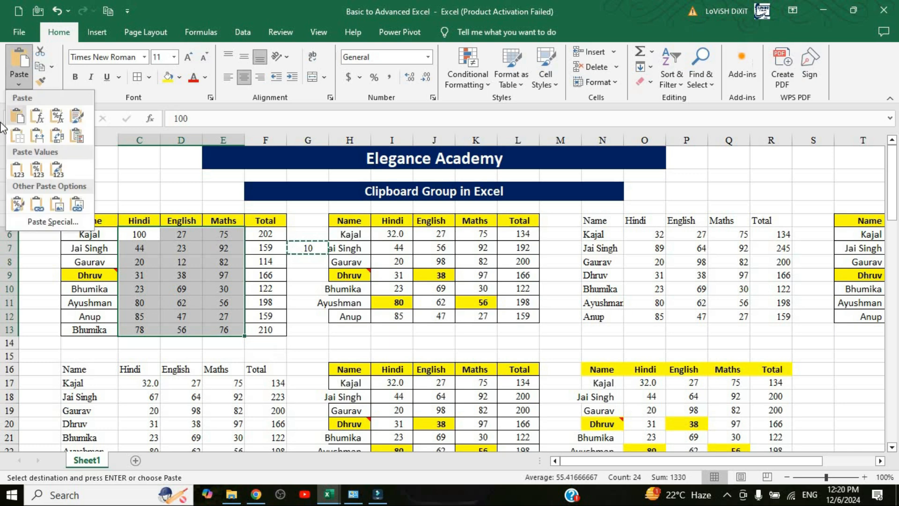
left_click(51, 227)
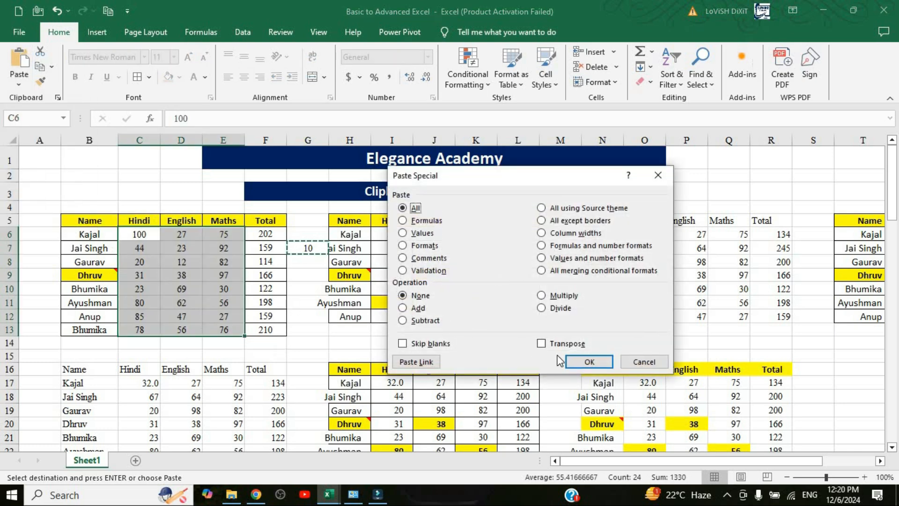
key("Return")
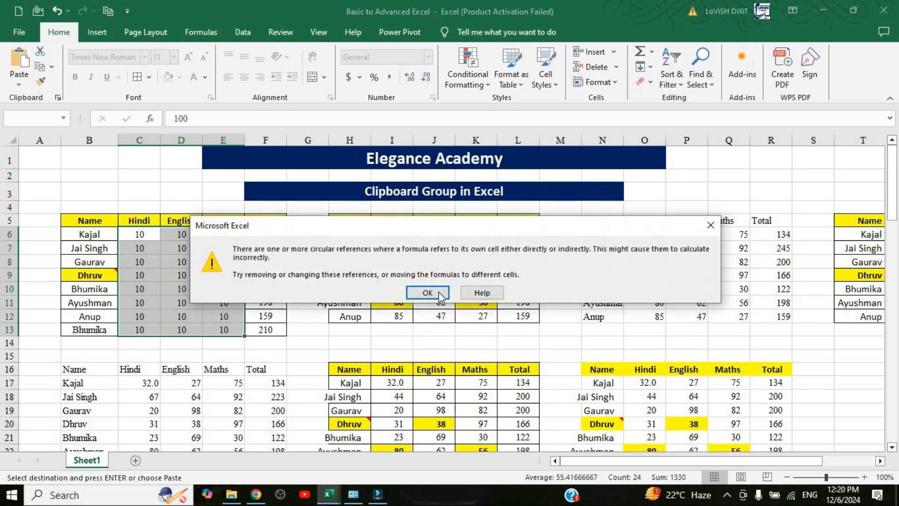
left_click(439, 292)
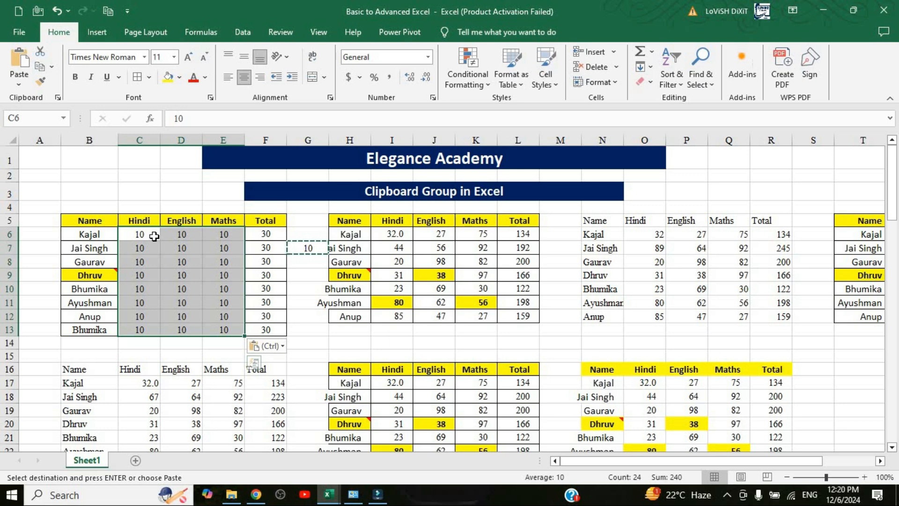
key("ctrl+z")
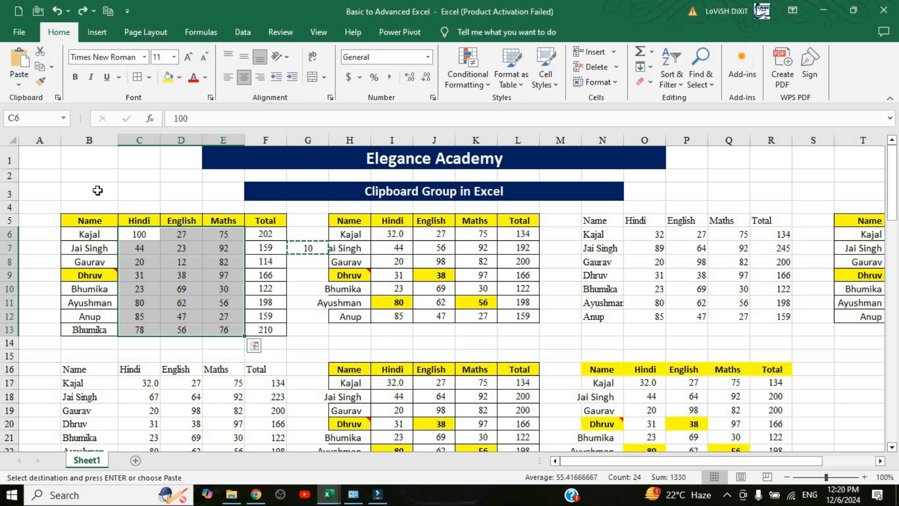
key("ctrl+alt+v")
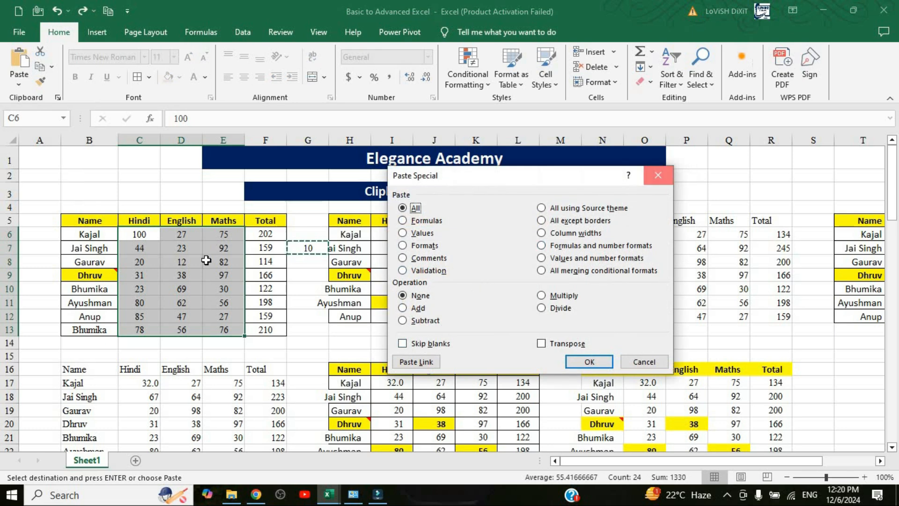
left_click(658, 176)
Copy the marks table in B5:F13 and paste it at E99 and again at M99
left_click(88, 220)
left_click_drag(267, 325, 270, 326)
key("ctrl+c")
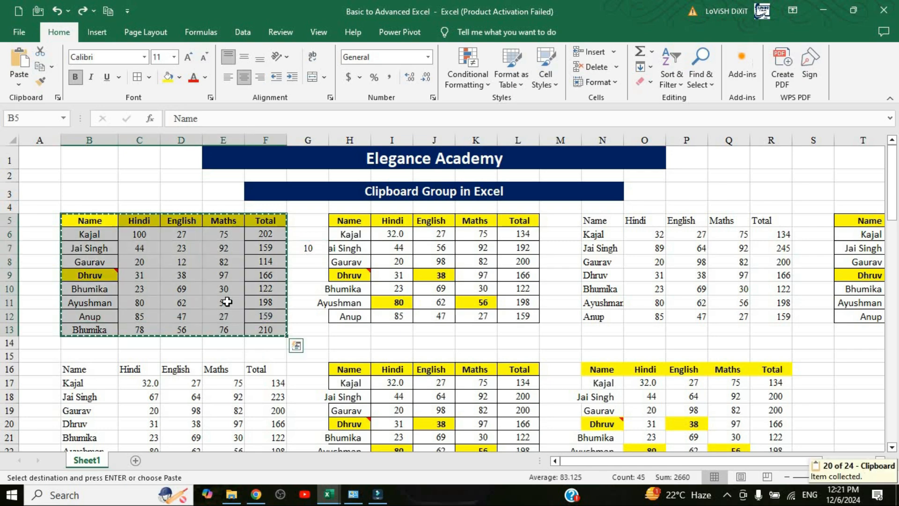
scroll(229, 301, "down", 20)
scroll(238, 295, "down", 4)
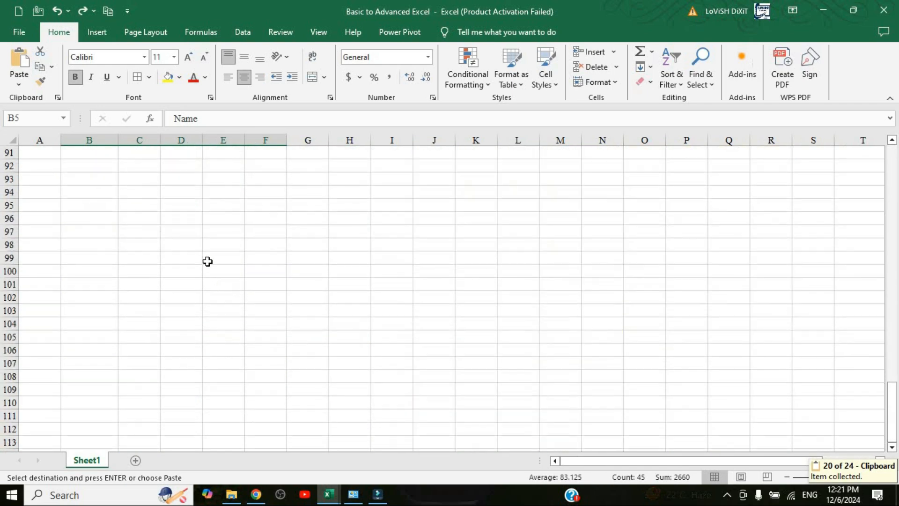
left_click(223, 259)
key("ctrl+v")
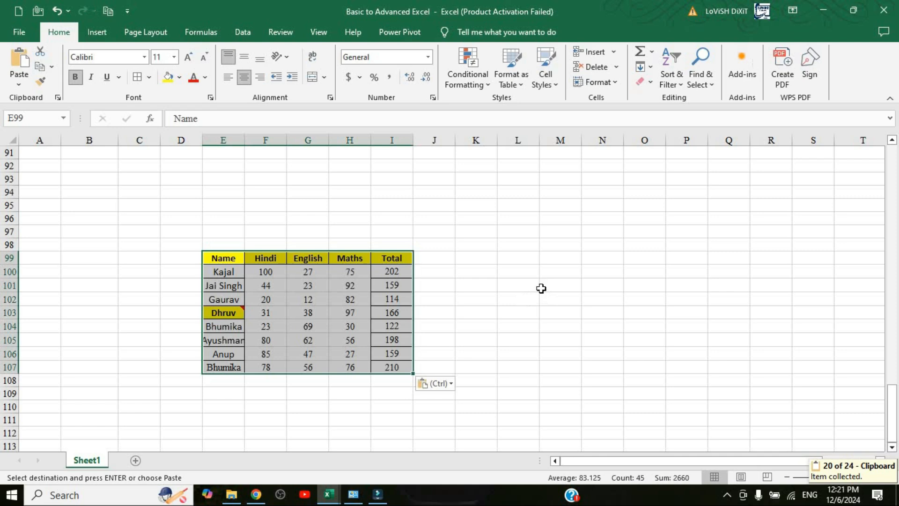
left_click(546, 263)
key("ctrl+v")
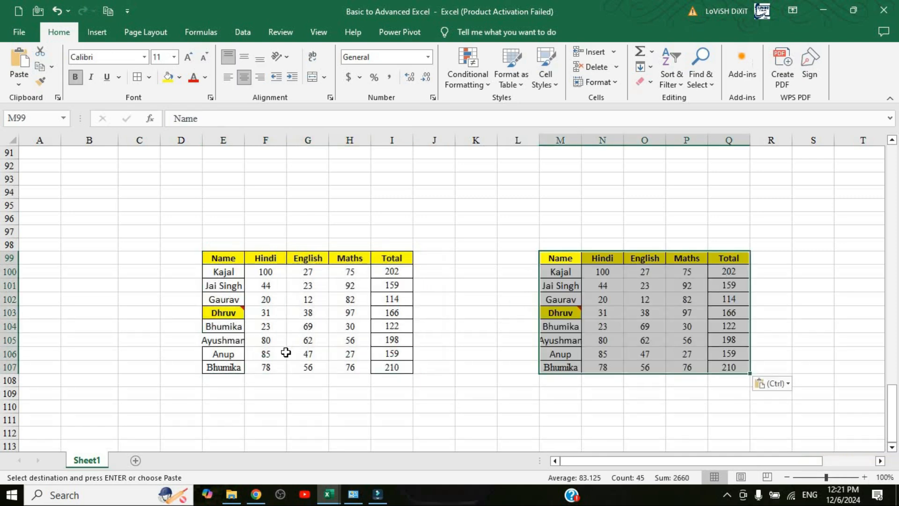
Clear the names and Hindi marks in rows 100 and 104 of the table starting at E99
left_click(262, 272)
left_click(233, 272)
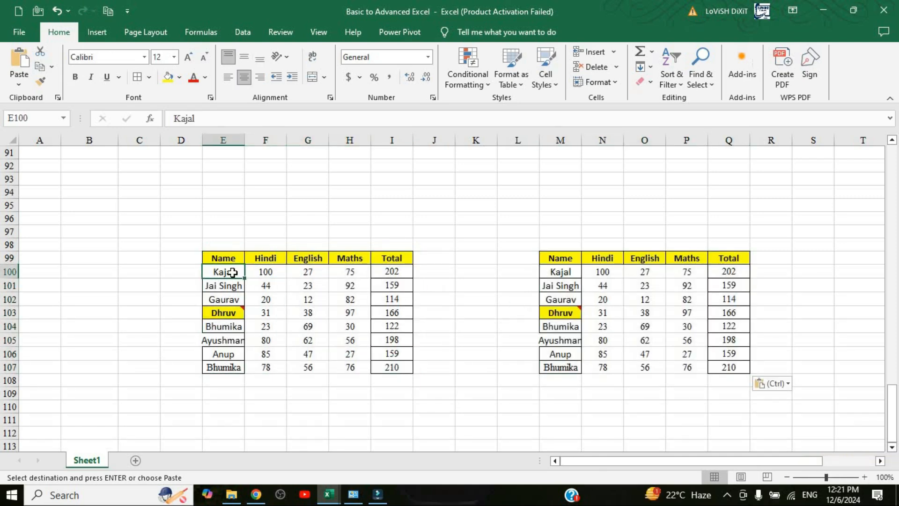
key("Delete")
left_click(225, 324)
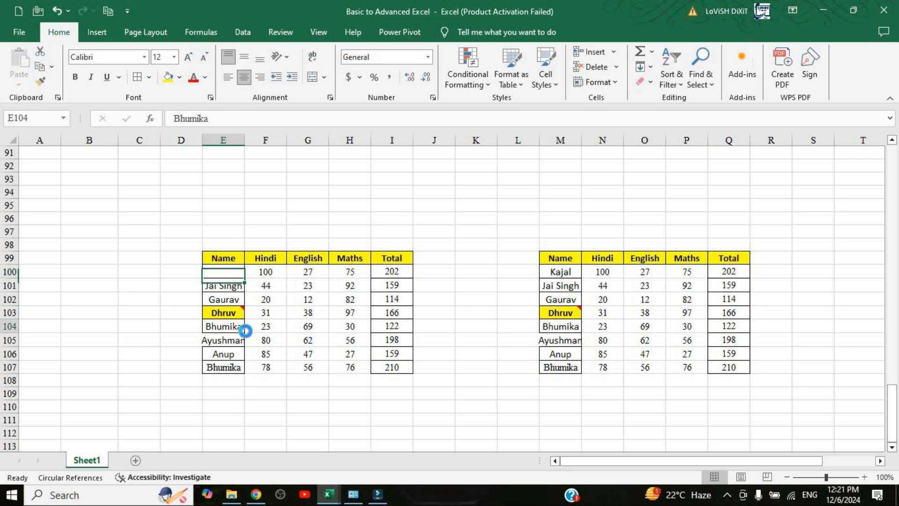
key("Delete")
left_click(265, 271)
key("Delete")
left_click(266, 326)
key("Delete")
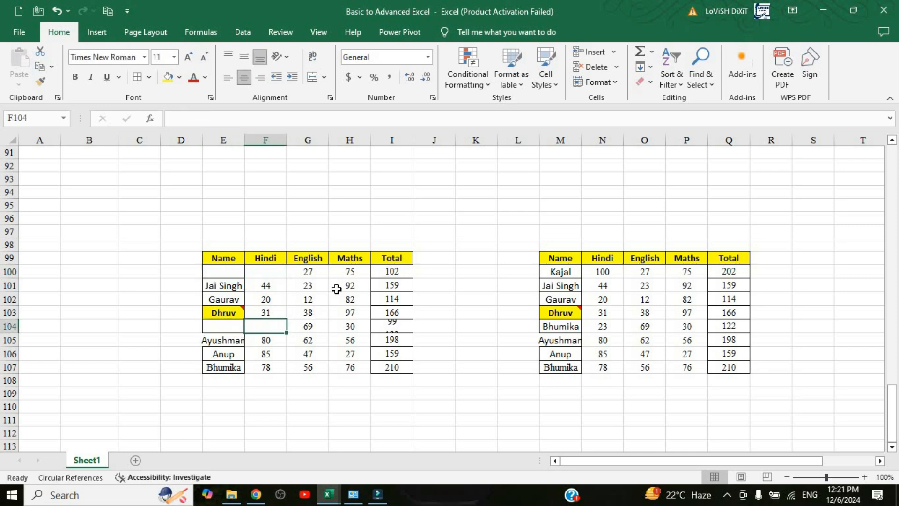
Clear the English marks in G103 and G107 and the Maths marks in H101, H105 and H106
left_click(308, 312)
key("Delete")
left_click(350, 285)
key("Delete")
key("Delete")
left_click(351, 356)
key("Delete")
left_click(302, 367)
key("Delete")
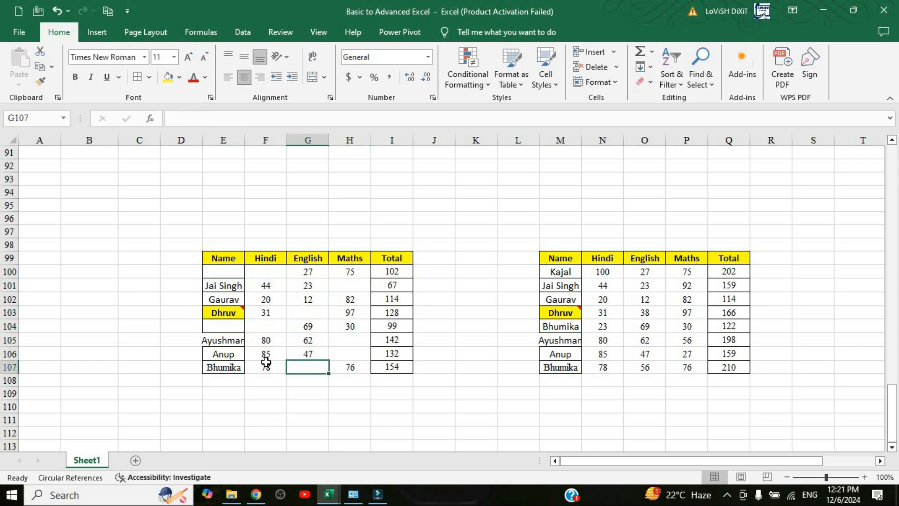
Replace the student names in M101 and M106 of the second table with different names
left_click(229, 273)
left_click(564, 286)
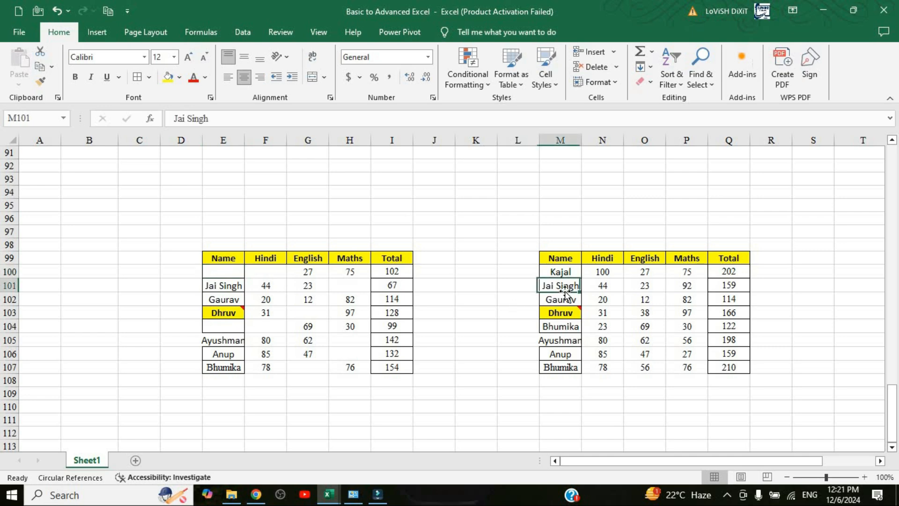
type("aBHI")
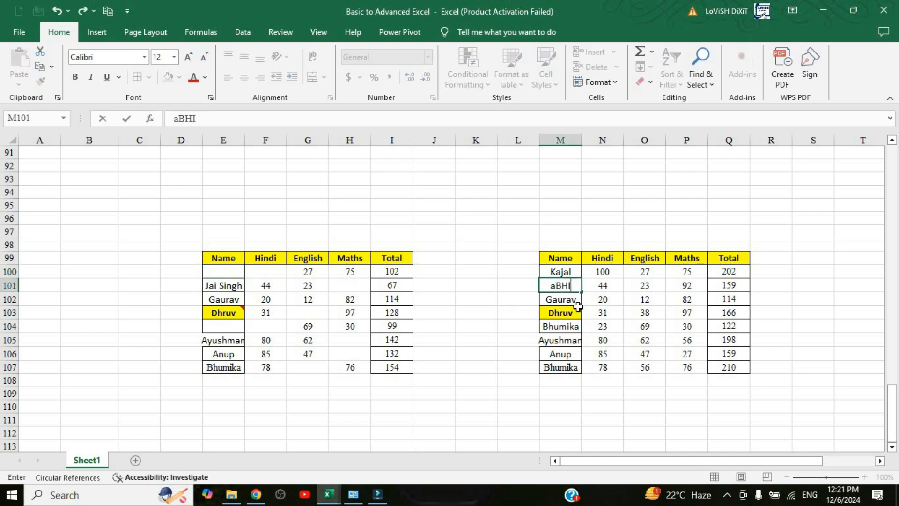
key("Return")
key("Return")
key("Return")
key("Return")
key("Return")
key("Return")
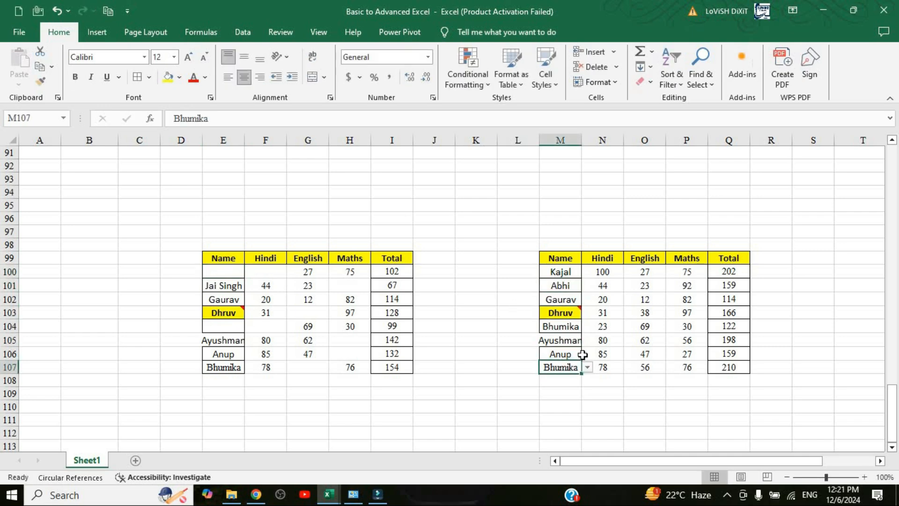
left_click(578, 353)
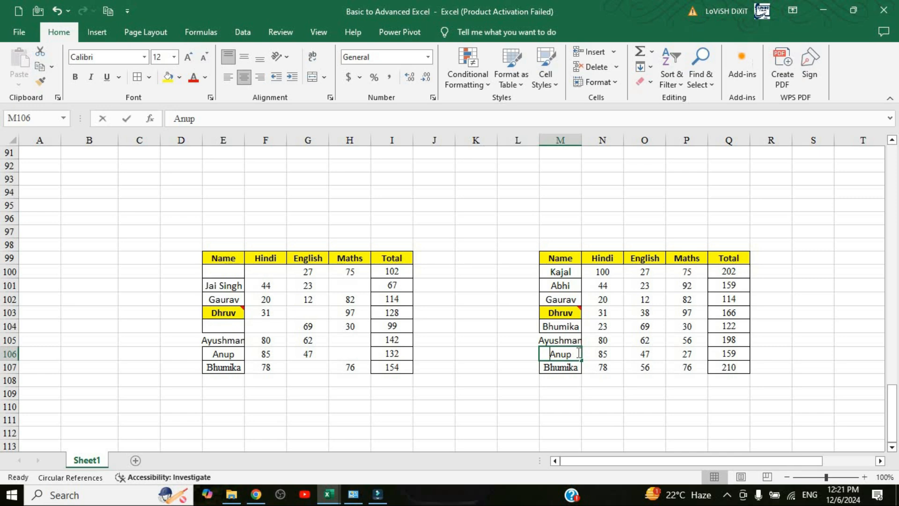
type("Nitesh")
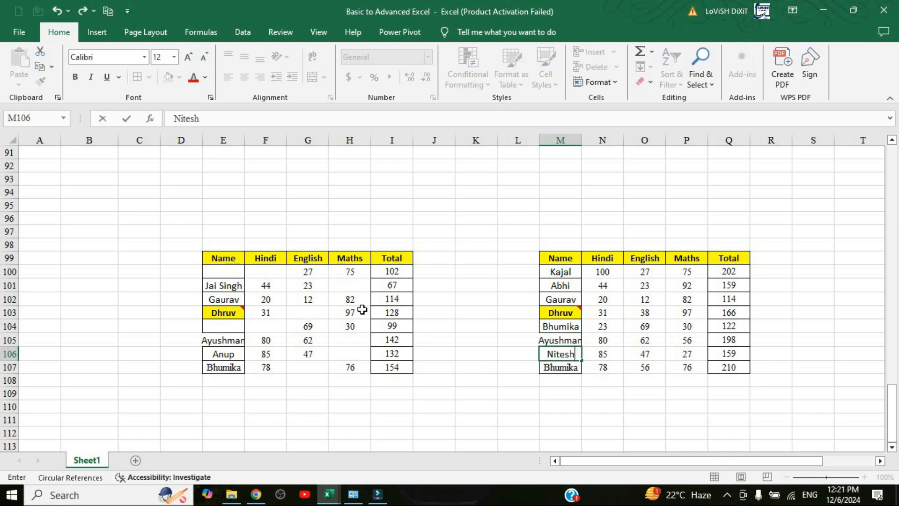
left_click(428, 326)
Copy the table with blank cells in E99:I107 and try a plain paste over the table at M99
left_click_drag(223, 258, 382, 371)
key("ctrl+c")
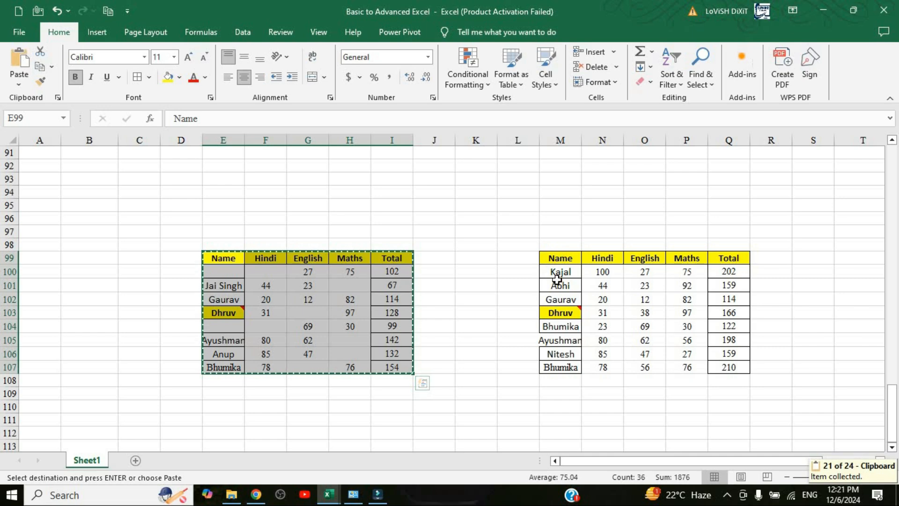
left_click(560, 258)
key("ctrl+v")
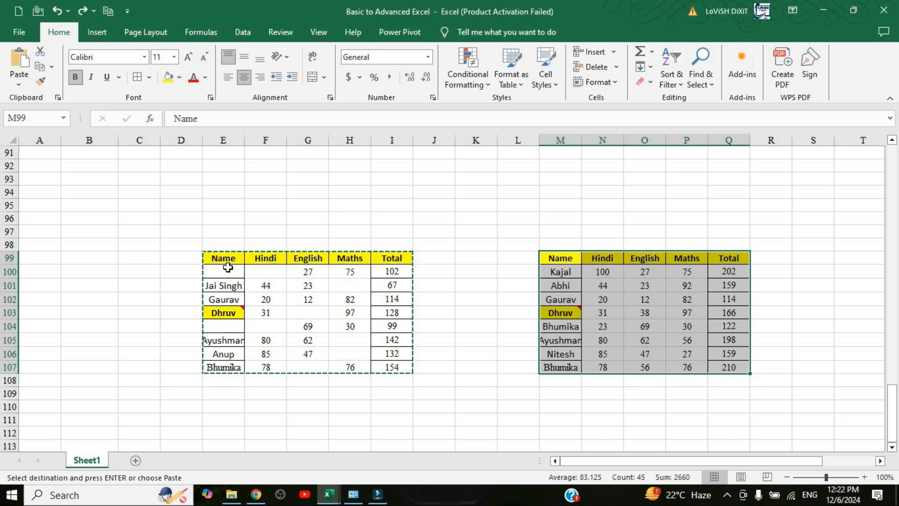
Paste the copied E99:I107 table over the one at M99 using Paste Special with Skip blanks
left_click_drag(214, 256, 396, 367)
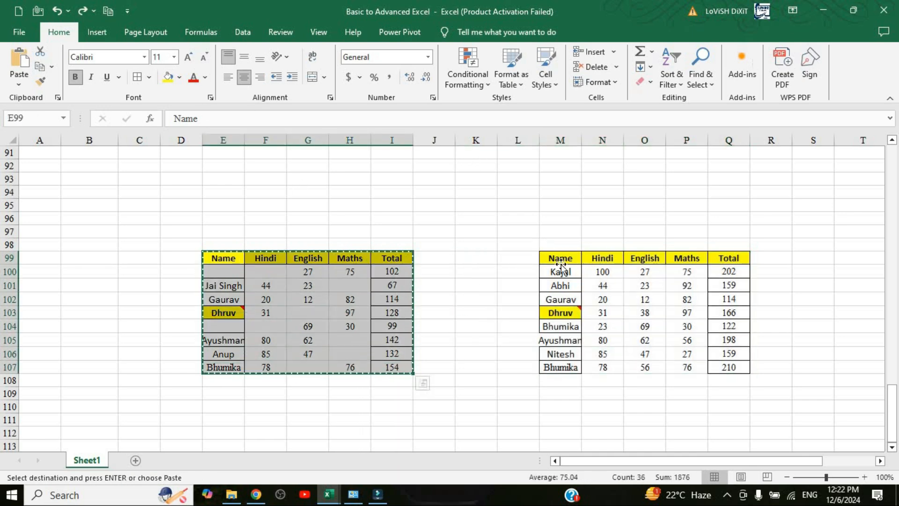
left_click(557, 259)
left_click(19, 85)
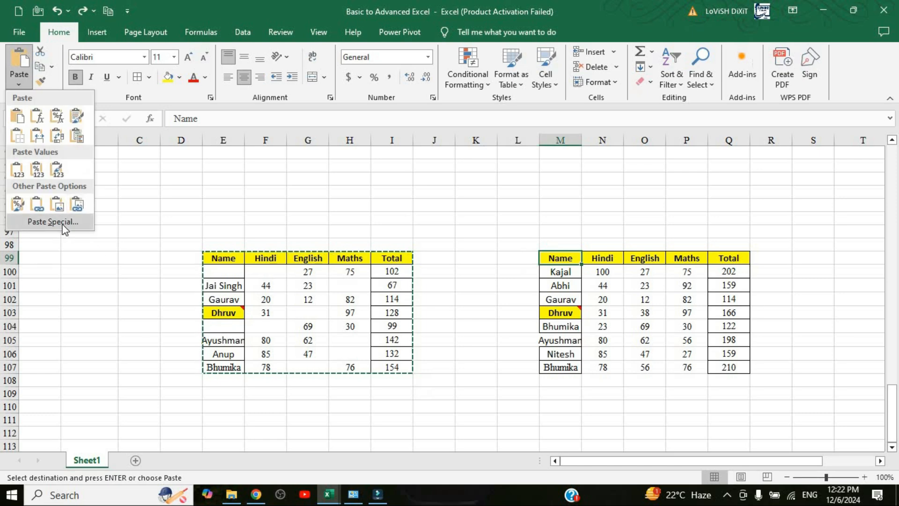
left_click(65, 229)
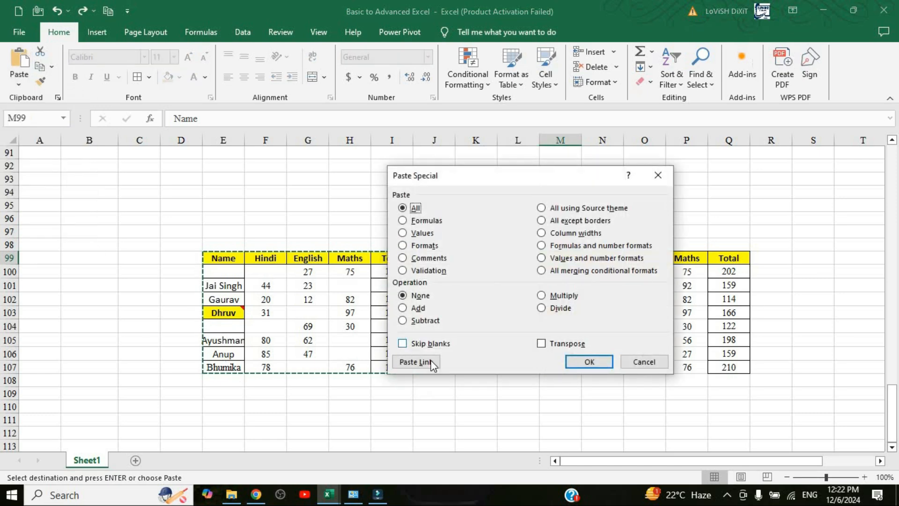
left_click(424, 343)
left_click(591, 363)
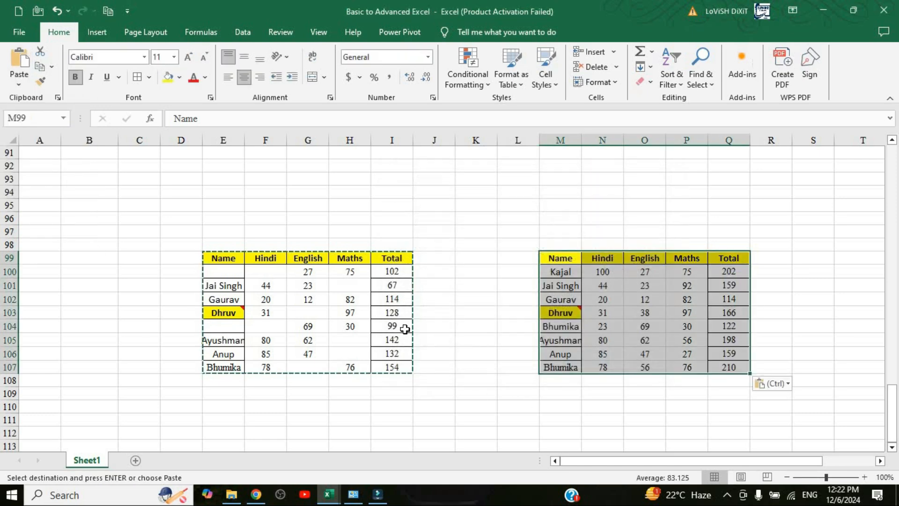
Compare the source cells with the table at M99, undoing and redoing the Skip blanks paste
left_click(227, 274)
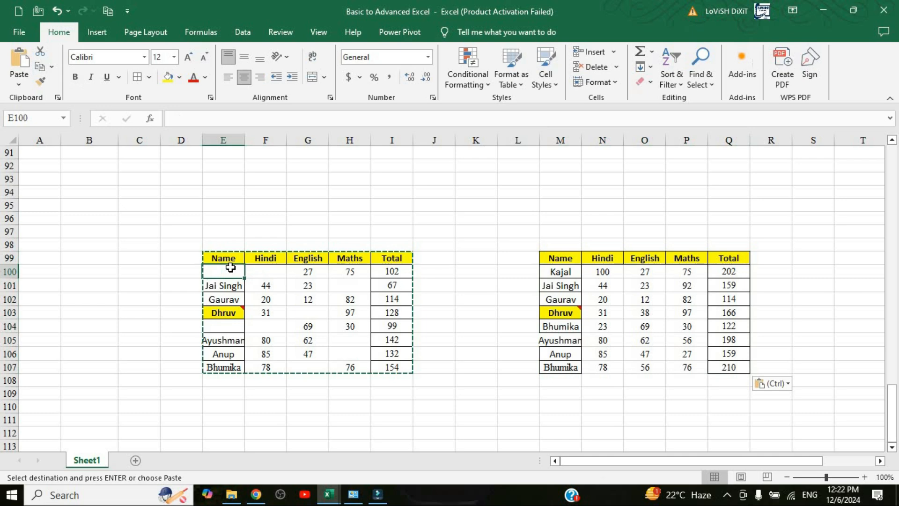
left_click(578, 274)
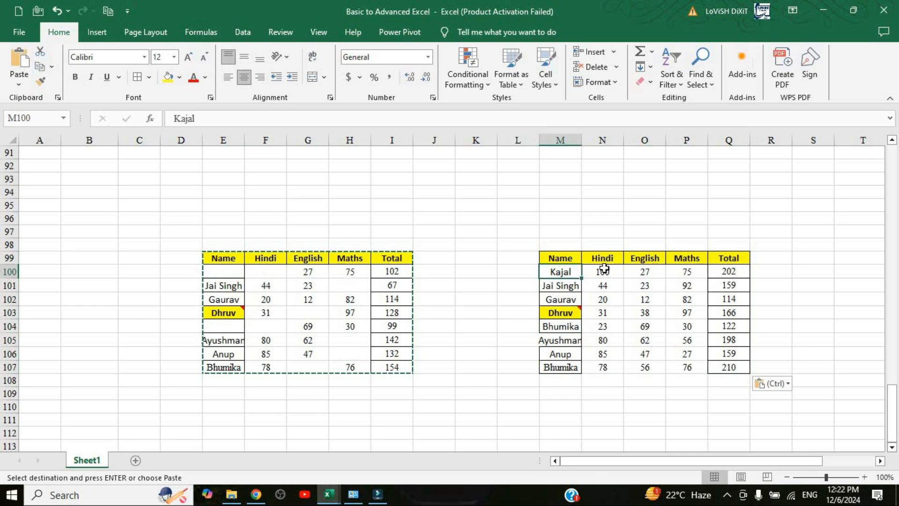
left_click_drag(602, 271, 604, 246)
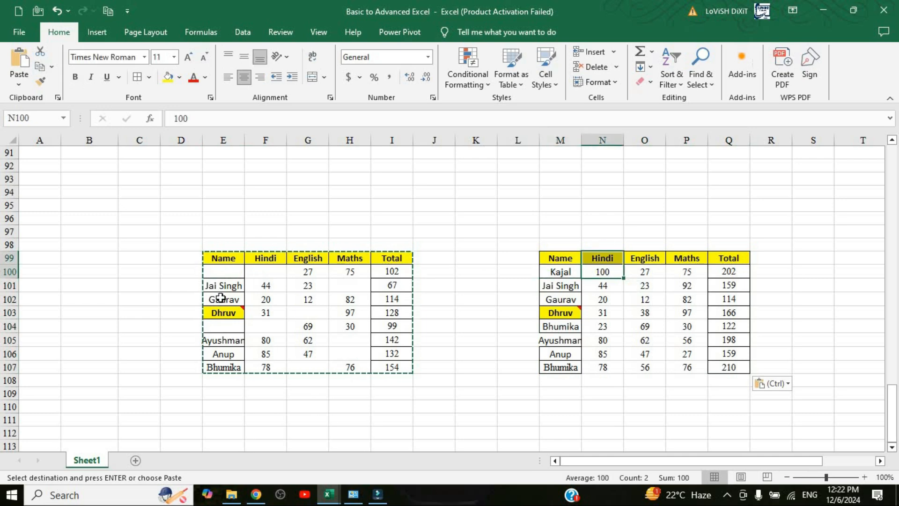
left_click(233, 287)
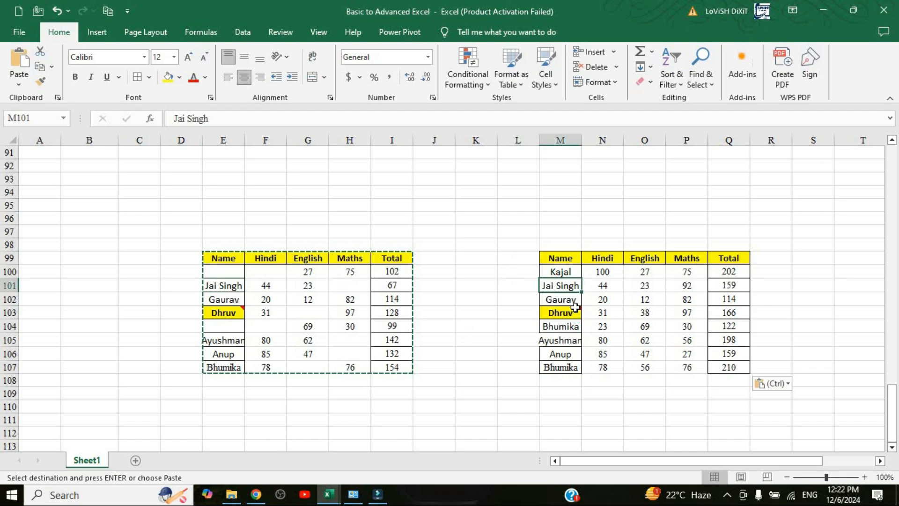
key("ctrl+z")
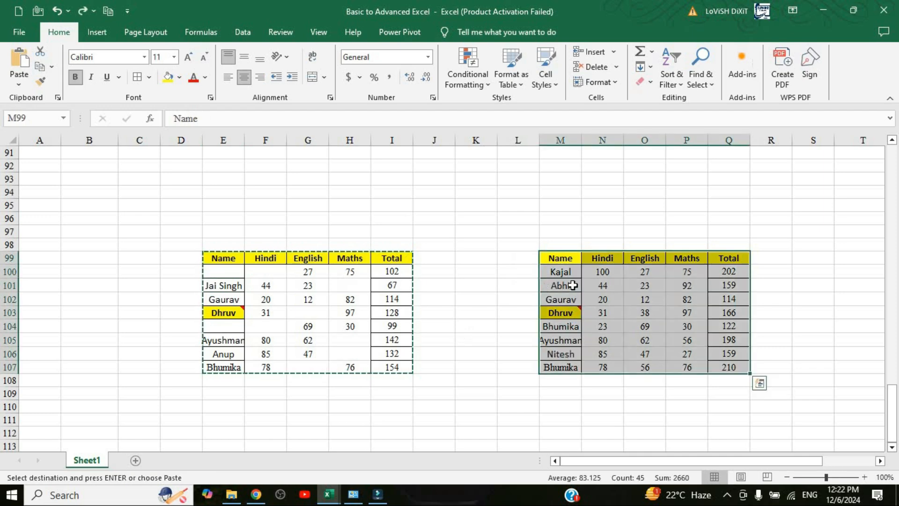
key("ctrl+y")
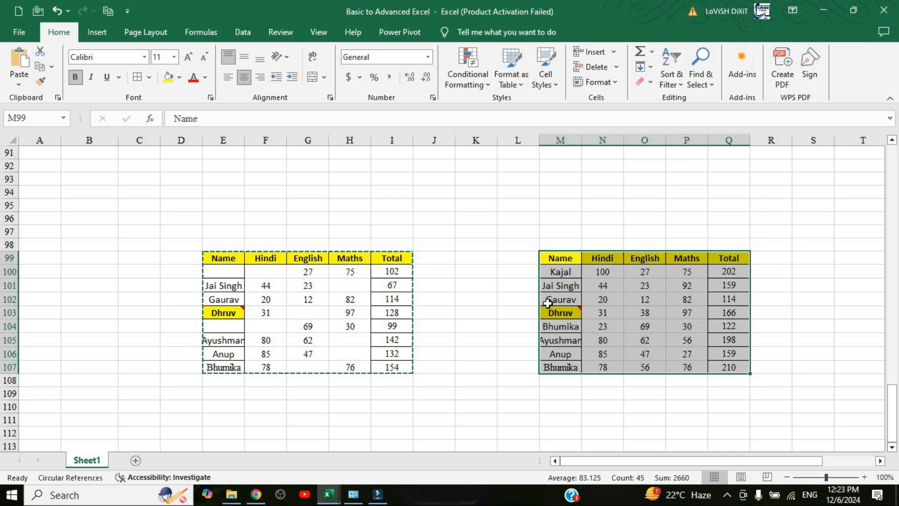
left_click(19, 85)
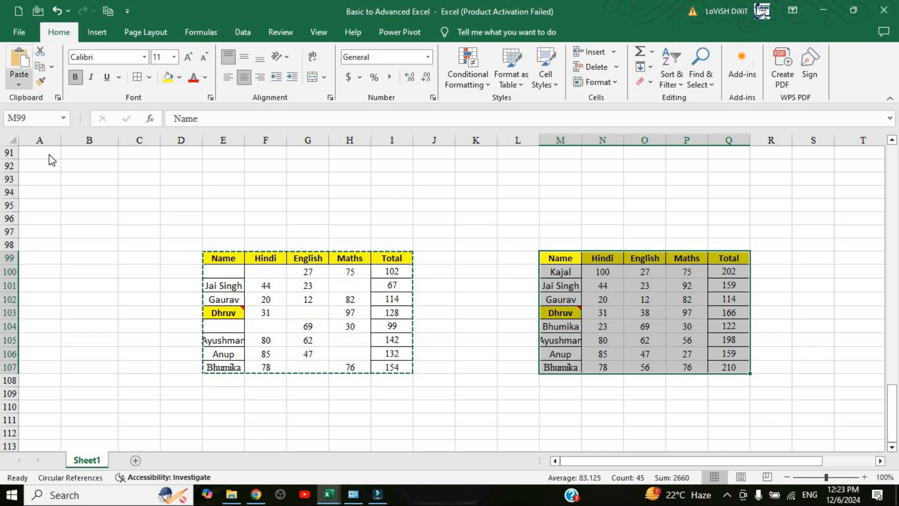
left_click(44, 220)
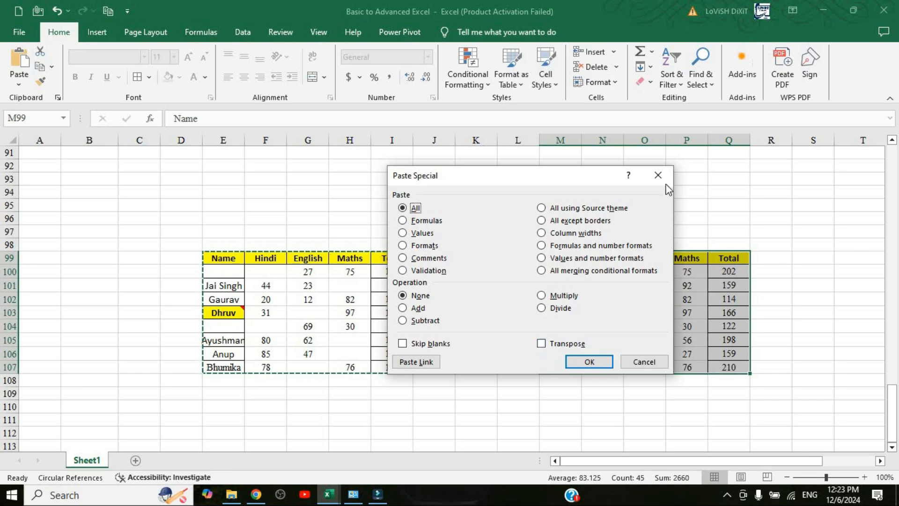
key("Escape")
Copy the full marks table in M99:Q107 and paste it transposed at J112 using Paste Special
left_click_drag(559, 260, 711, 369)
key("ctrl+c")
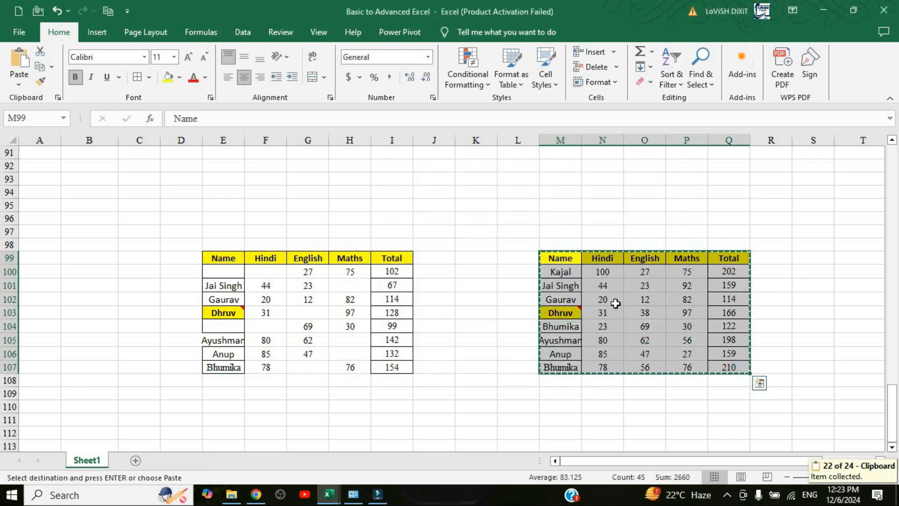
scroll(558, 330, "down", 2)
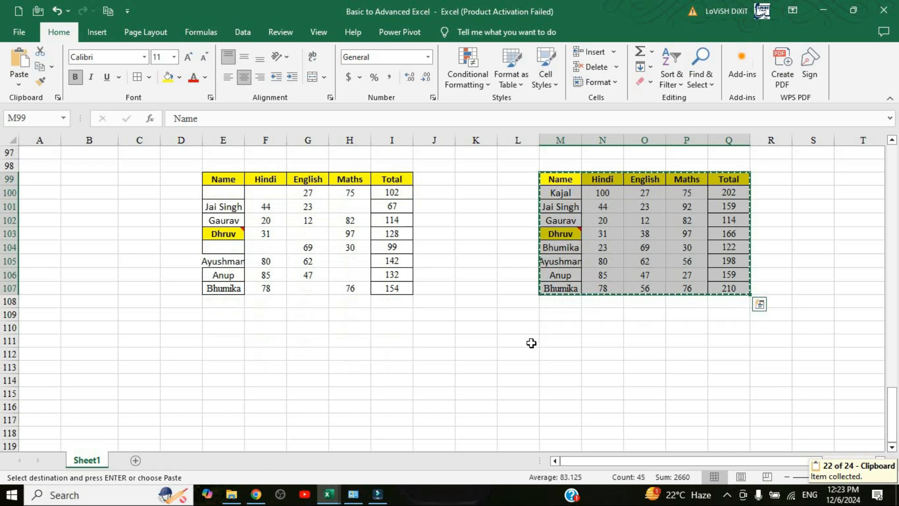
left_click(434, 347)
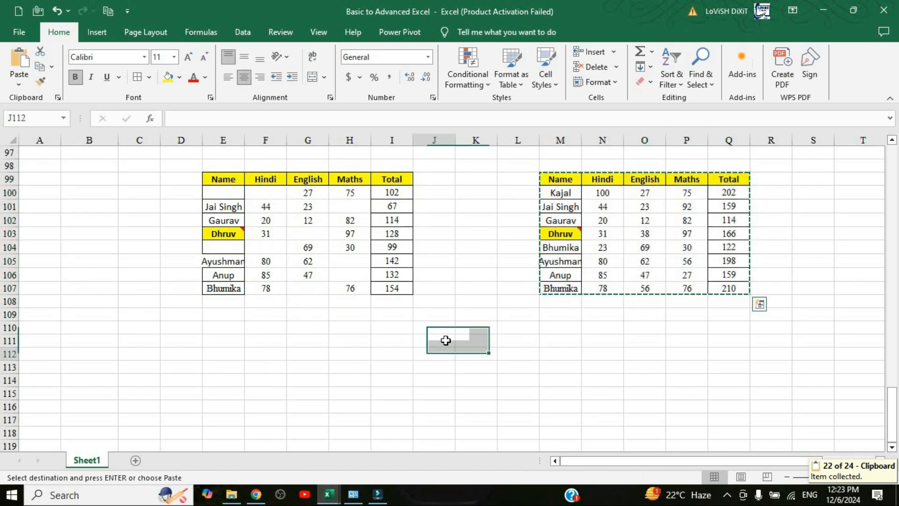
left_click(19, 85)
left_click(47, 223)
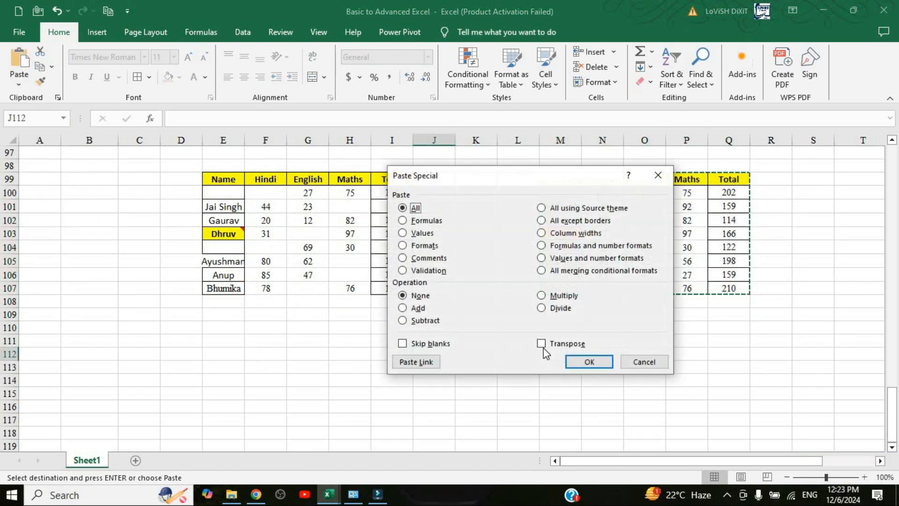
left_click(560, 344)
left_click(589, 362)
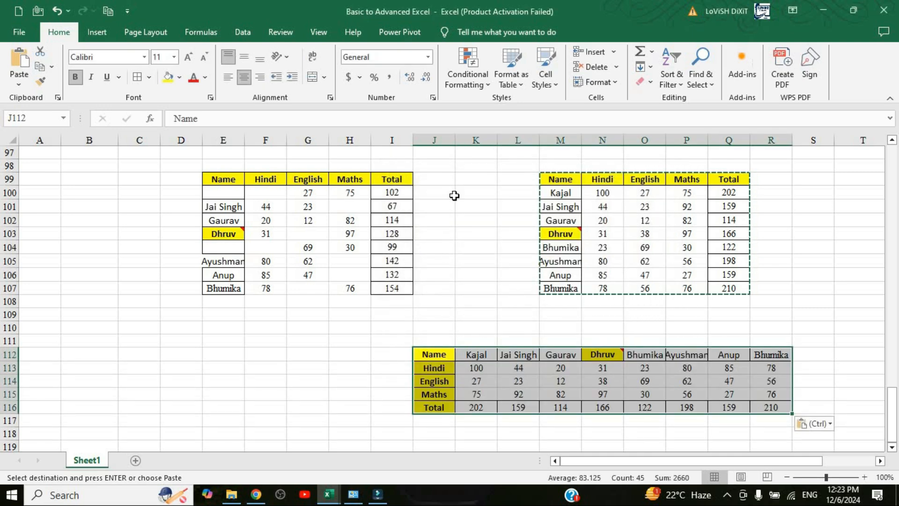
Clear the Office Clipboard and copy the Hindi and Maths headings from J113 and J115 as separate items
left_click(58, 98)
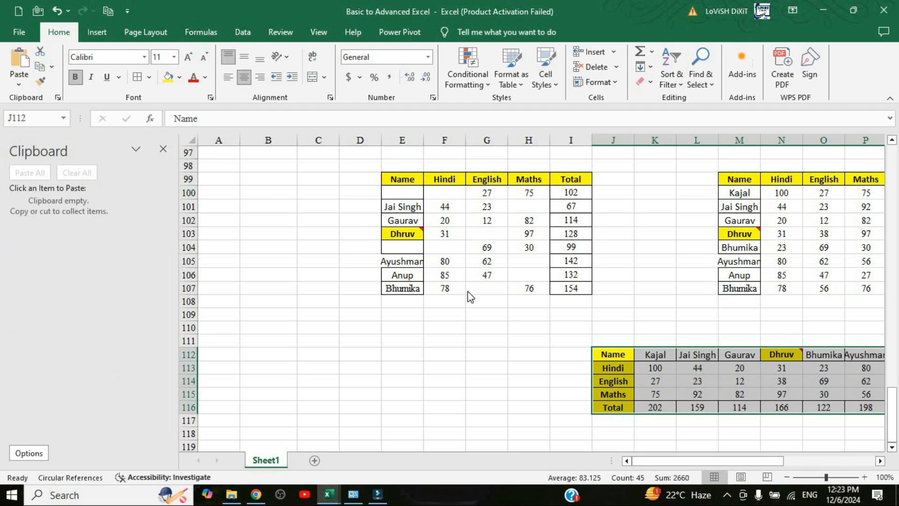
left_click_drag(539, 305, 443, 363)
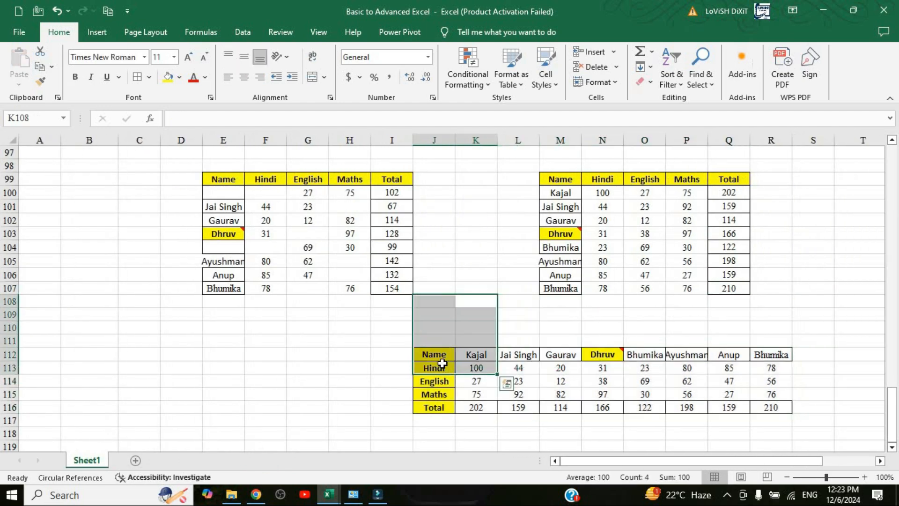
left_click(442, 364)
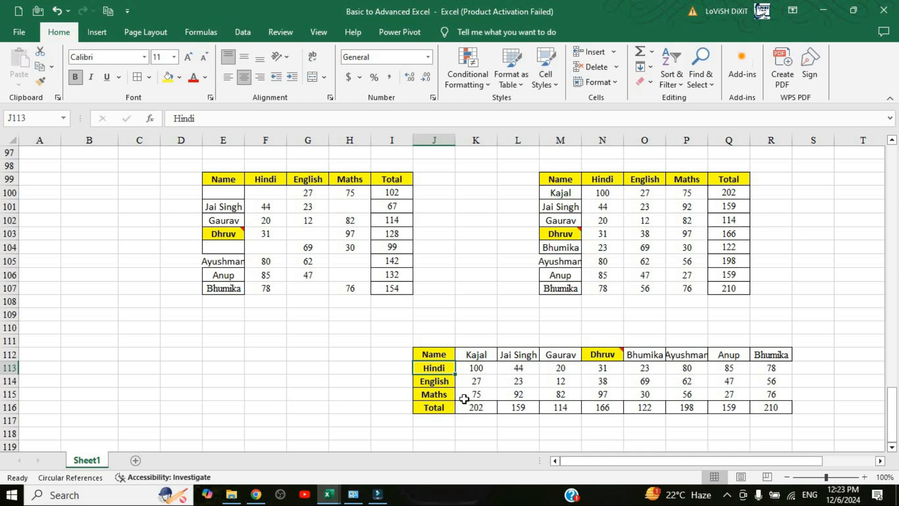
key("ctrl+c")
key("Down")
key("Down")
key("Escape")
key("ctrl+c")
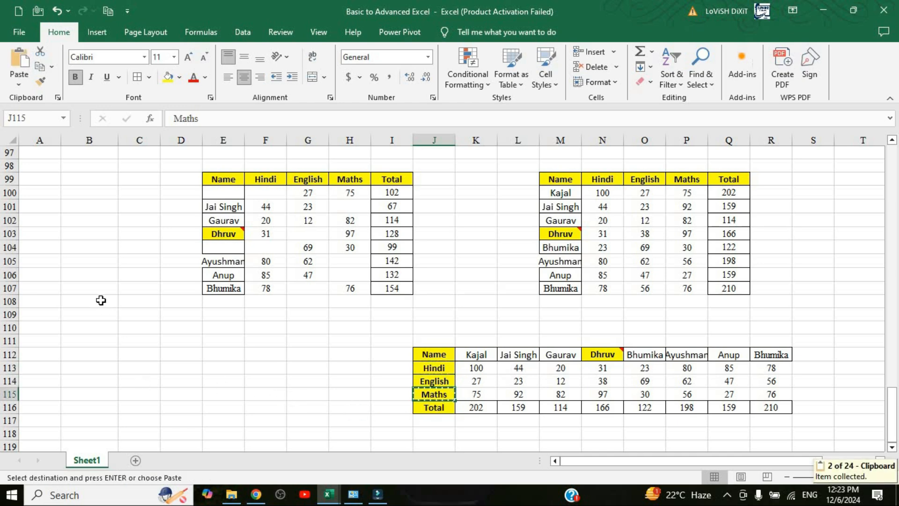
Paste the last copied heading, Maths, into C114 and compare it with the source headings in J113 and J115
left_click(139, 381)
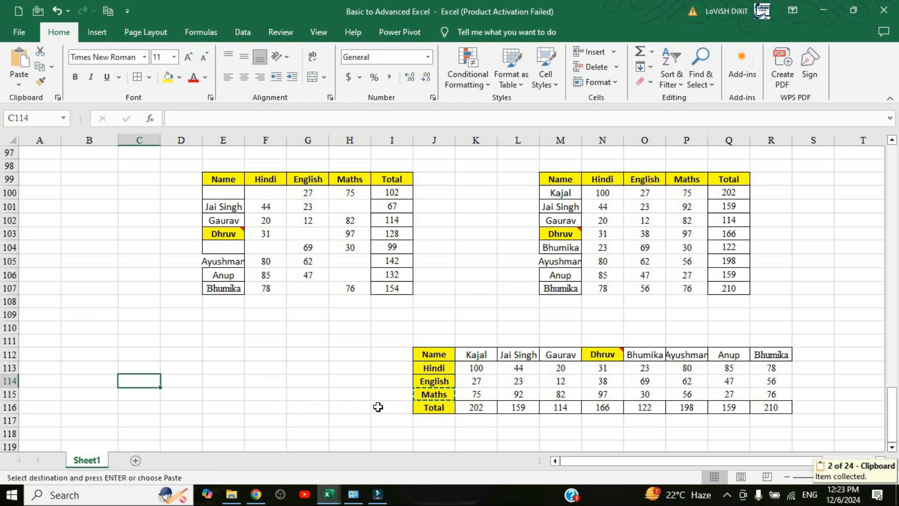
key("ctrl+v")
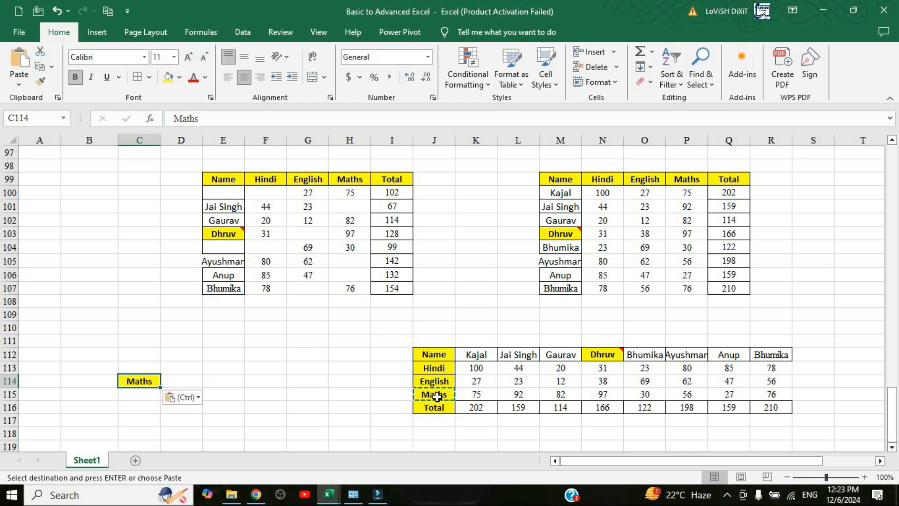
left_click(440, 368)
left_click(431, 394)
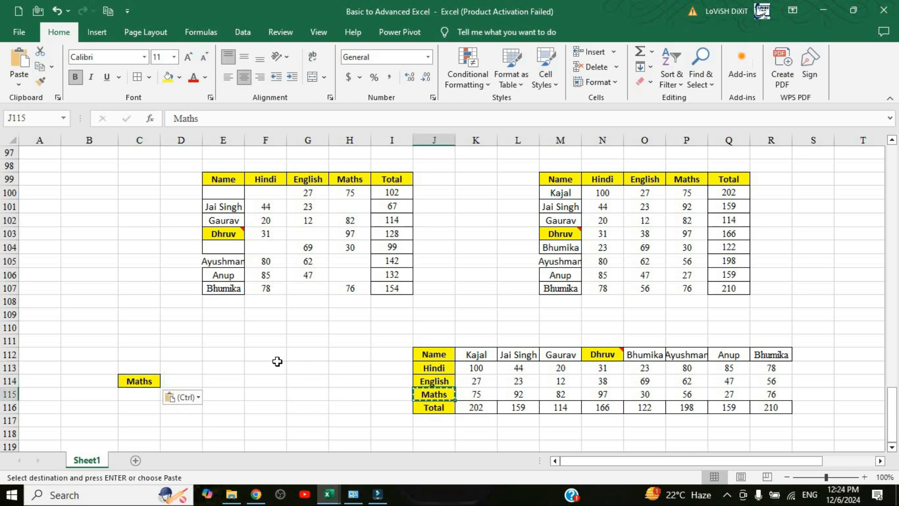
Paste all collected Office Clipboard items starting at F113, empty the clipboard and close its pane
left_click(276, 369)
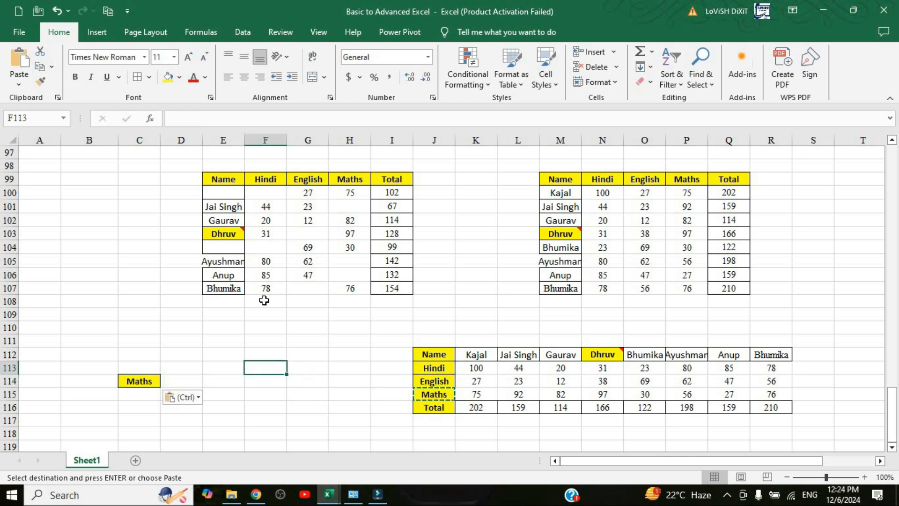
left_click(58, 98)
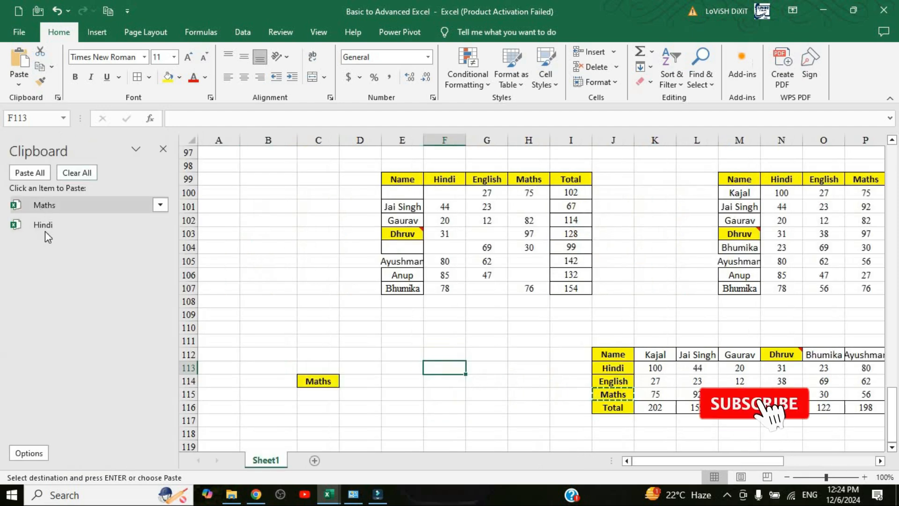
left_click(33, 172)
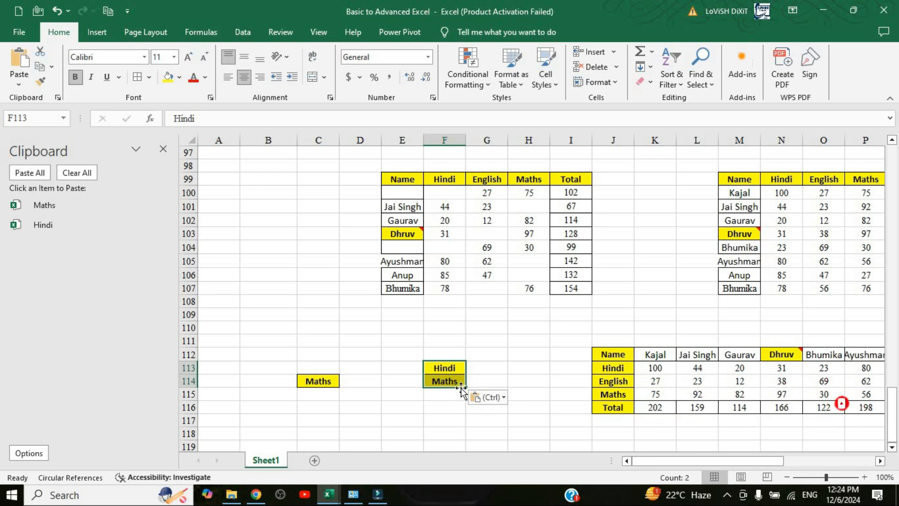
left_click(30, 172)
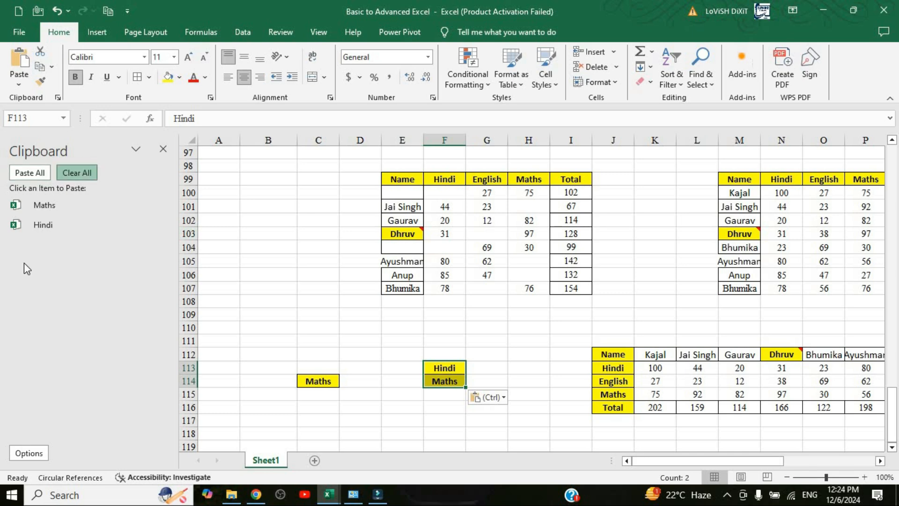
left_click(78, 176)
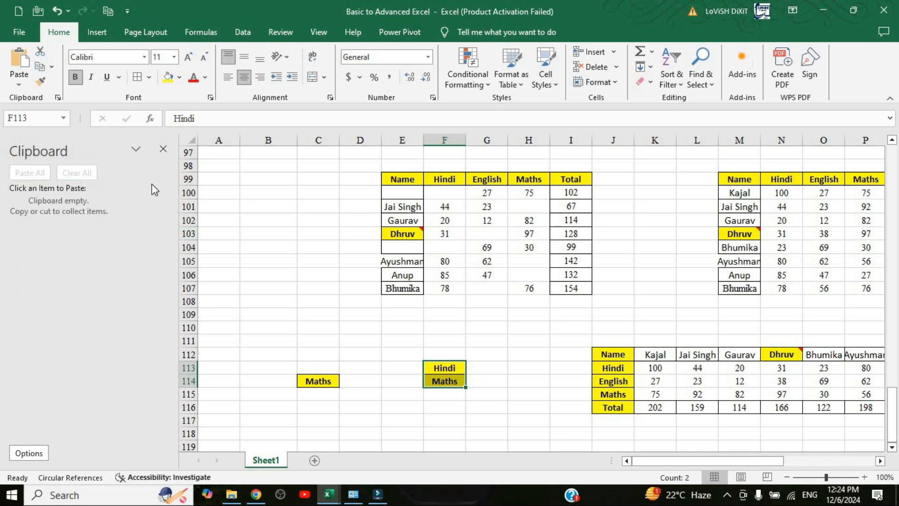
left_click(163, 149)
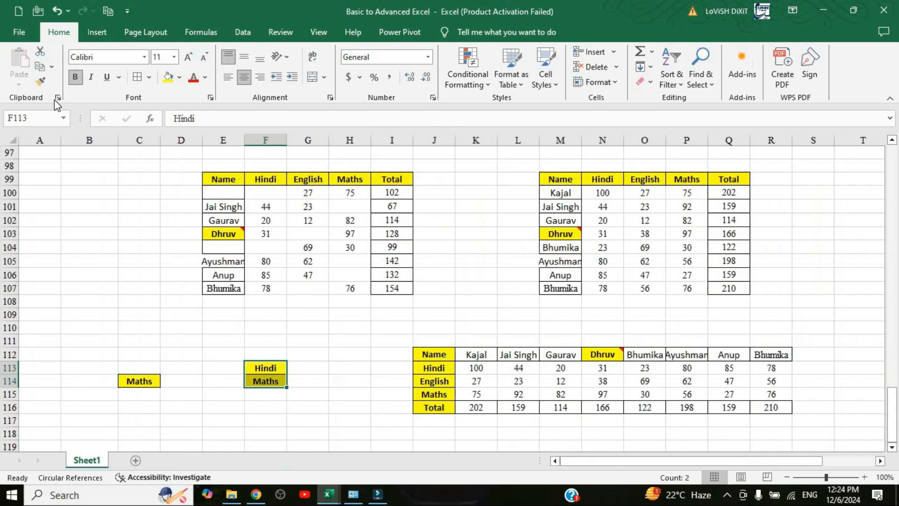
left_click(381, 306)
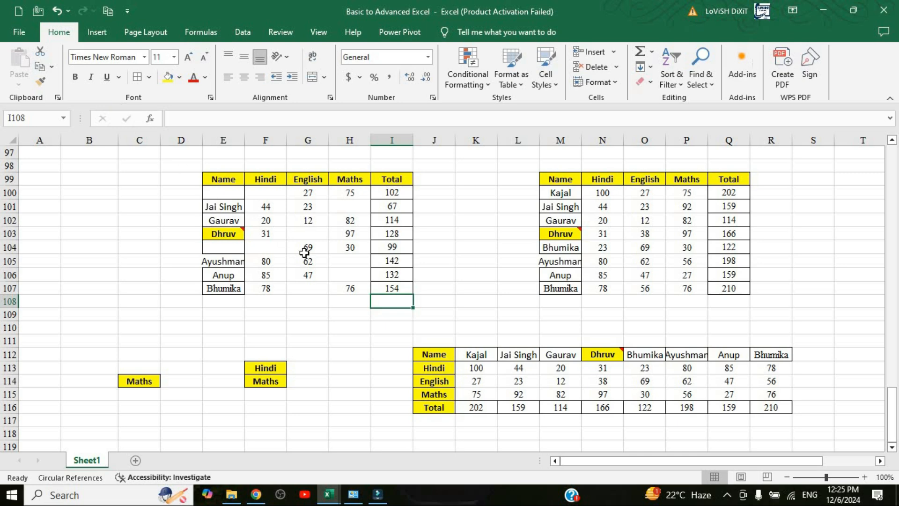
left_click(456, 354)
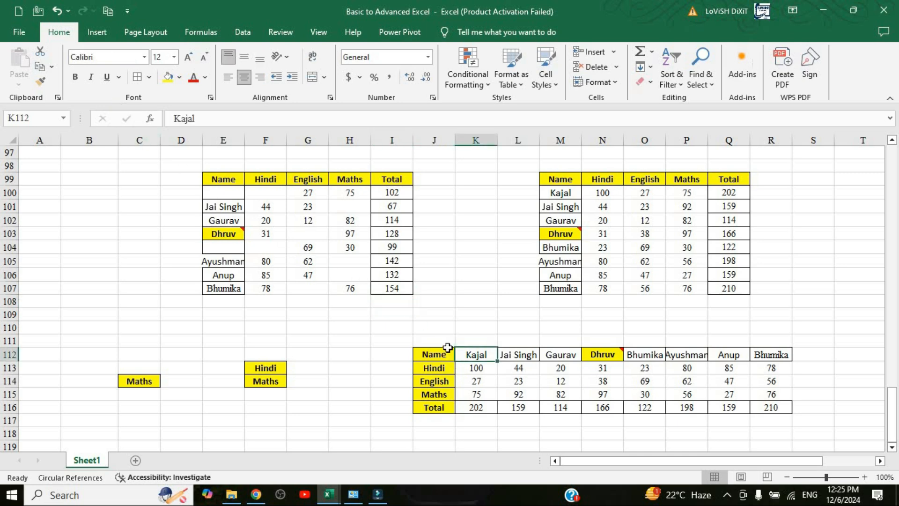
left_click(347, 249)
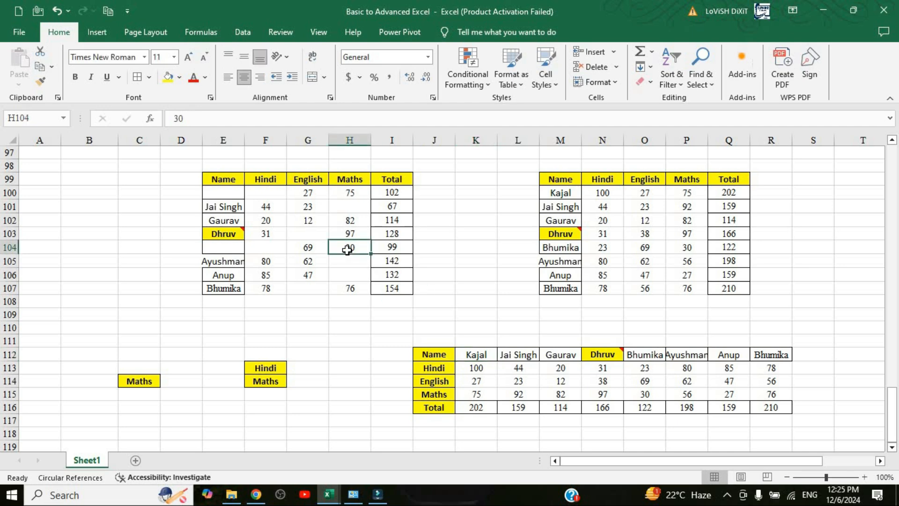